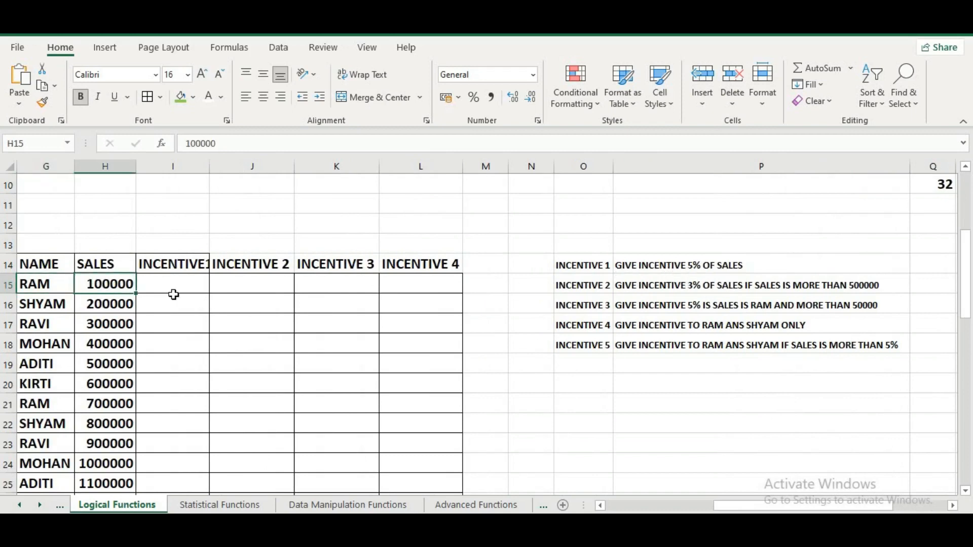
Calculate Incentive 1 as 5% of sales with =H15*5% in I15 and fill the formula down the column
left_click(173, 289)
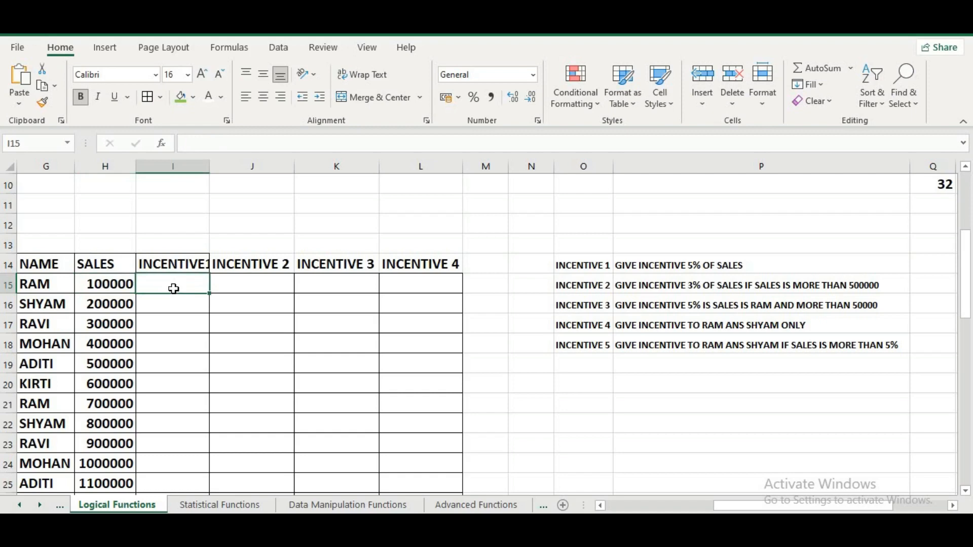
type("=")
left_click(120, 283)
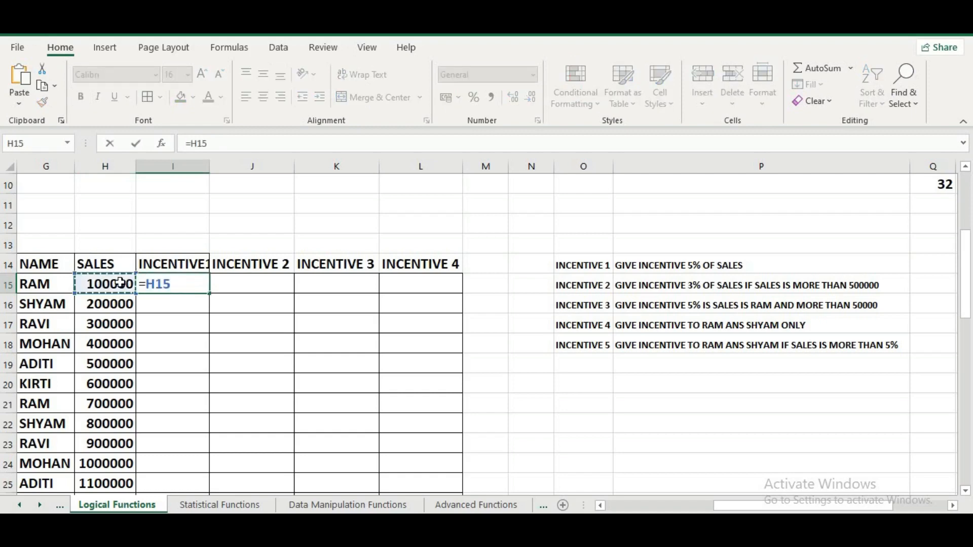
type("*5%")
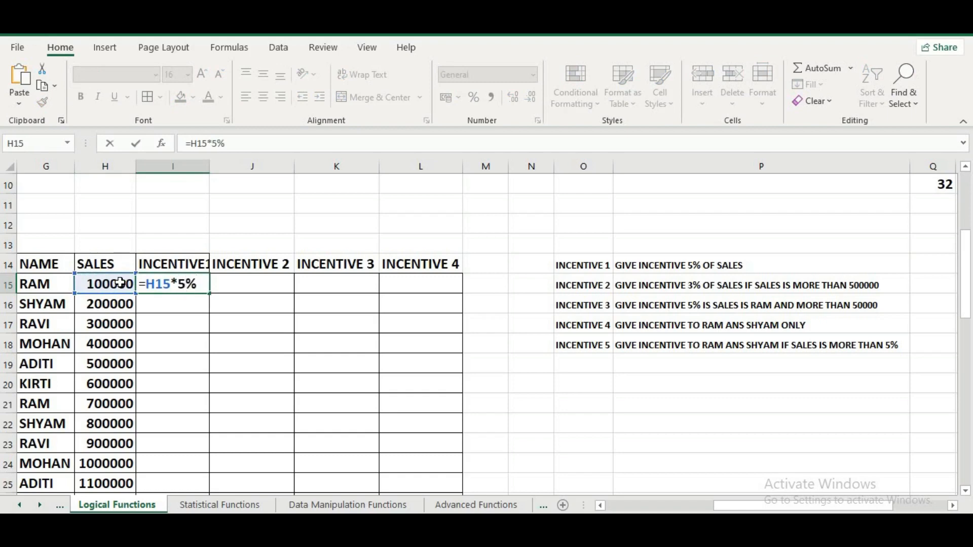
key("Return")
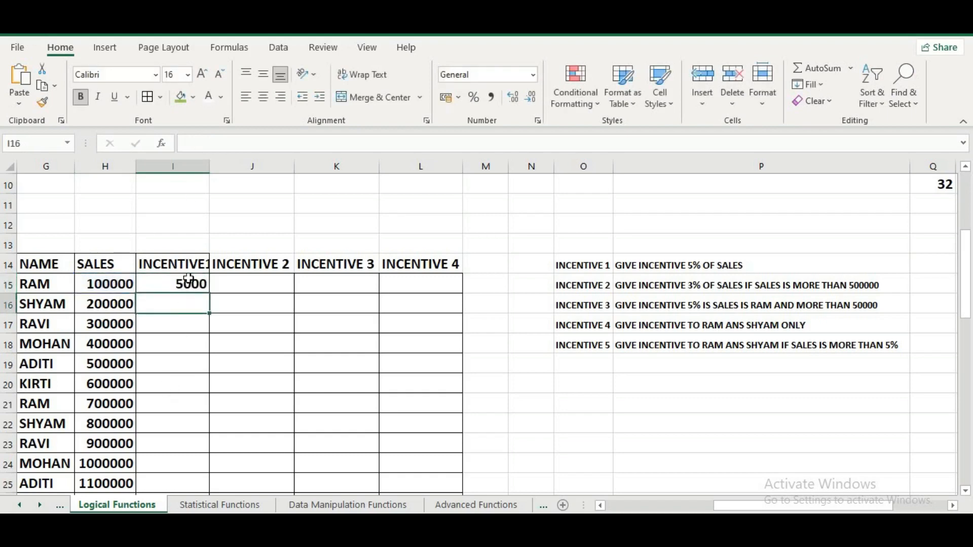
left_click(195, 280)
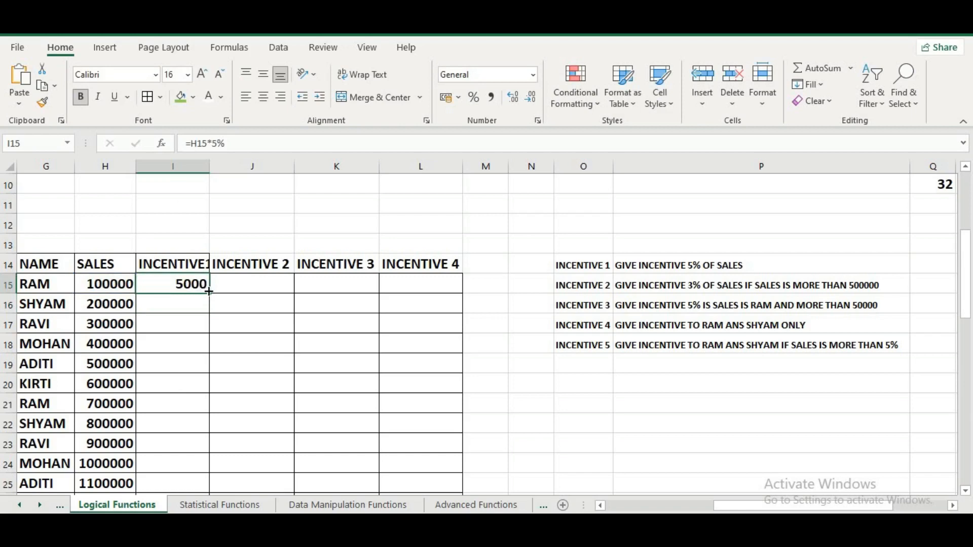
double_click(212, 294)
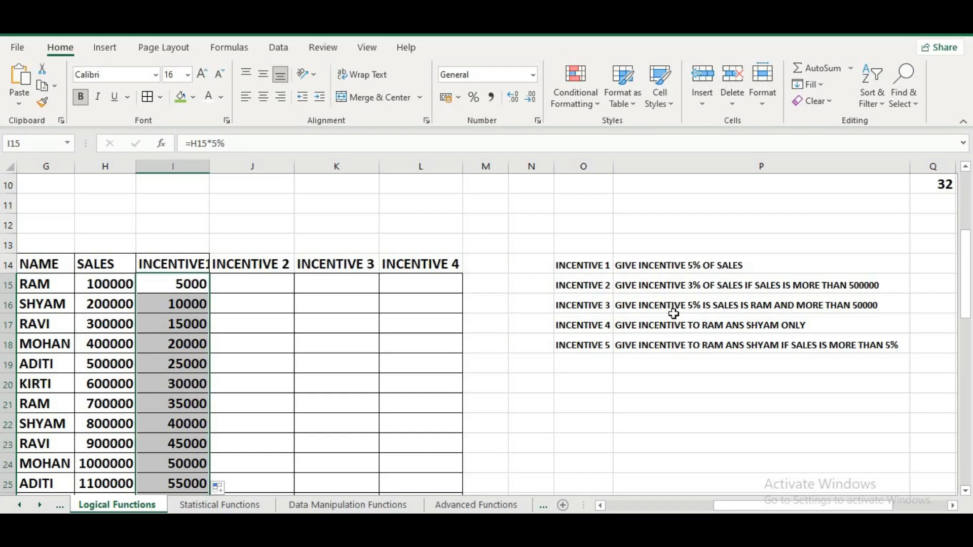
left_click(264, 278)
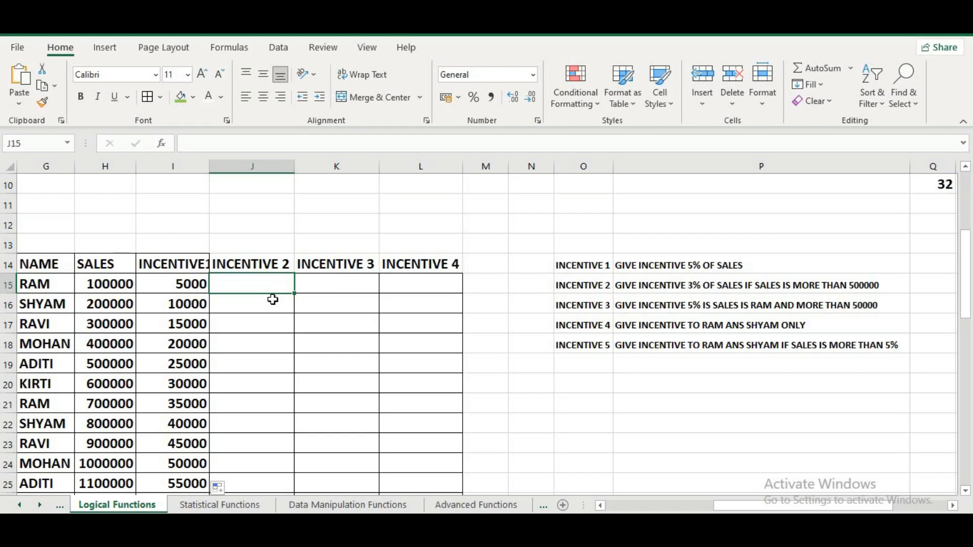
type("=ig")
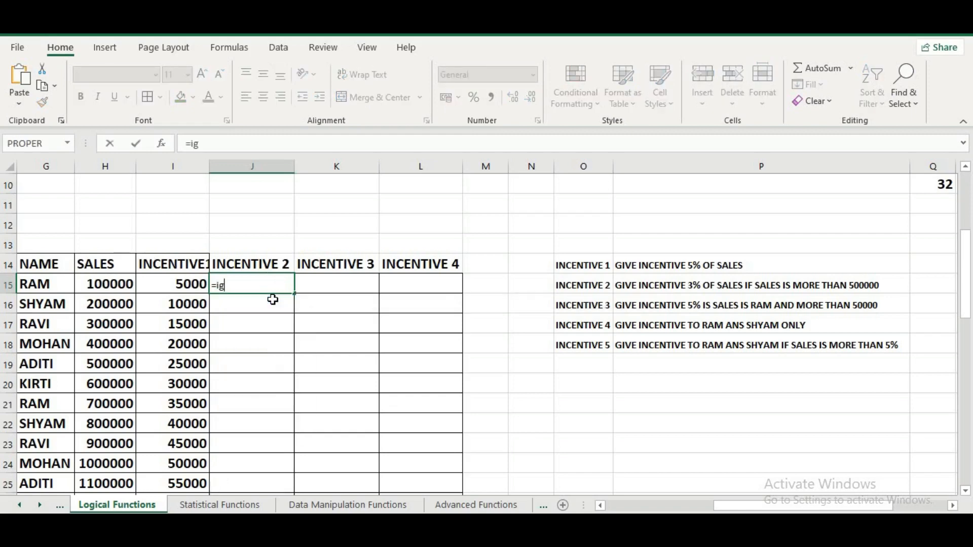
type("(")
key("BackSpace")
key("BackSpace")
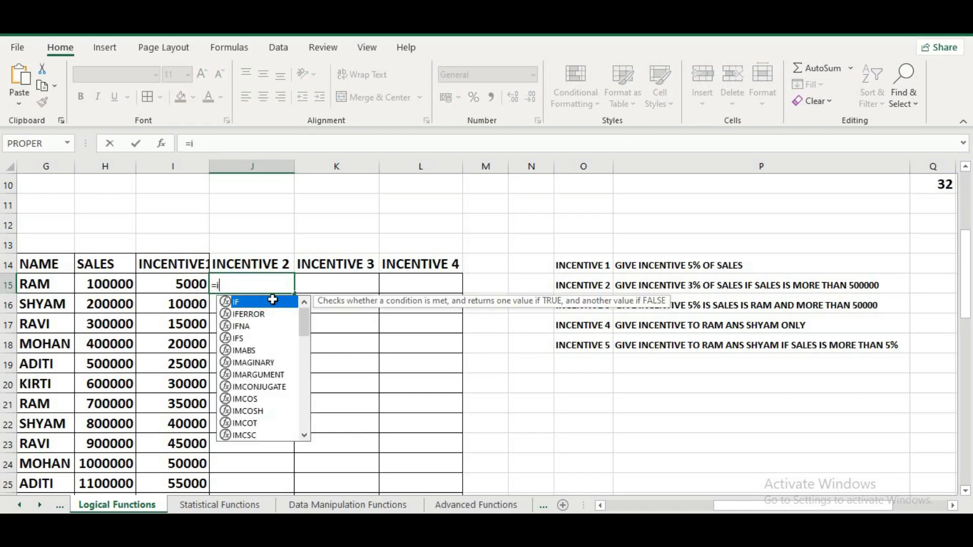
type("g")
key("BackSpace")
type("f")
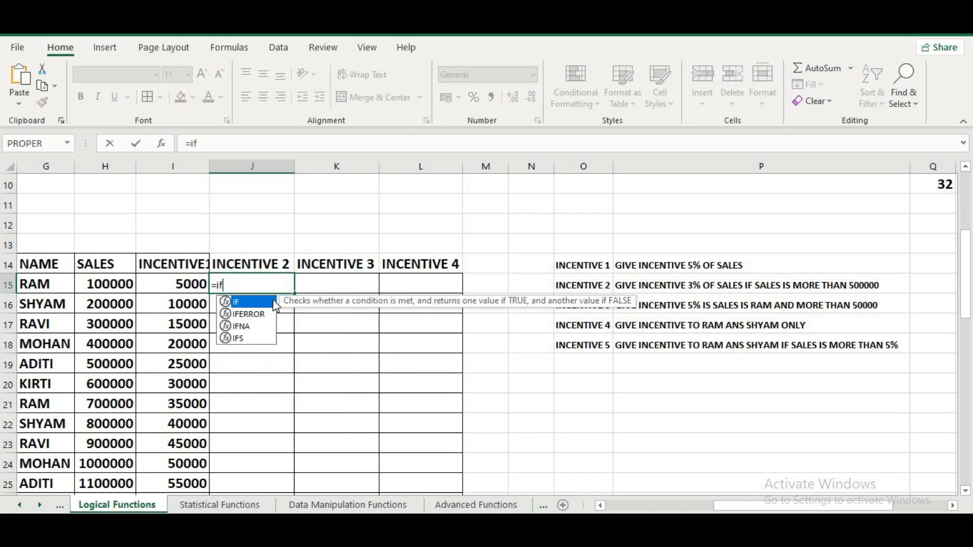
key("Escape")
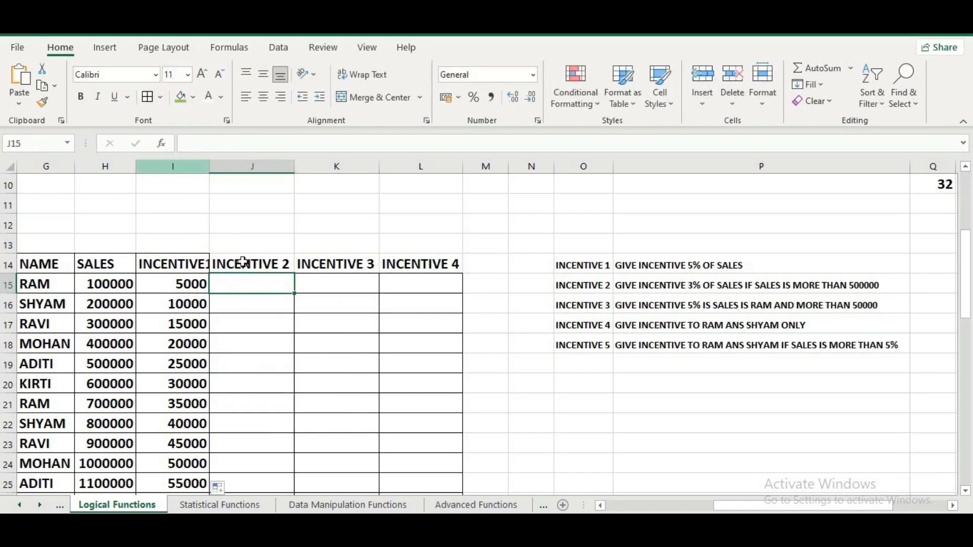
Increase the font size of the empty Incentive 2 to Incentive 4 cells to 20
left_click_drag(252, 284, 412, 482)
left_click(207, 77)
left_click(207, 77)
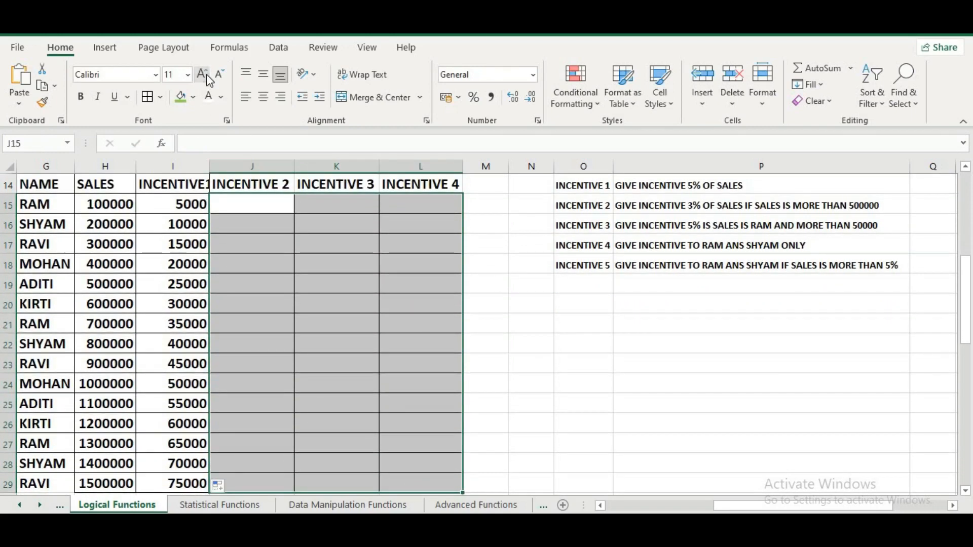
left_click(207, 77)
left_click(206, 77)
left_click(206, 77)
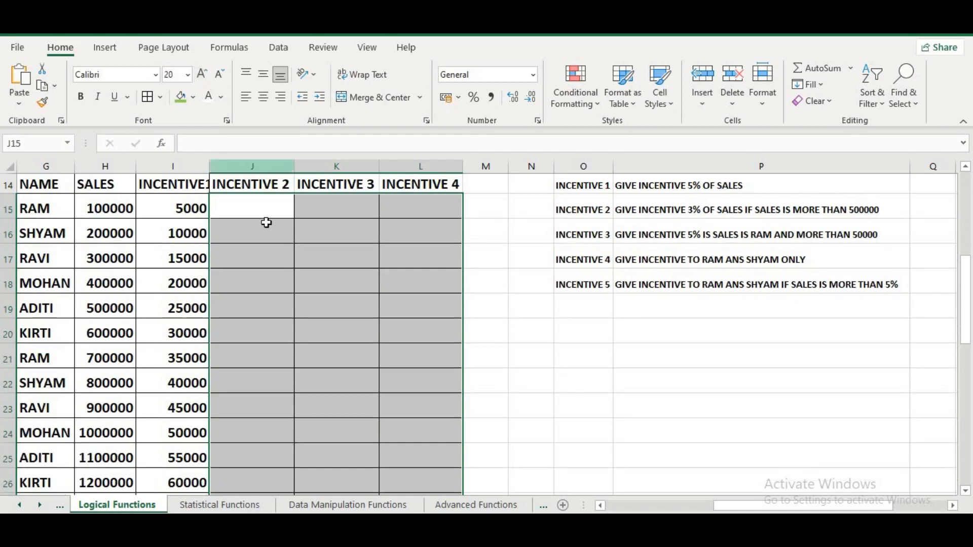
Enter =IF(H15>500000,3%*H15,0) in J15 as the first Incentive 2 value
left_click(260, 212)
type("=")
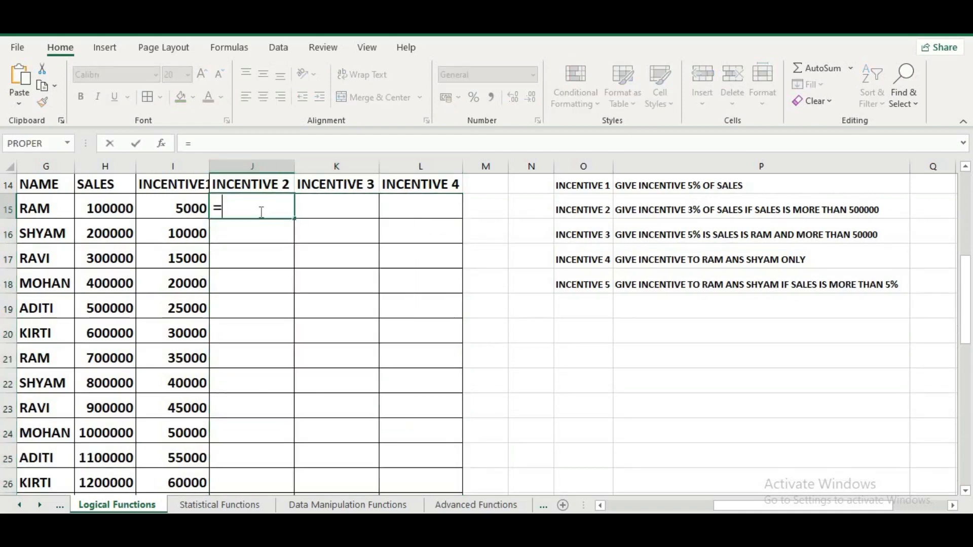
type("if(")
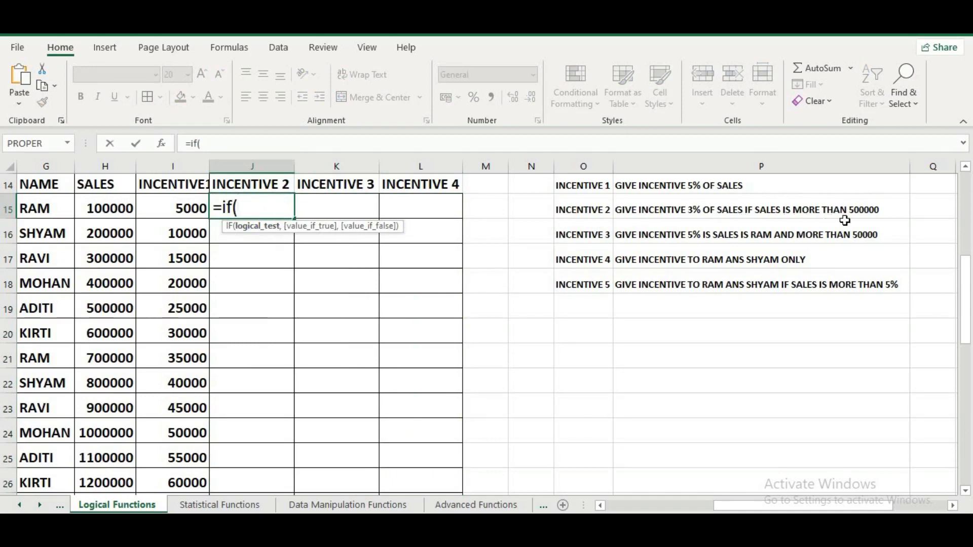
left_click(114, 204)
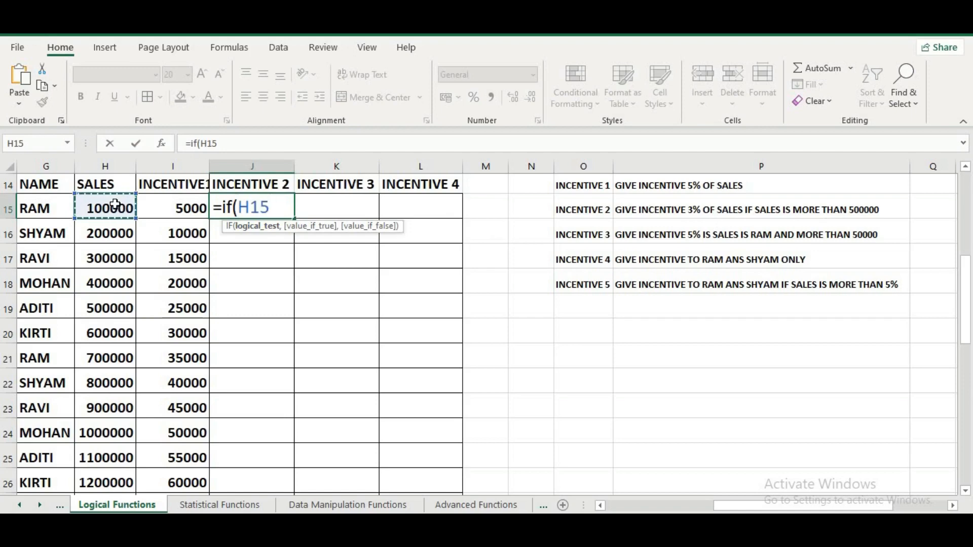
type(">500000")
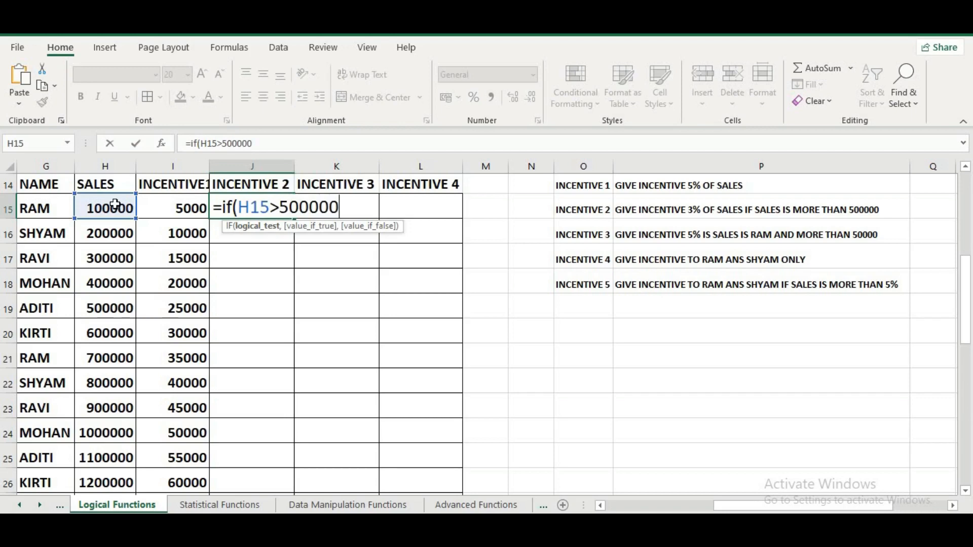
type(",")
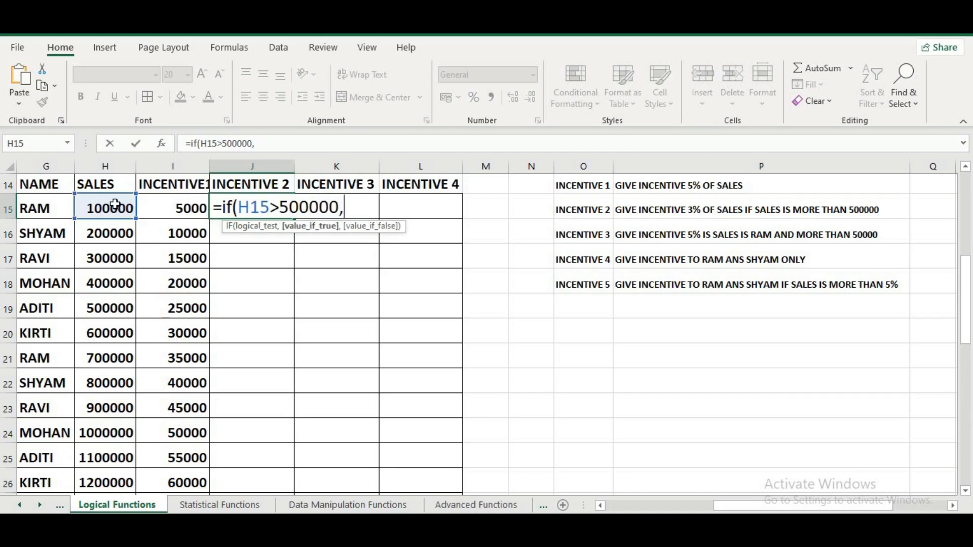
type("3%")
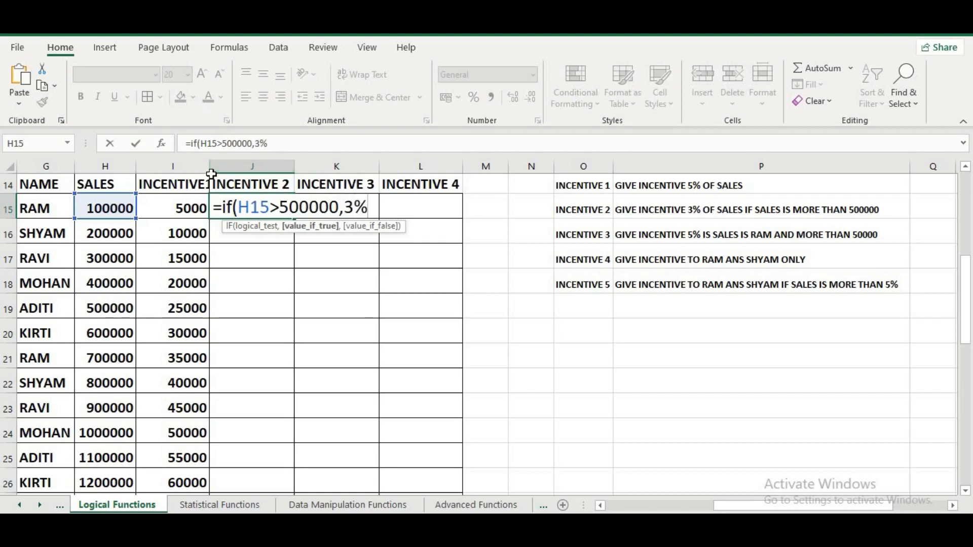
type("*")
left_click(114, 203)
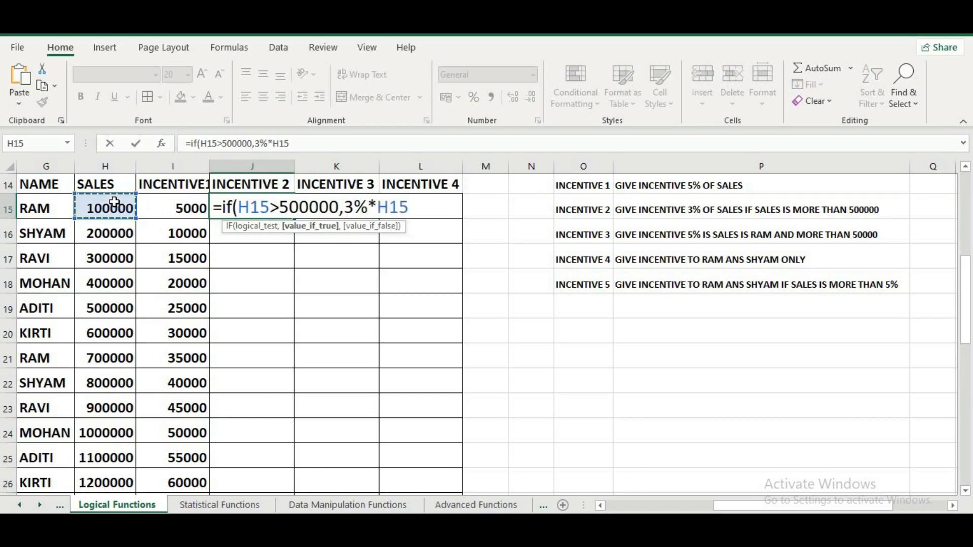
type(",0")
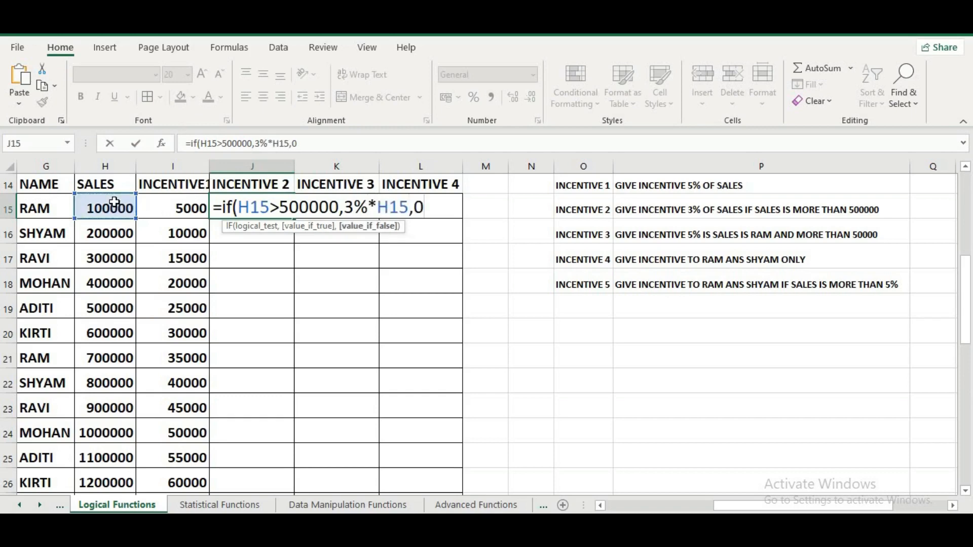
type(")")
key("Return")
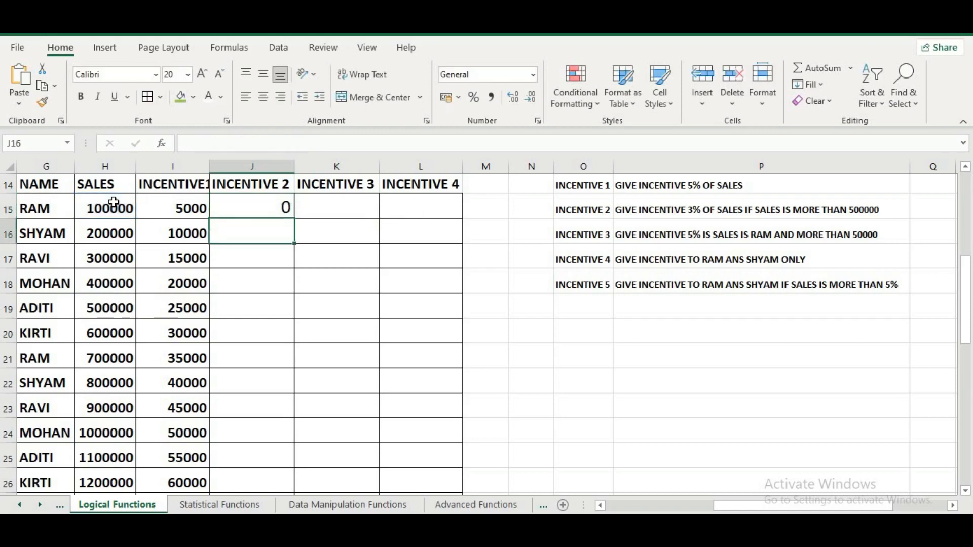
Fill the Incentive 2 formula from J15 down the rest of the column
left_click(287, 210)
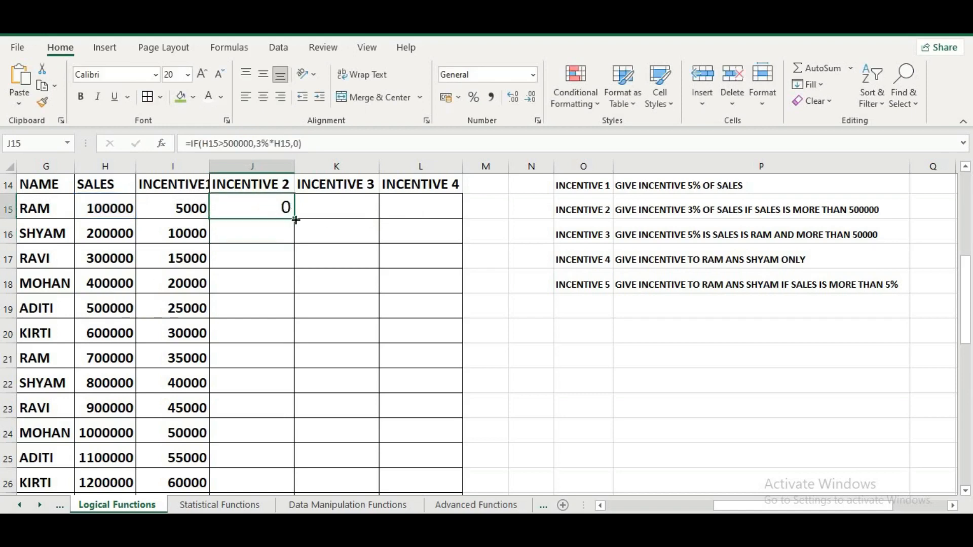
double_click(294, 220)
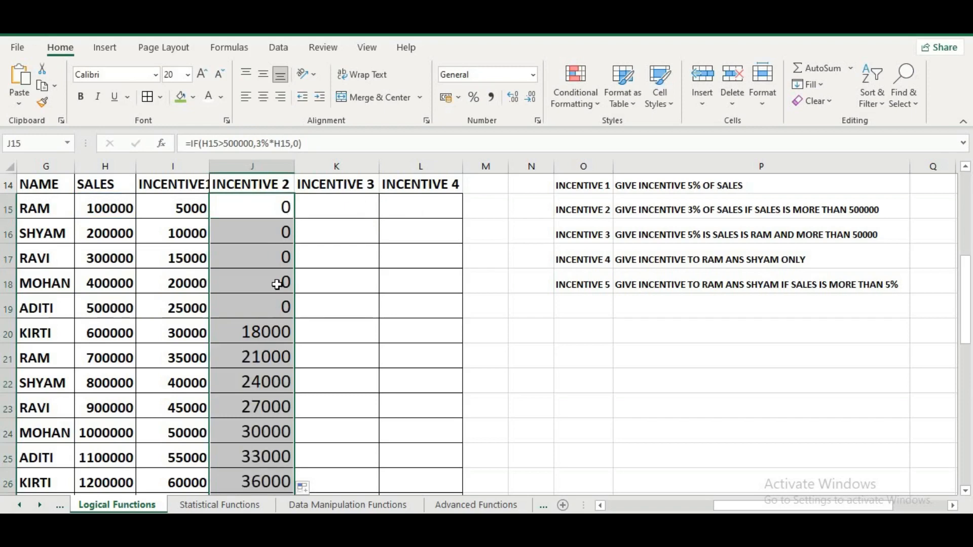
scroll(266, 299, "up", 2)
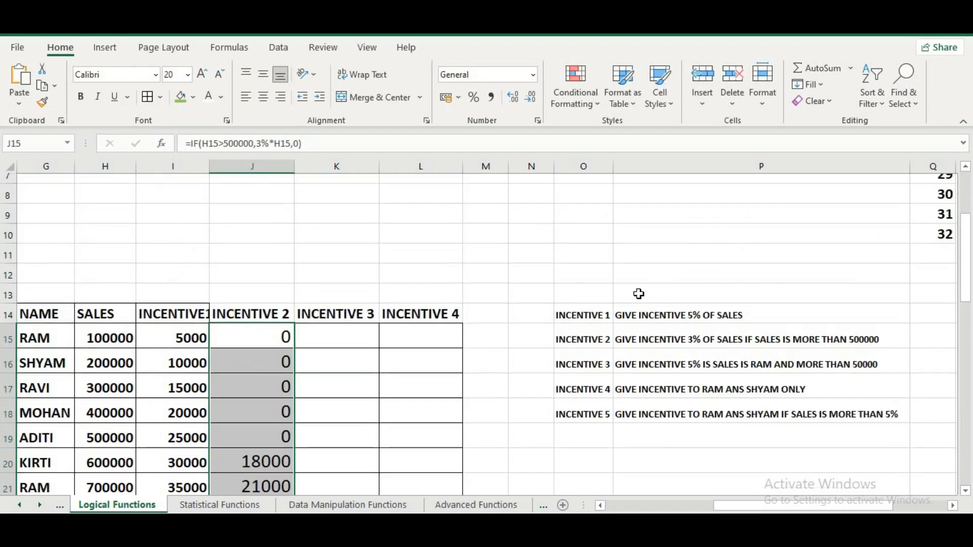
scroll(639, 291, "up", 2)
scroll(639, 292, "down", 4)
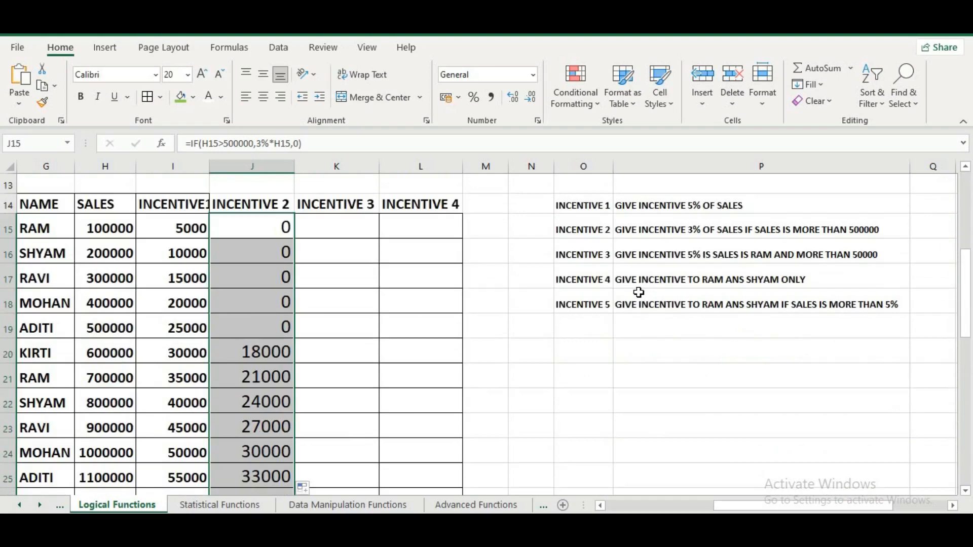
Enlarge the incentive rules text in O14:P18 to size 12 and widen column O to fit its labels
left_click(345, 228)
left_click_drag(587, 205, 826, 304)
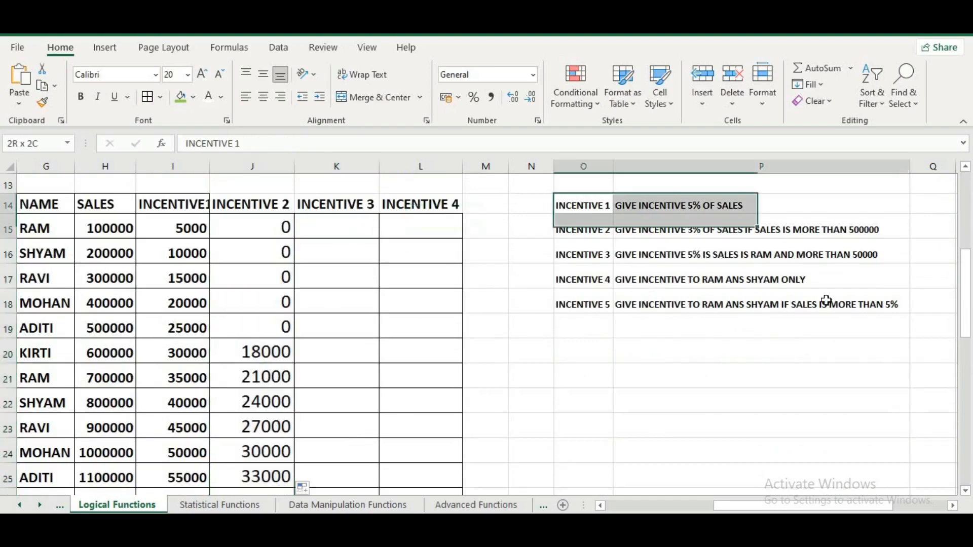
left_click(202, 74)
left_click(561, 341)
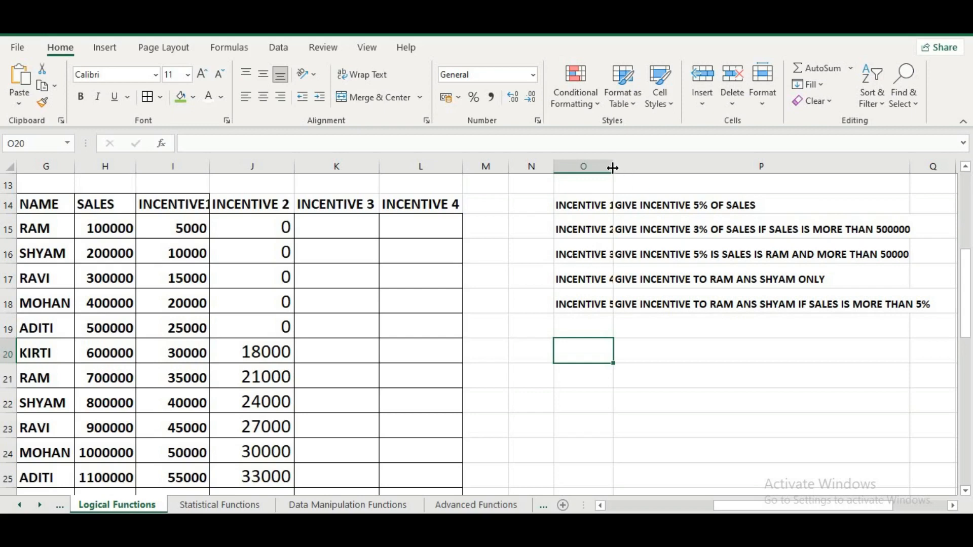
left_click_drag(613, 167, 618, 187)
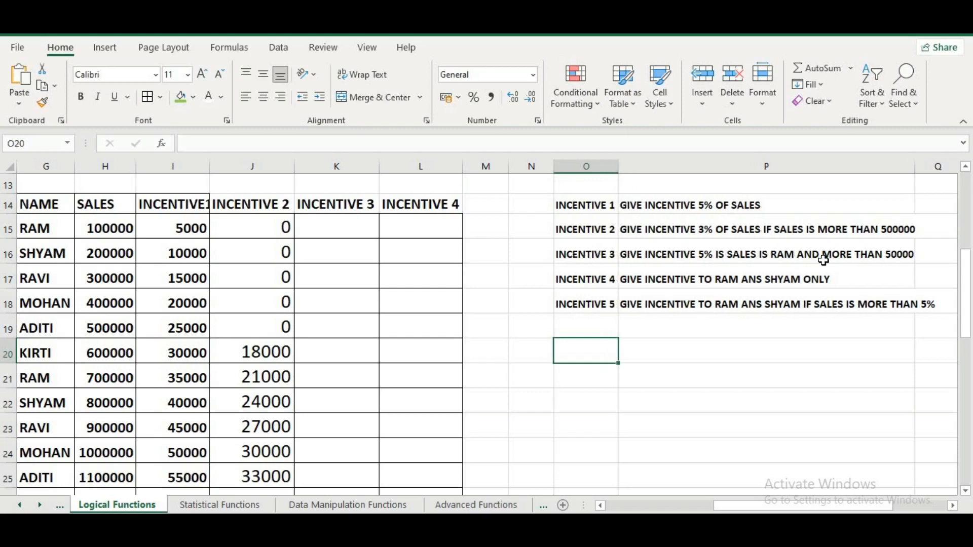
Change the sales threshold in the Incentive 3 rule text in P16 to 500000
left_click(599, 251)
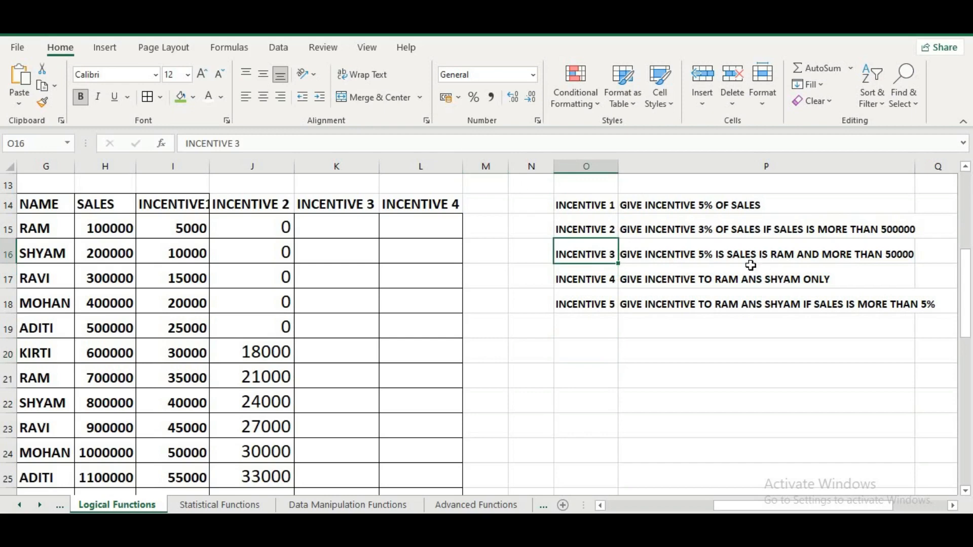
left_click(650, 253)
left_click(522, 142)
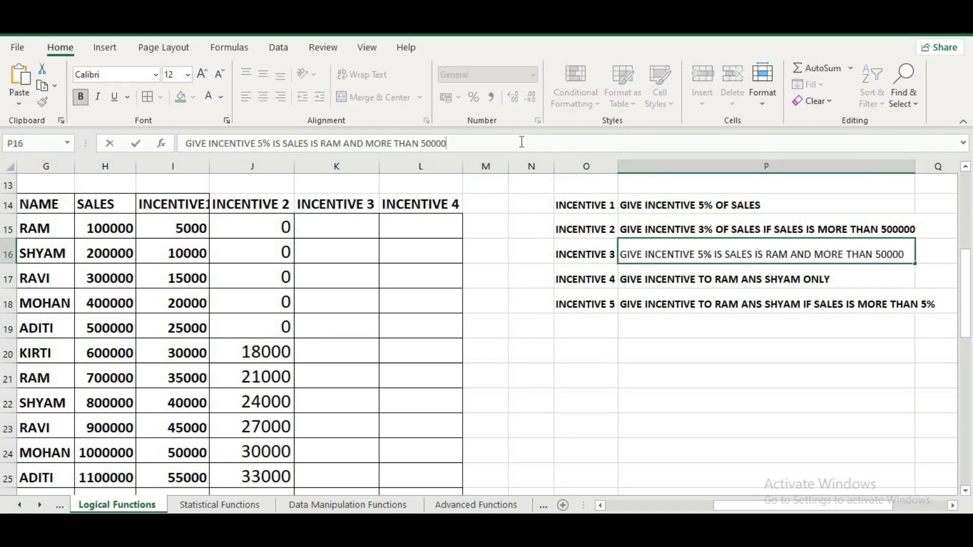
key("Return")
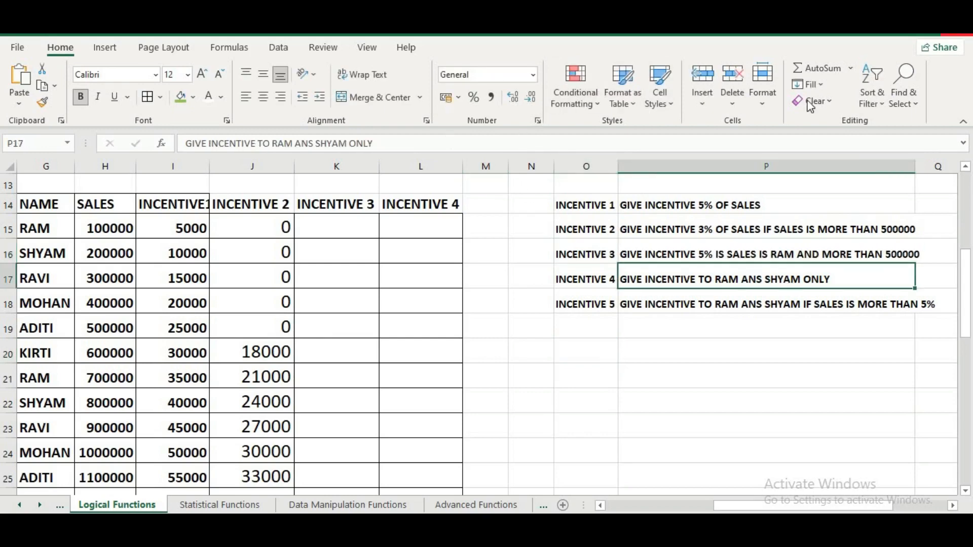
scroll(560, 287, "up", 4)
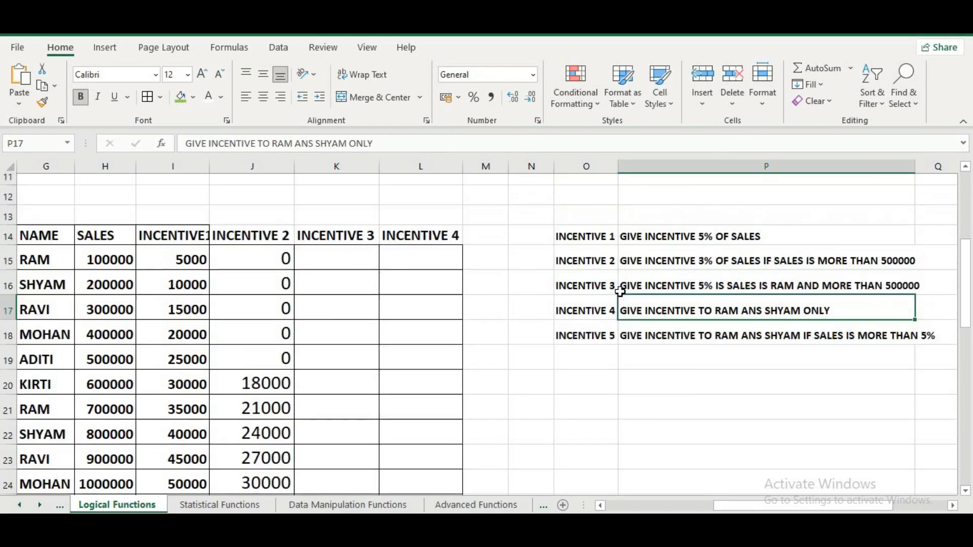
left_click(690, 509)
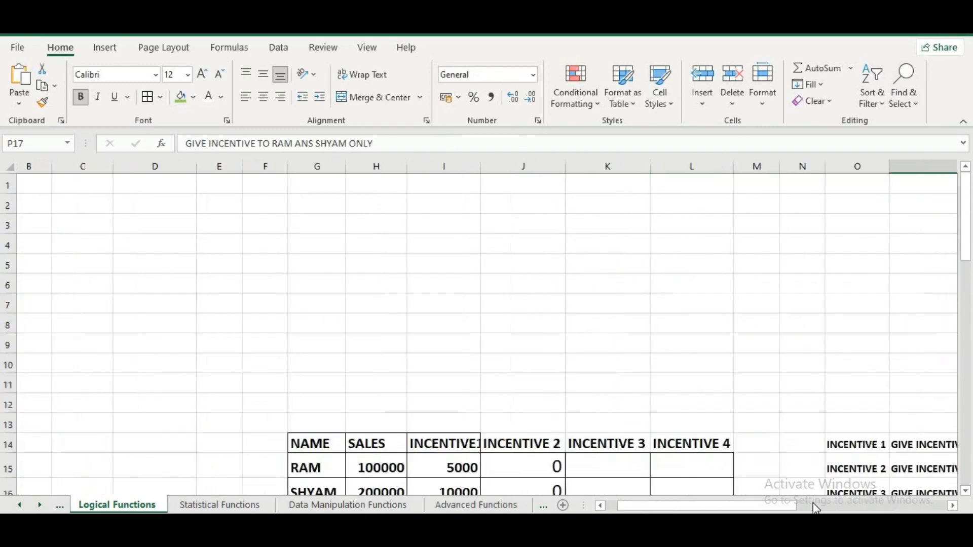
scroll(689, 299, "down", 5)
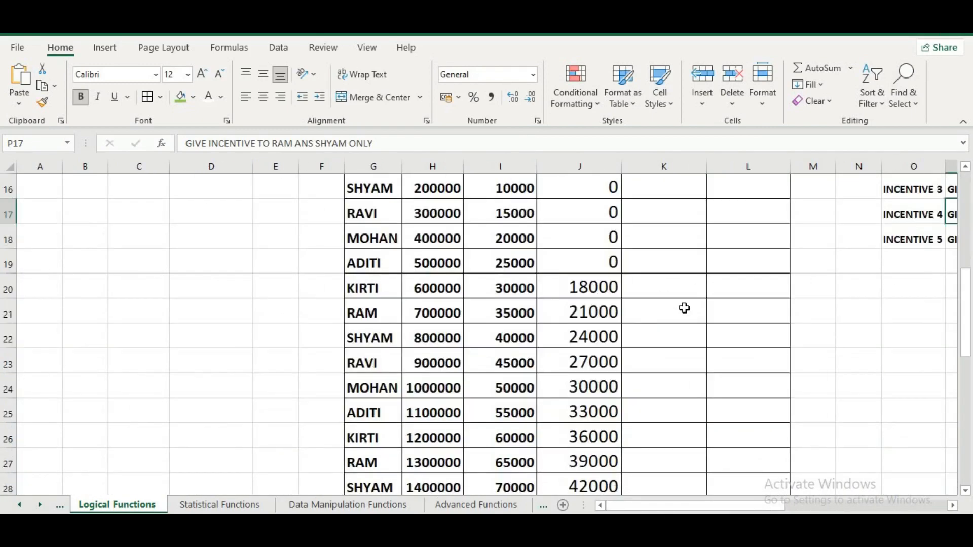
Begin an IF formula in K15 with an AND test: G15 equals the salesperson named in the Incentive 3 rule and H15>500000
scroll(686, 309, "up", 2)
left_click_drag(785, 510, 902, 503)
left_click(953, 505)
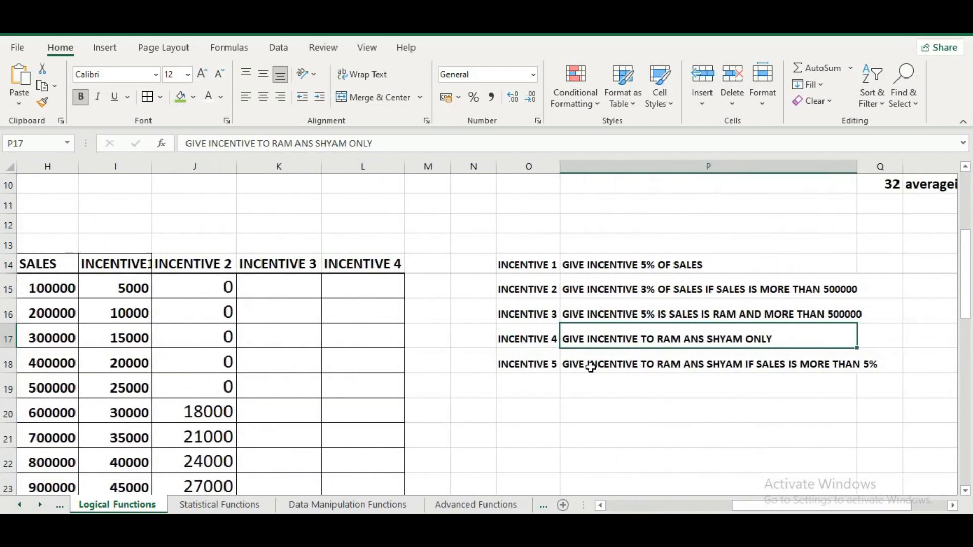
left_click(288, 288)
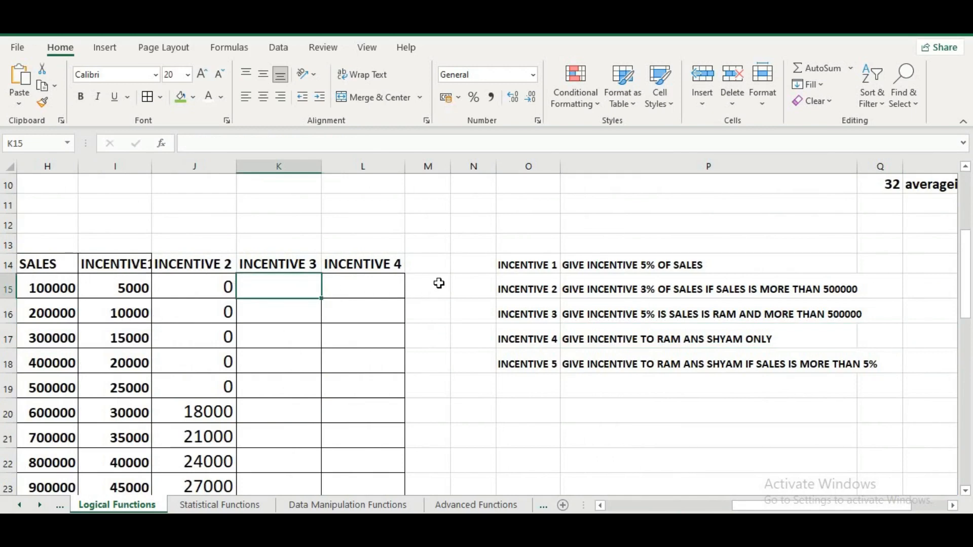
type("=if")
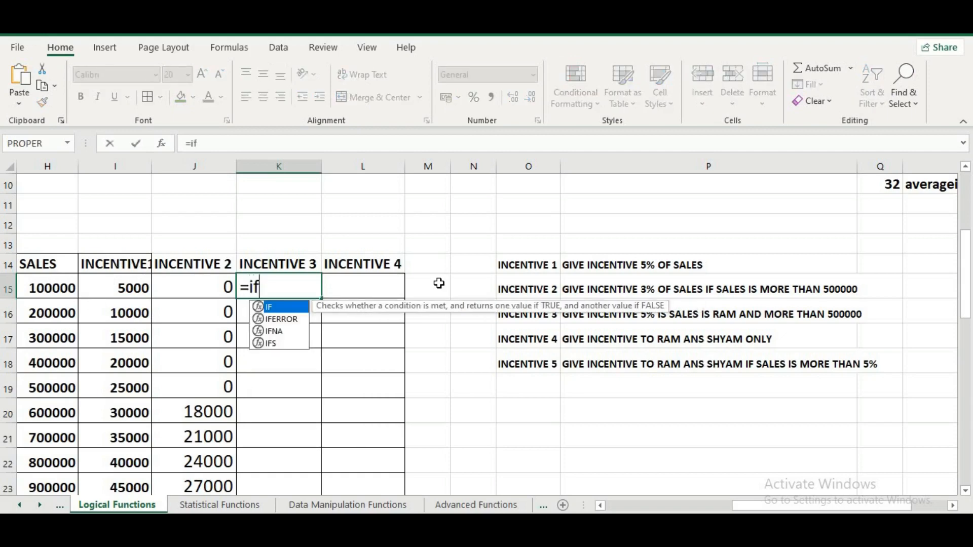
type("(a")
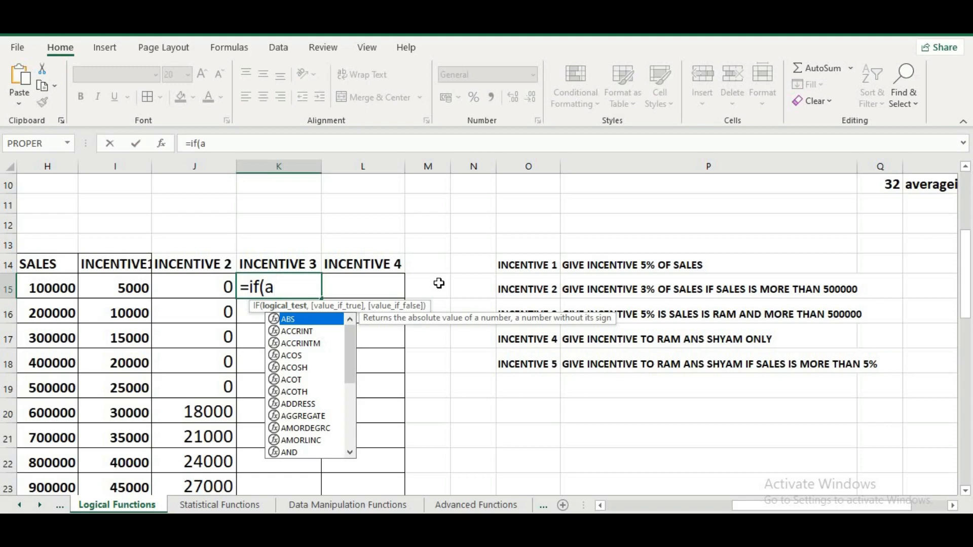
type("nd(")
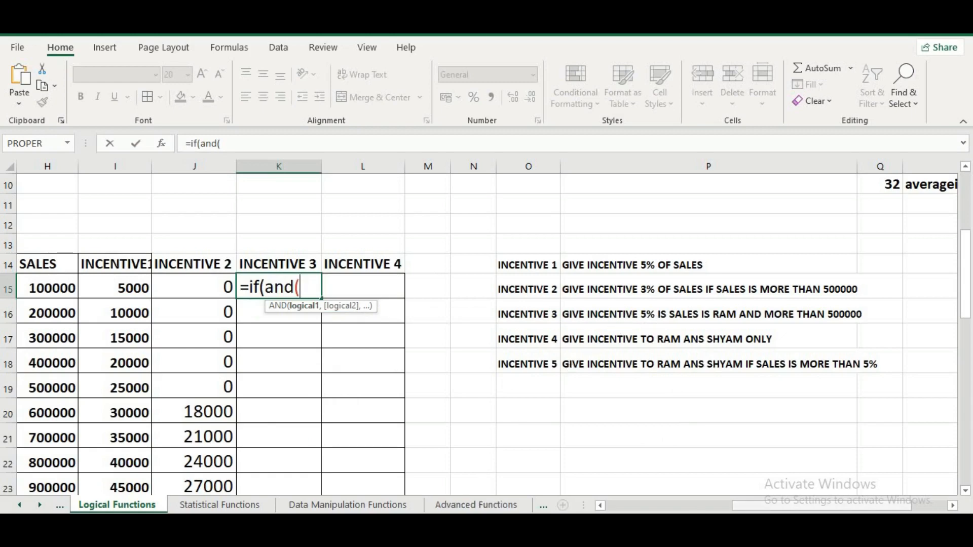
left_click_drag(886, 505, 760, 505)
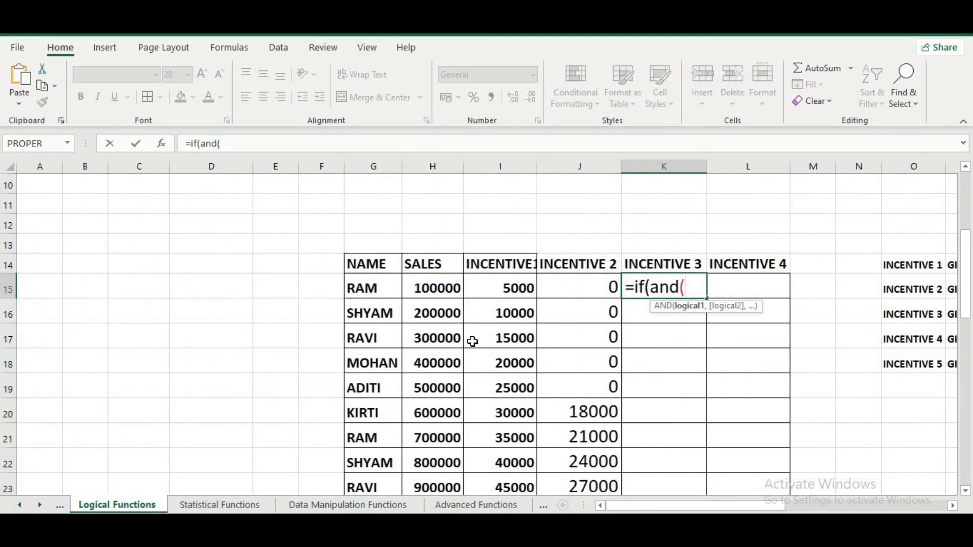
left_click(382, 291)
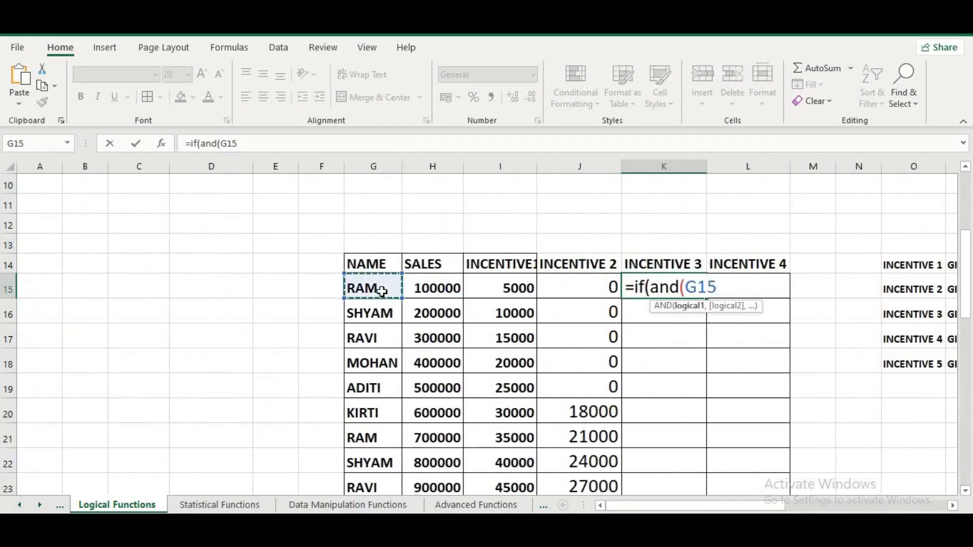
type("=")
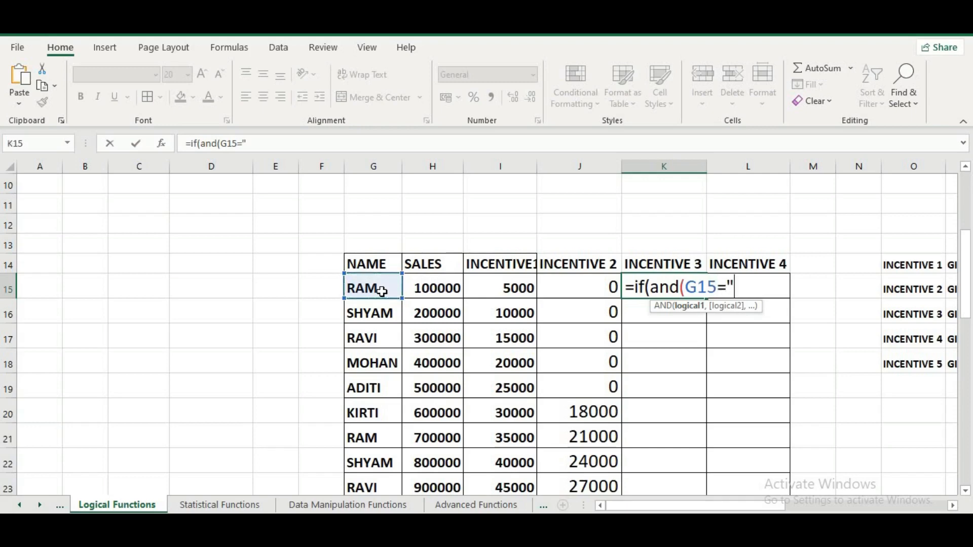
type("\"RAM")
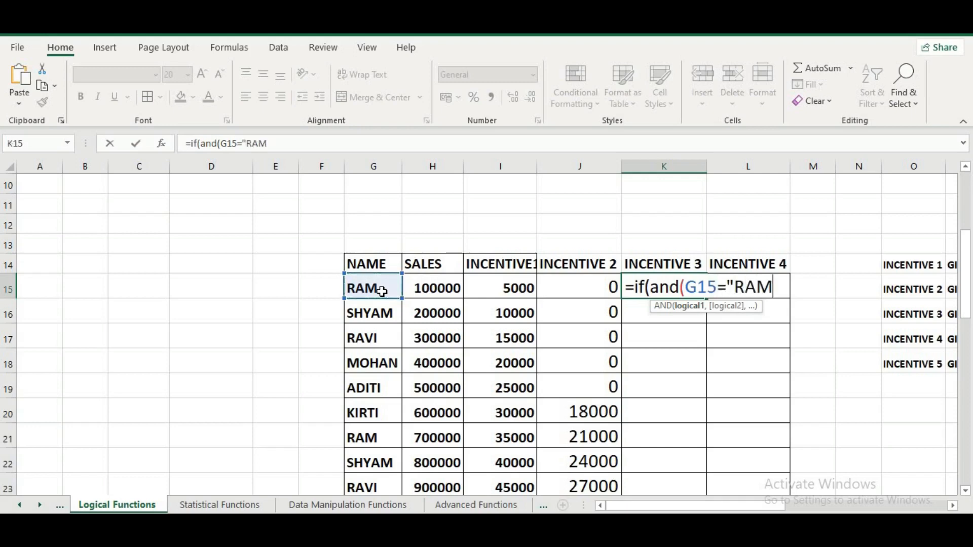
type("\",")
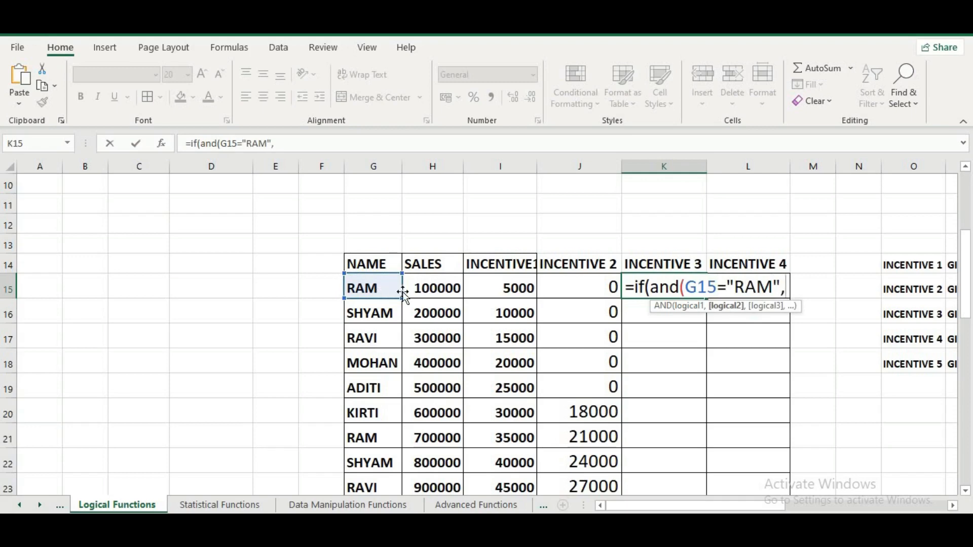
left_click(424, 288)
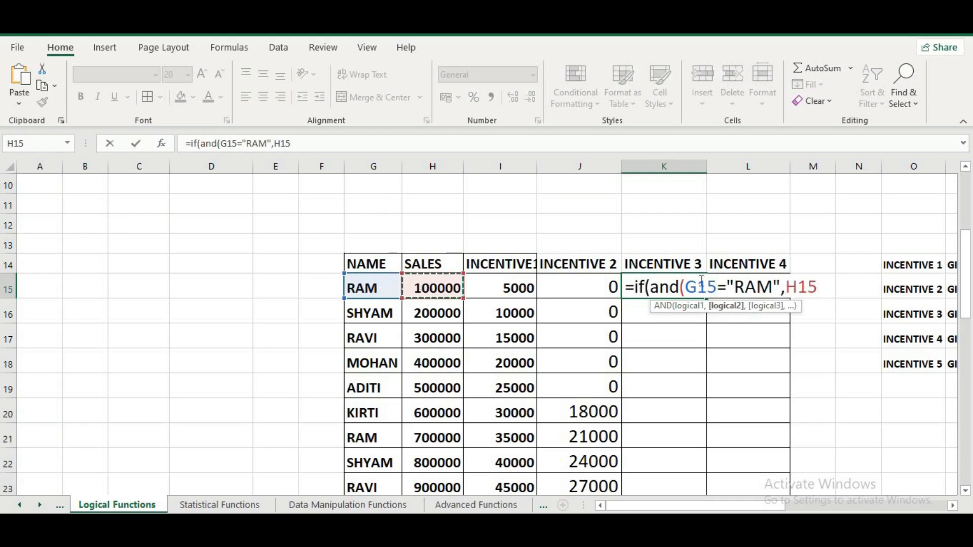
type(">5000")
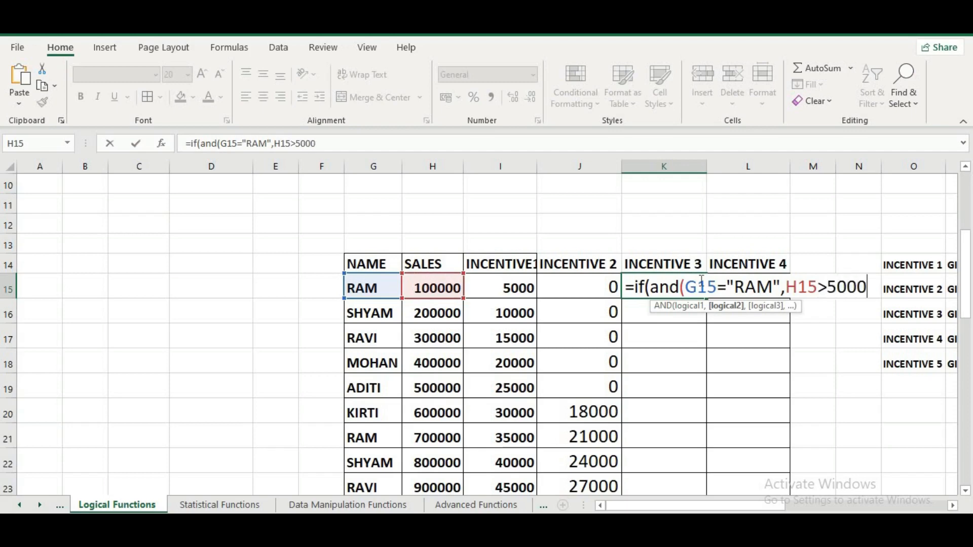
type("00")
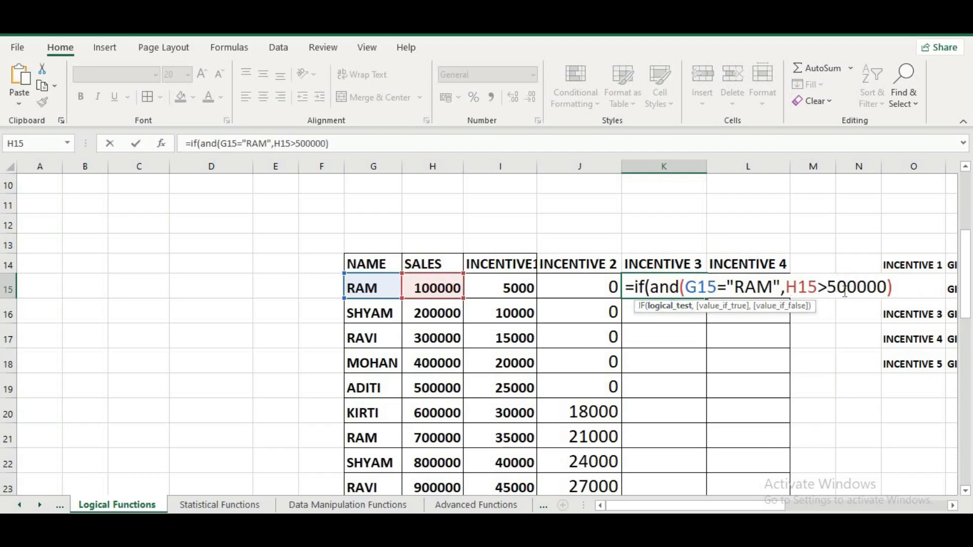
Complete the K15 Incentive 3 formula with H15*3% as the true result and 0 as the false result
left_click(450, 142)
type(",")
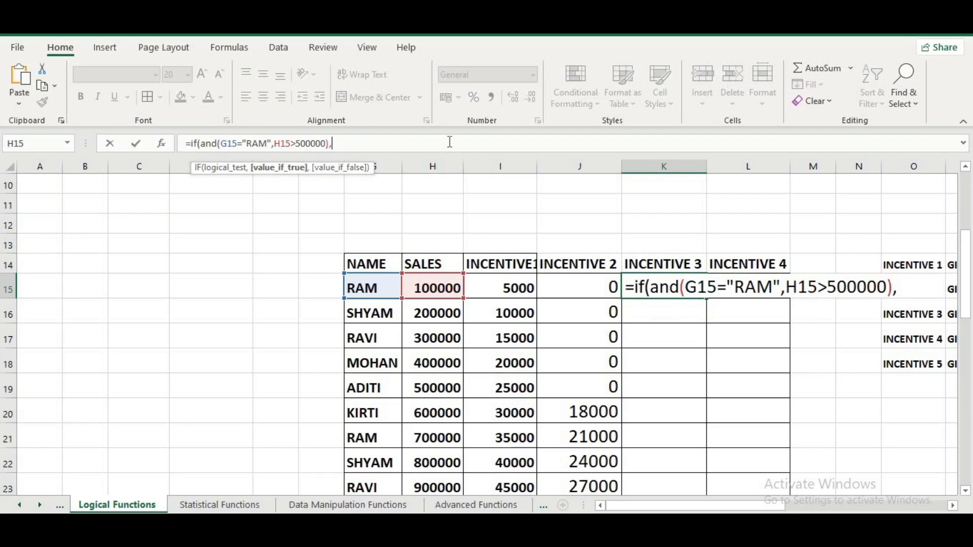
left_click(442, 286)
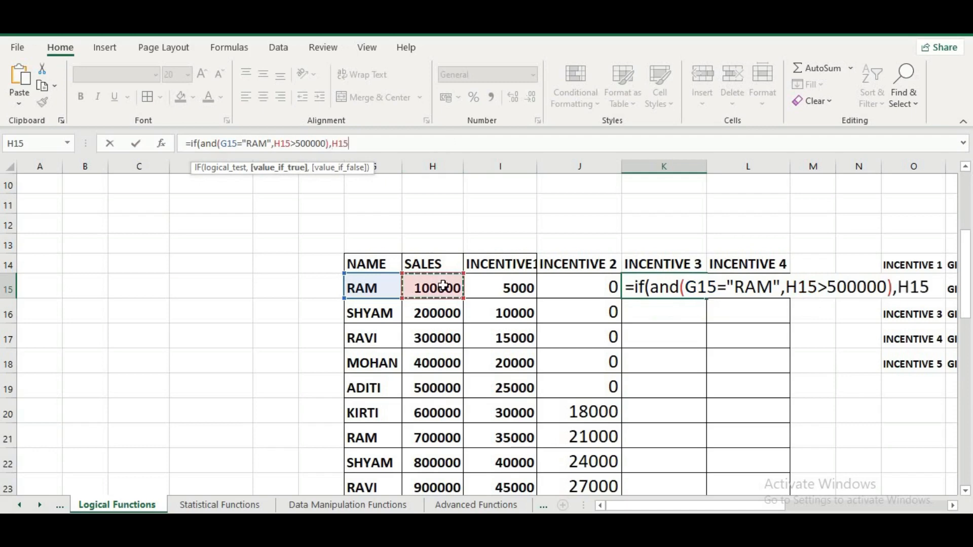
type("*3%,0")
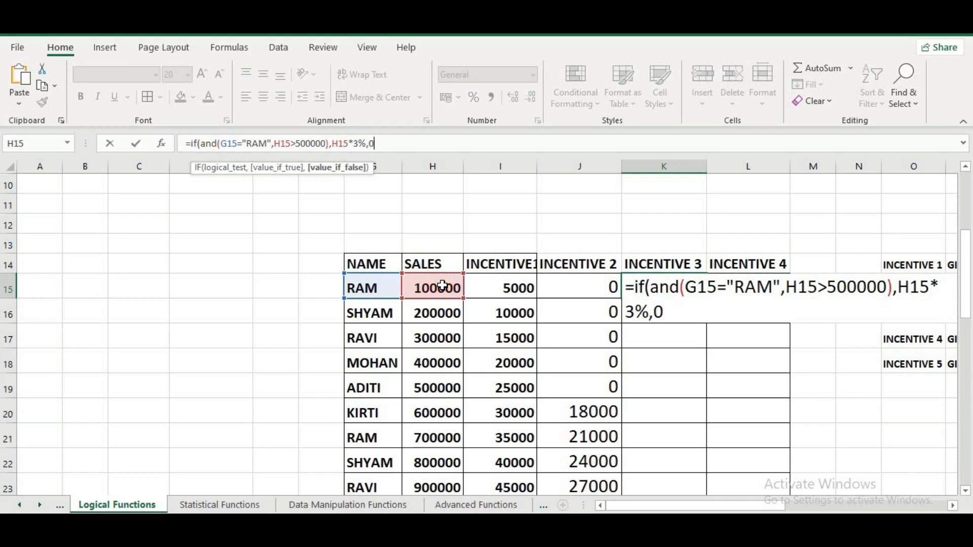
type(")")
key("Return")
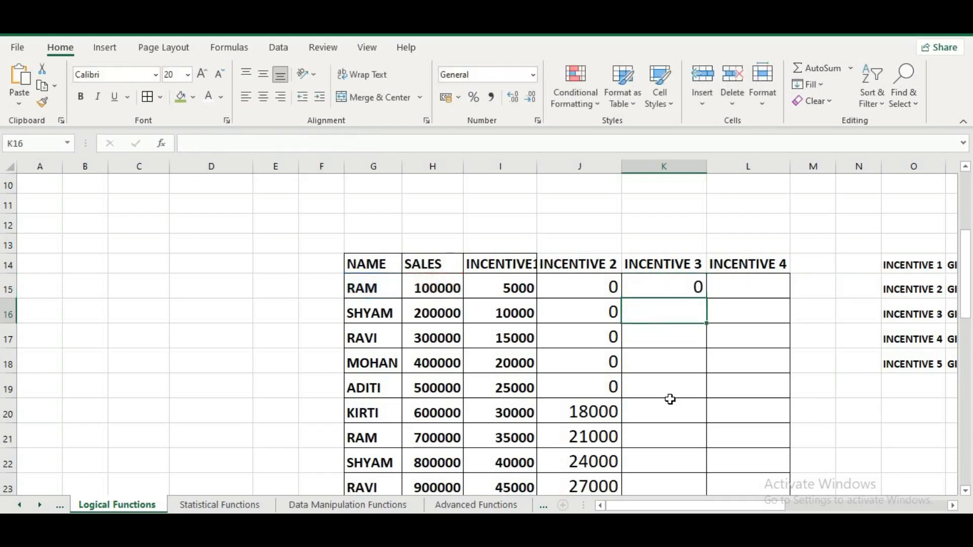
Fill the Incentive 3 formula from K15 down to K29 and check the filled rows
left_click(665, 278)
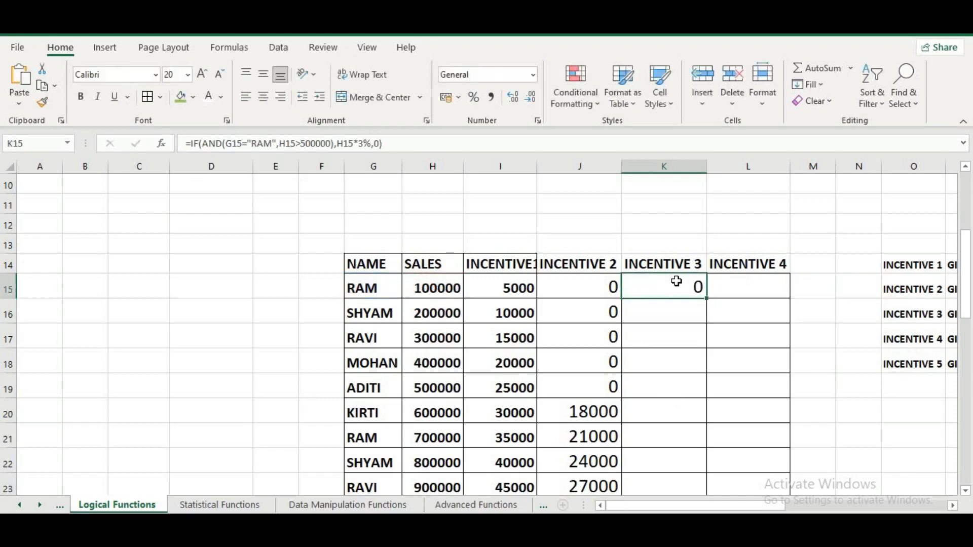
double_click(707, 300)
scroll(700, 314, "down", 3)
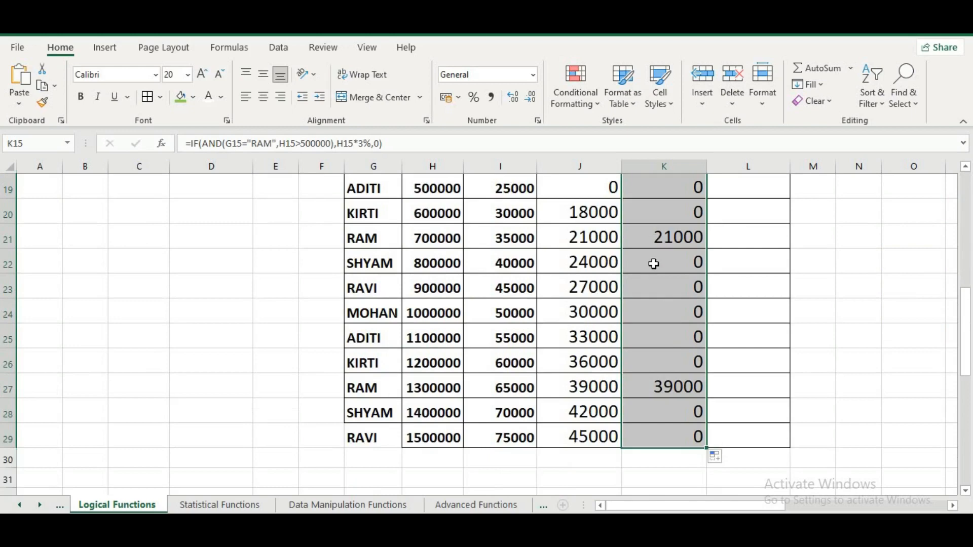
scroll(654, 263, "up", 1)
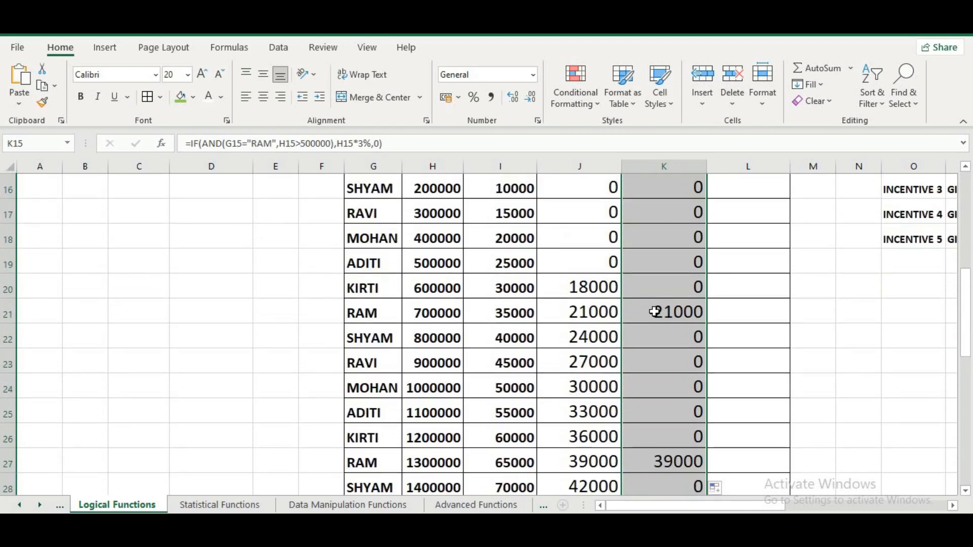
scroll(652, 311, "up", 1)
scroll(652, 324, "down", 1)
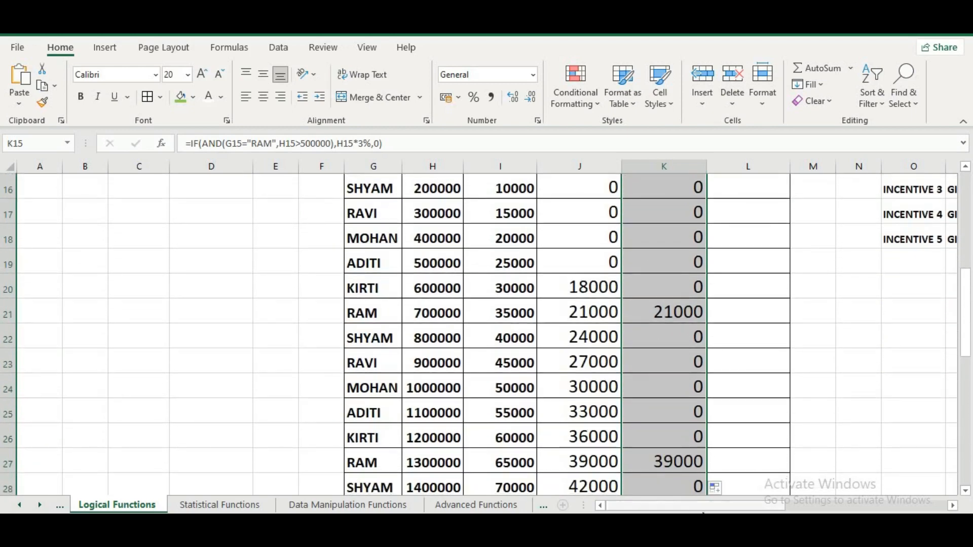
scroll(678, 366, "up", 2)
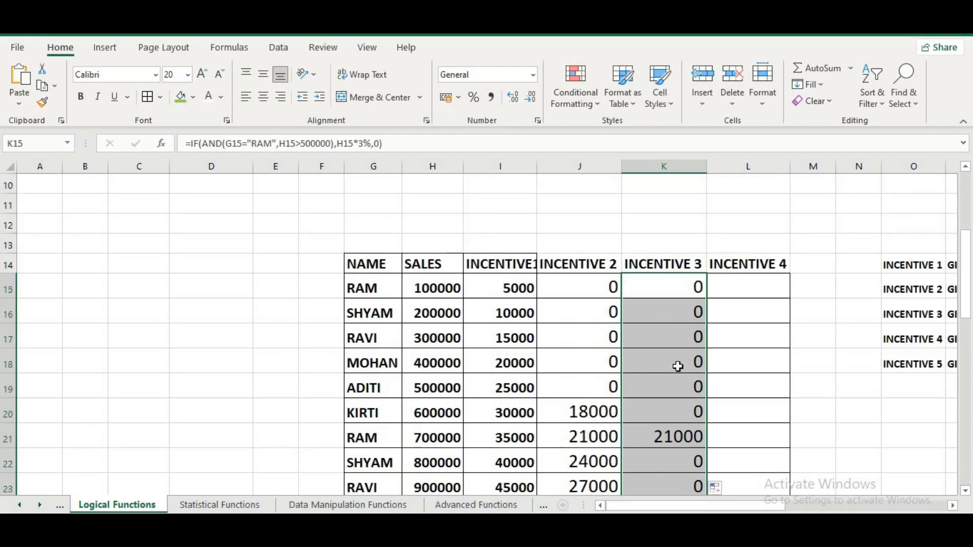
Review the Incentive 4 rule in P17 and the NAME and SALES columns it applies to
left_click_drag(740, 508, 845, 511)
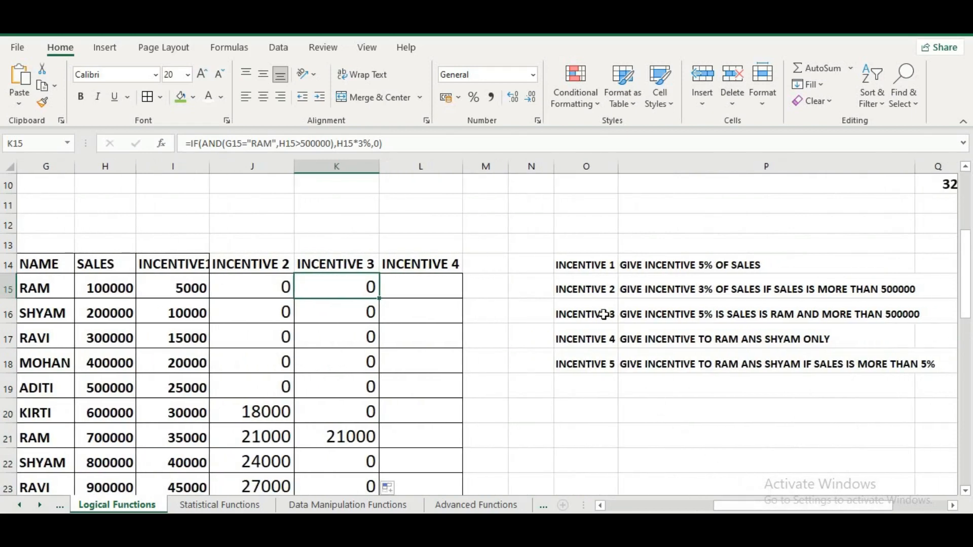
left_click(640, 341)
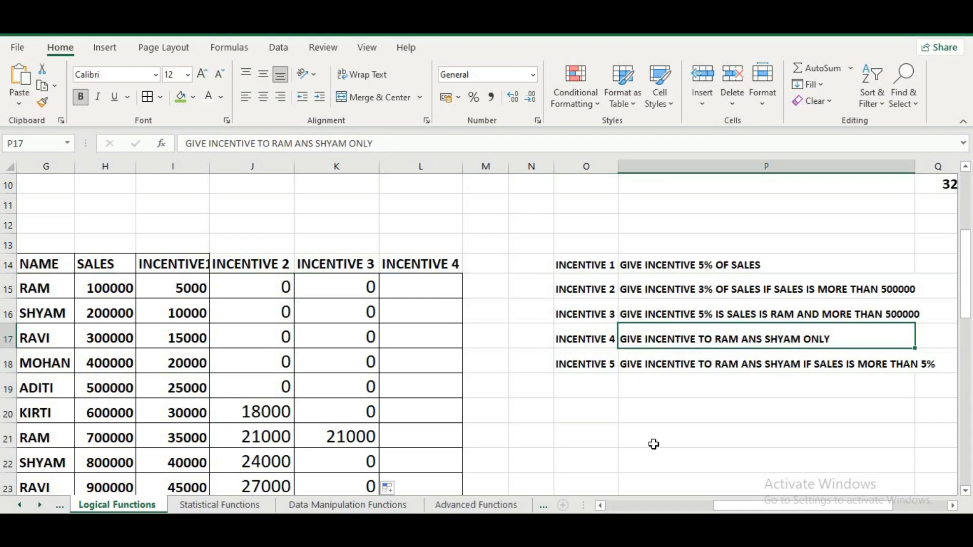
left_click_drag(753, 508, 692, 509)
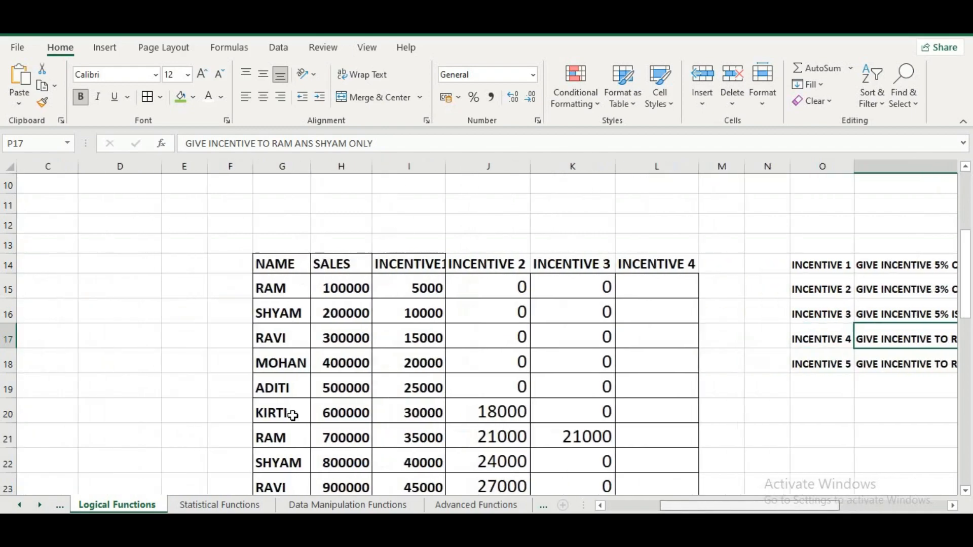
left_click(222, 166)
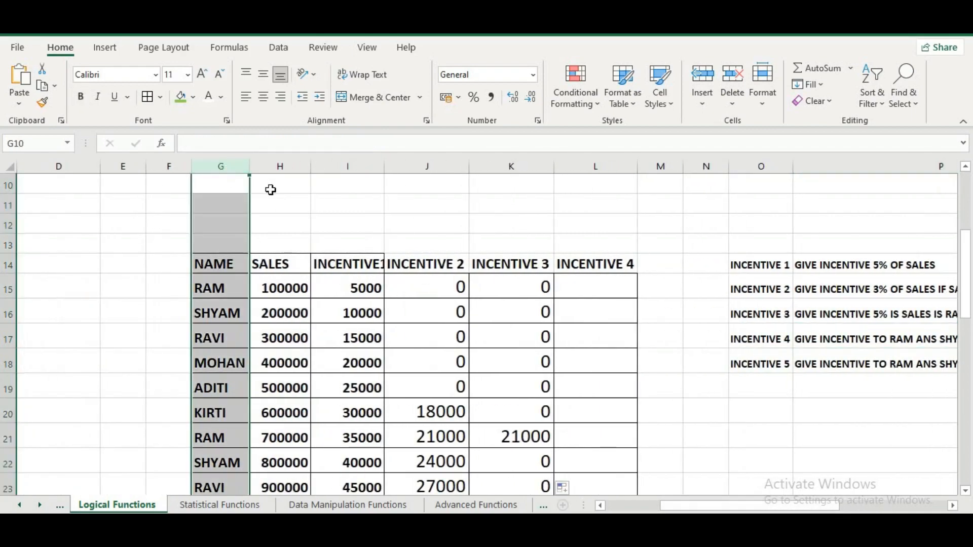
left_click(271, 168)
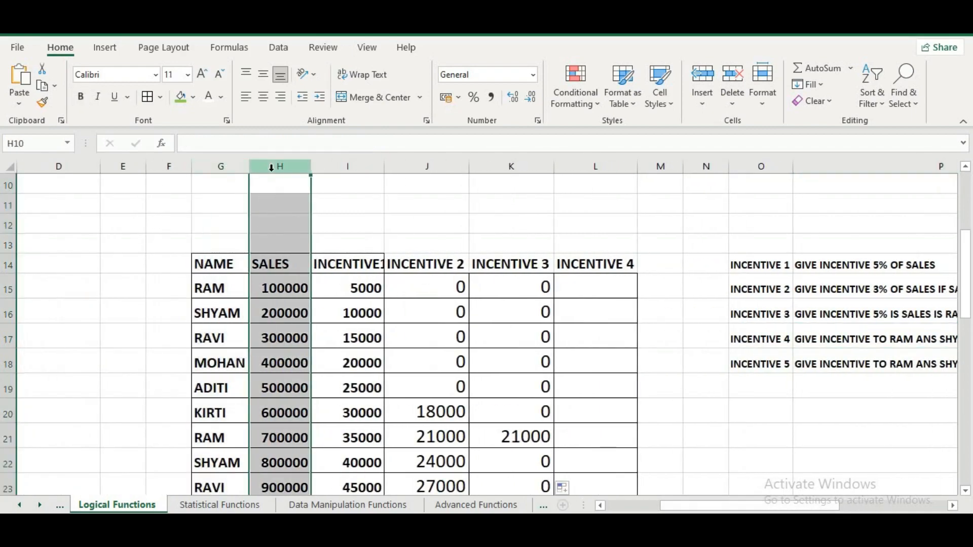
left_click(235, 166)
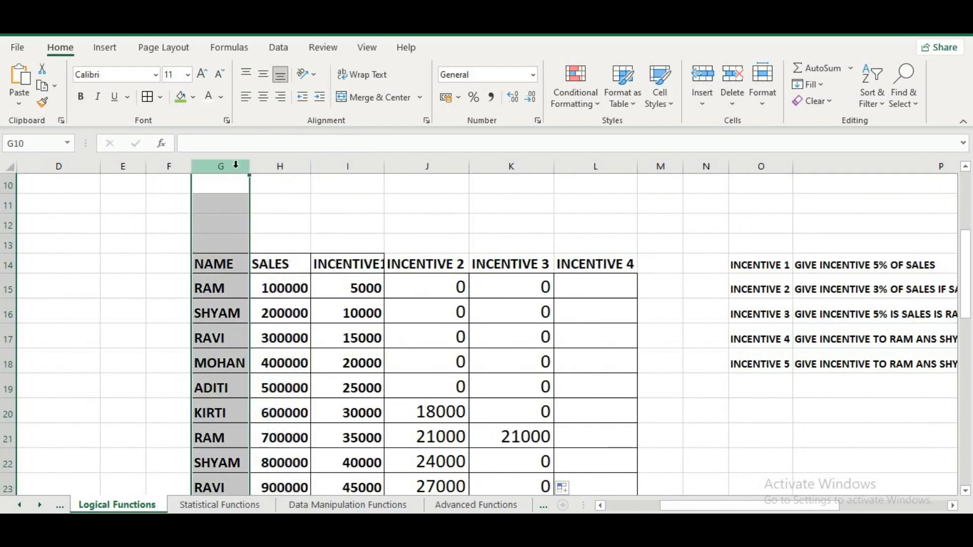
Begin an IF formula in L15 with an OR test whose first condition is G15 equal to the first salesperson named in the Incentive 4 rule
left_click(605, 282)
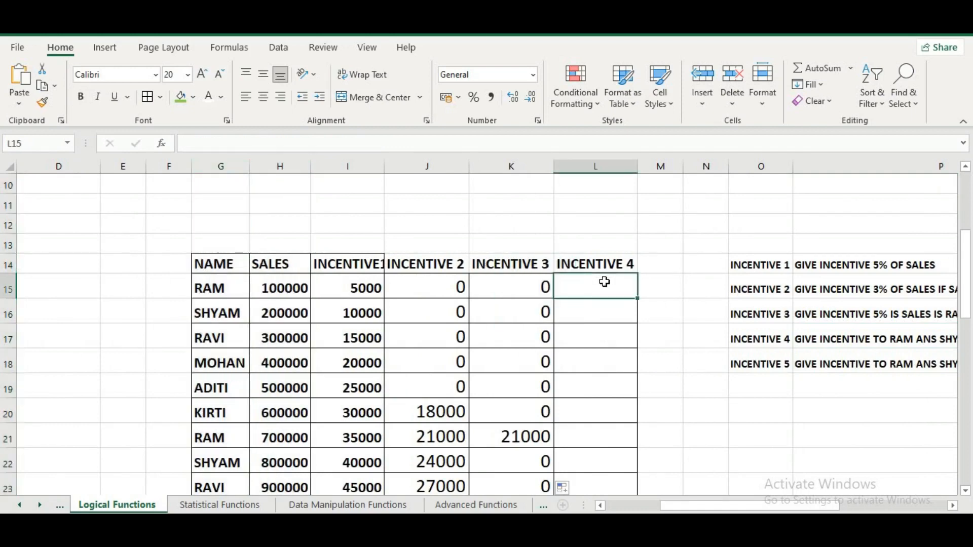
type("=i")
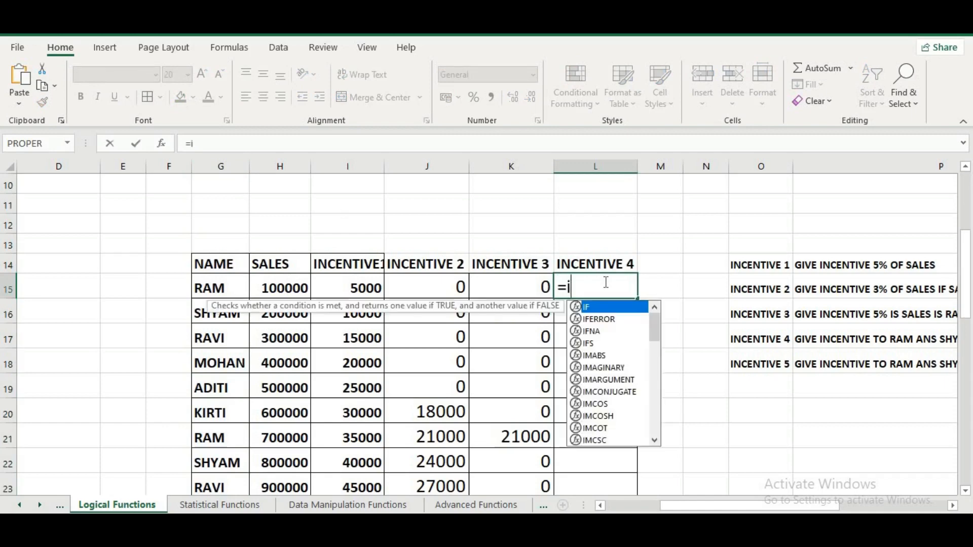
type("f(")
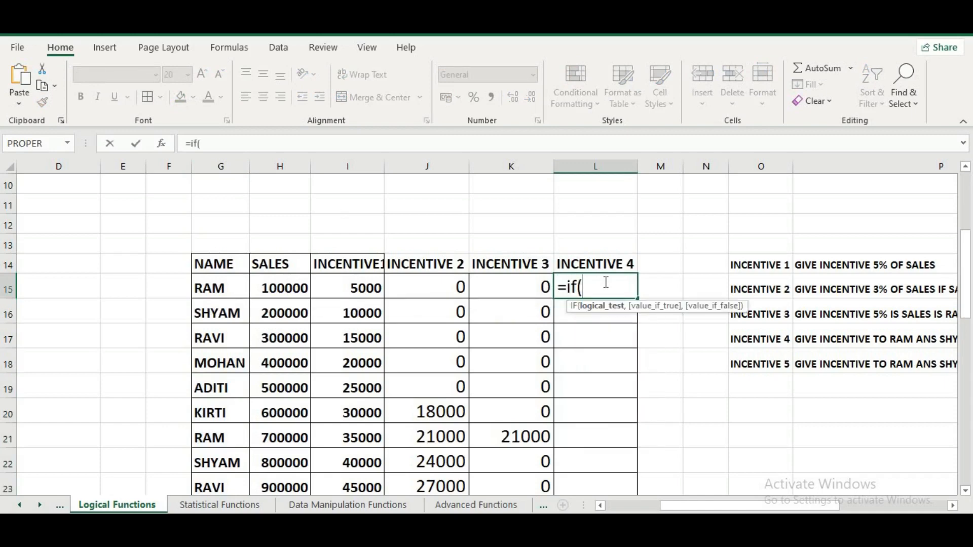
type("or(")
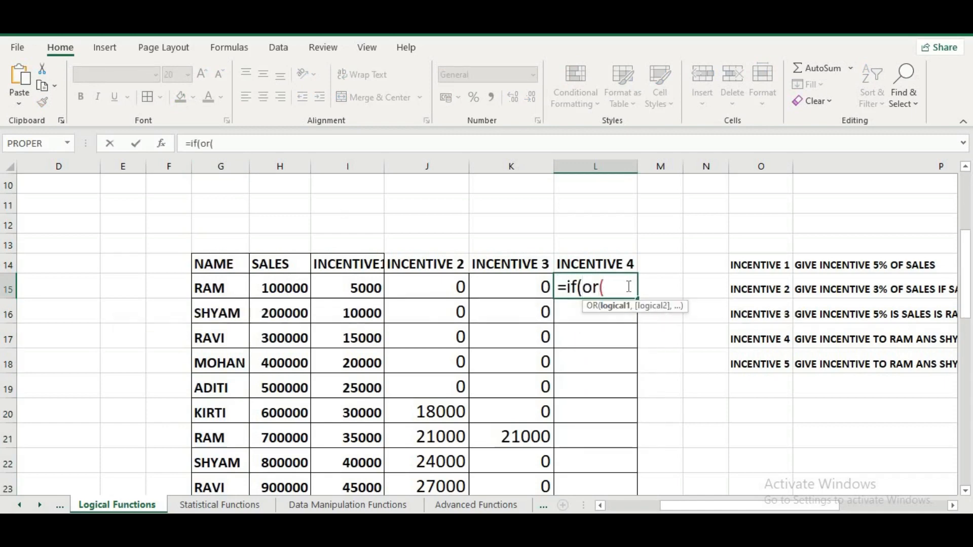
left_click(237, 294)
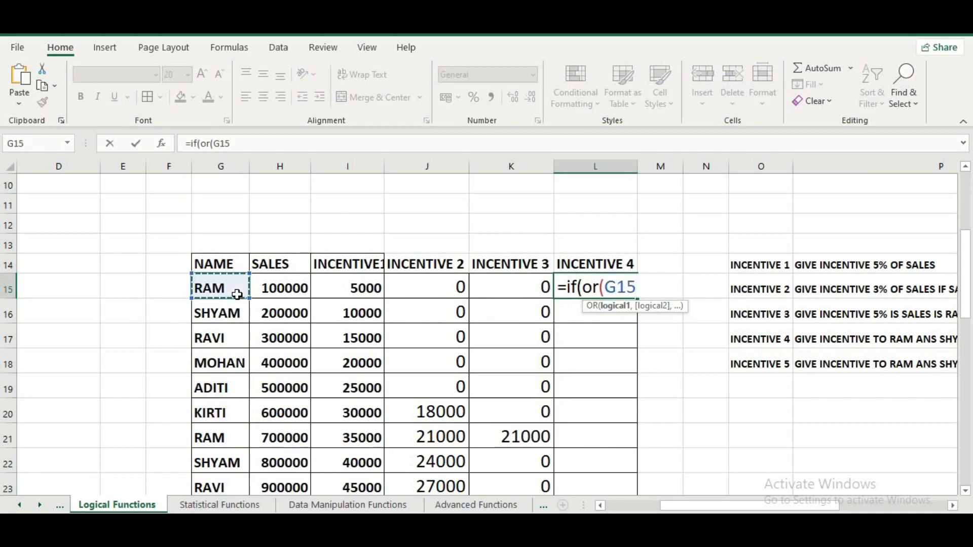
type("=\"ra")
key("BackSpace")
key("BackSpace")
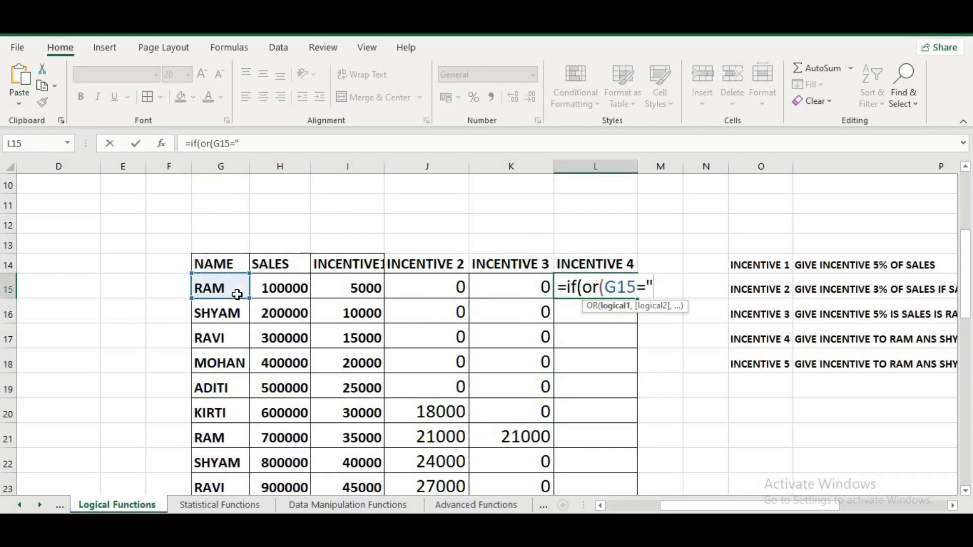
type("RAM")
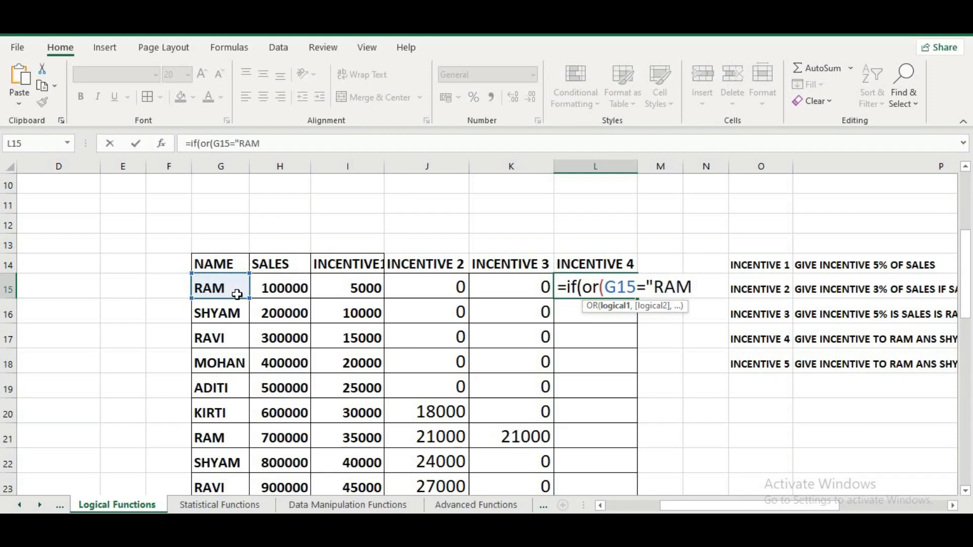
type("\",")
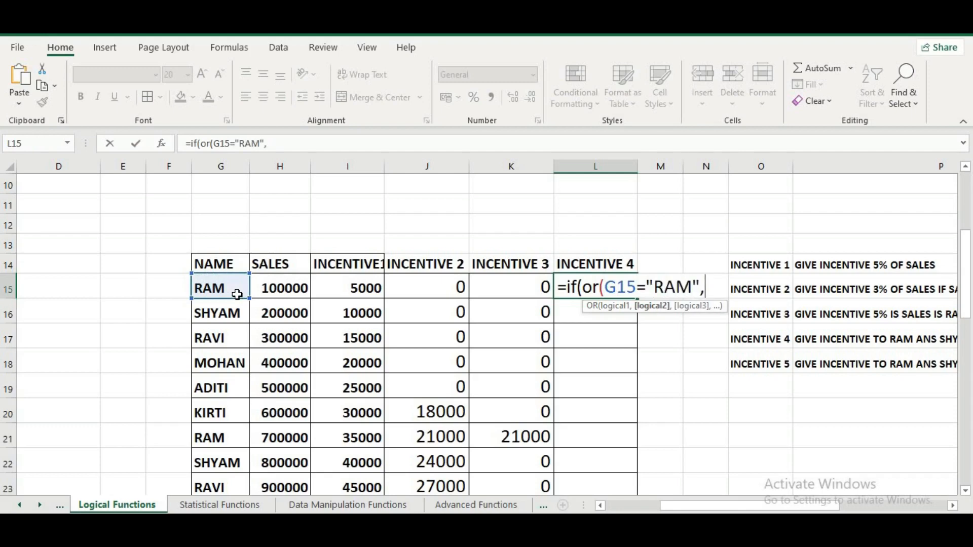
Add G15 equal to the second salesperson named in the Incentive 4 rule as the second OR condition and close the test
left_click(237, 295)
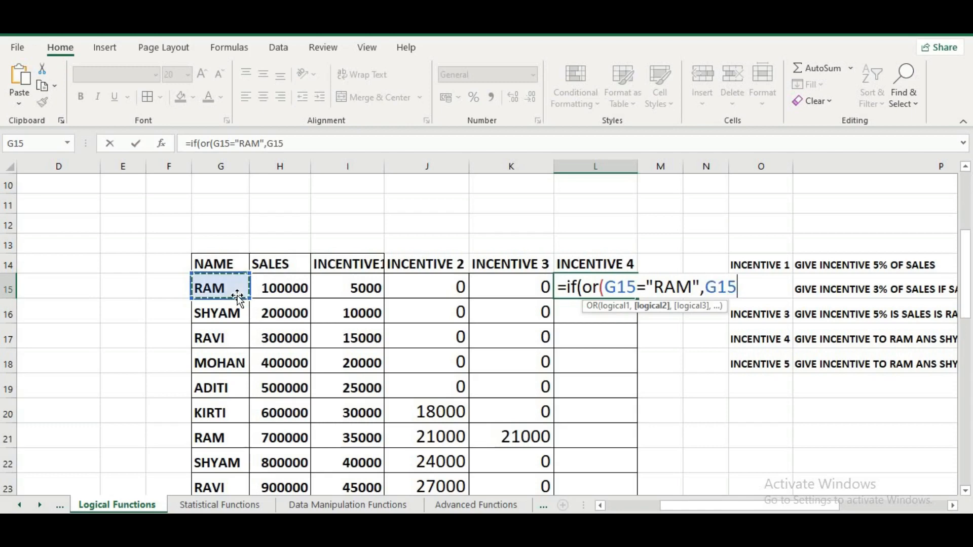
type("=\"S")
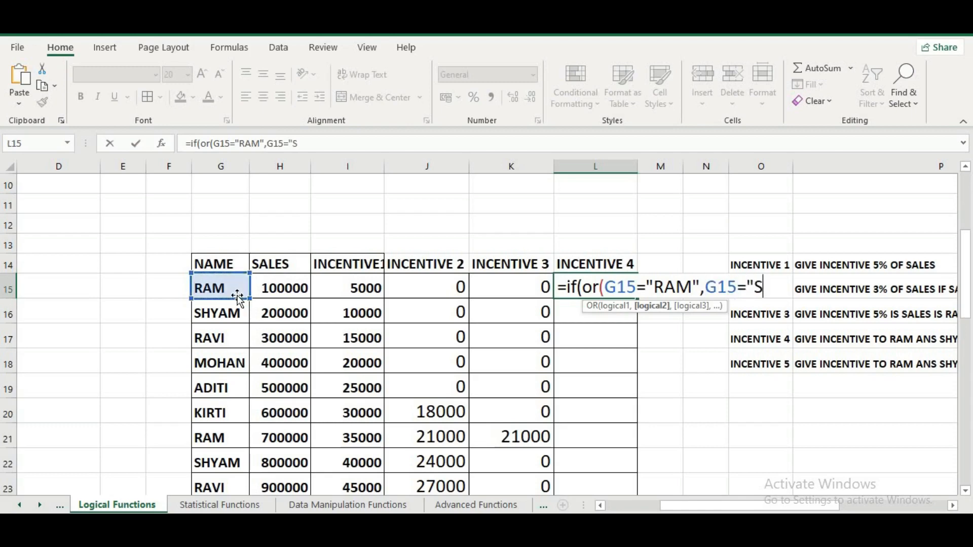
type("HYAM")
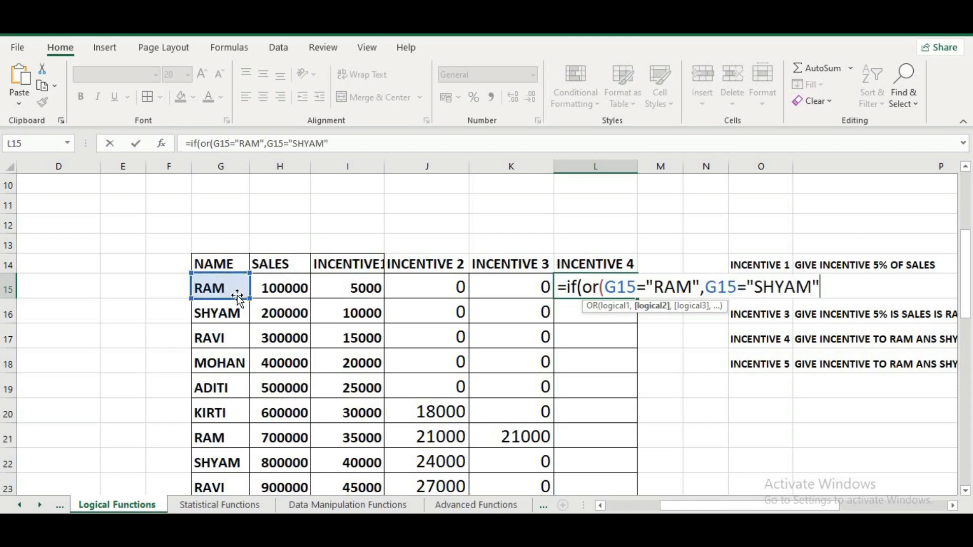
type("\")")
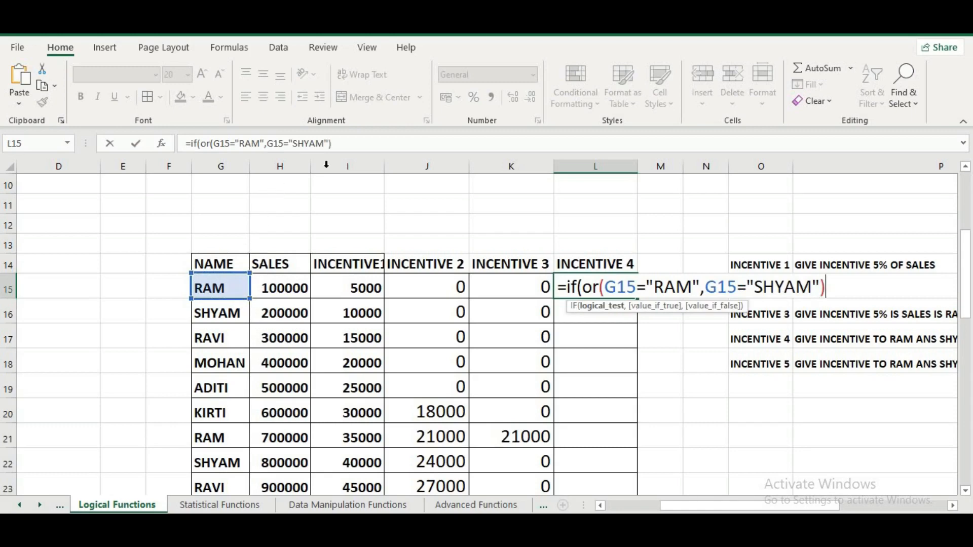
Complete the L15 formula with H15*5% as the true result and 0 as the false result, and fill it down the INCENTIVE 4 column
left_click(349, 144)
type(",")
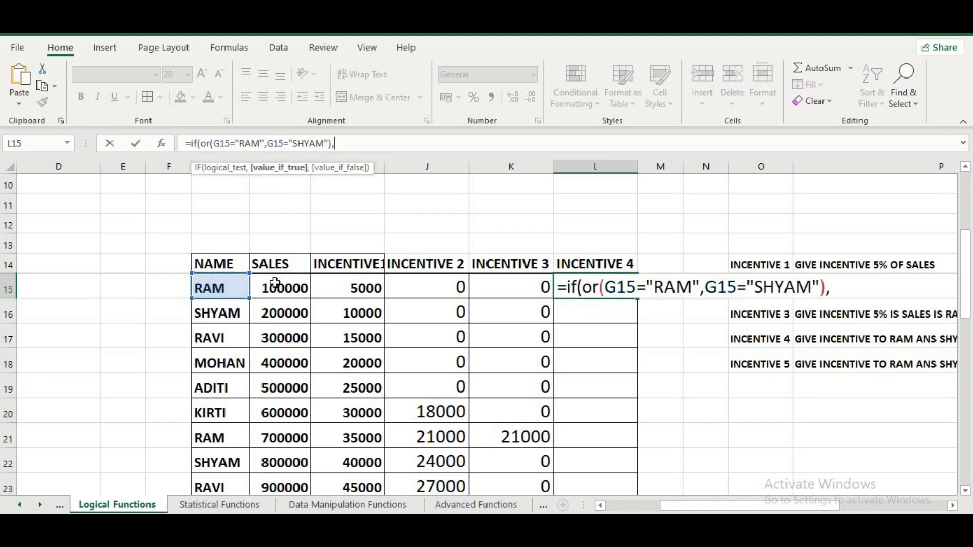
left_click(279, 293)
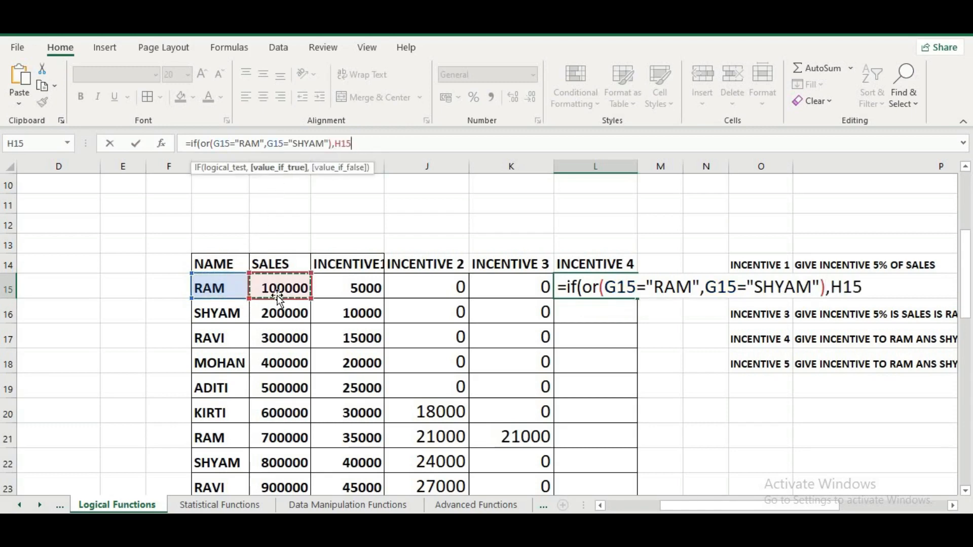
type("*5%")
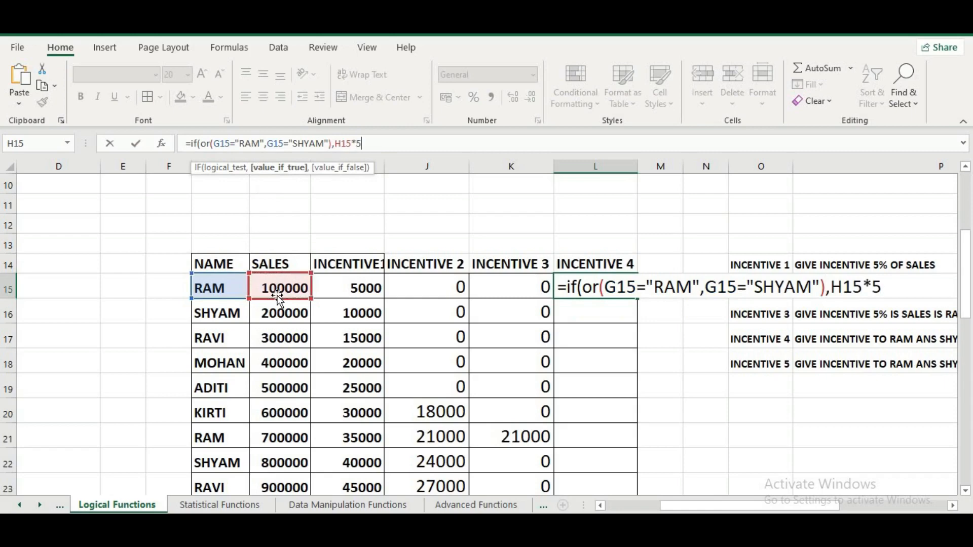
type(",0")
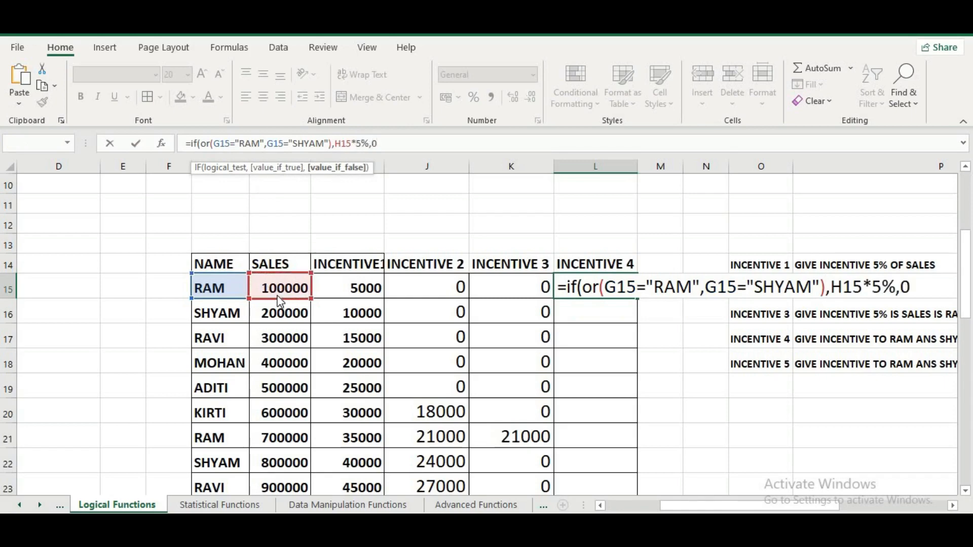
key("Return")
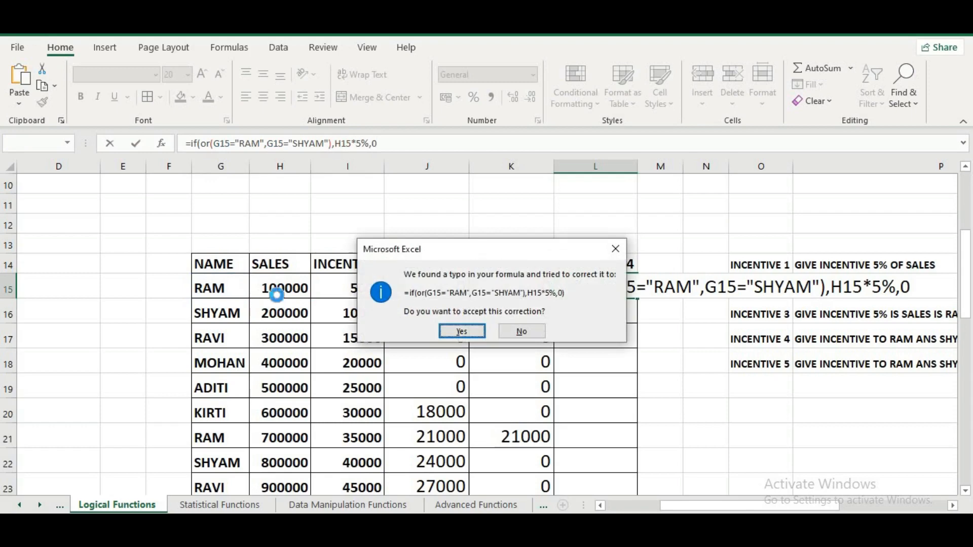
key("Return")
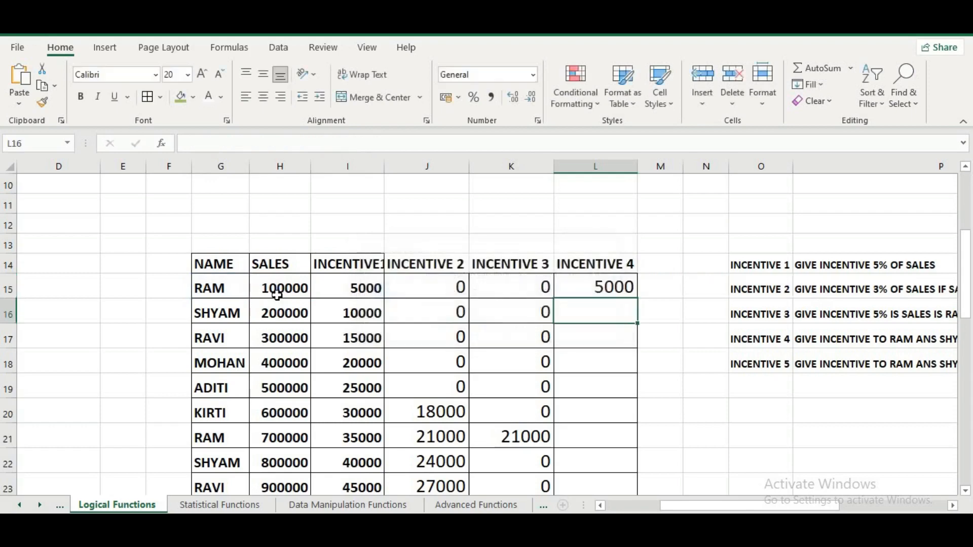
left_click(611, 289)
double_click(638, 297)
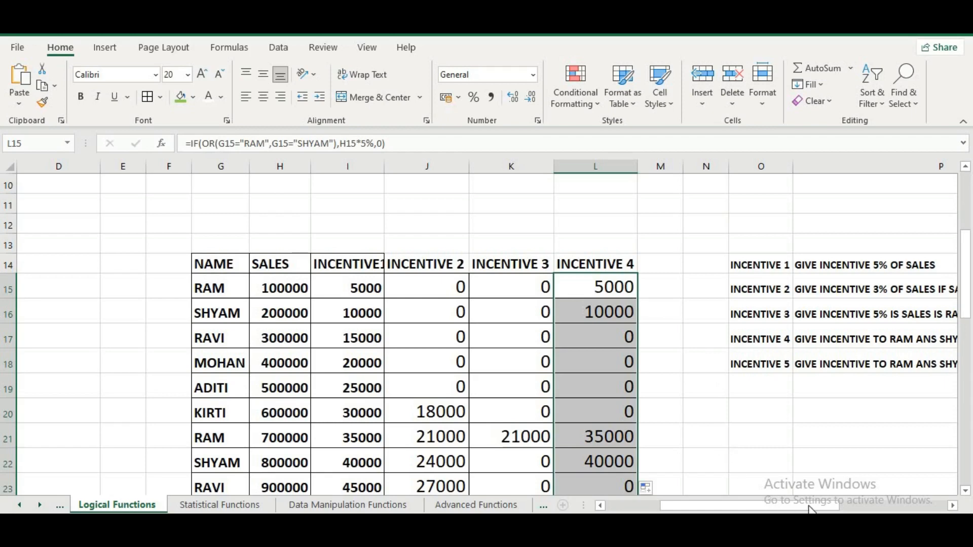
Insert the sales threshold 500000 after the word MORE in the Incentive 5 rule text in P18
left_click_drag(819, 508, 888, 500)
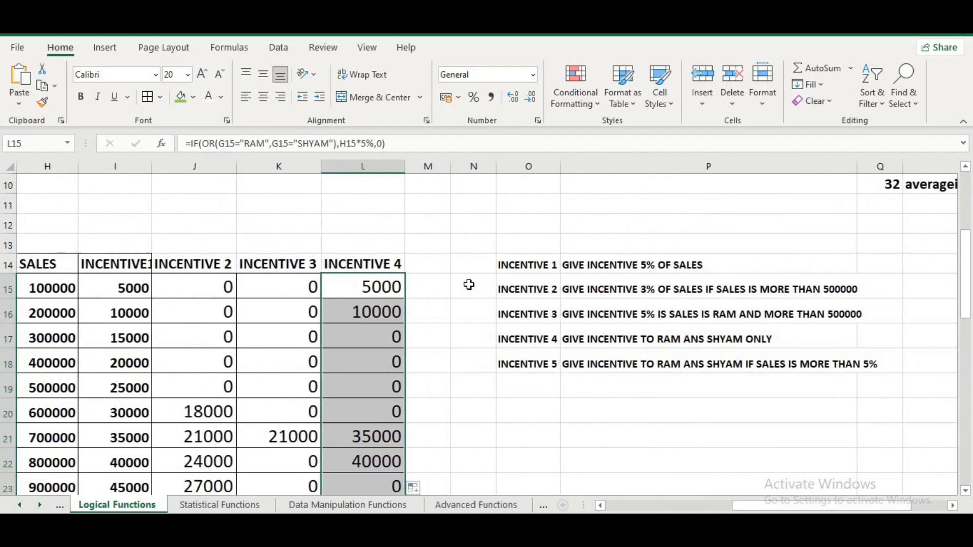
left_click(578, 366)
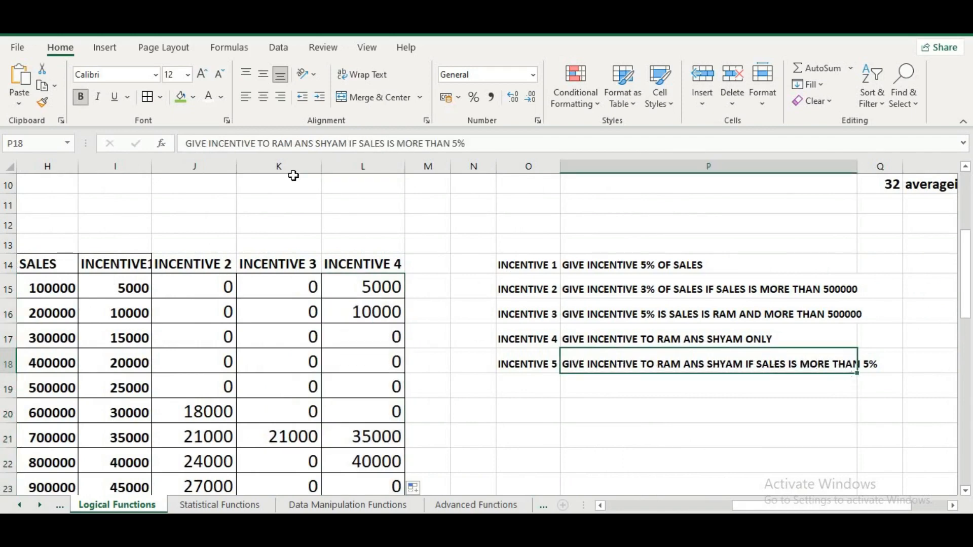
left_click(424, 144)
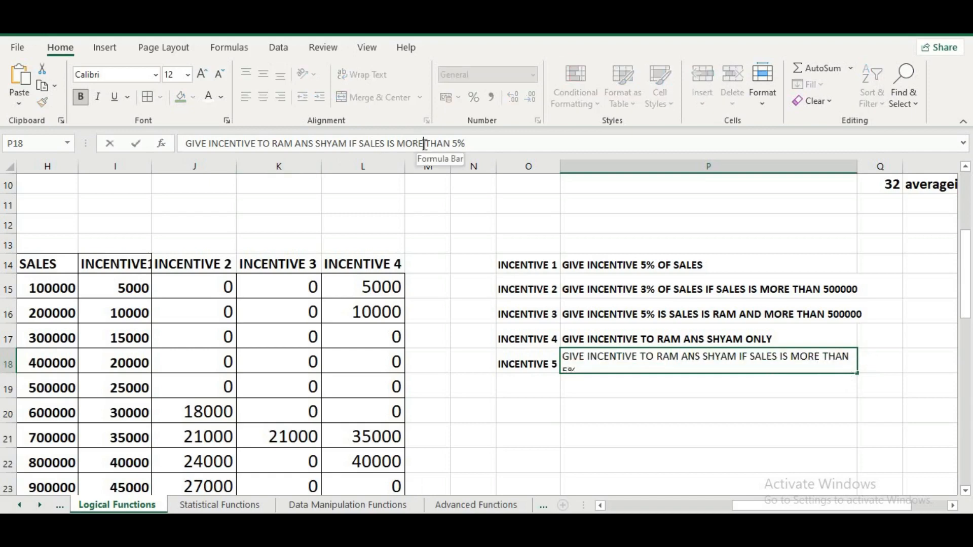
type("50000 ")
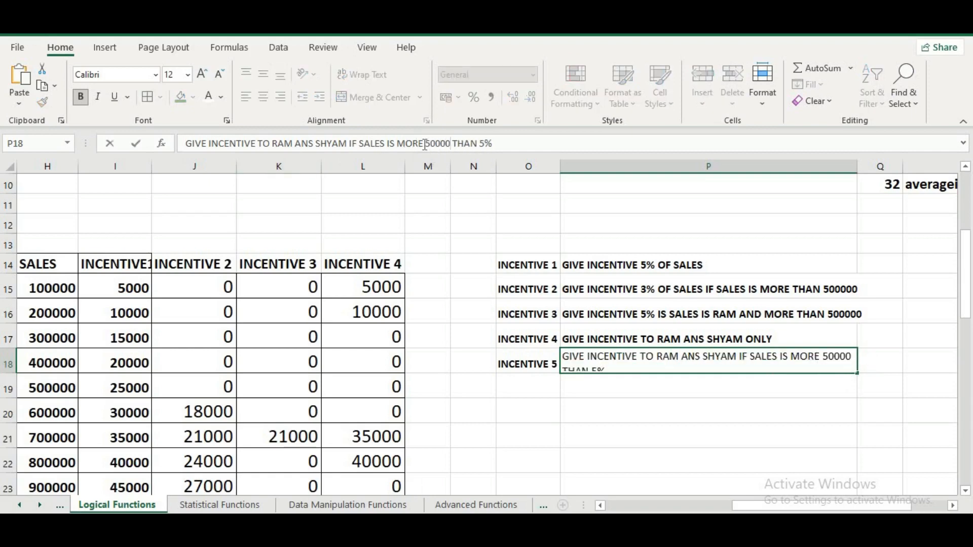
type("0")
key("Return")
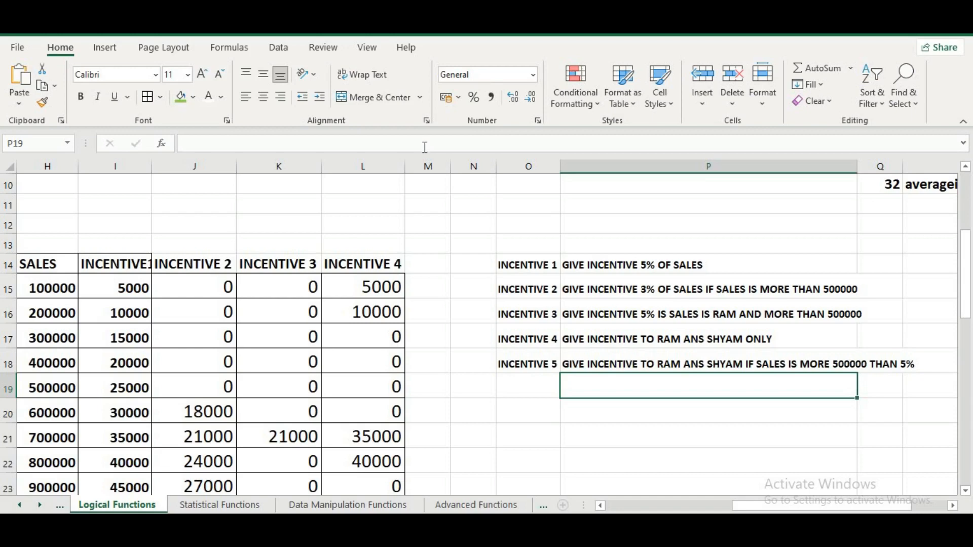
Add the column heading INCENTIVE 5 in M14, beside the INCENTIVE 4 heading
left_click(430, 260)
type("I")
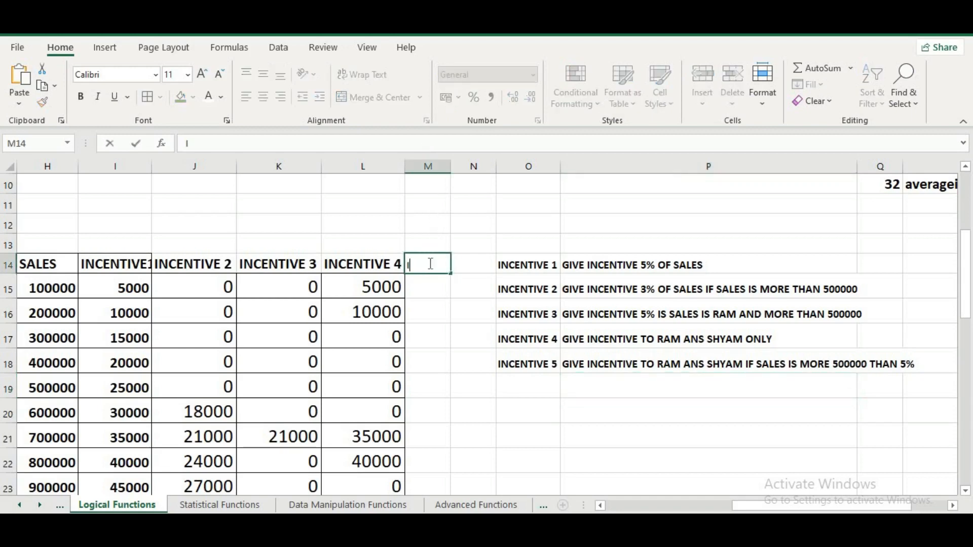
type("NCENTIVE")
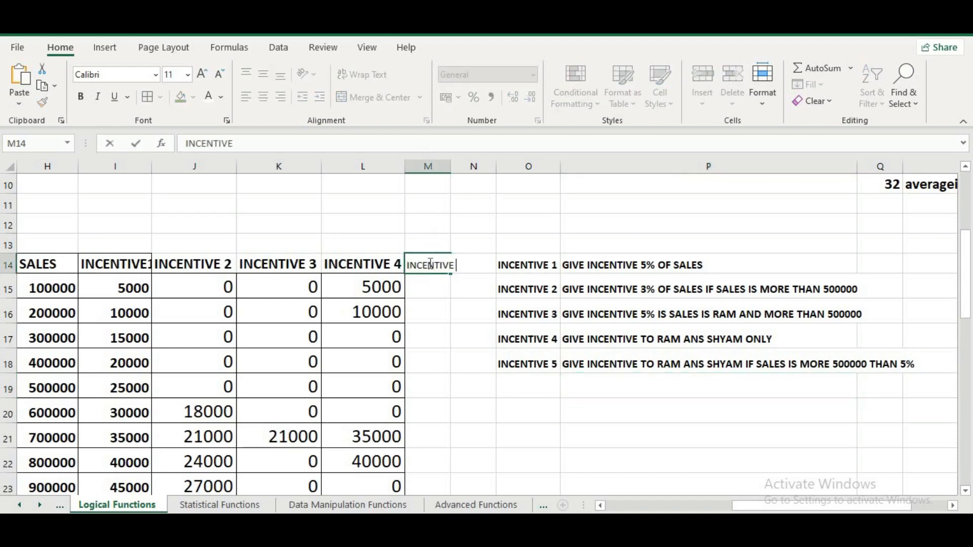
type(" 5")
key("Return")
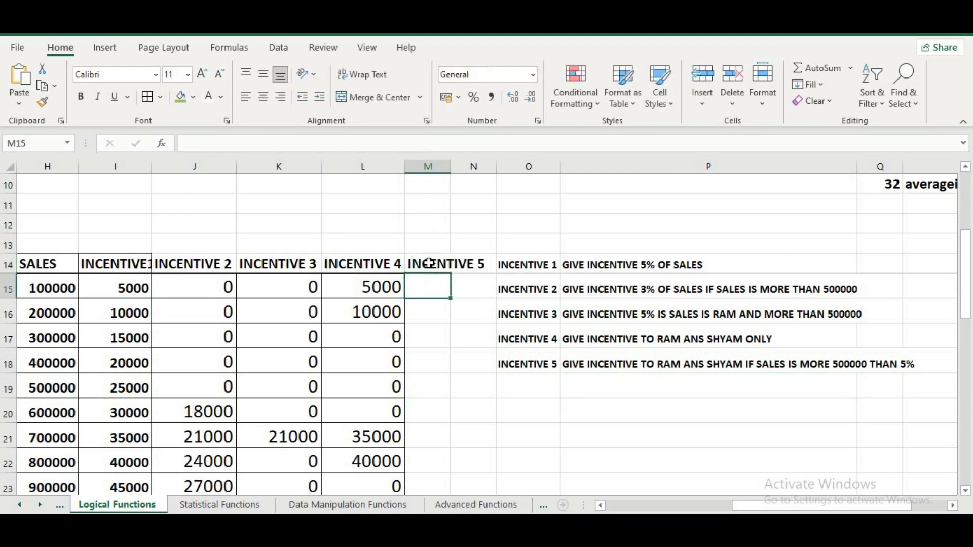
Start an IF formula in M15 with an AND test that contains a nested OR function
type("=IF")
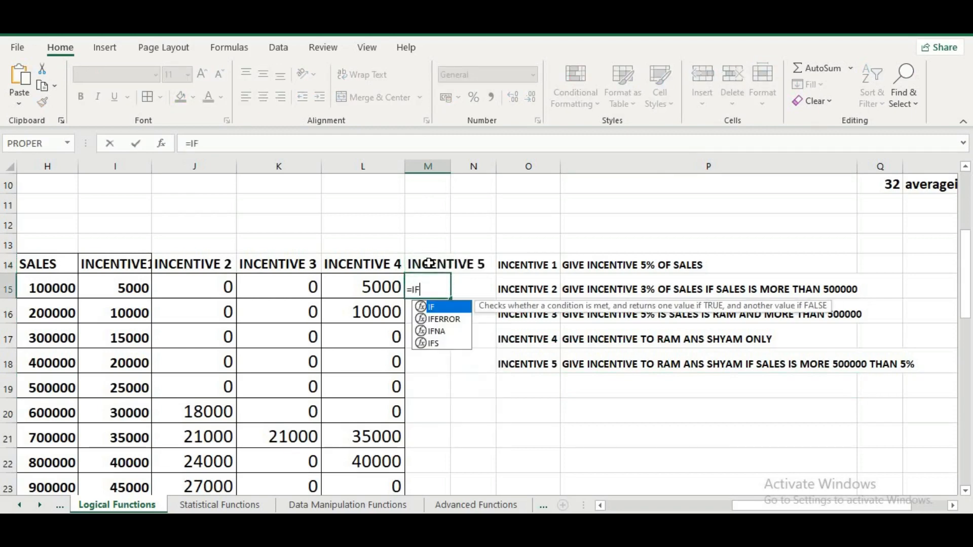
type("(A")
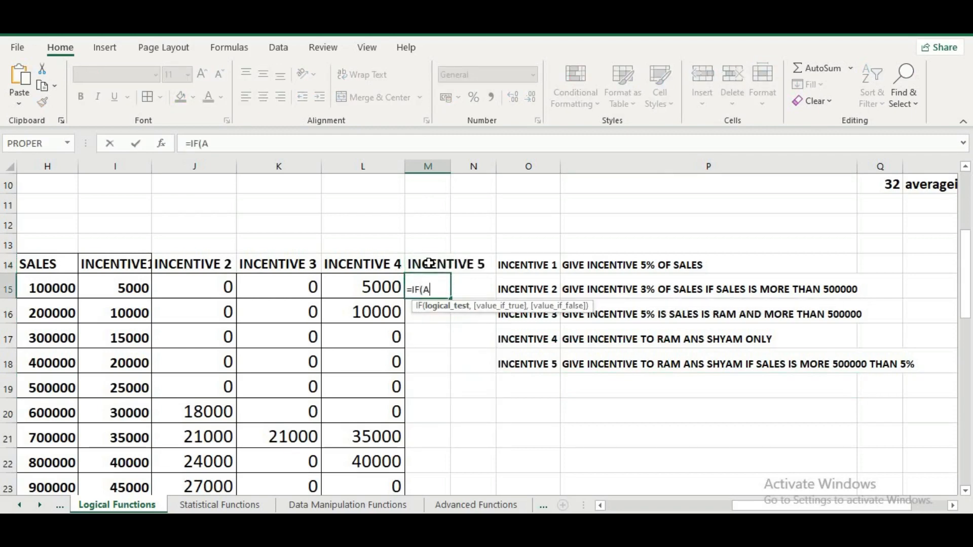
type("ND")
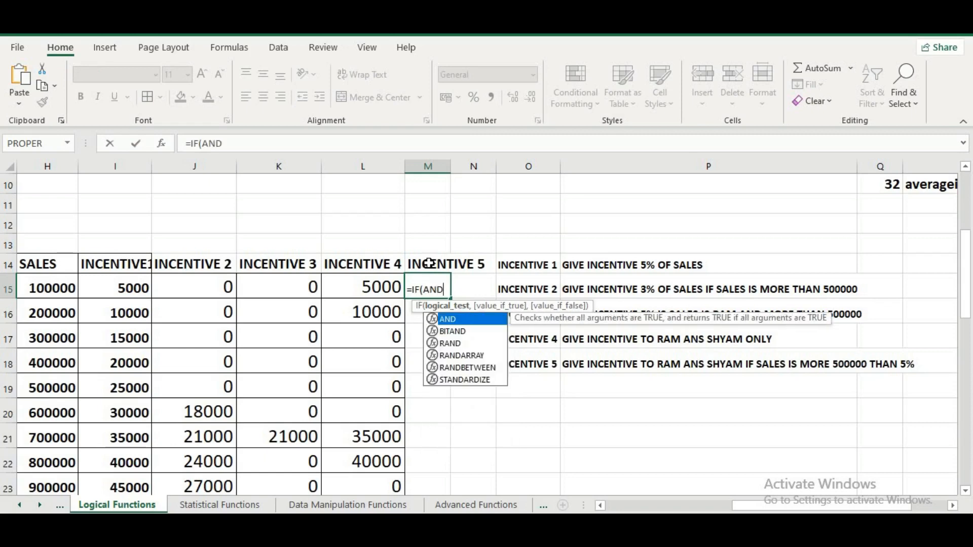
type("(OR")
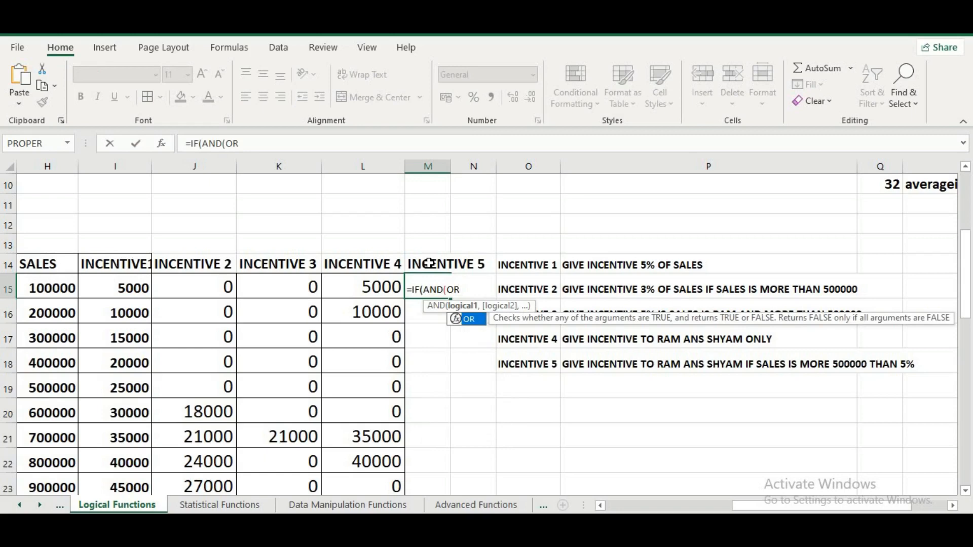
type("(")
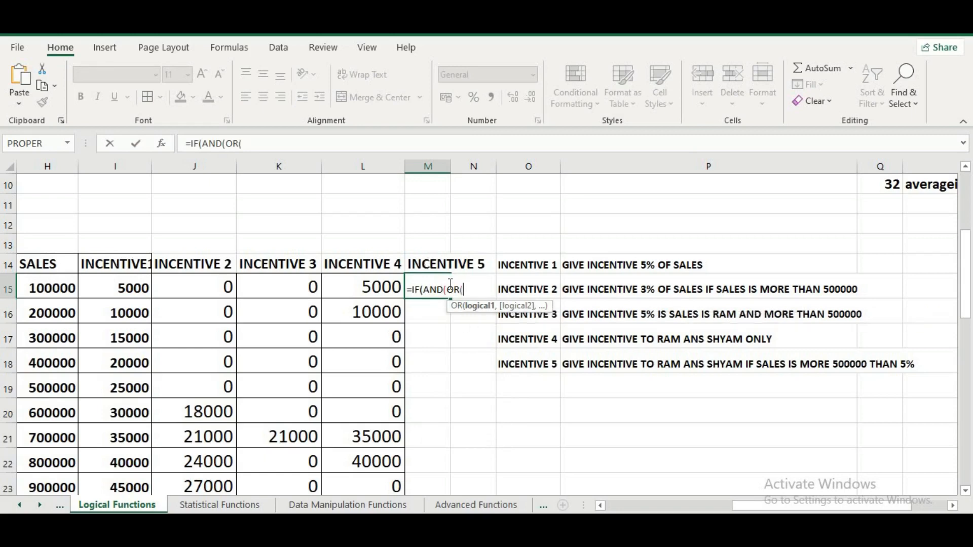
Add G15 equal to the first salesperson named in the Incentive 5 rule as the first OR condition in the M15 formula
left_click(50, 291)
key("BackSpace")
key("BackSpace")
key("BackSpace")
left_click_drag(764, 512, 709, 513)
left_click(147, 290)
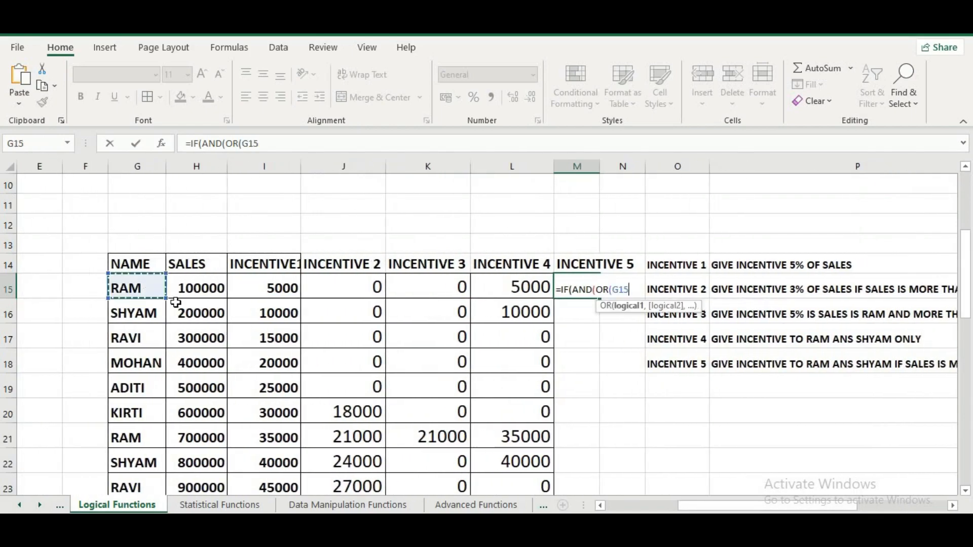
left_click(301, 138)
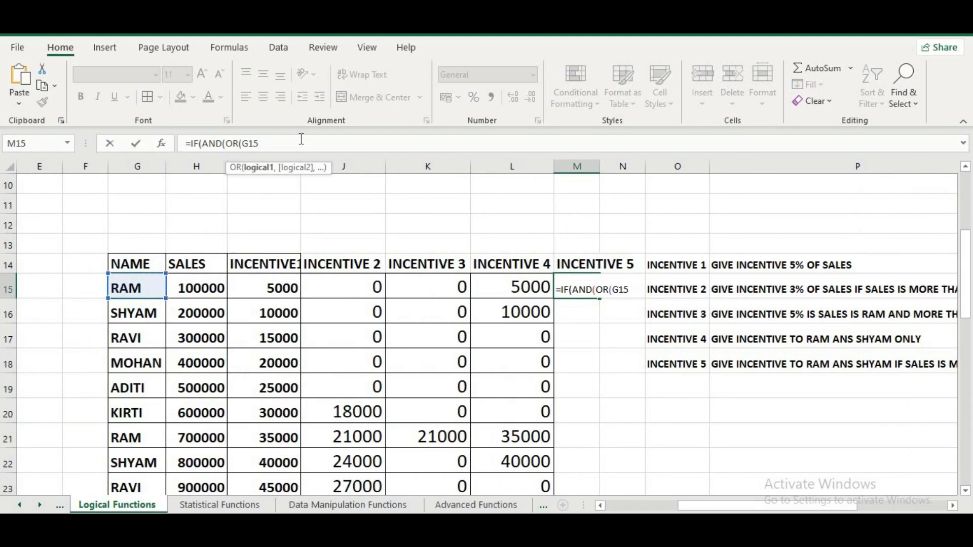
type("=\"RAM")
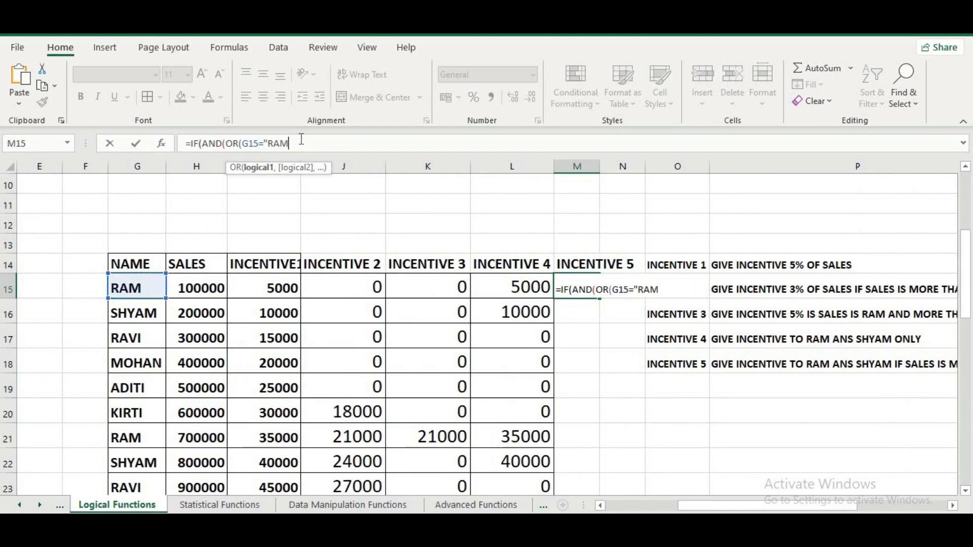
type("\",")
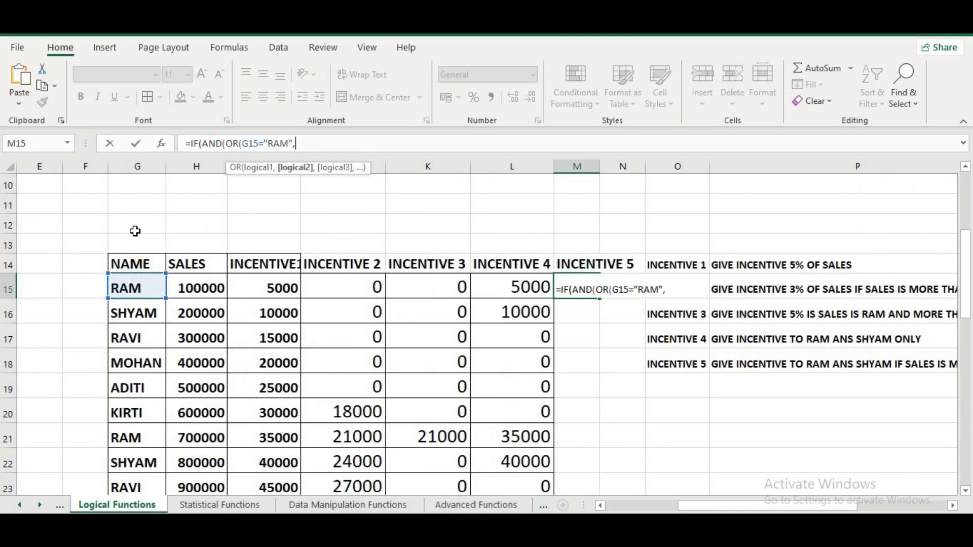
Add G15 equal to the second salesperson named in the Incentive 5 rule as the second OR condition and close the OR function
left_click(144, 287)
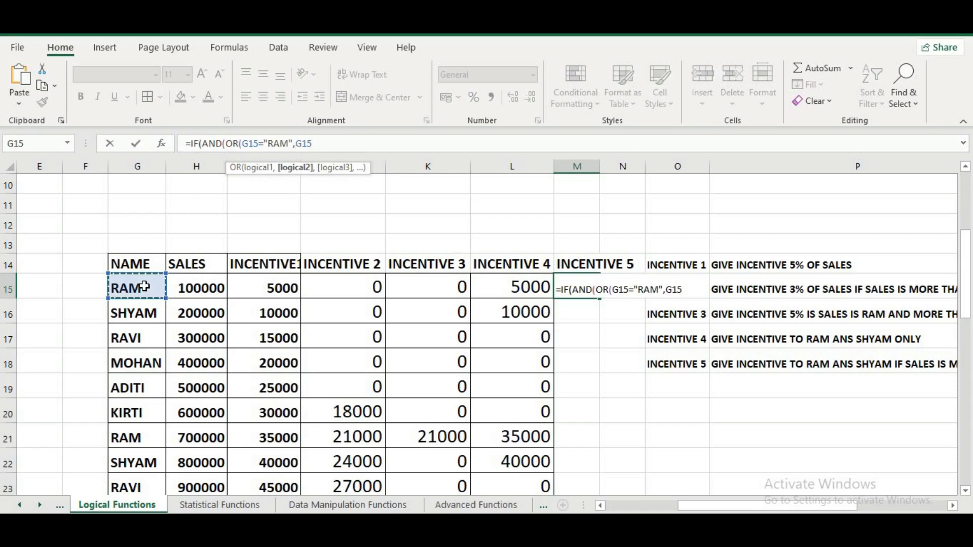
type("=")
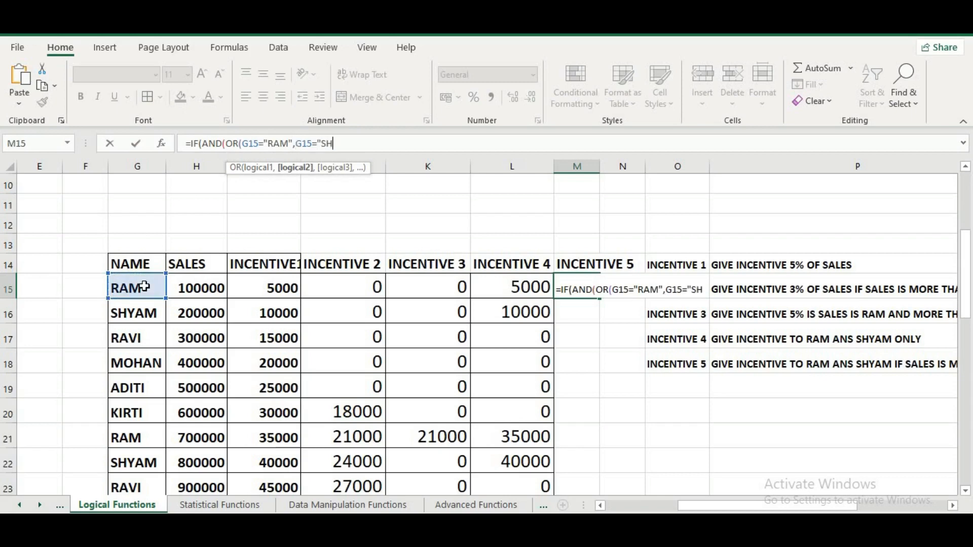
type("\"SHYAM")
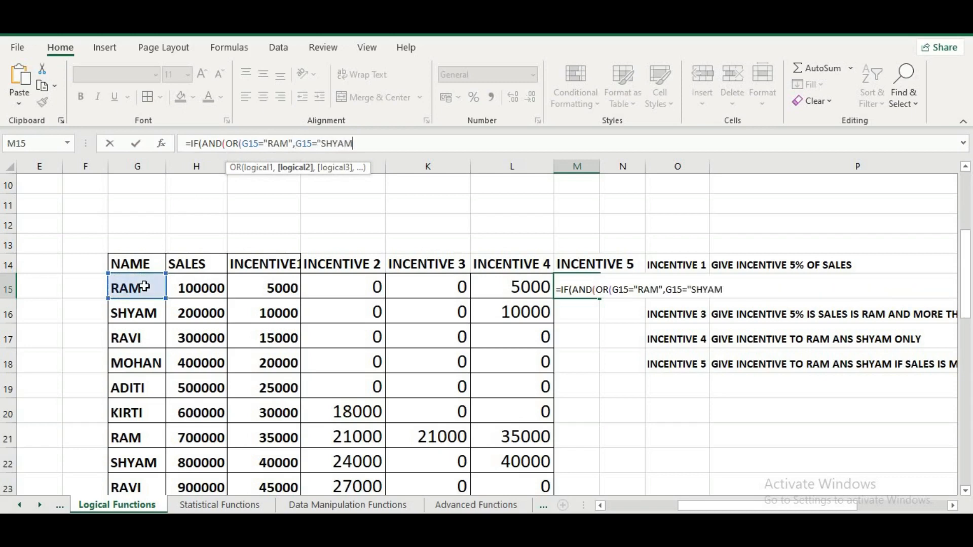
type("\")")
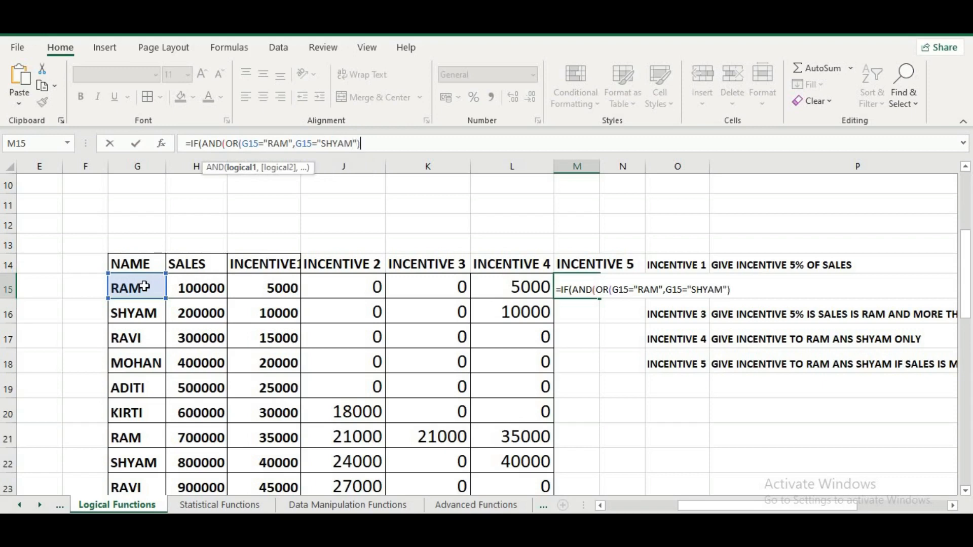
Add H15>500000 as the second AND condition in the M15 formula and close the AND function
type(",")
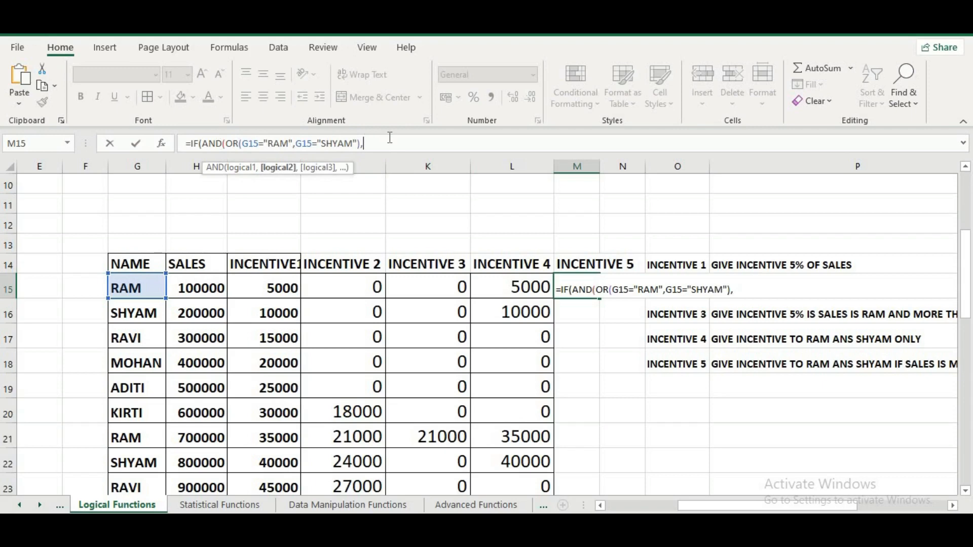
left_click(198, 287)
type(">5000")
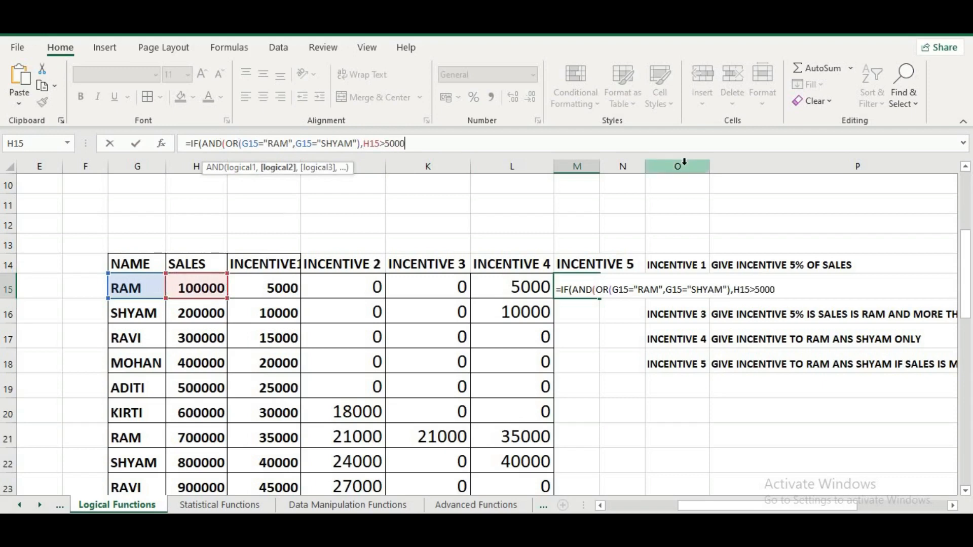
type("00)")
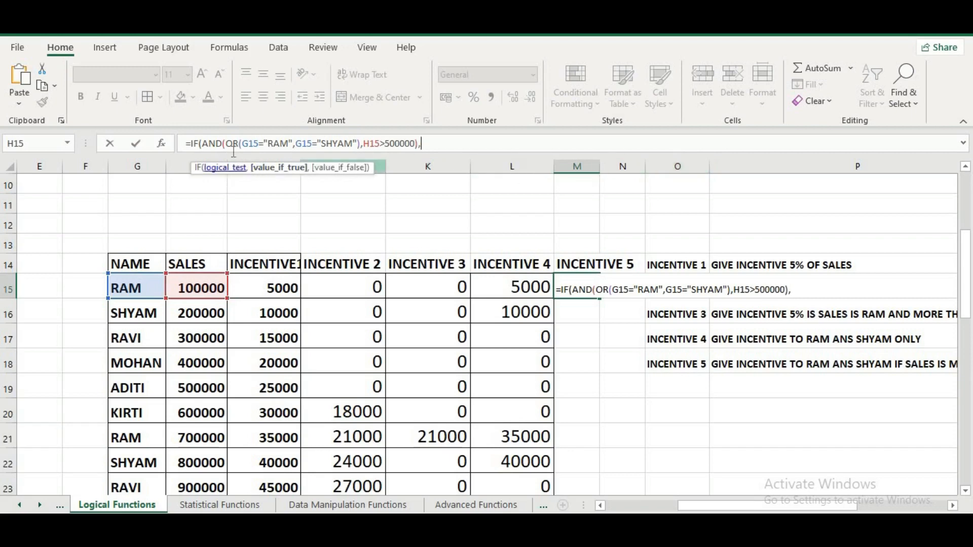
Complete the M15 formula with H15*5% as the true result and 0 as the false result, and fill it down the INCENTIVE 5 column
type(",")
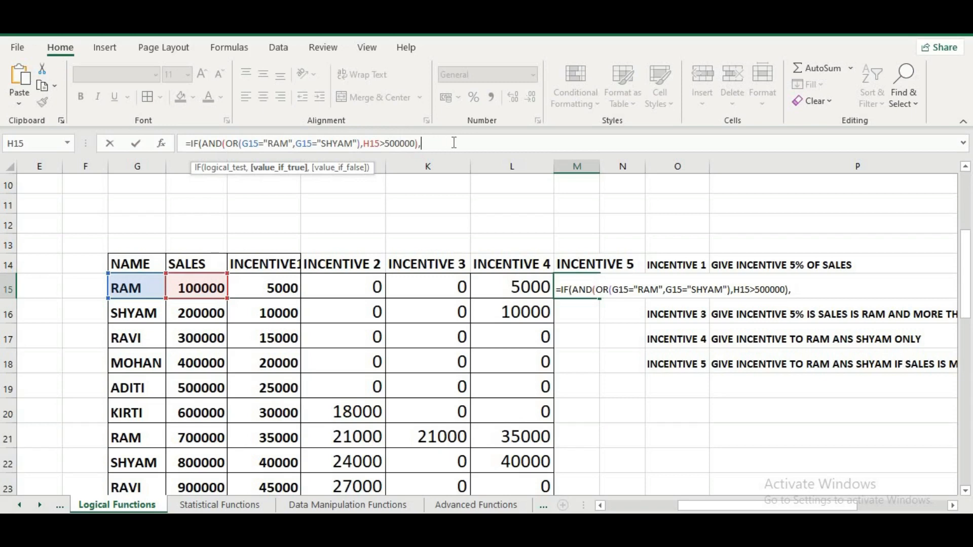
left_click(216, 281)
type("*")
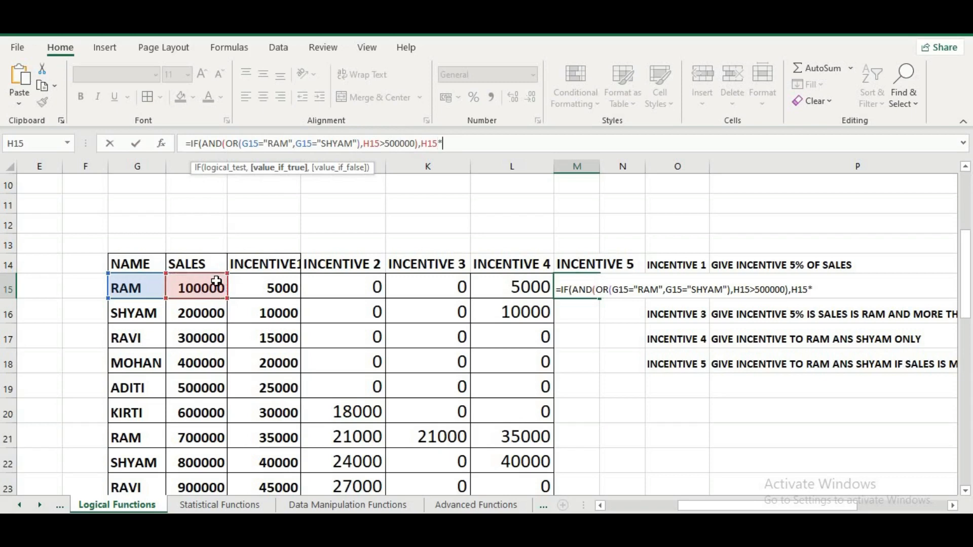
type("5%,0")
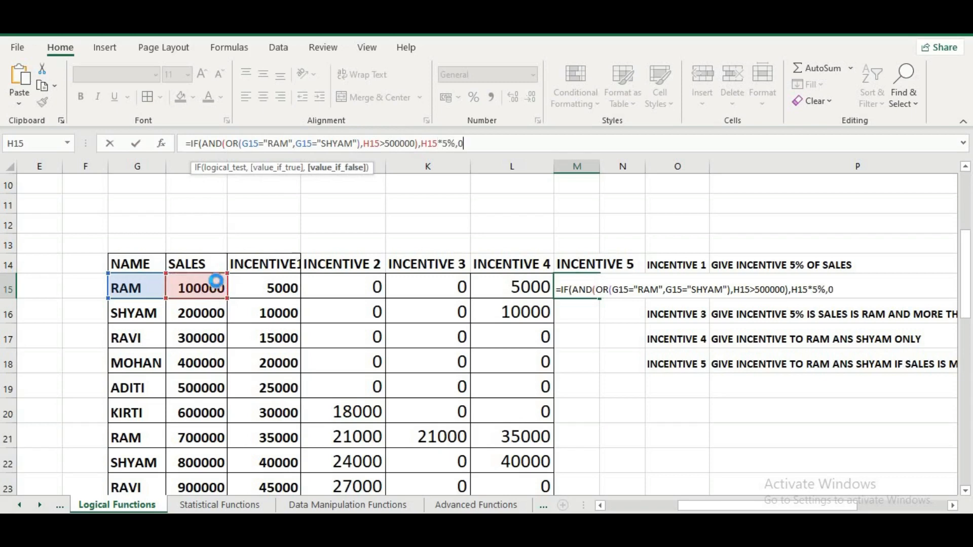
key("Return")
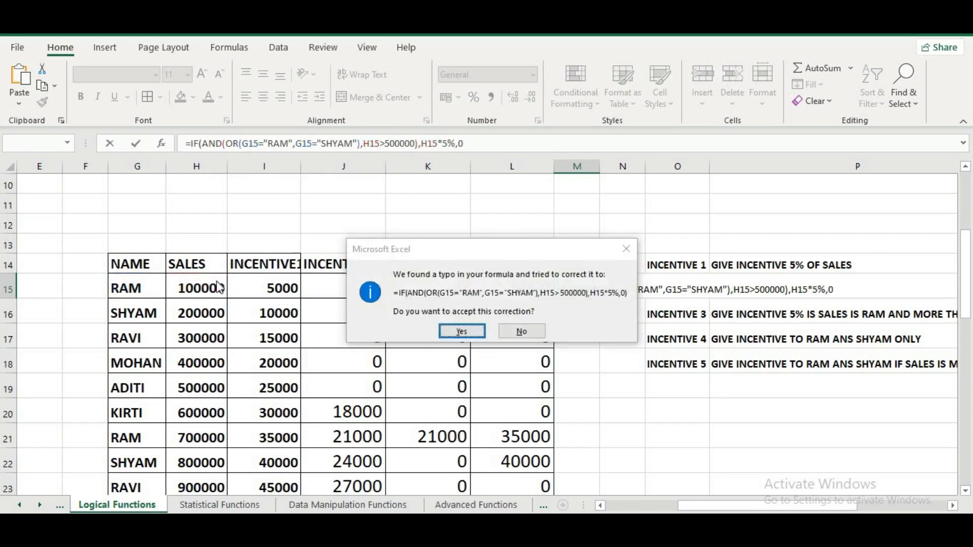
key("Return")
left_click(581, 294)
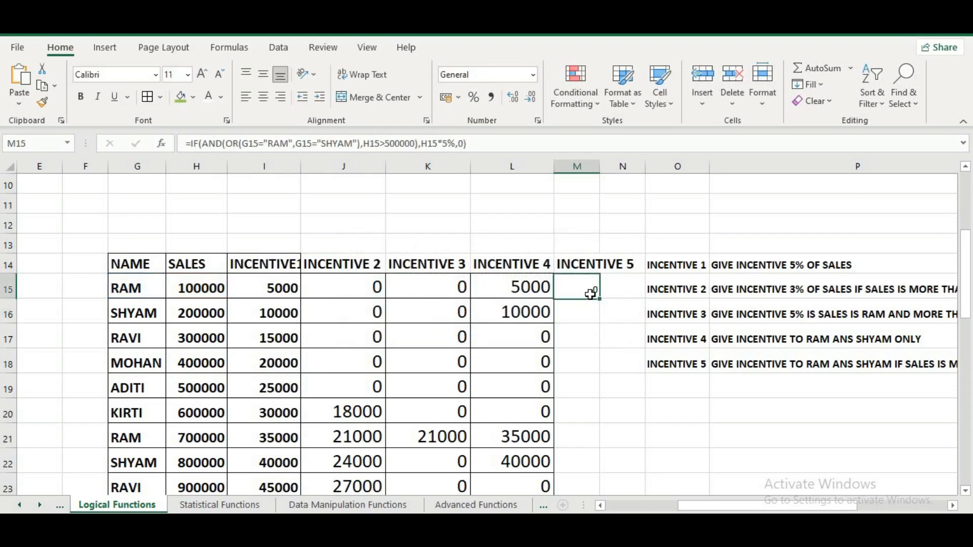
double_click(600, 300)
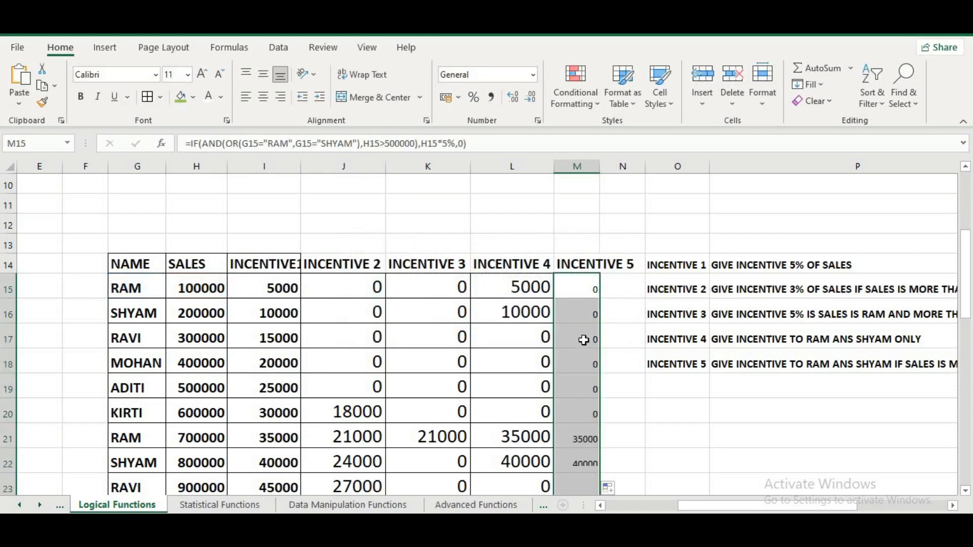
Increase the font size of column M to 16 and widen the column to fit the INCENTIVE 5 heading
left_click(570, 435)
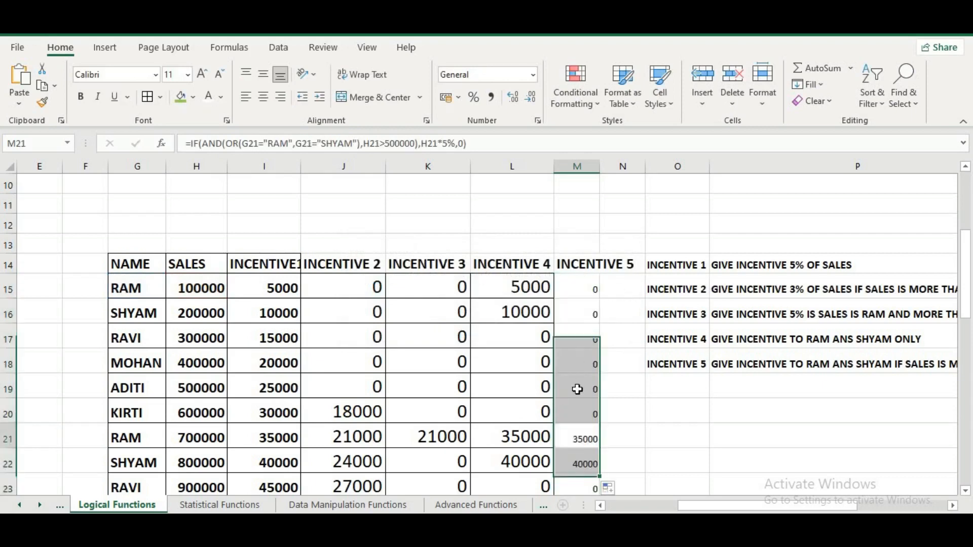
left_click(578, 166)
left_click(205, 74)
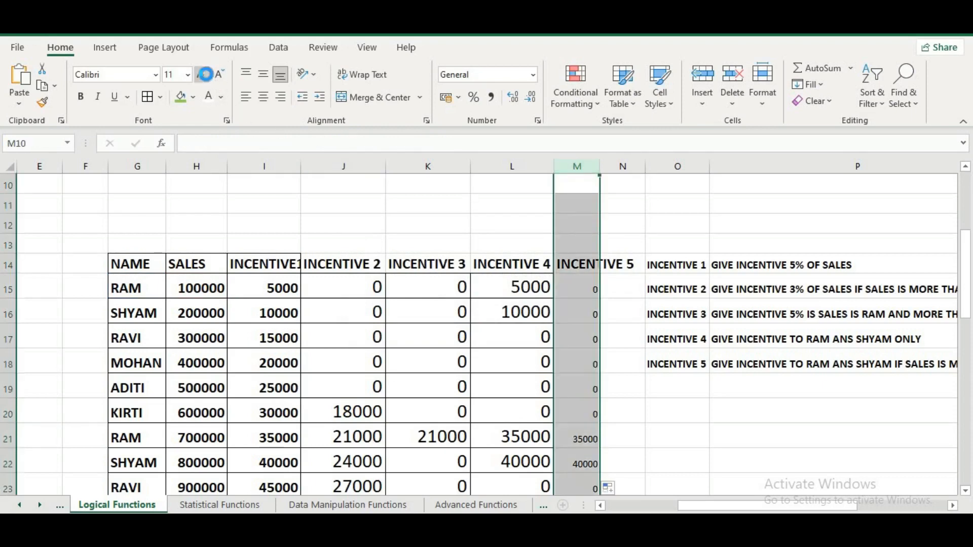
left_click(205, 75)
left_click(205, 75)
left_click(577, 372)
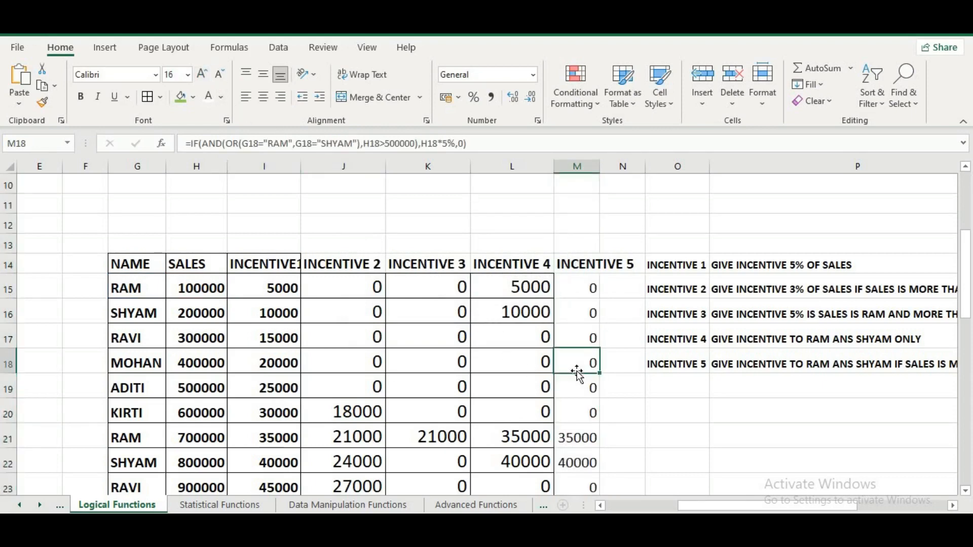
left_click(645, 173)
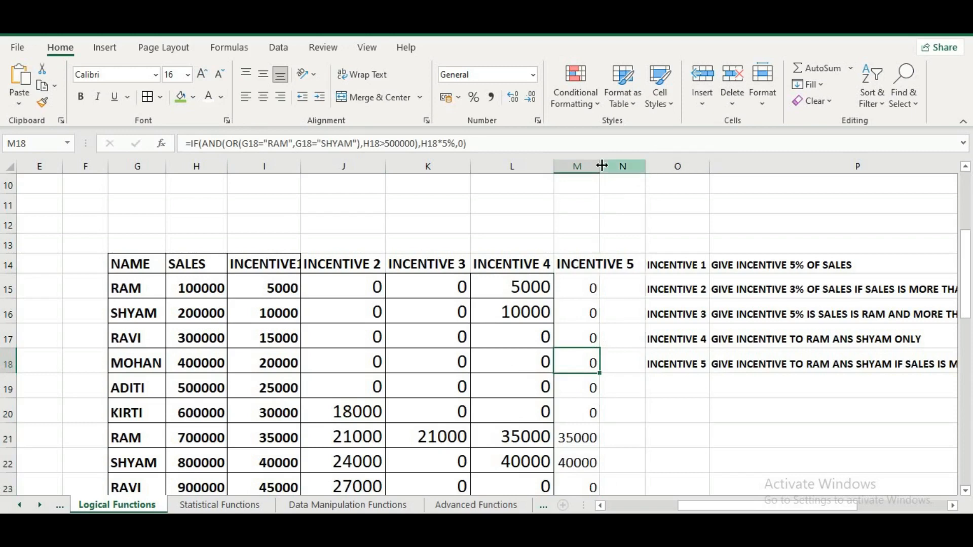
left_click_drag(600, 163, 639, 164)
Add the column heading NOT FUNCTION in N14, beside the INCENTIVE 5 heading
left_click(666, 265)
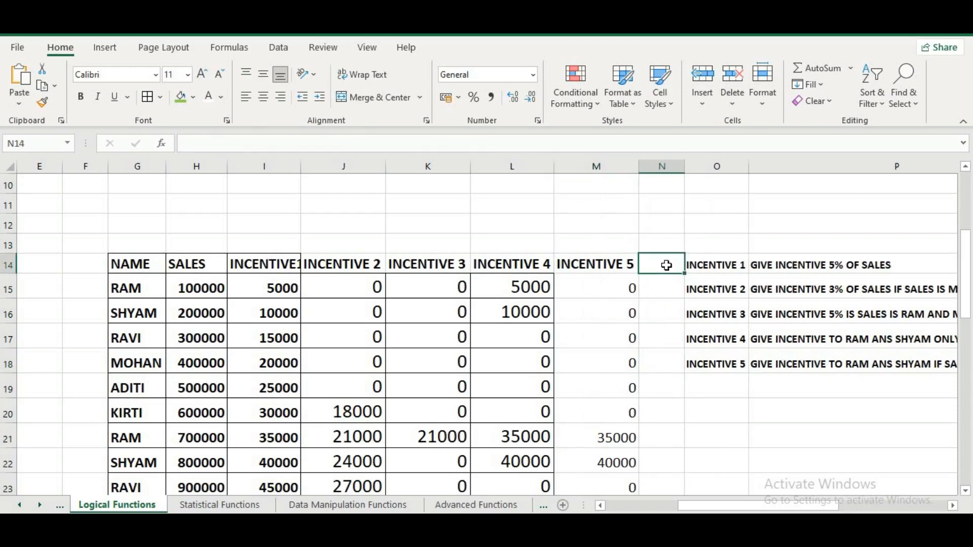
type("NOT F")
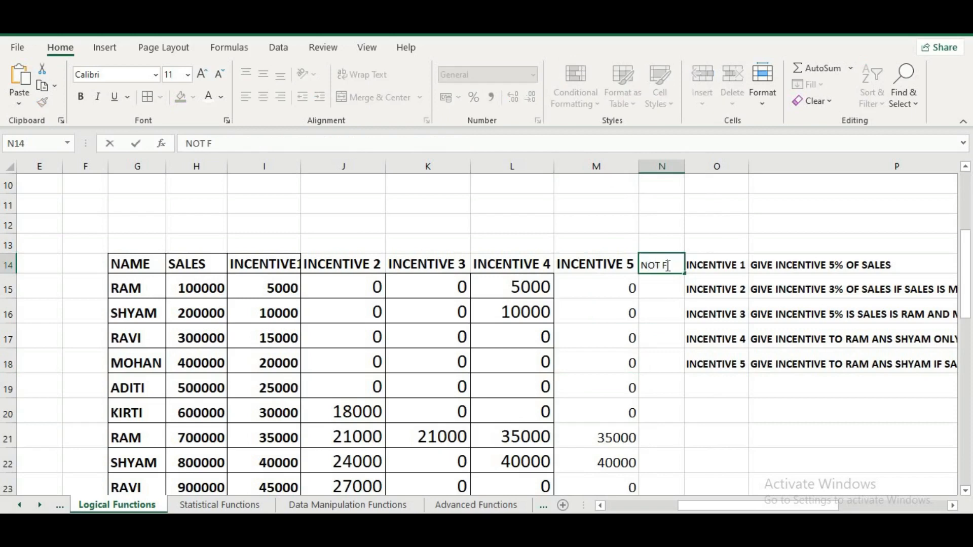
type("UNCTIN")
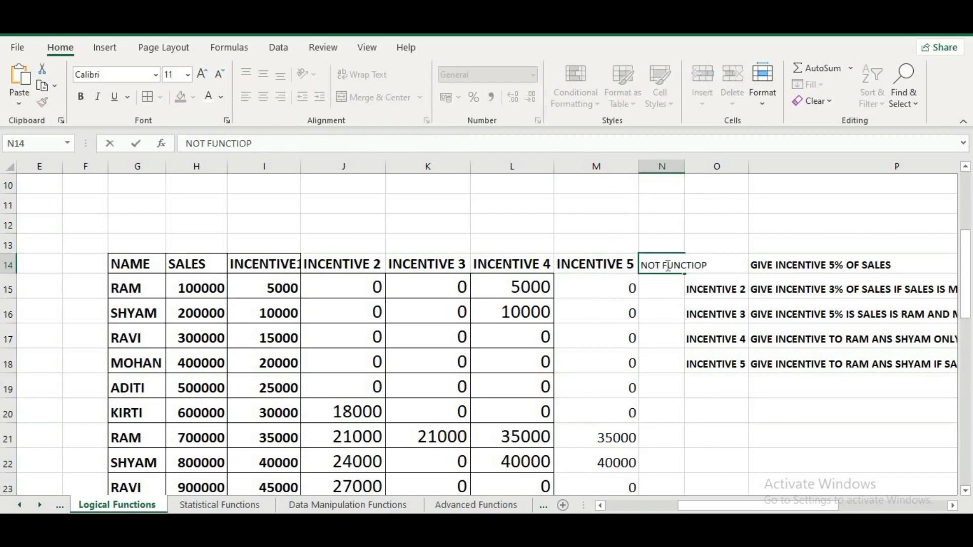
type("N")
key("Return")
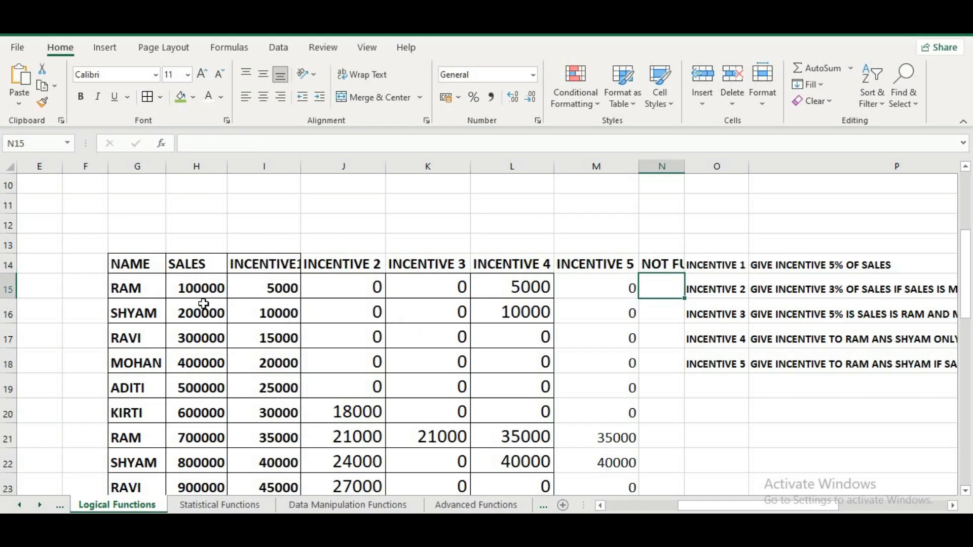
Start the N15 formula with an IF function whose logical test is NOT(H15>500000)
double_click(665, 279)
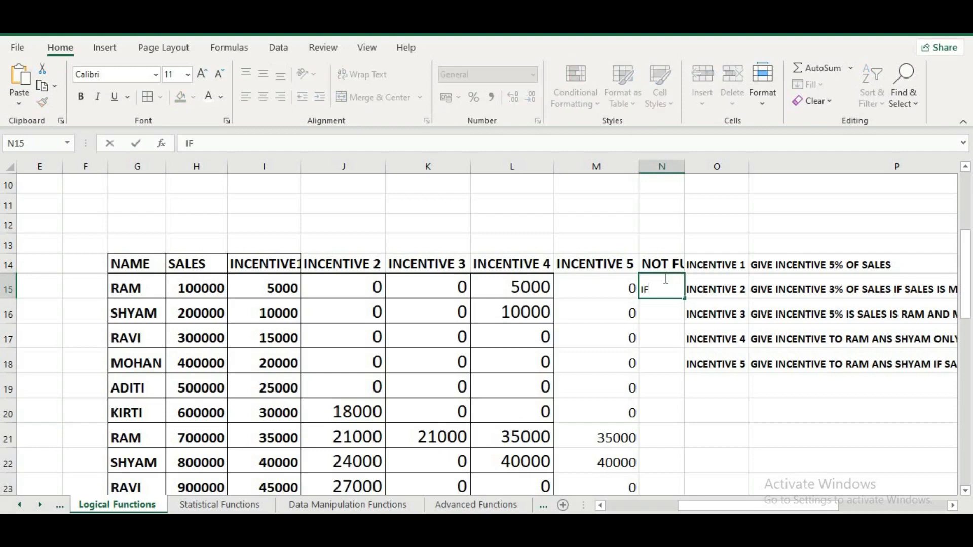
type("IF(NOT(")
left_click(201, 282)
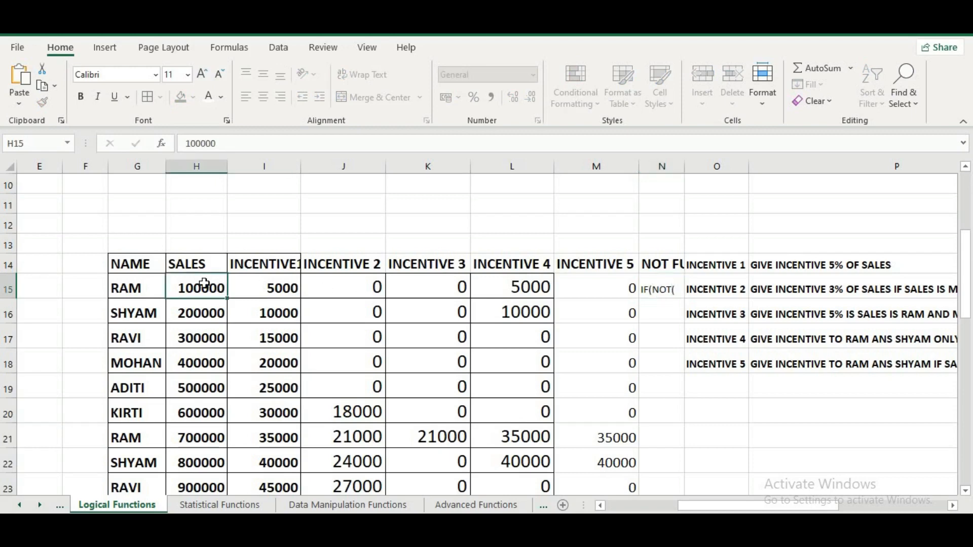
left_click(187, 144)
type("=")
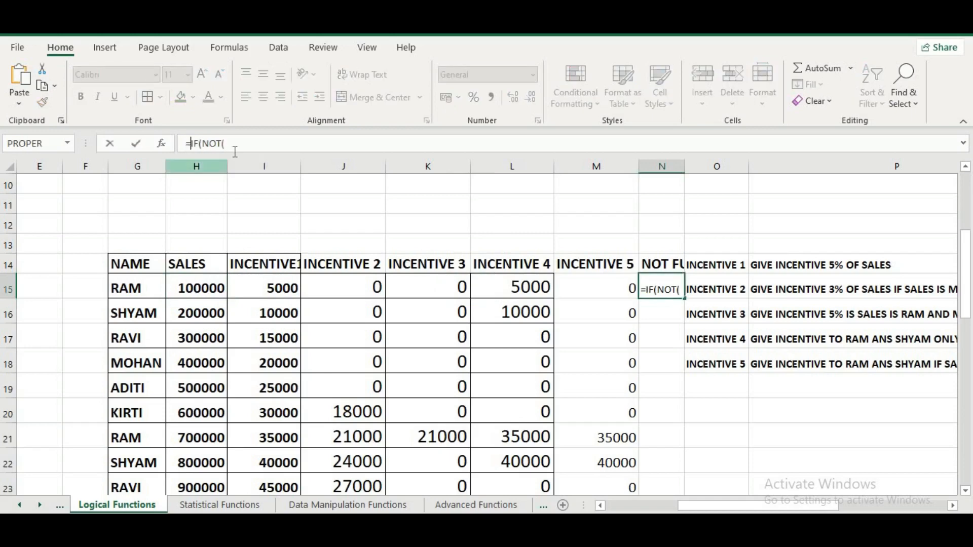
left_click(236, 146)
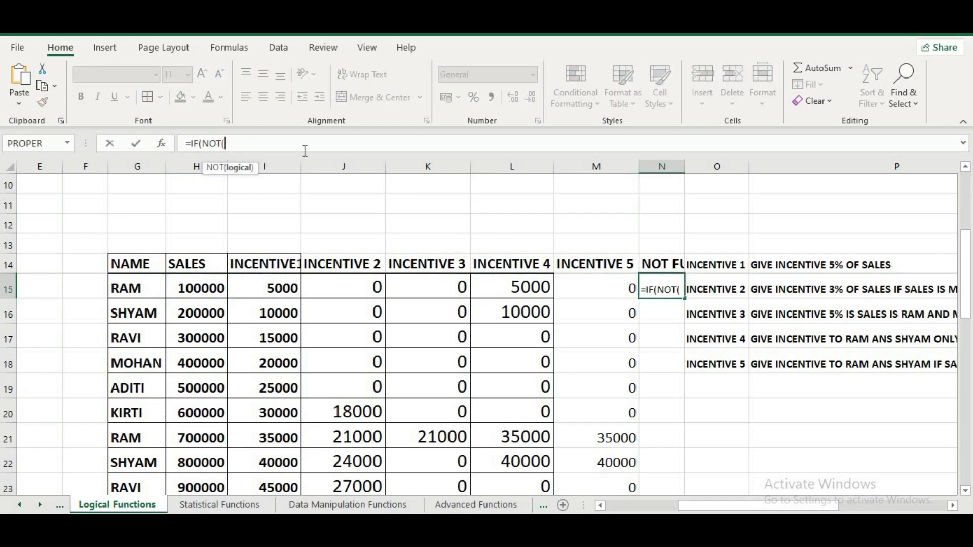
left_click(195, 290)
type(">")
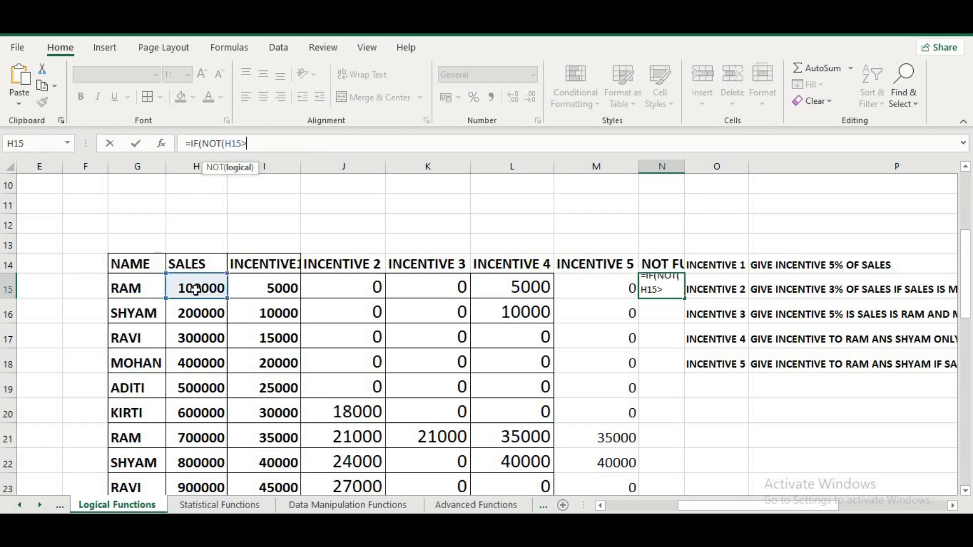
type("500000")
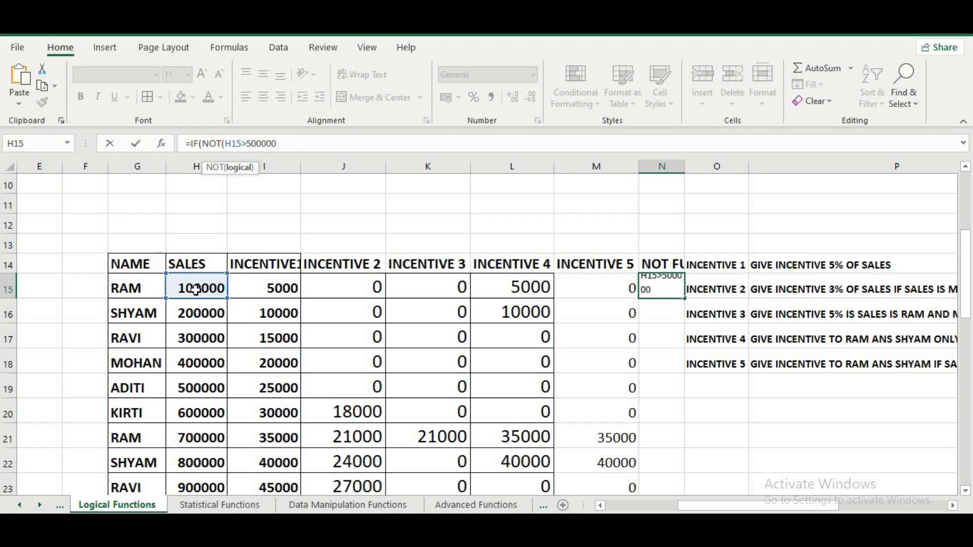
type(")")
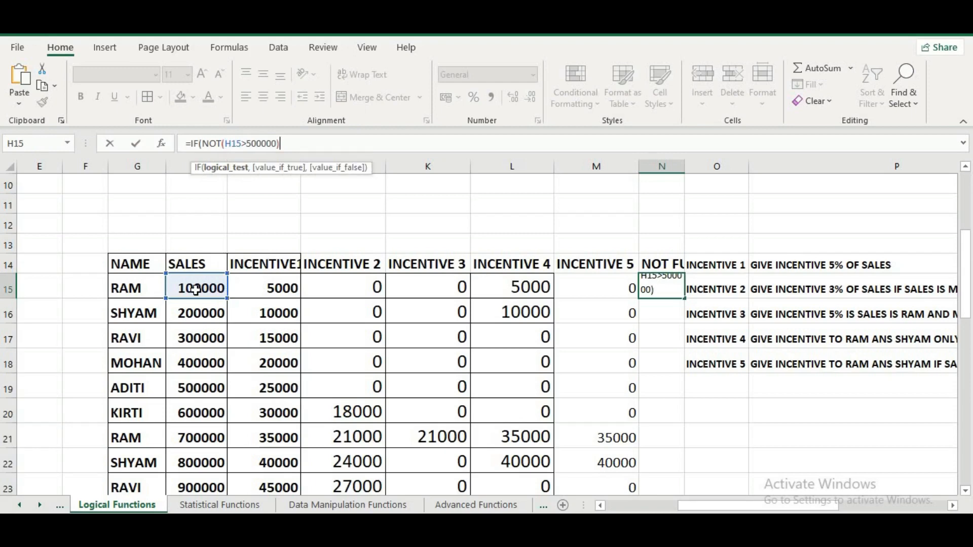
Complete the N15 formula with 5%*H15 as the true result and 0 as the false result, and fill it down the NOT FUNCTION column
type(",")
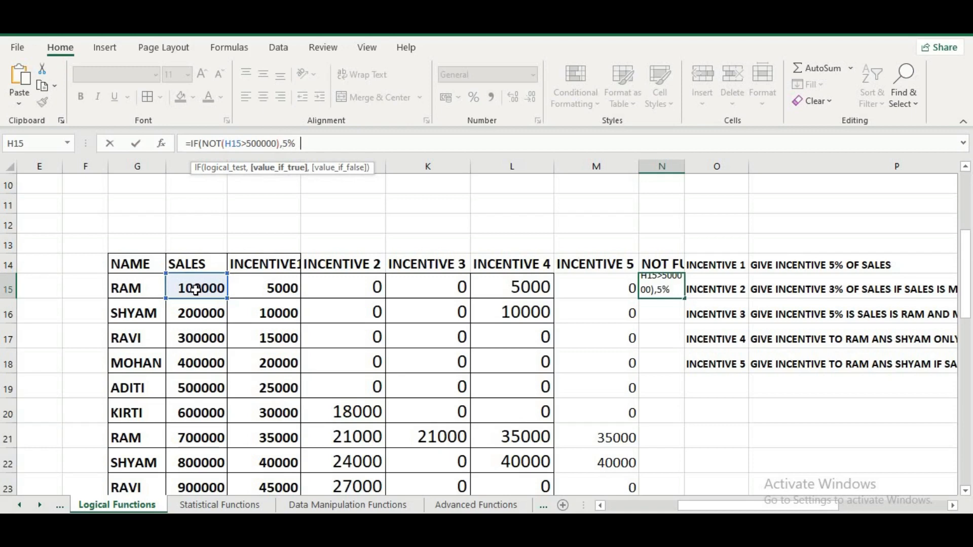
type("5%*")
left_click(196, 289)
type(",")
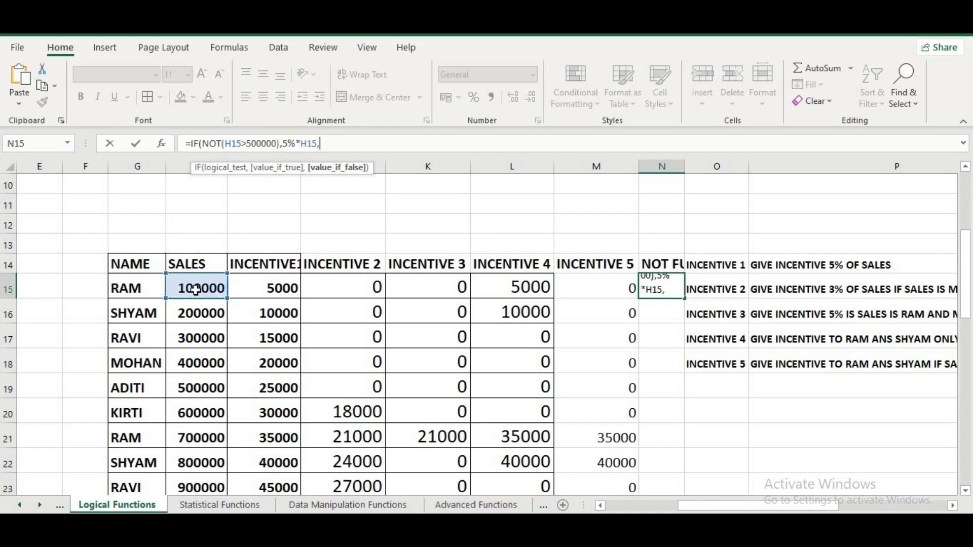
type("0")
key("Return")
key("Return")
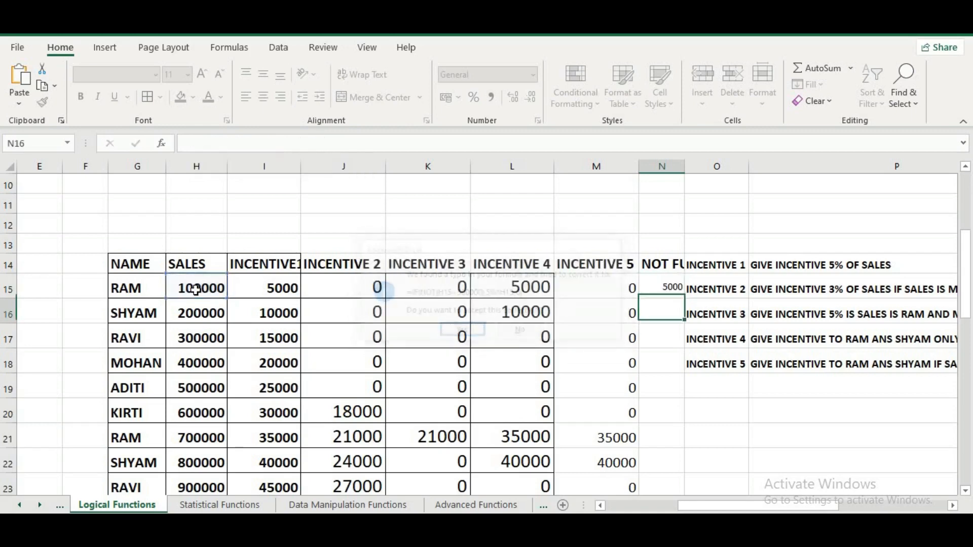
left_click(665, 286)
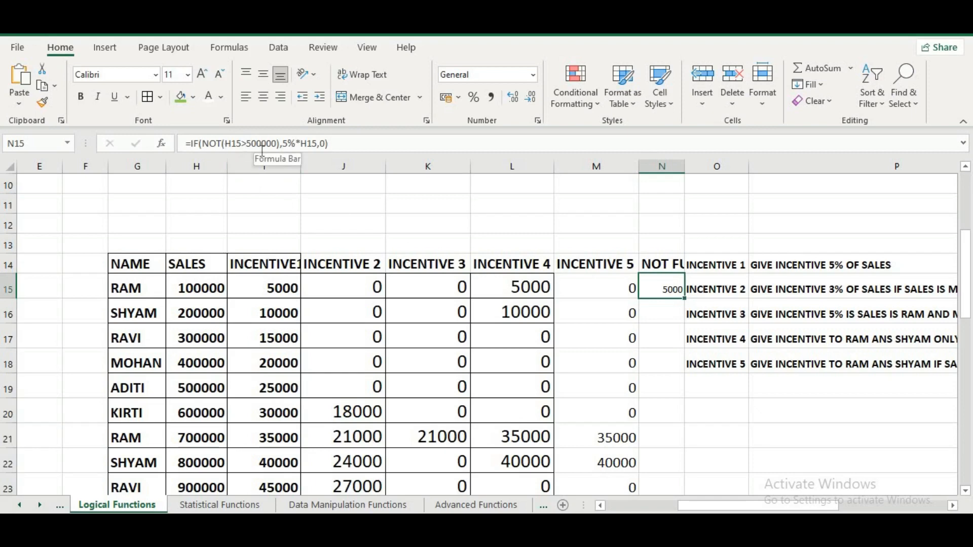
double_click(685, 299)
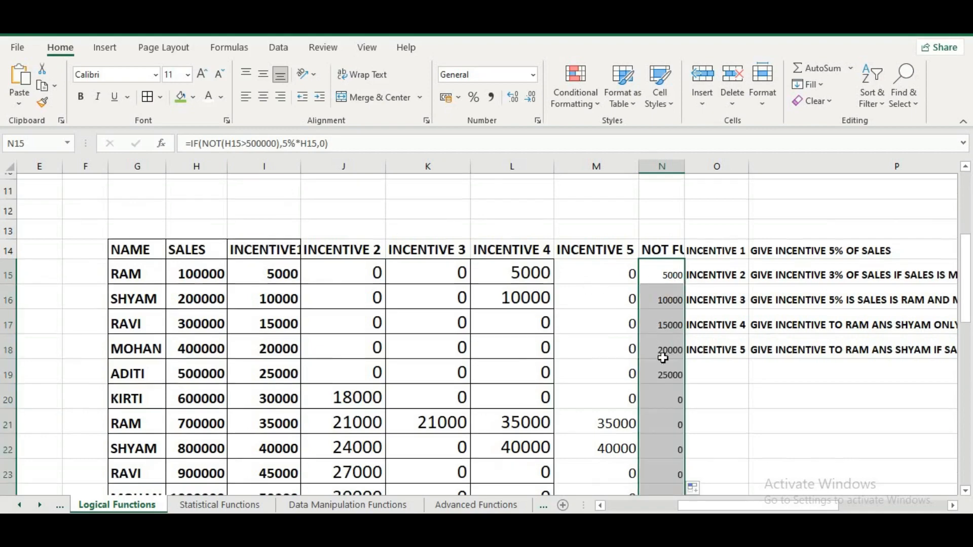
Examine the filled NOT FUNCTION column against the sales amounts in each row
scroll(653, 375, "down", 6)
scroll(652, 415, "up", 2)
scroll(652, 421, "up", 6)
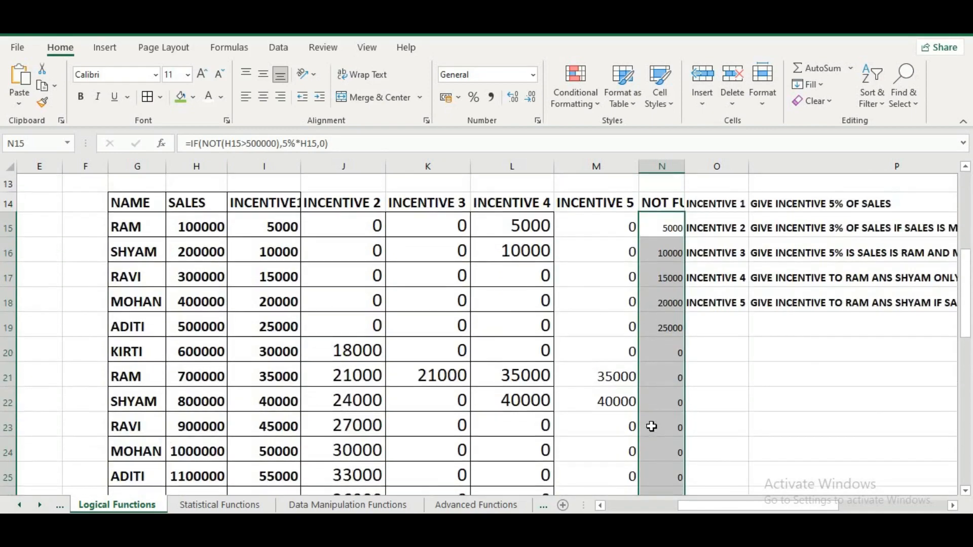
scroll(651, 426, "down", 3)
scroll(649, 426, "up", 2)
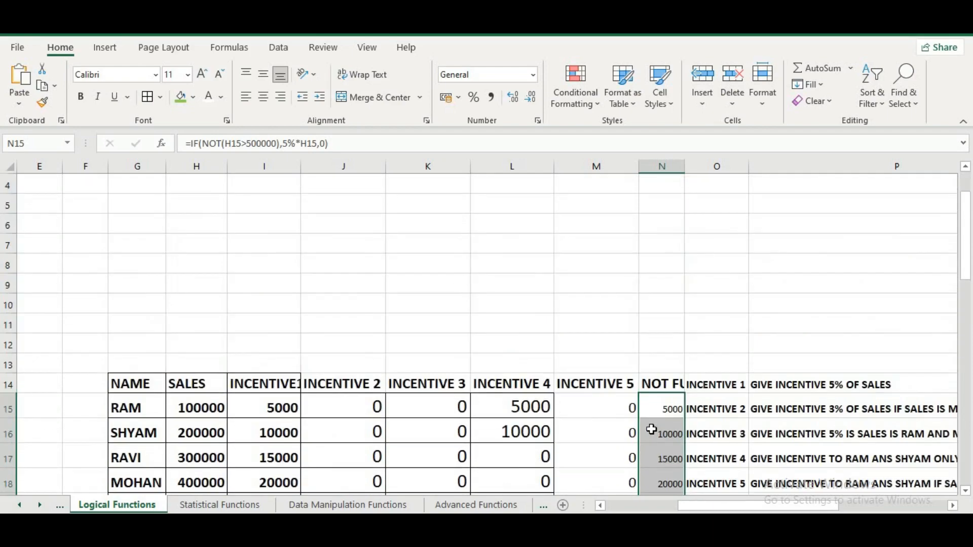
scroll(651, 425, "down", 2)
scroll(651, 429, "up", 1)
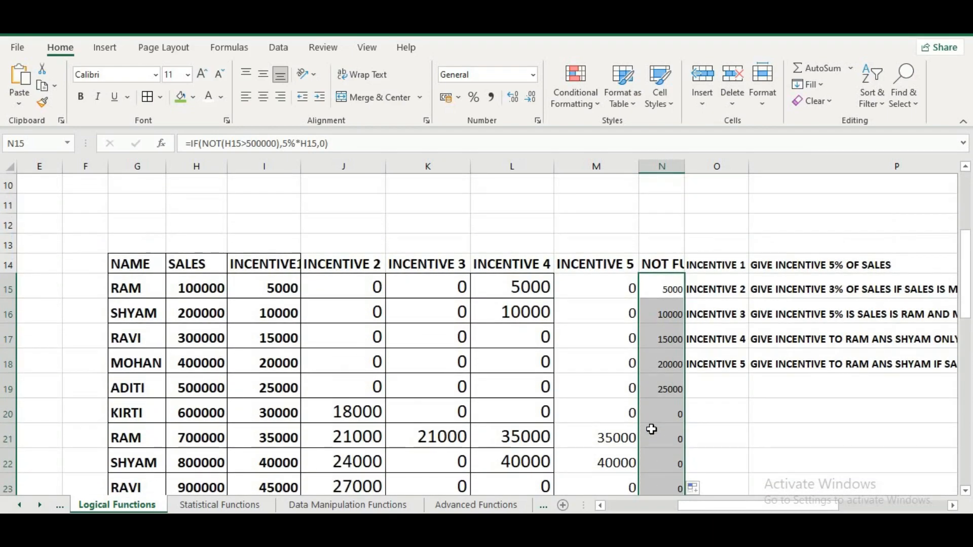
scroll(650, 431, "up", 2)
scroll(638, 419, "down", 2)
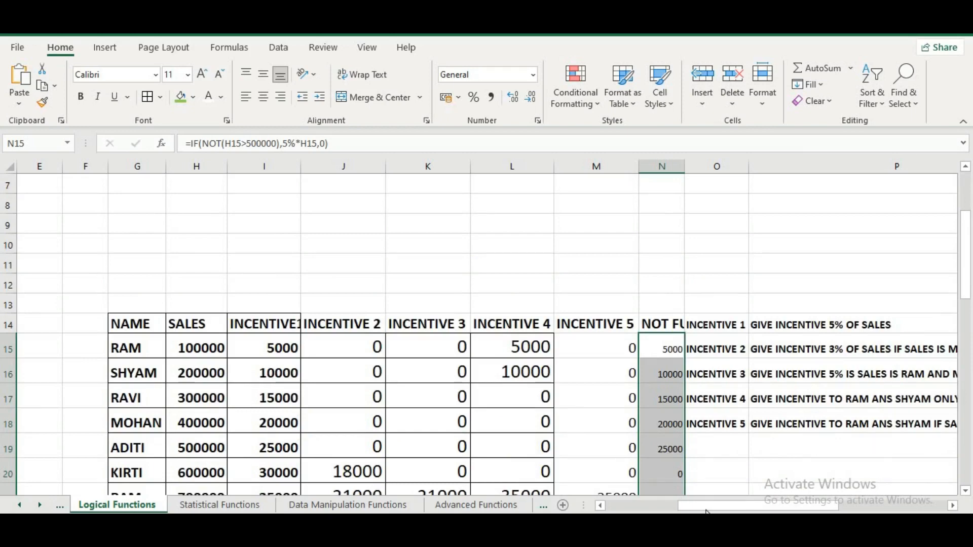
Review the list of functions in column R, looking at the Count, counta and countblank entries
left_click_drag(707, 507, 806, 507)
scroll(759, 357, "up", 2)
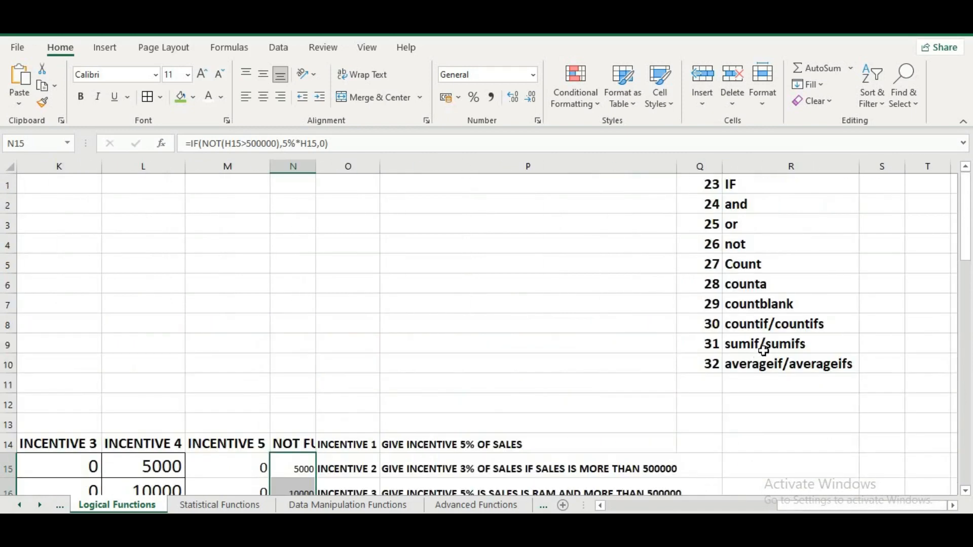
scroll(777, 270, "down", 3)
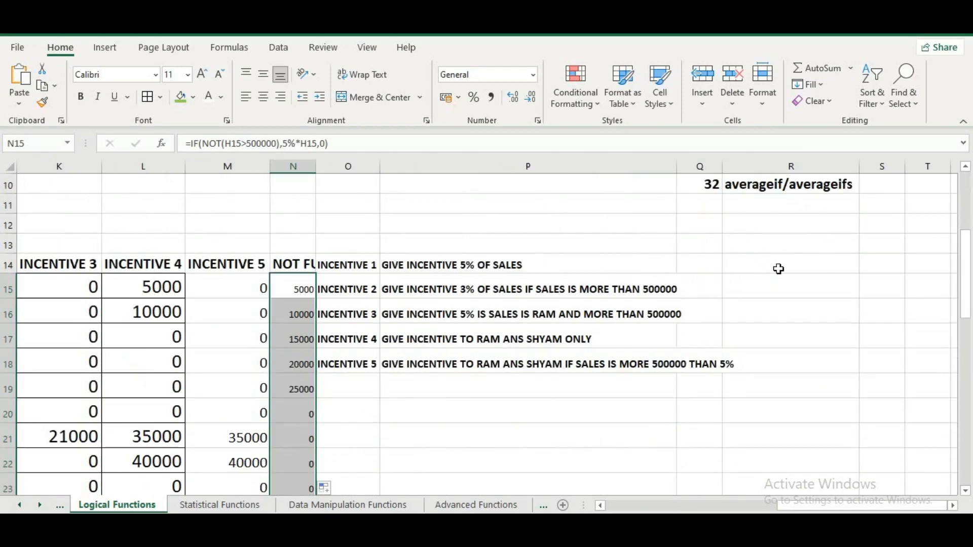
scroll(779, 268, "up", 2)
scroll(778, 268, "up", 1)
left_click(775, 265)
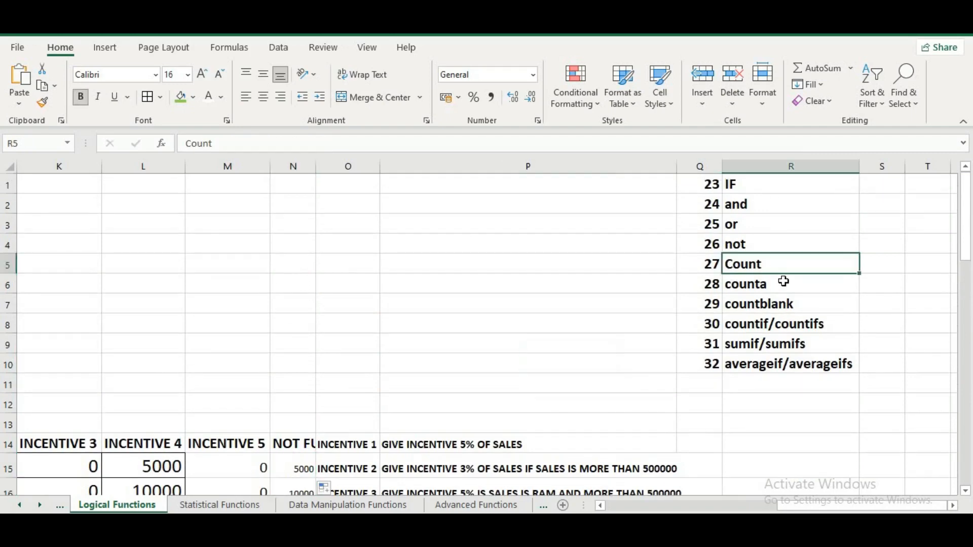
left_click(785, 287)
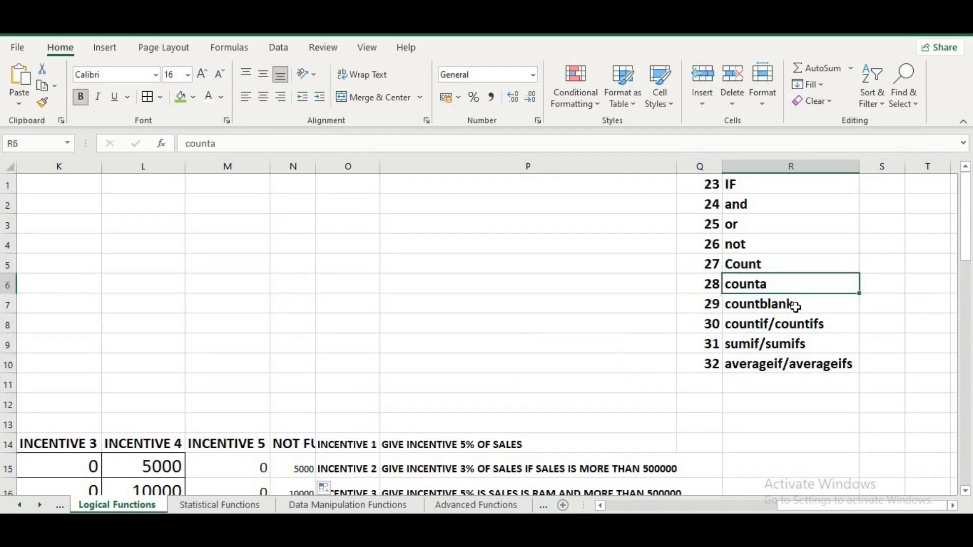
left_click(795, 306)
Widen column B to fit the names in the paid/unpaid incentive table that starts at row 34
scroll(869, 329, "down", 7)
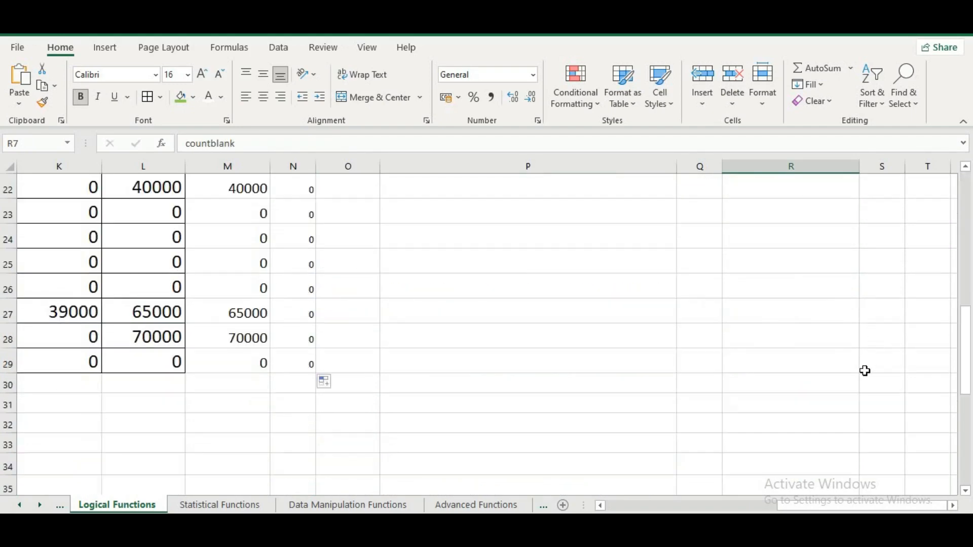
left_click_drag(809, 509, 651, 509)
scroll(377, 420, "down", 3)
scroll(377, 420, "down", 3)
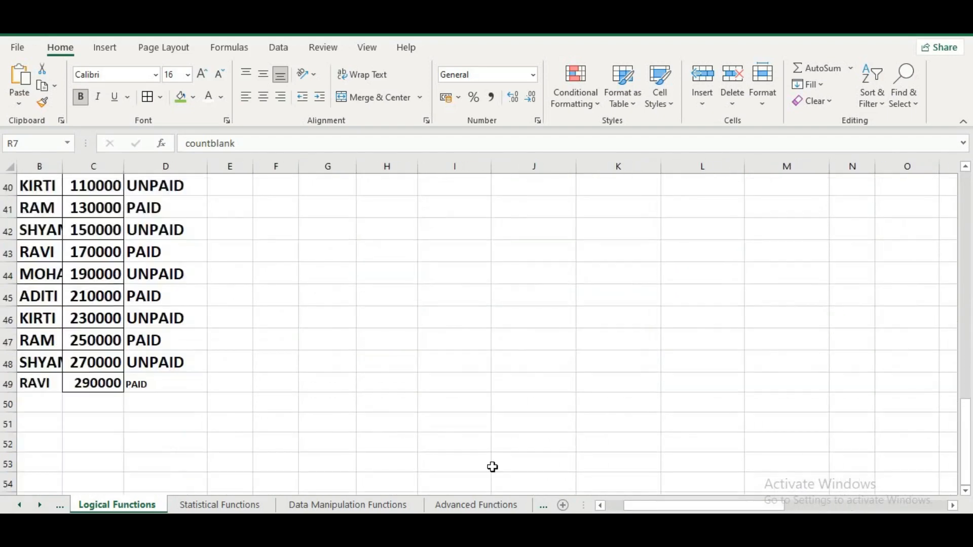
left_click_drag(741, 506, 722, 507)
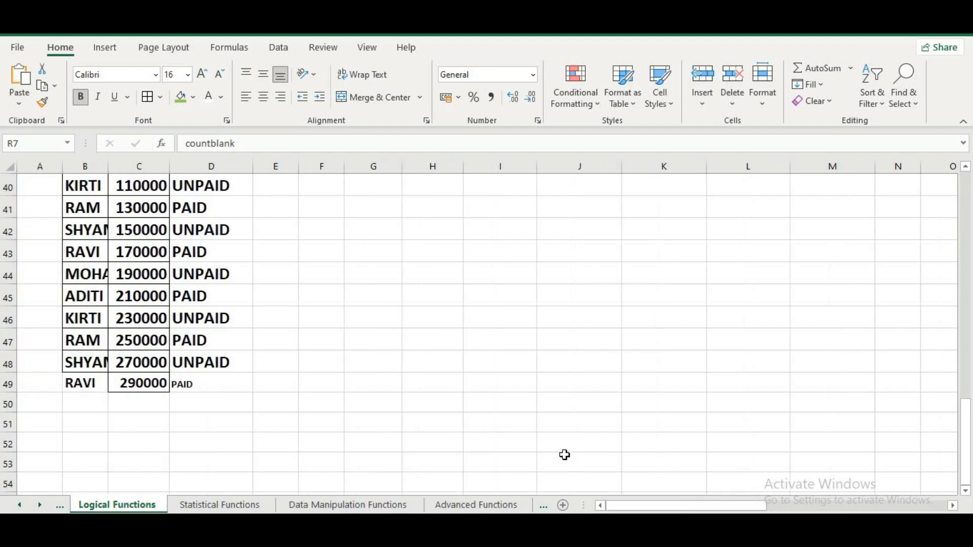
scroll(515, 436, "up", 1)
scroll(515, 437, "up", 1)
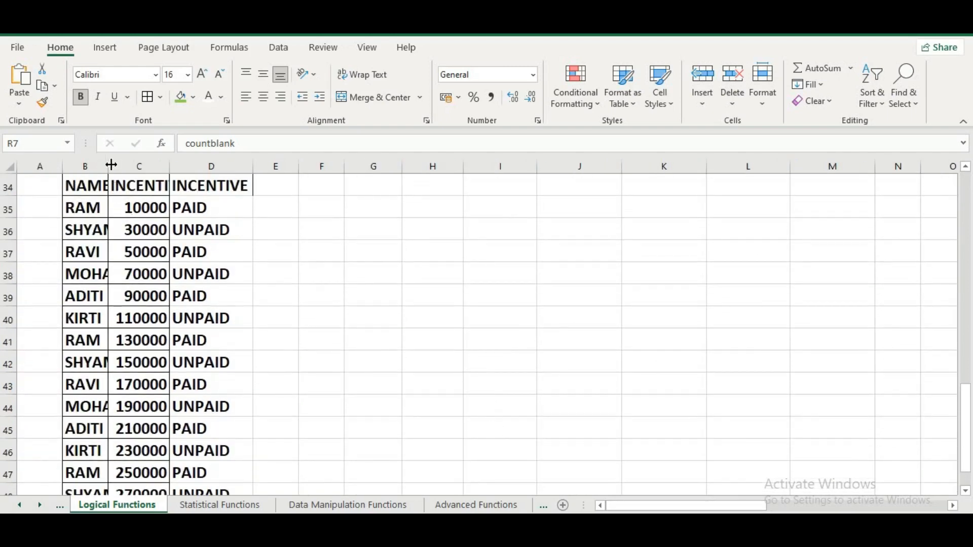
double_click(110, 165)
Count the names in B35:B49 with a COUNTA formula in H35 and label it TEXT in I35
left_click(439, 203)
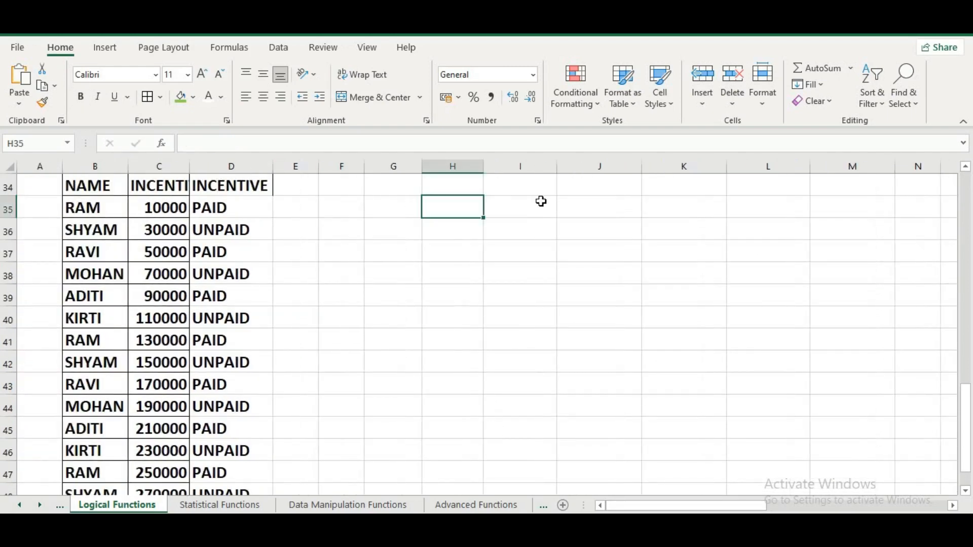
type("=")
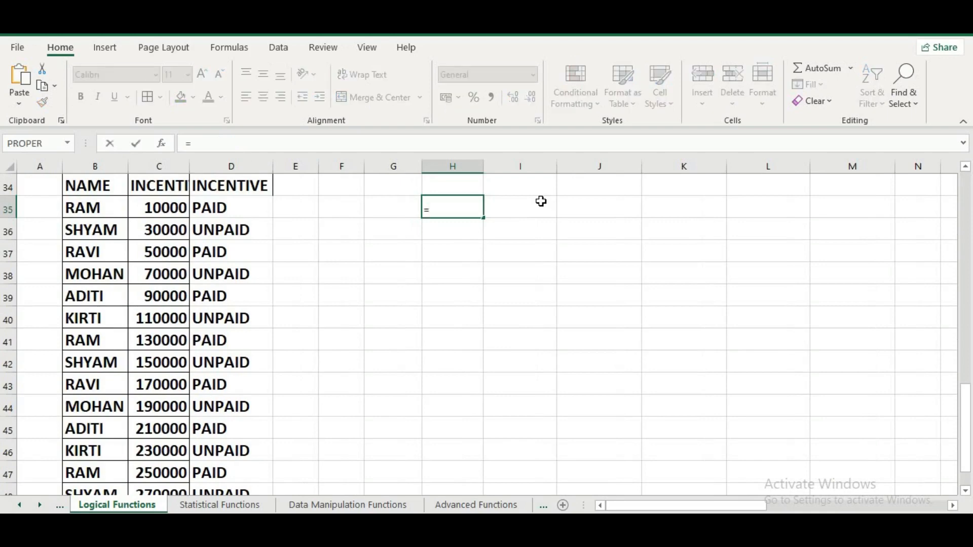
type("COUNT")
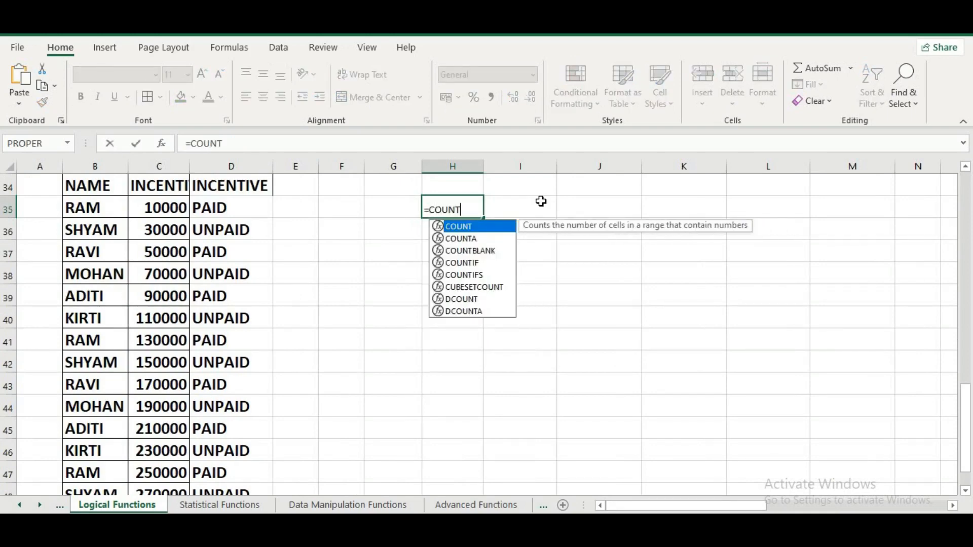
type("A(")
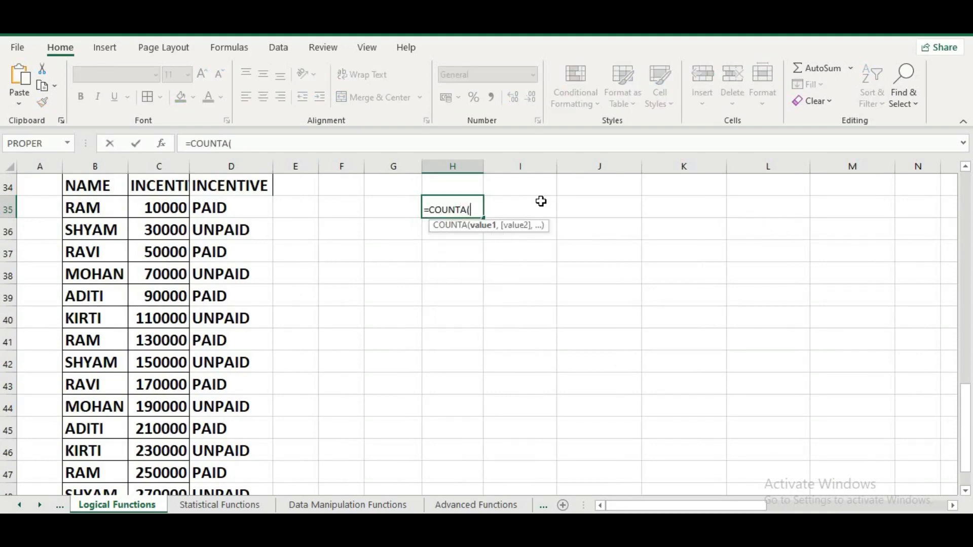
left_click_drag(78, 205, 81, 450)
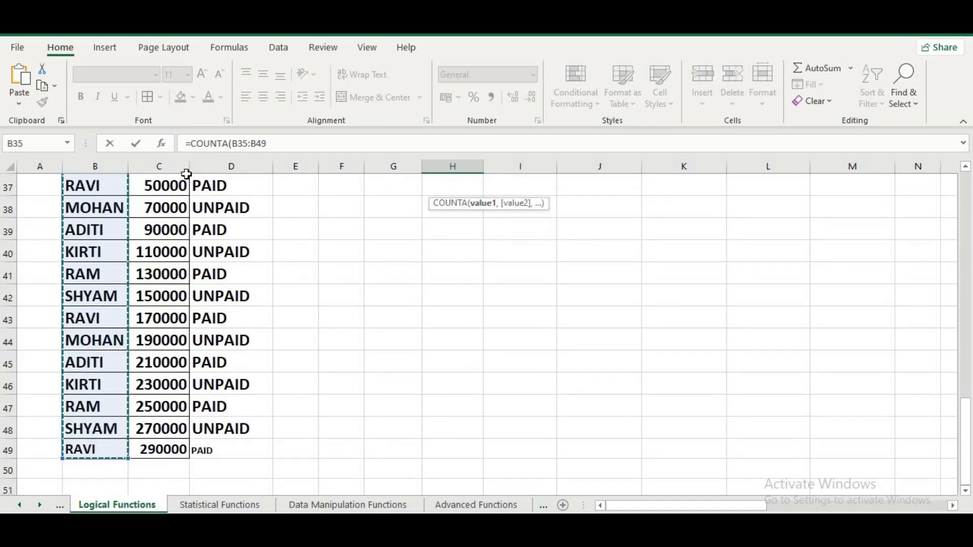
left_click(135, 143)
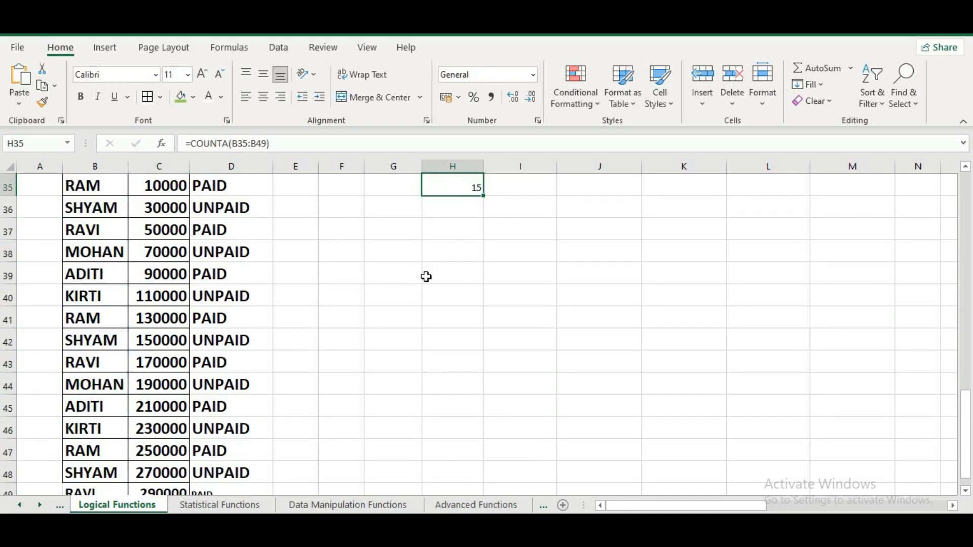
left_click(510, 251)
type("TEXT")
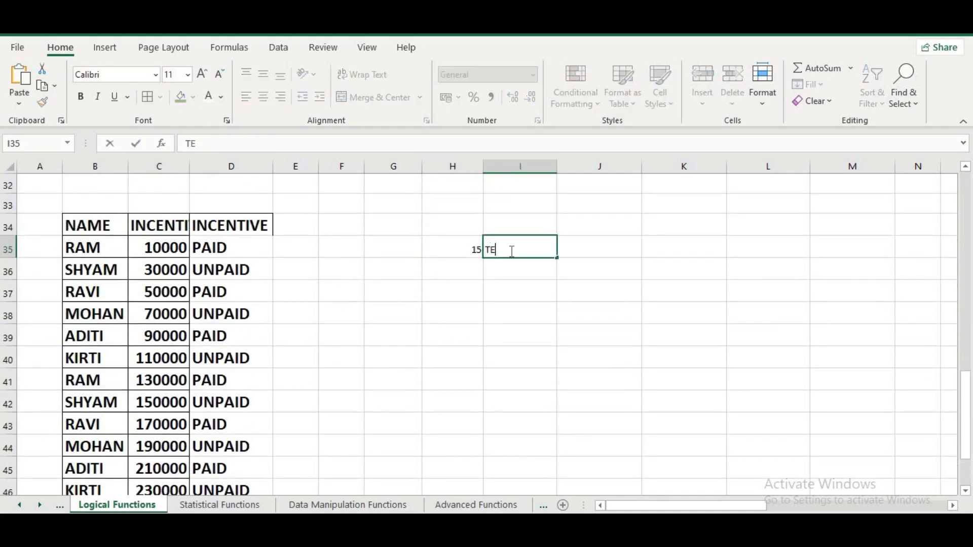
left_click(469, 271)
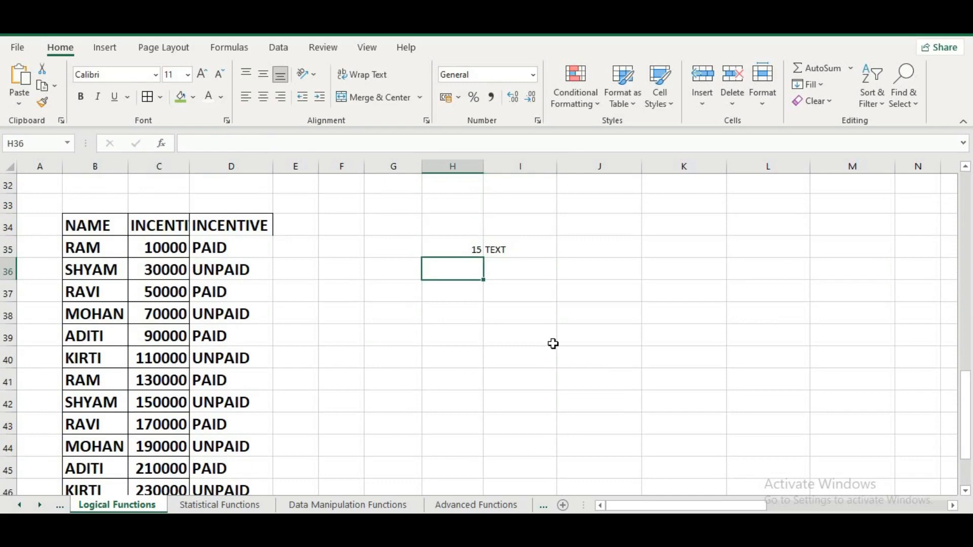
type("C")
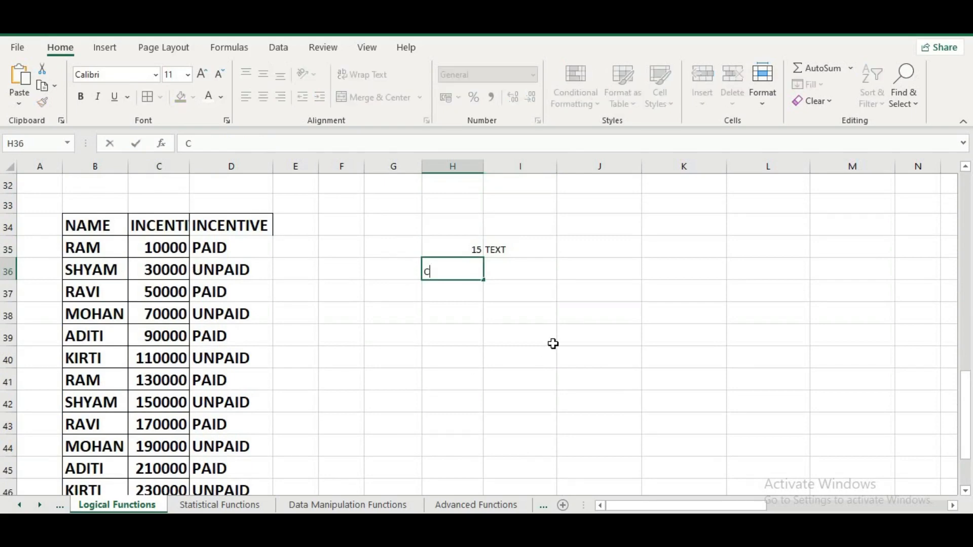
type("OUNT")
key("BackSpace")
key("BackSpace")
key("BackSpace")
key("BackSpace")
key("BackSpace")
type("=COUN")
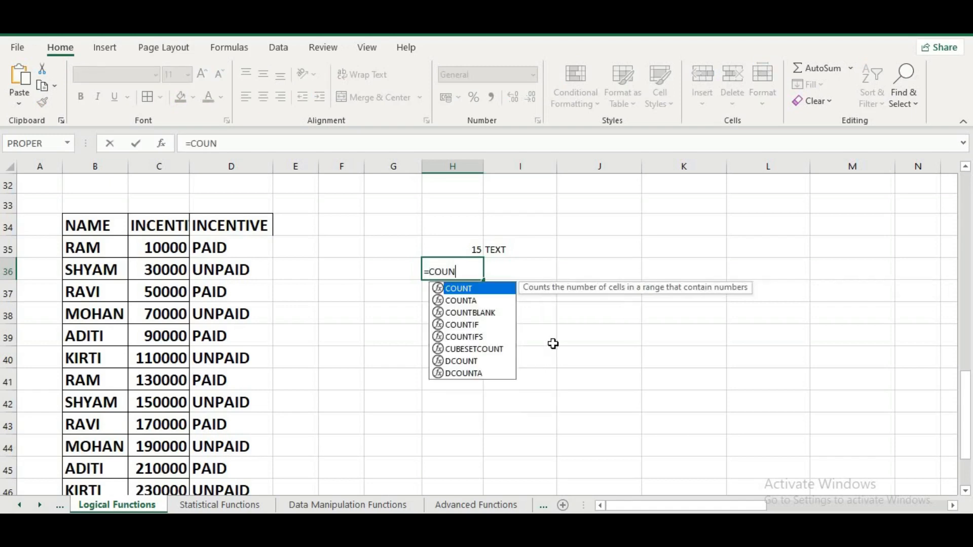
type("T(")
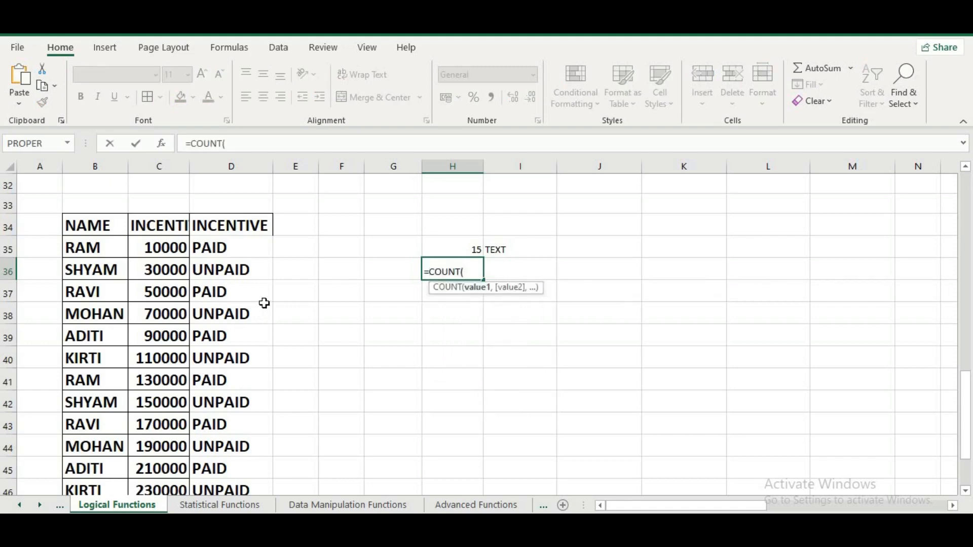
left_click_drag(179, 253, 162, 469)
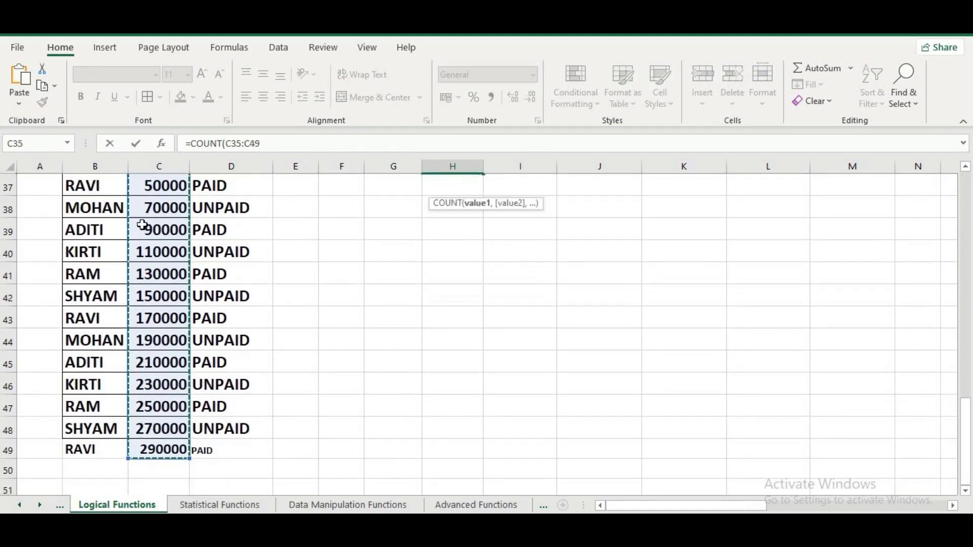
left_click(136, 144)
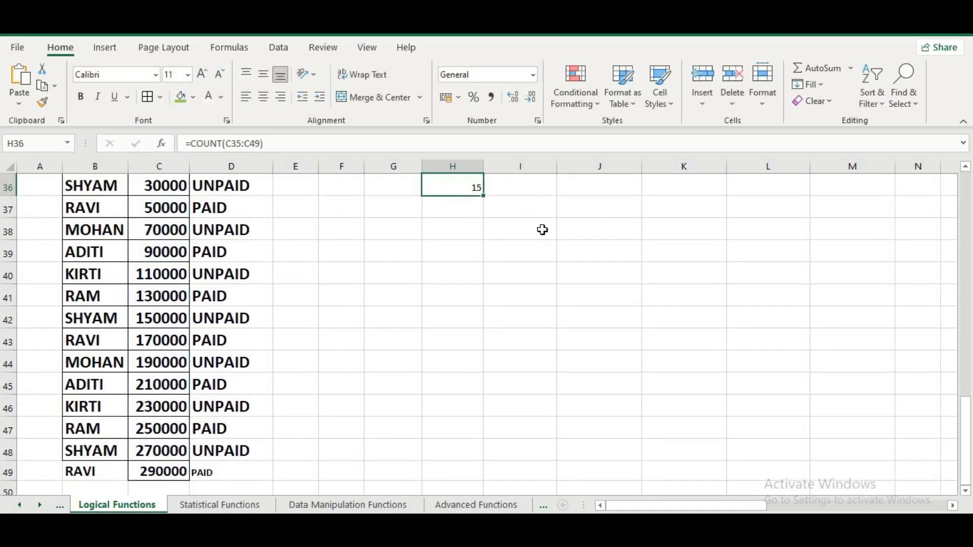
scroll(540, 230, "up", 2)
left_click(508, 313)
type("NUMBER")
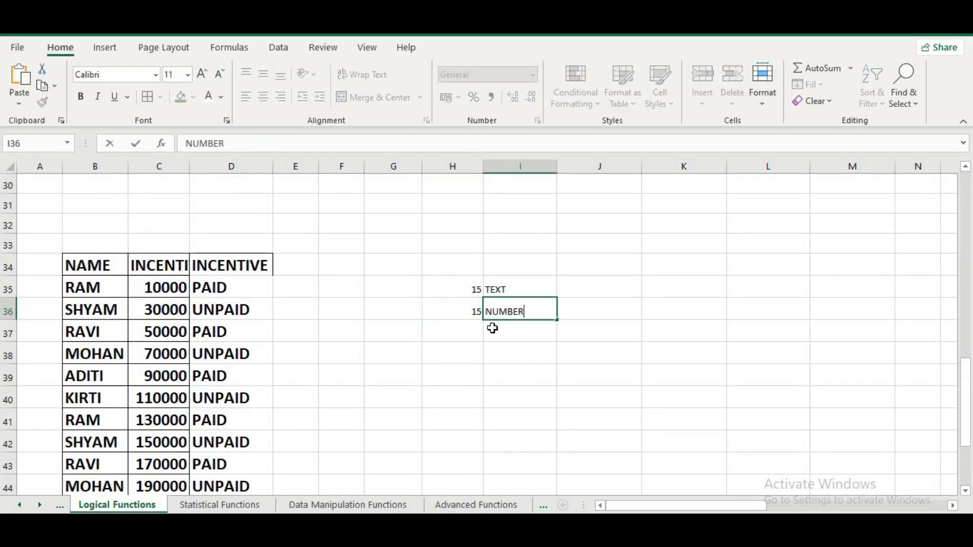
scroll(783, 307, "up", 8)
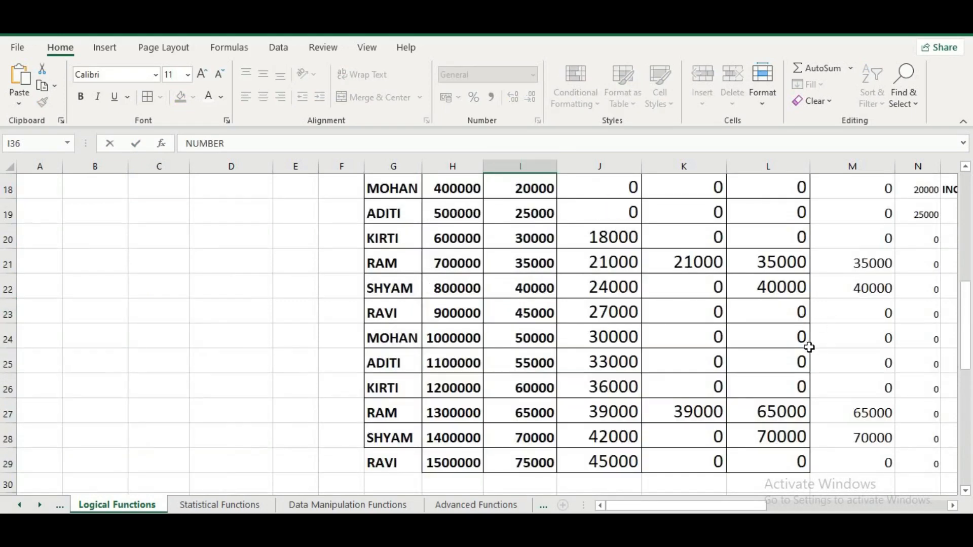
scroll(796, 351, "up", 2)
left_click_drag(673, 507, 752, 509)
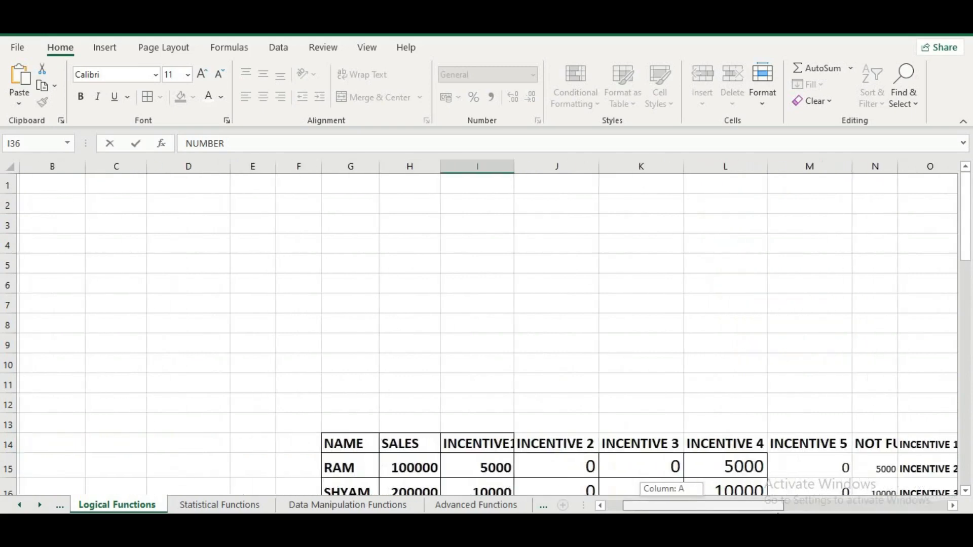
scroll(689, 310, "down", 15)
scroll(689, 310, "up", 5)
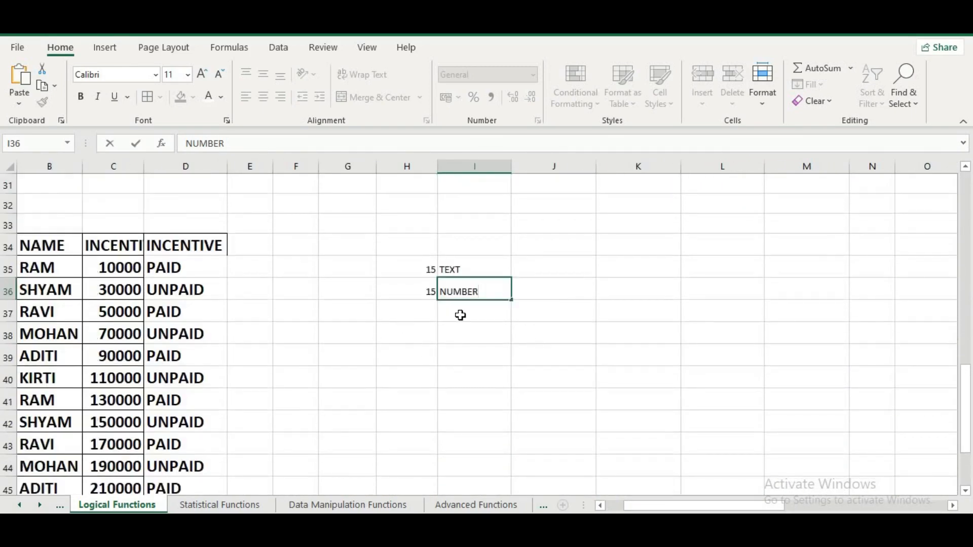
key("Escape")
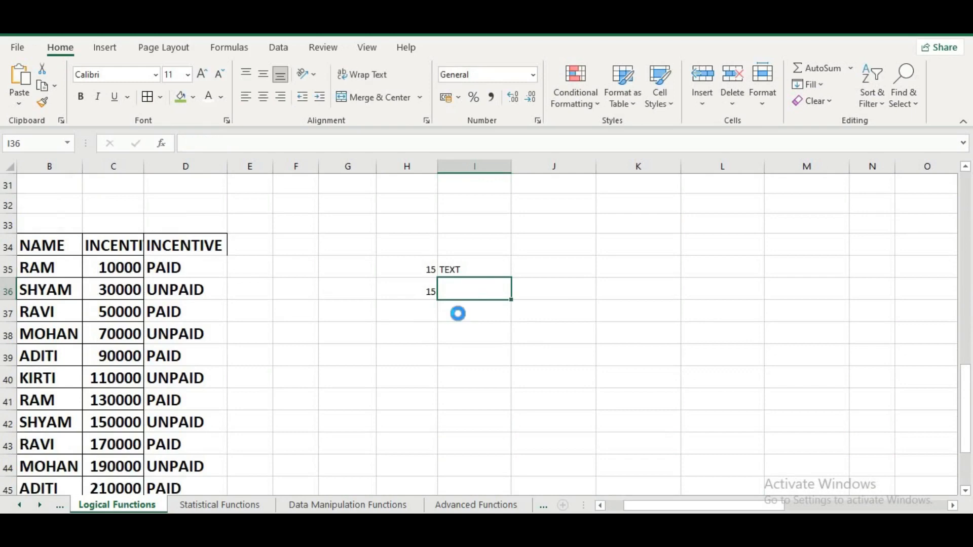
key("Left")
key("Delete")
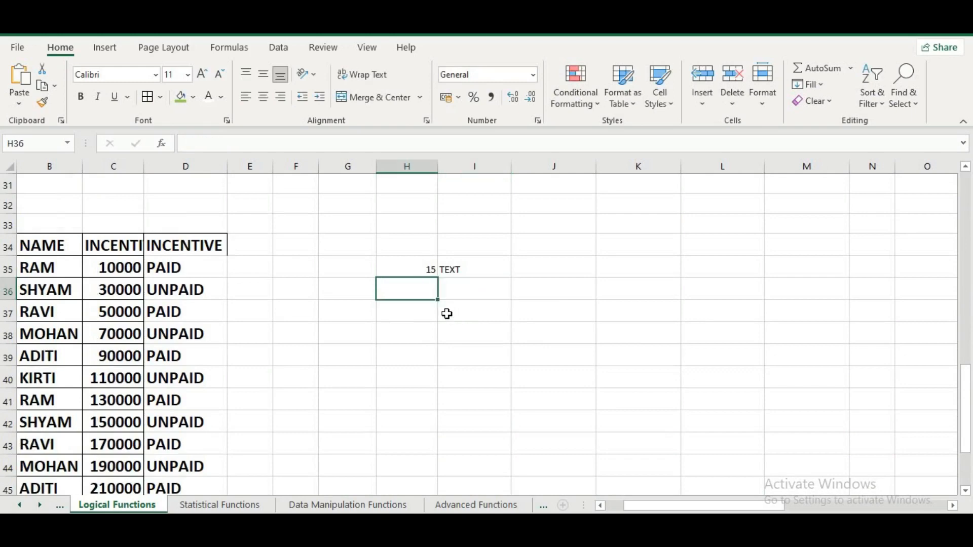
Count the incentive amounts in C35:C49 with a COUNT formula in H36 and label it NUMBER in I36
type("=CO")
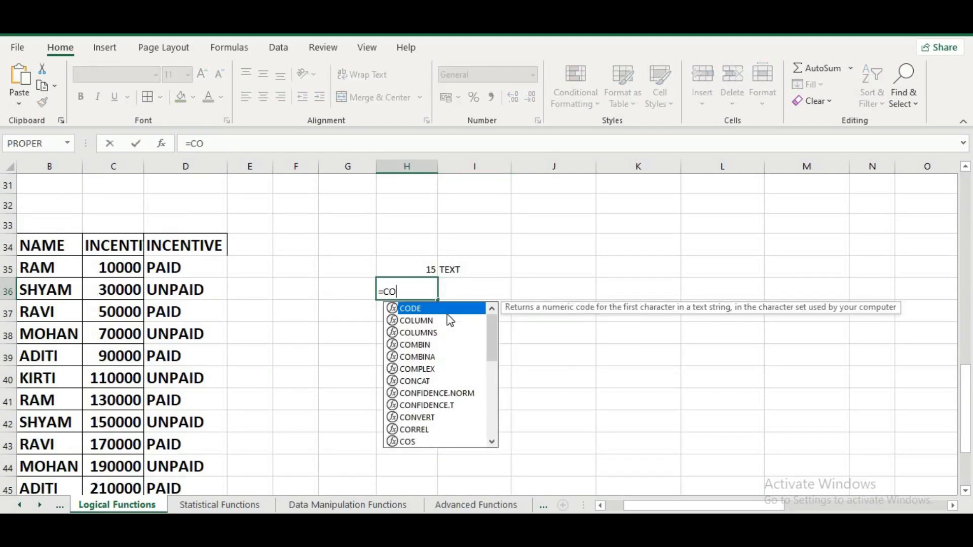
type("UNT(")
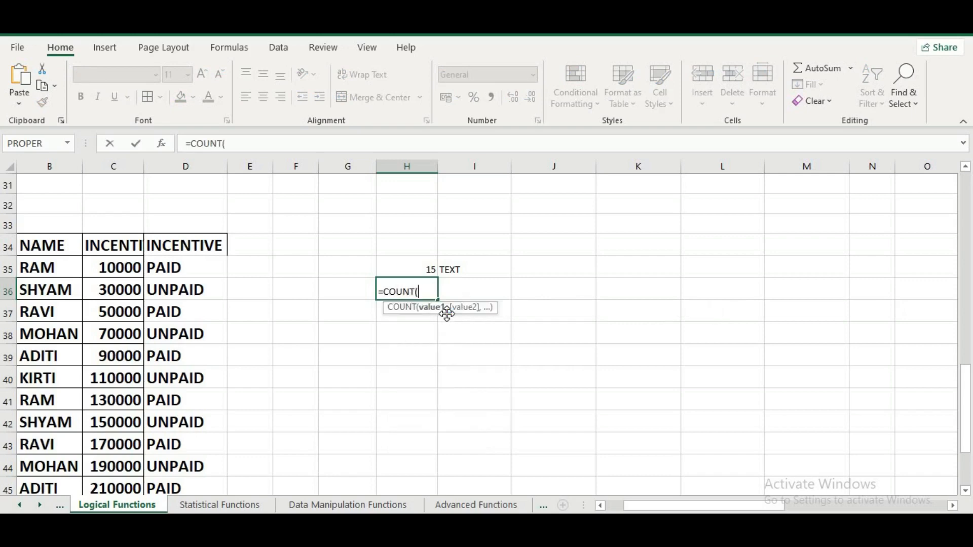
left_click_drag(119, 267, 138, 474)
key("Return")
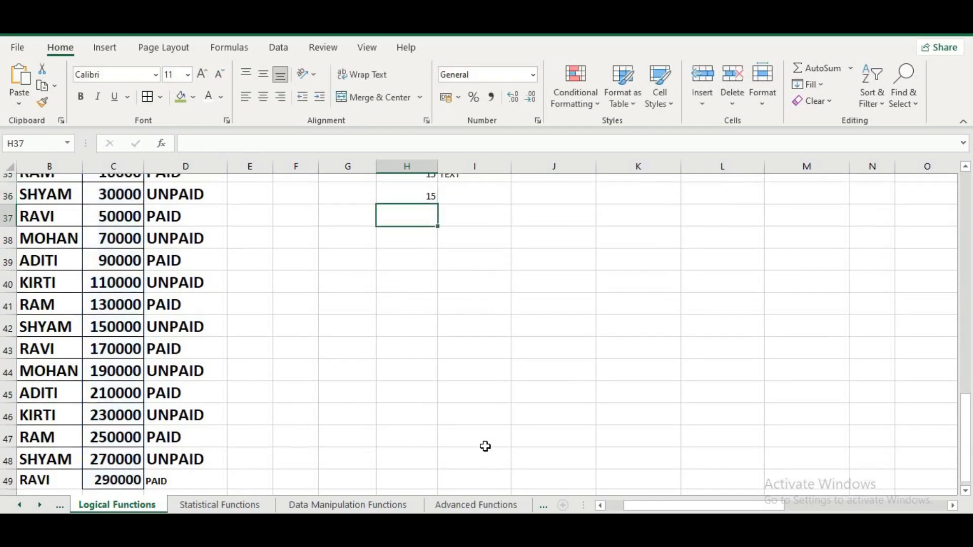
left_click(470, 388)
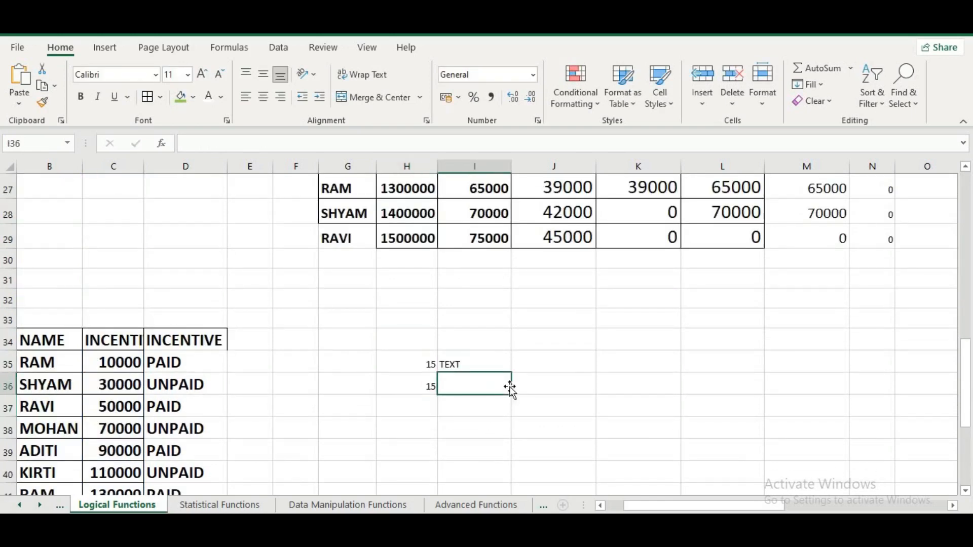
type("NUMBER")
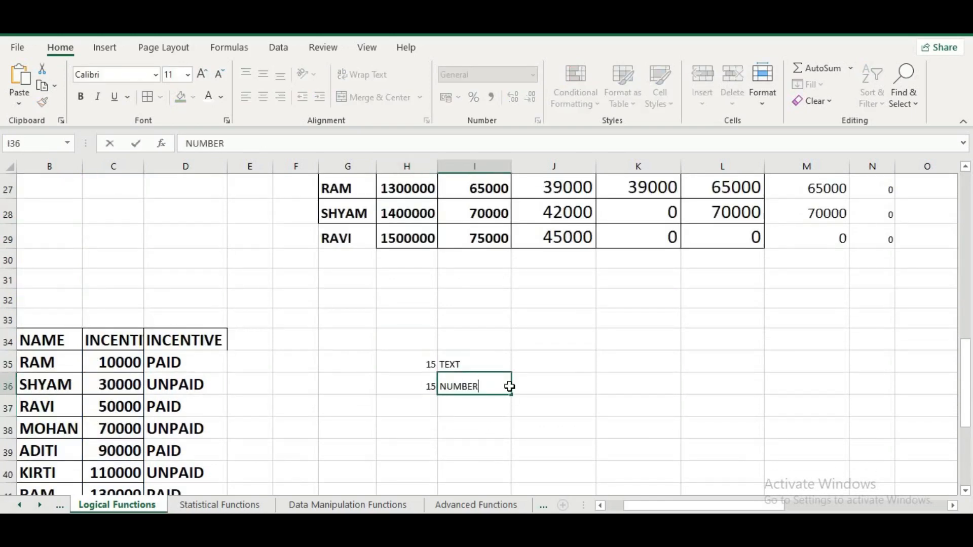
key("Return")
scroll(504, 375, "down", 1)
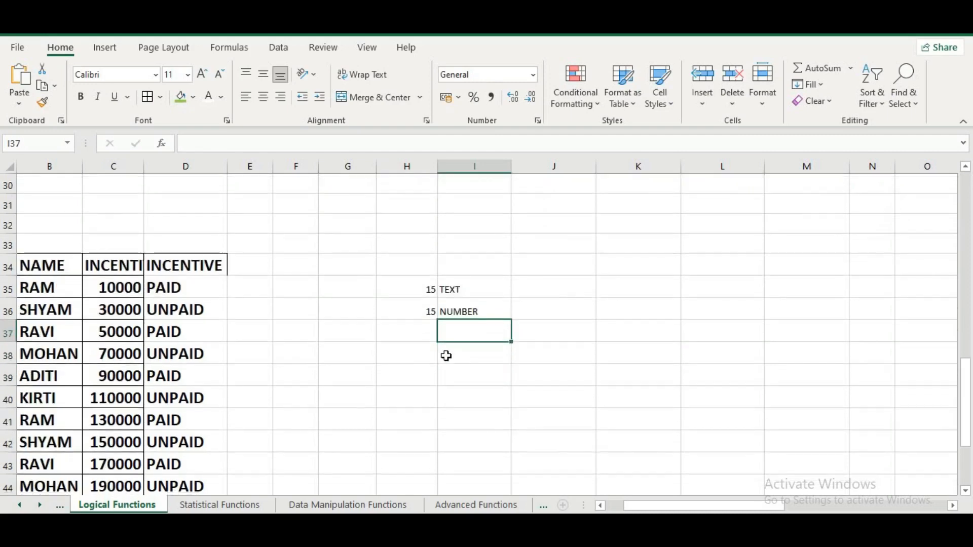
Copy the function names from Count to averageif/averageifs in R5:R10 into the cells starting at G35
scroll(719, 365, "up", 10)
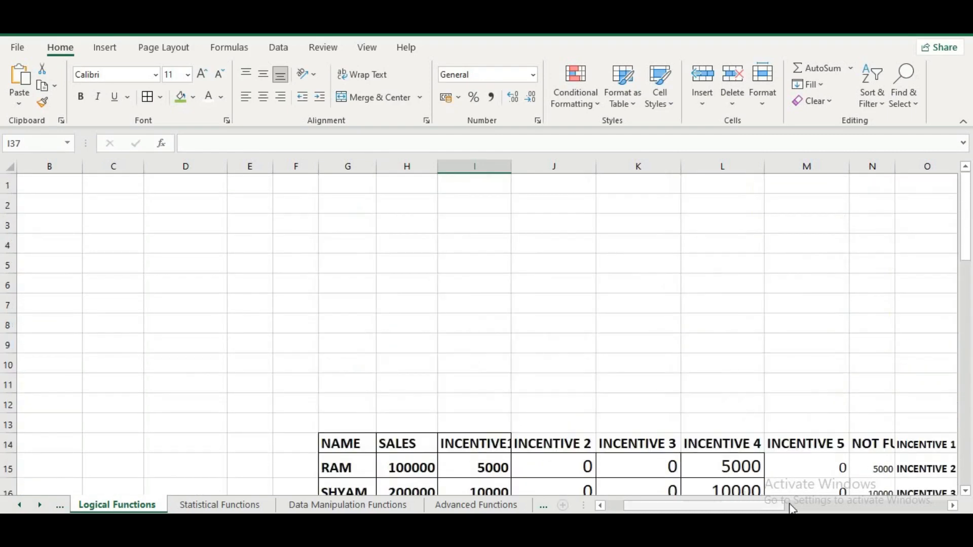
left_click_drag(785, 510, 849, 513)
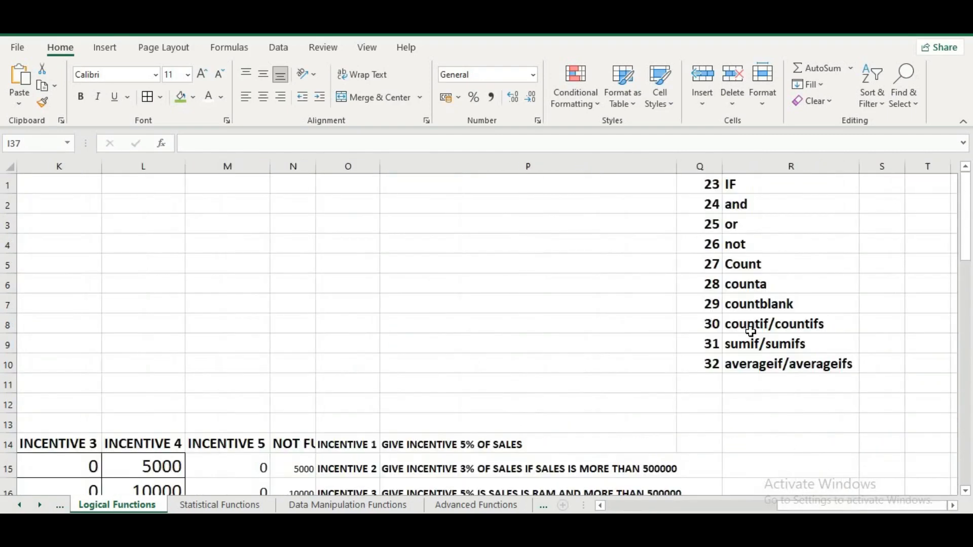
left_click_drag(774, 266, 799, 360)
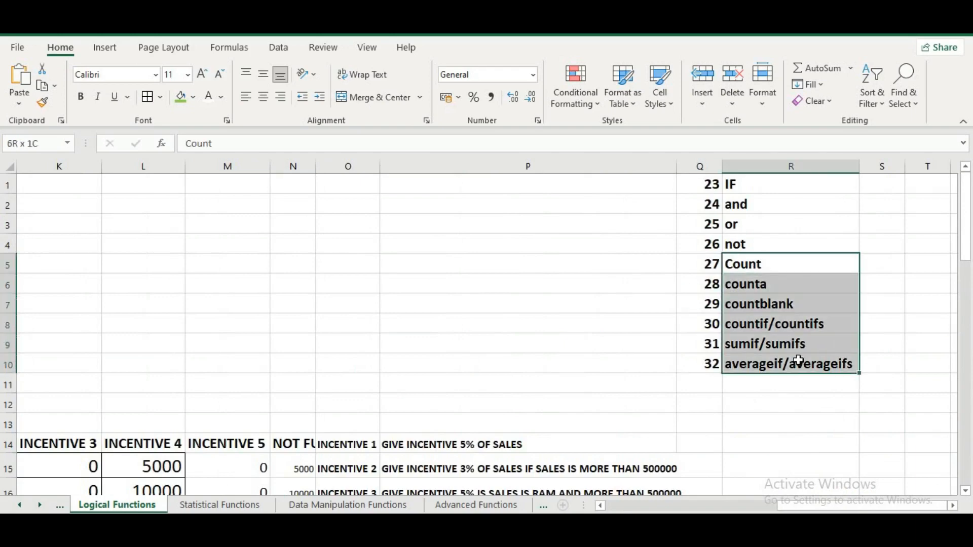
scroll(726, 402, "down", 6)
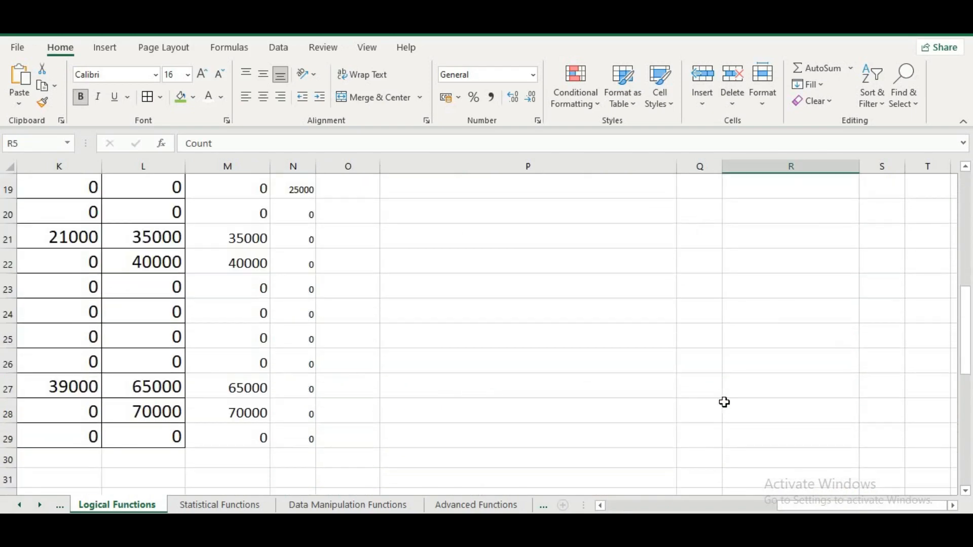
scroll(697, 402, "down", 4)
scroll(697, 401, "down", 2)
scroll(697, 402, "up", 4)
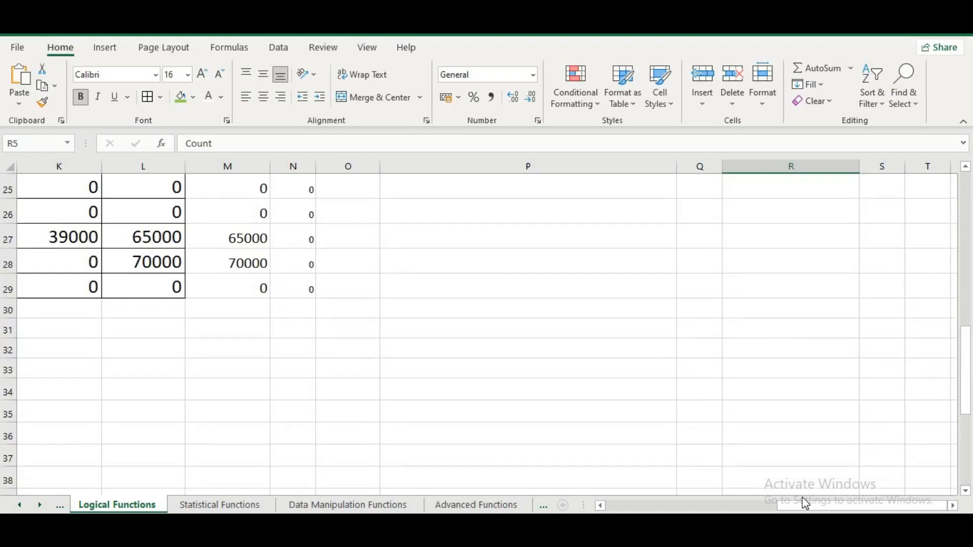
left_click_drag(822, 505, 652, 506)
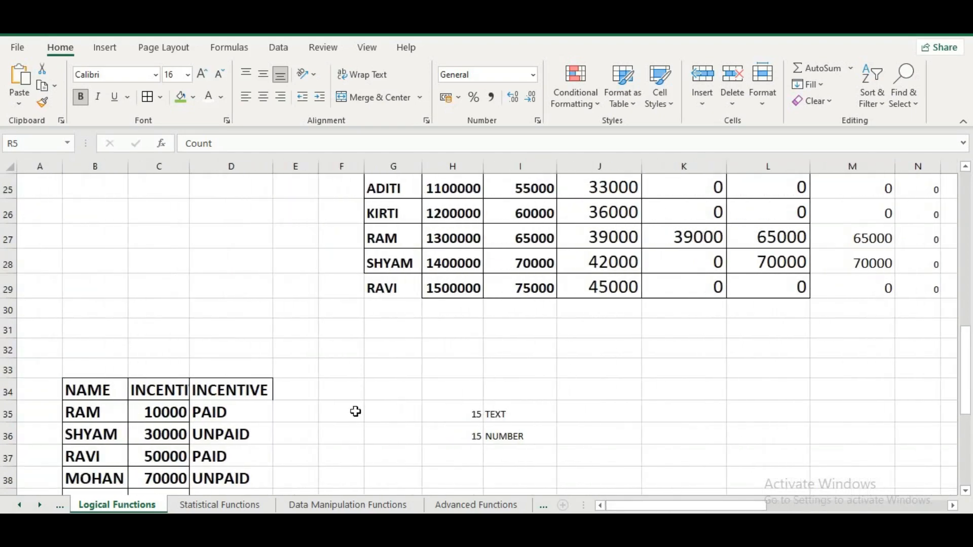
left_click(388, 412)
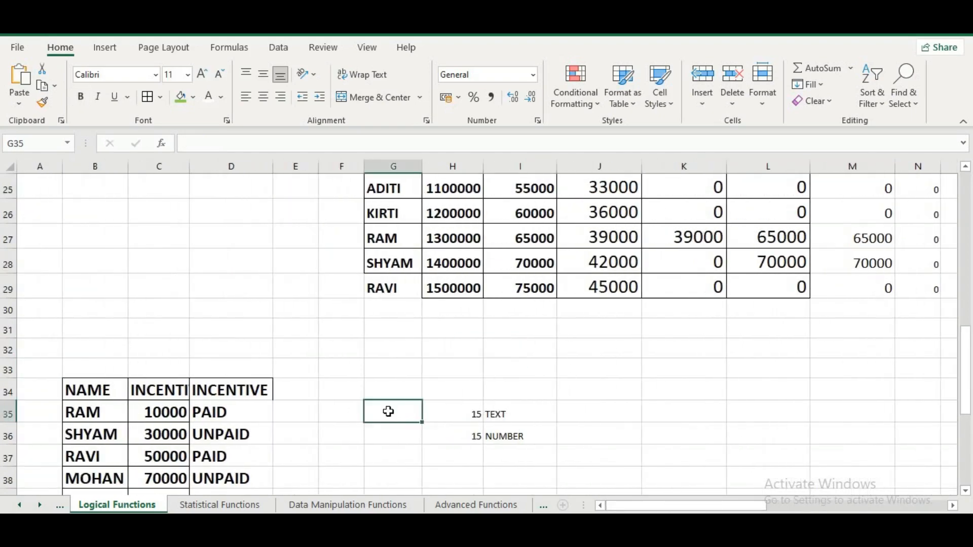
type("Count counta countblank countif/countifs")
Correct the function labels to count in G36 and CountA in G35, and fit column G to its contents
left_click(491, 412)
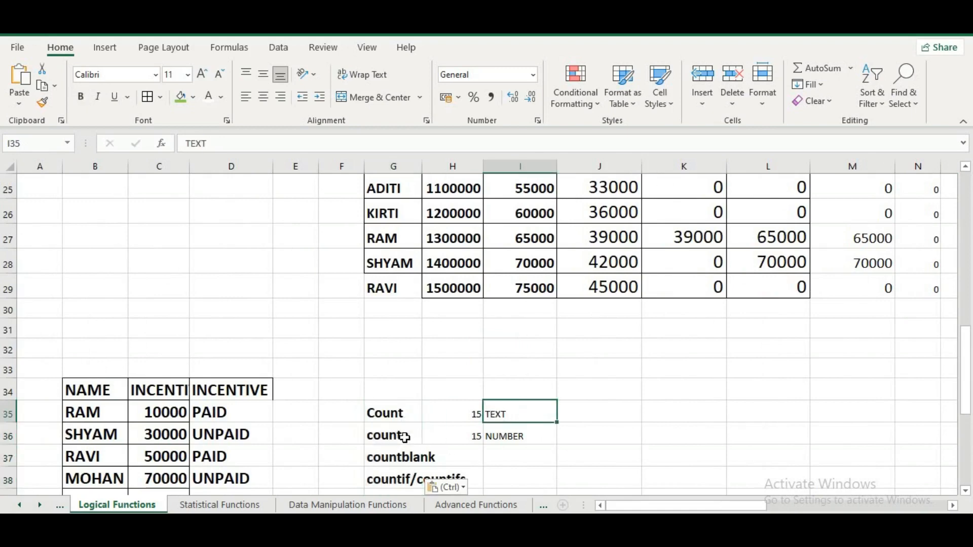
left_click(392, 435)
left_click(467, 434)
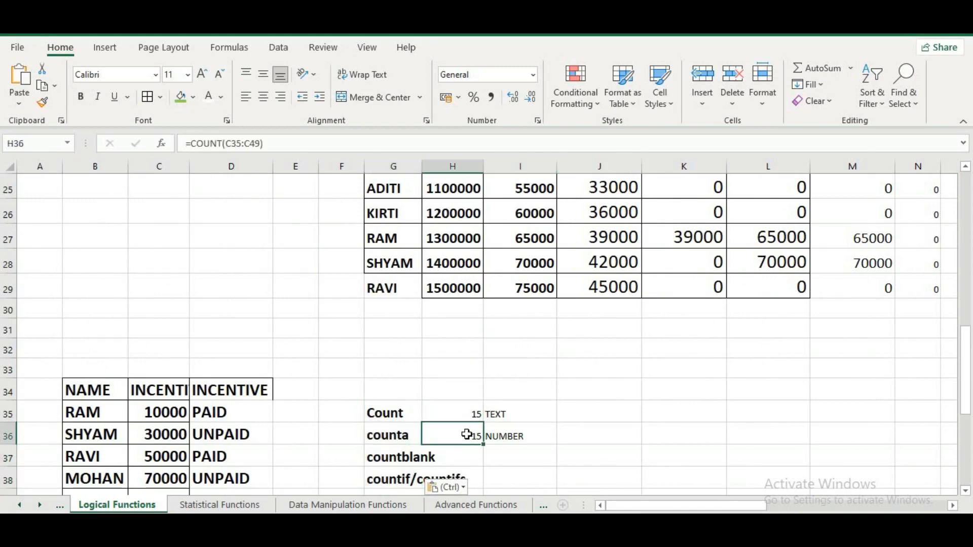
left_click(415, 435)
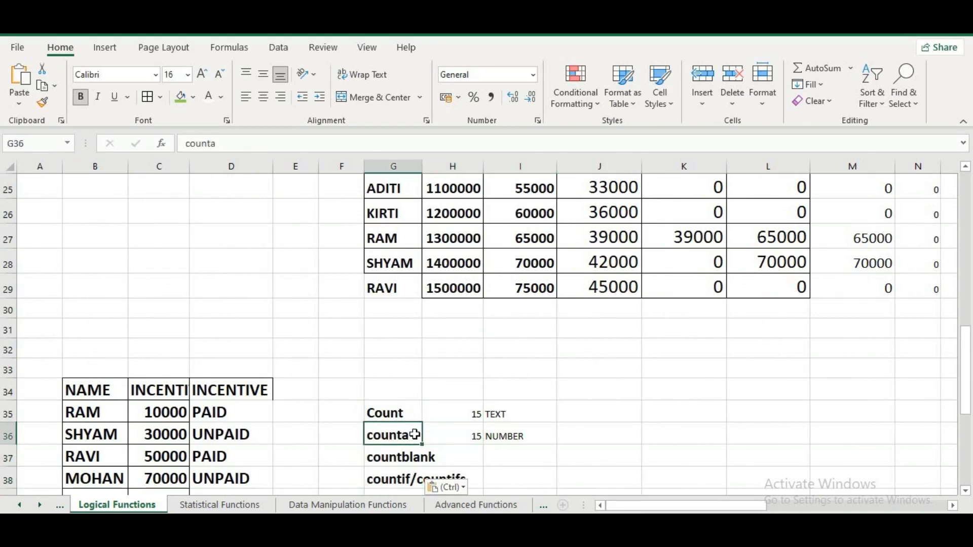
left_click(269, 143)
key("BackSpace")
left_click(406, 413)
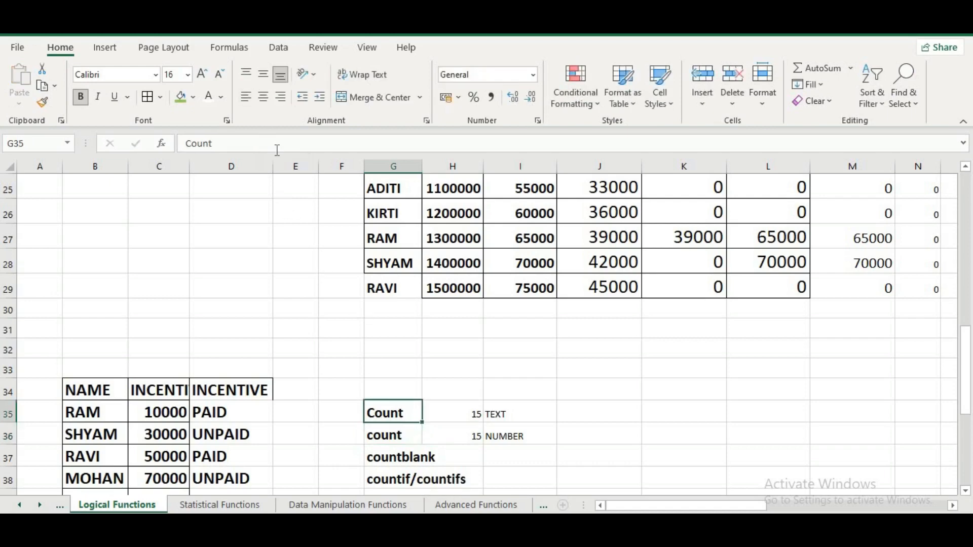
type("A")
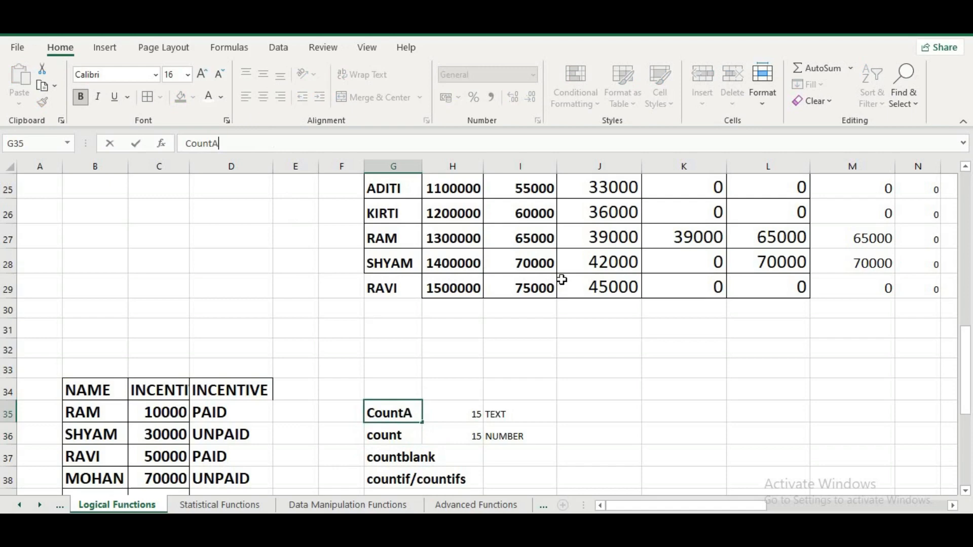
left_click(614, 352)
scroll(457, 471, "down", 2)
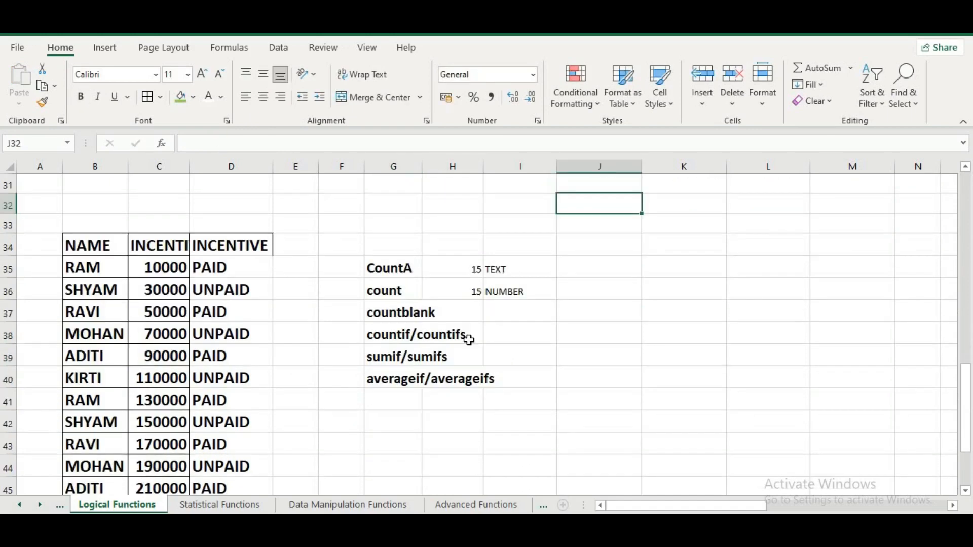
double_click(421, 166)
Count the blank cells in the name range B35:B49 with a COUNTBLANK formula in H37
left_click(549, 313)
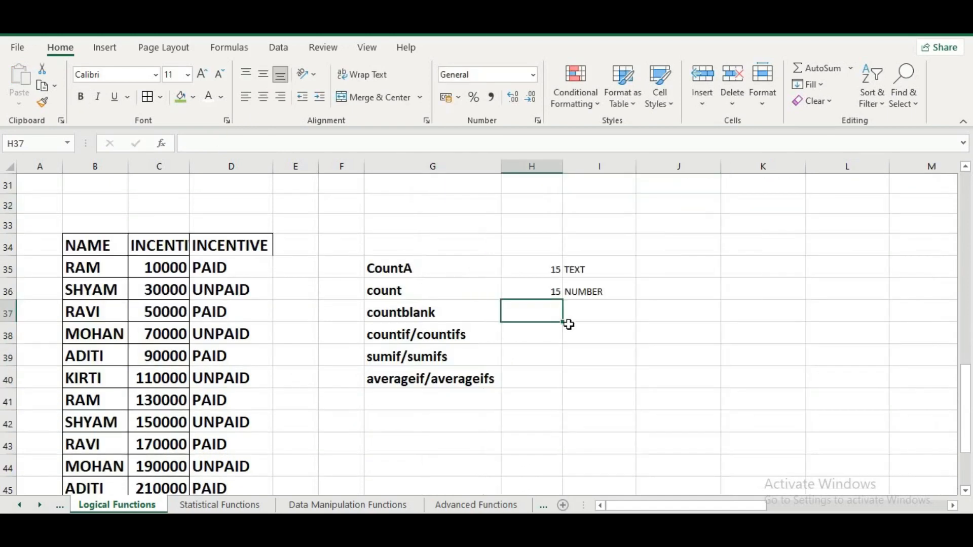
type("=")
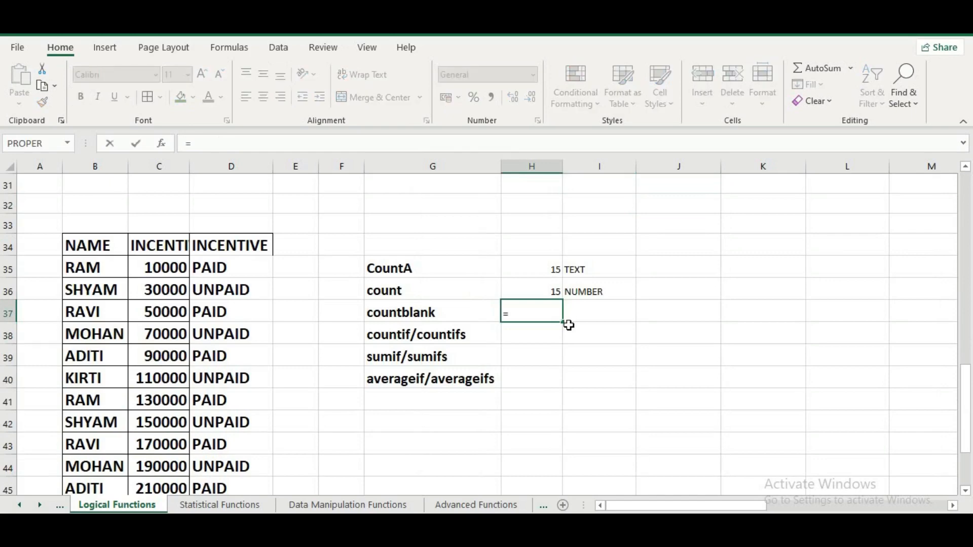
type("B")
key("BackSpace")
type("COUNTB")
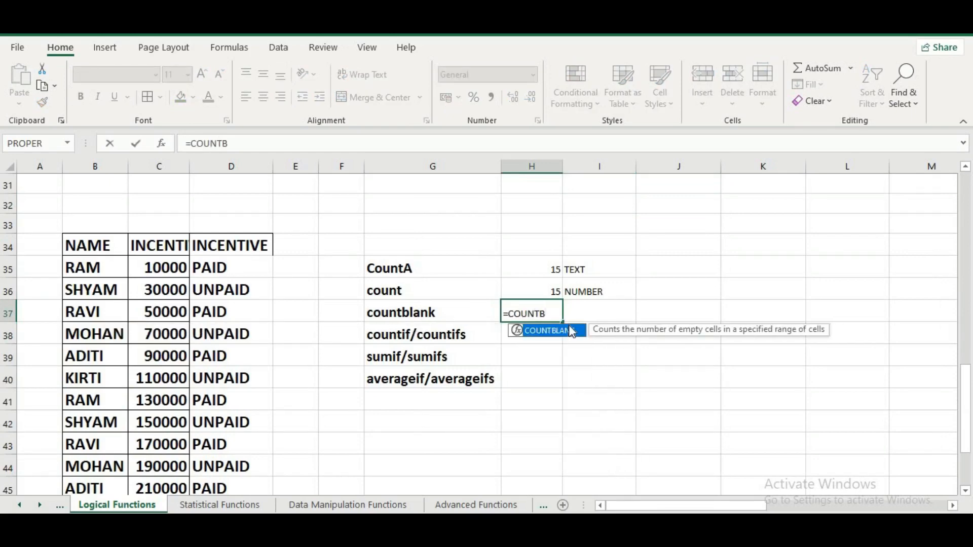
type("LANK")
double_click(571, 332)
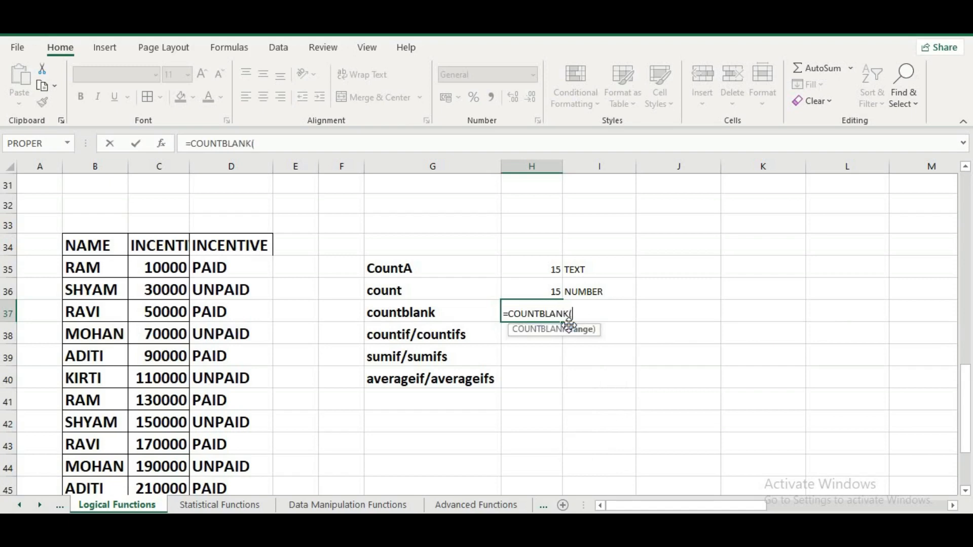
left_click_drag(105, 274, 104, 456)
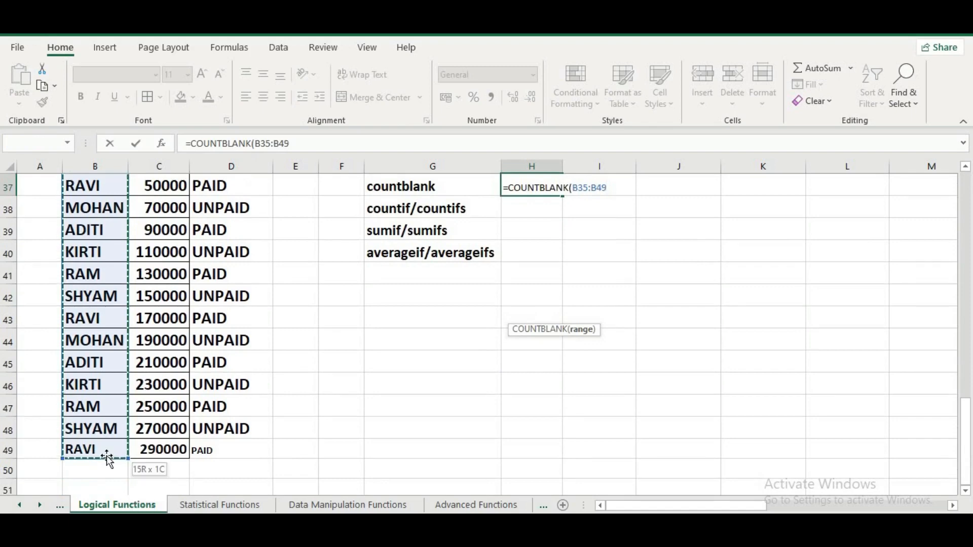
key("Return")
scroll(482, 430, "up", 3)
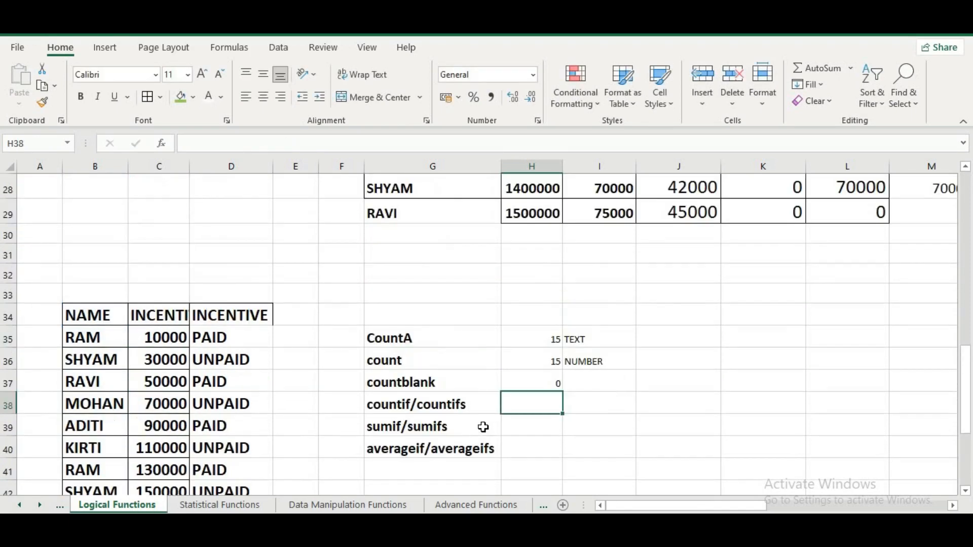
Test the count formulas by clearing the name in B35, and restore the deleted name
scroll(481, 429, "down", 1)
left_click(80, 269)
key("Delete")
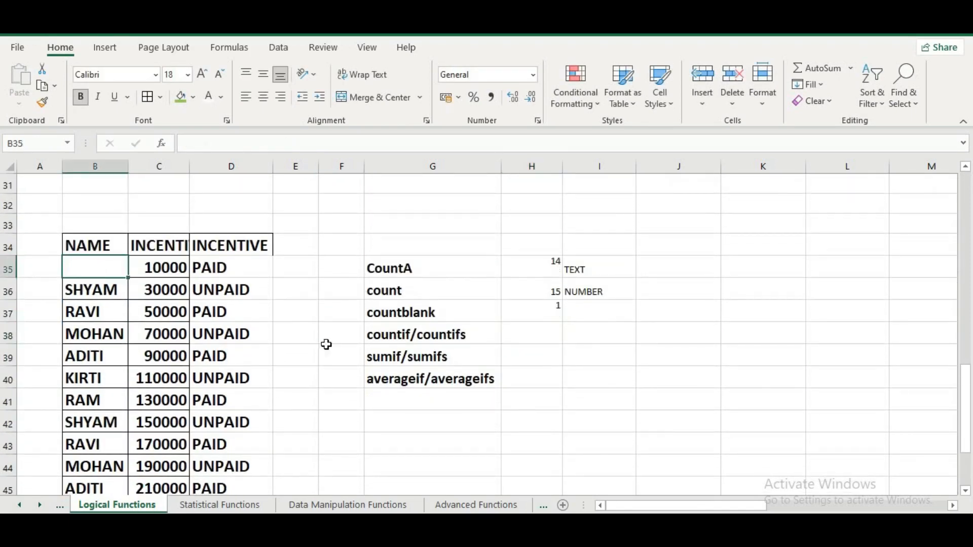
left_click(458, 362)
left_click(550, 332)
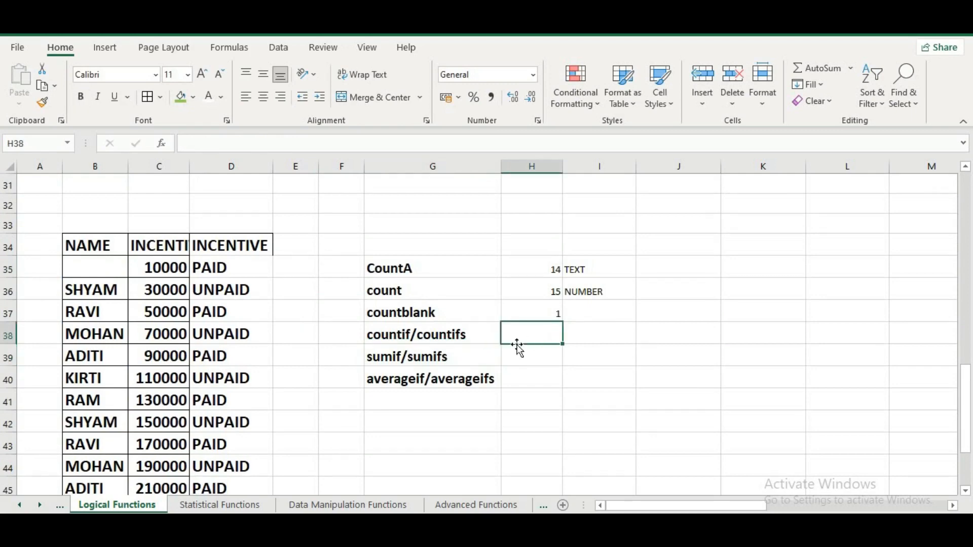
key("ctrl+z")
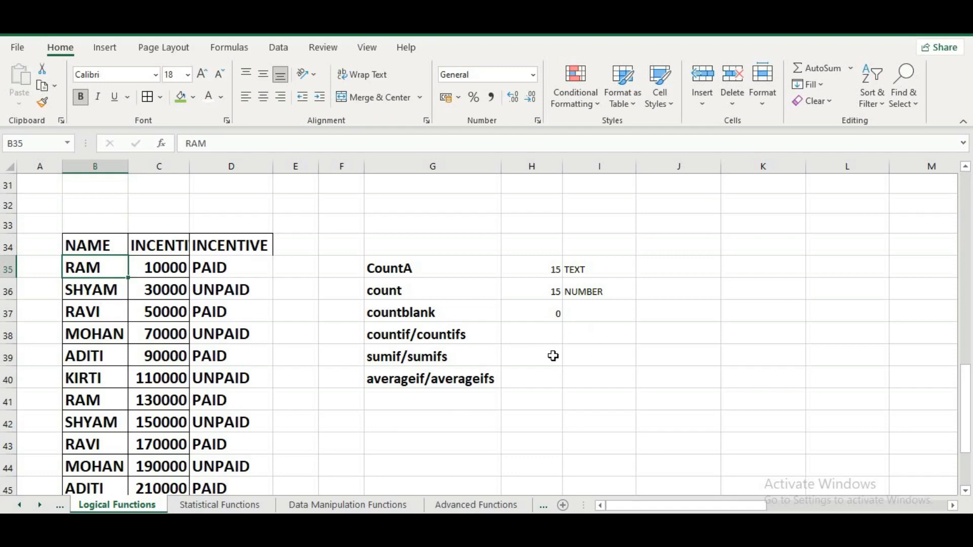
Enter the name from B35 in J38 as the criterion for the countif example
scroll(507, 357, "down", 2)
scroll(684, 299, "up", 1)
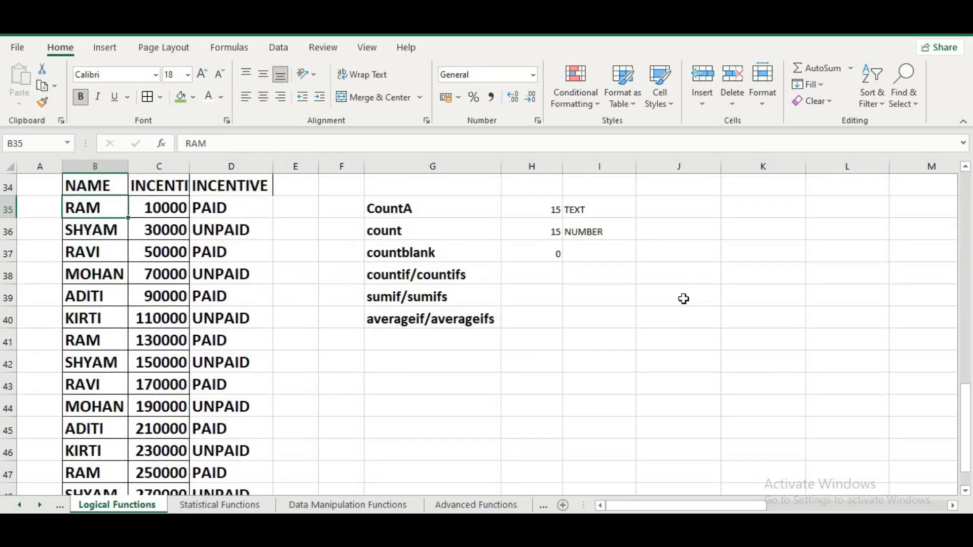
left_click(698, 271)
type("RAM")
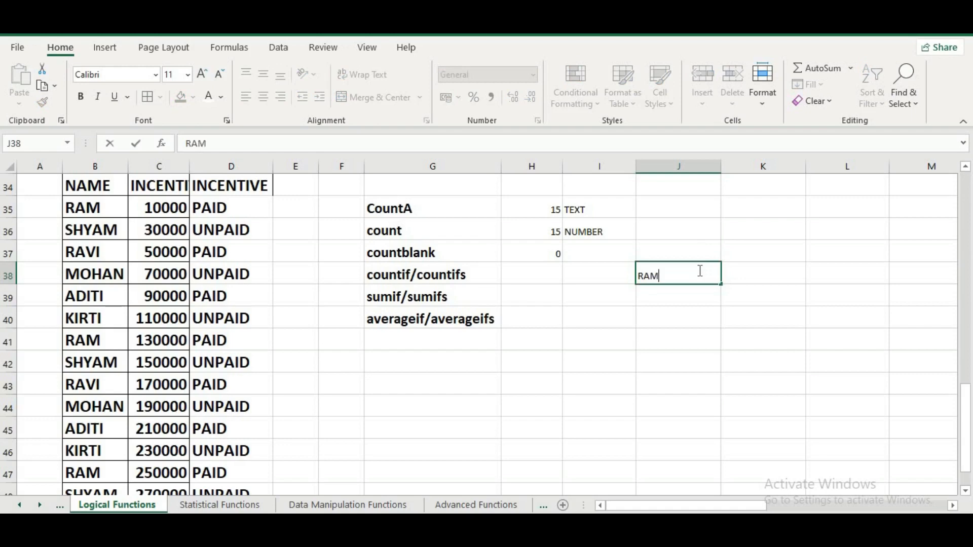
key("Tab")
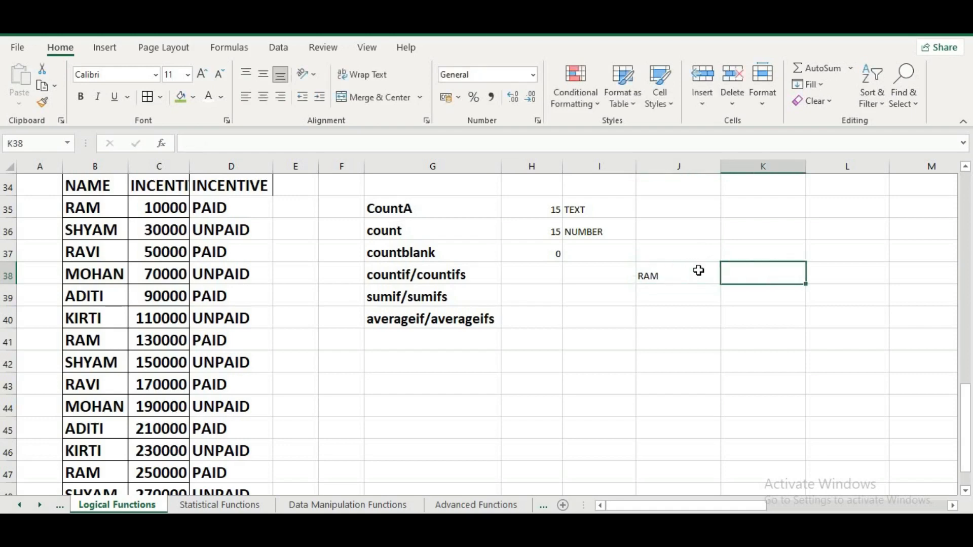
Count how often the name in J38 occurs in B35:B49 with a COUNTIF formula in K38
type("=COUN")
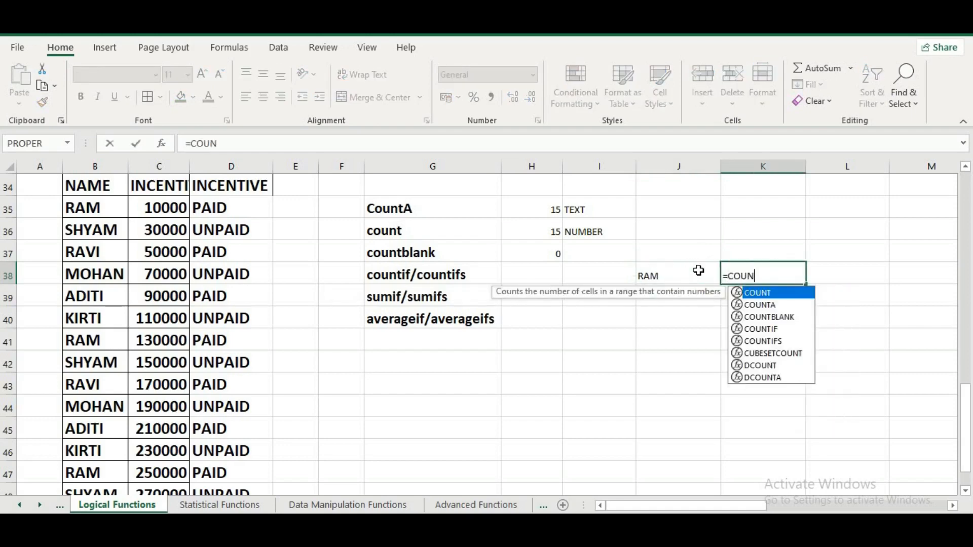
type("TIF")
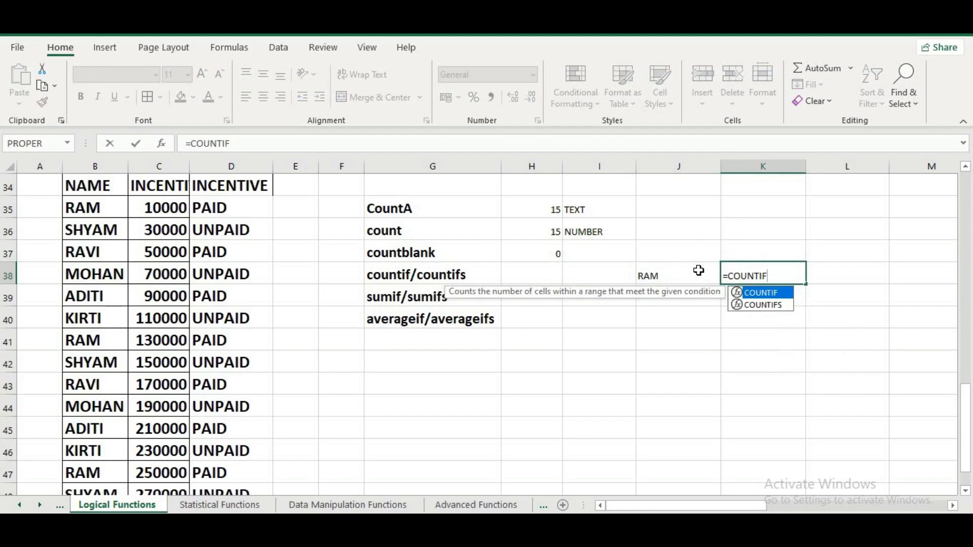
type("(")
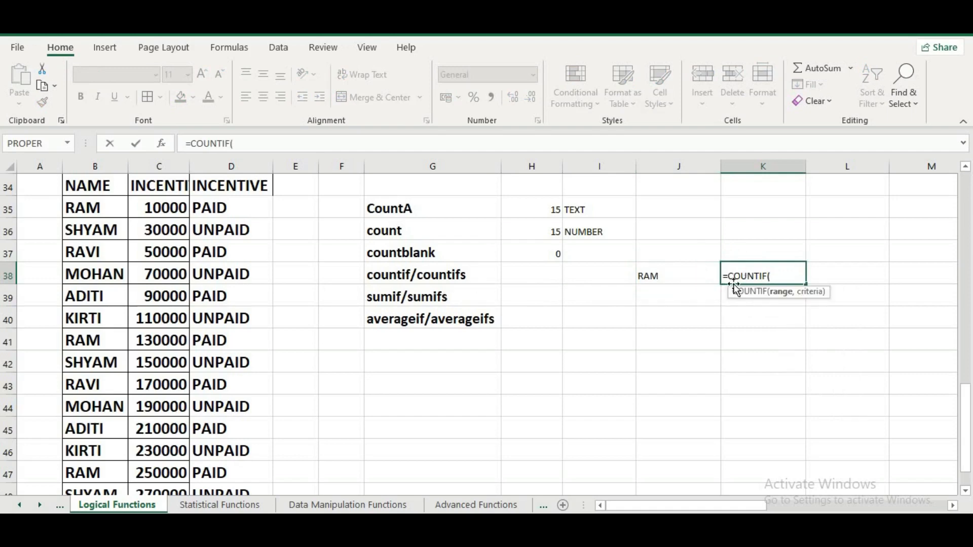
left_click_drag(96, 207, 105, 450)
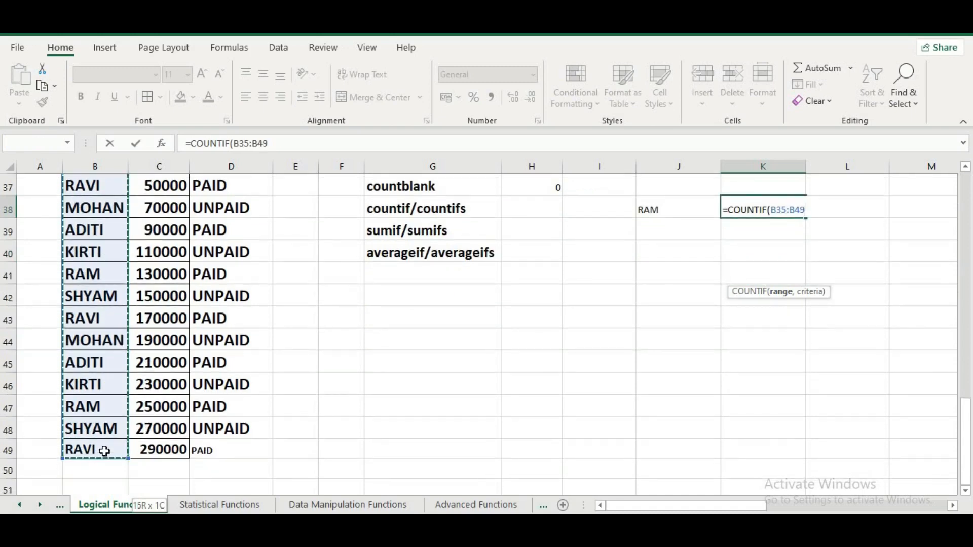
type(",")
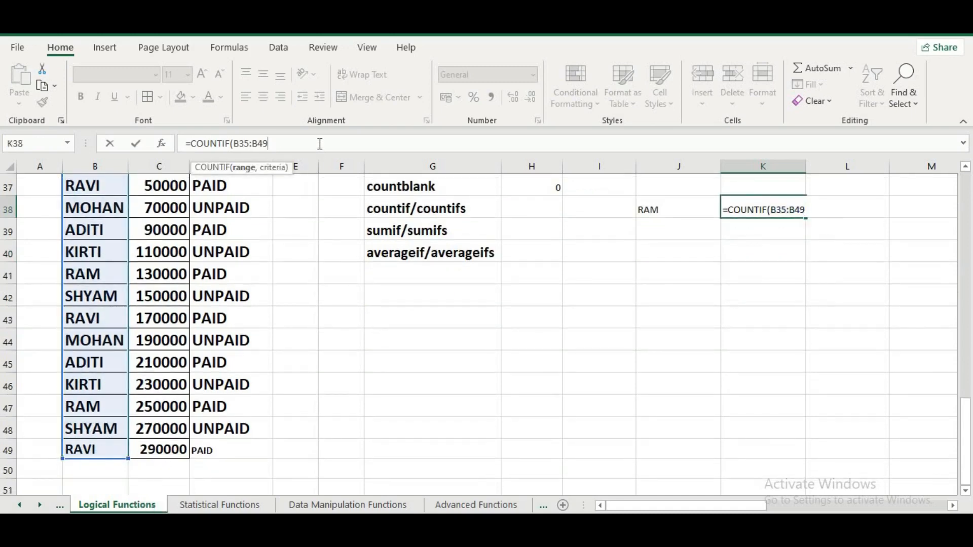
left_click(649, 212)
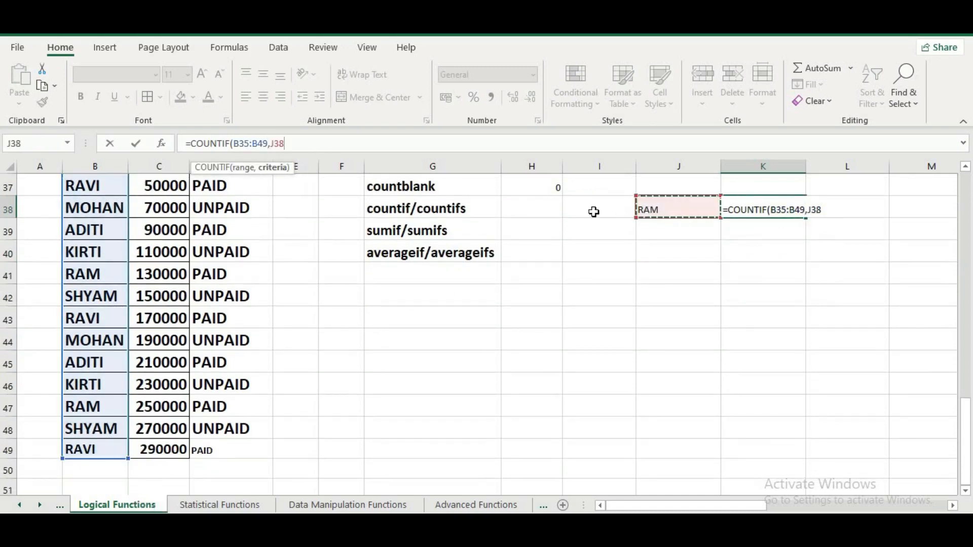
left_click(138, 142)
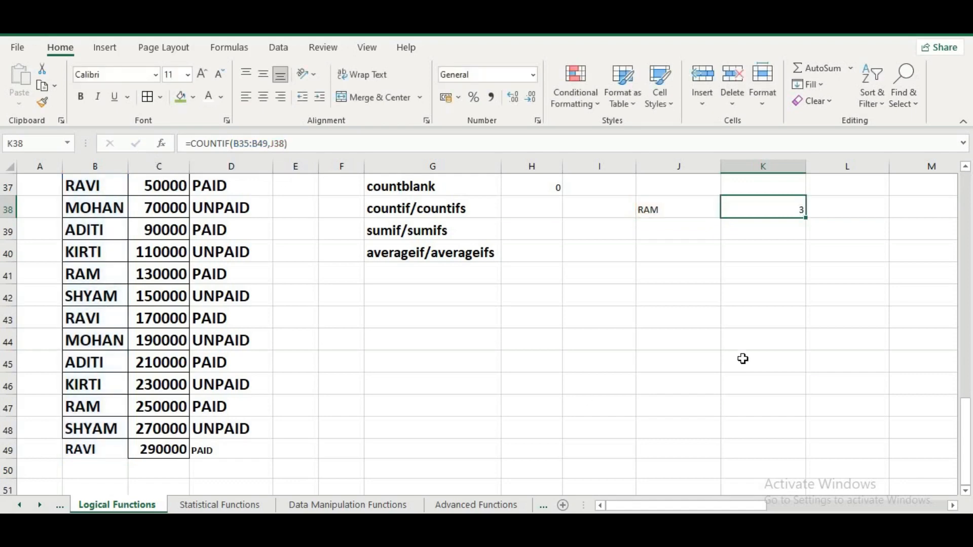
Check the incentive rows matching the name in J38, and change the payment status in D47 to UNPAID
scroll(743, 359, "up", 1)
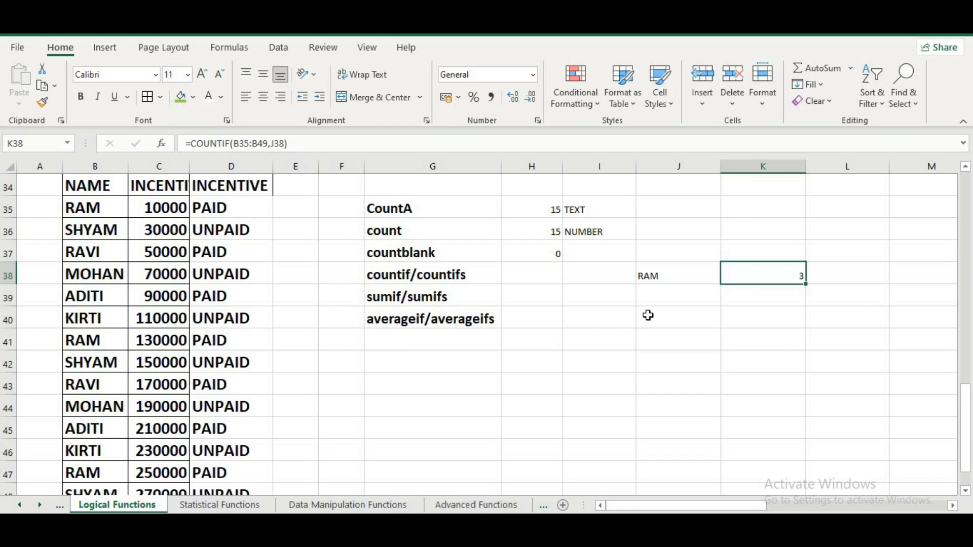
left_click(611, 323)
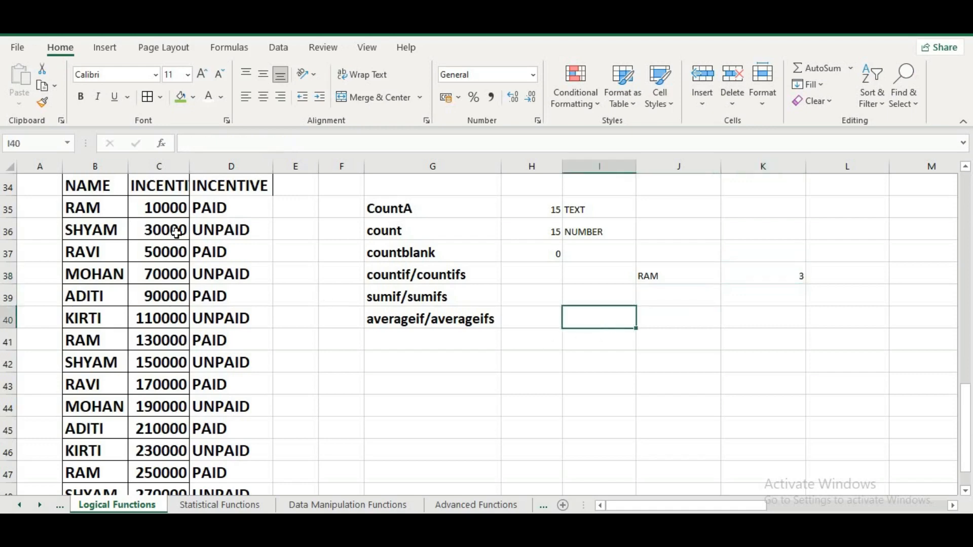
left_click_drag(80, 205, 212, 209)
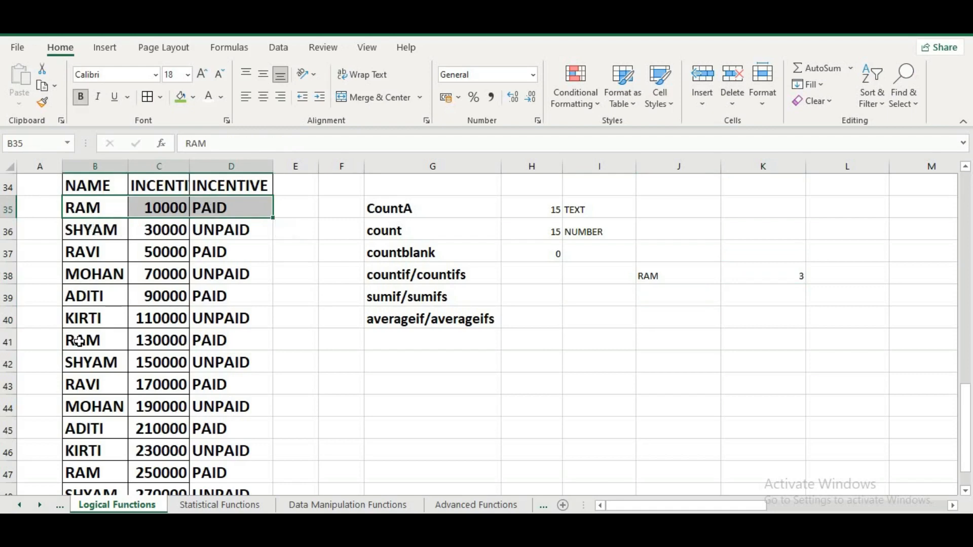
left_click_drag(89, 346, 238, 342)
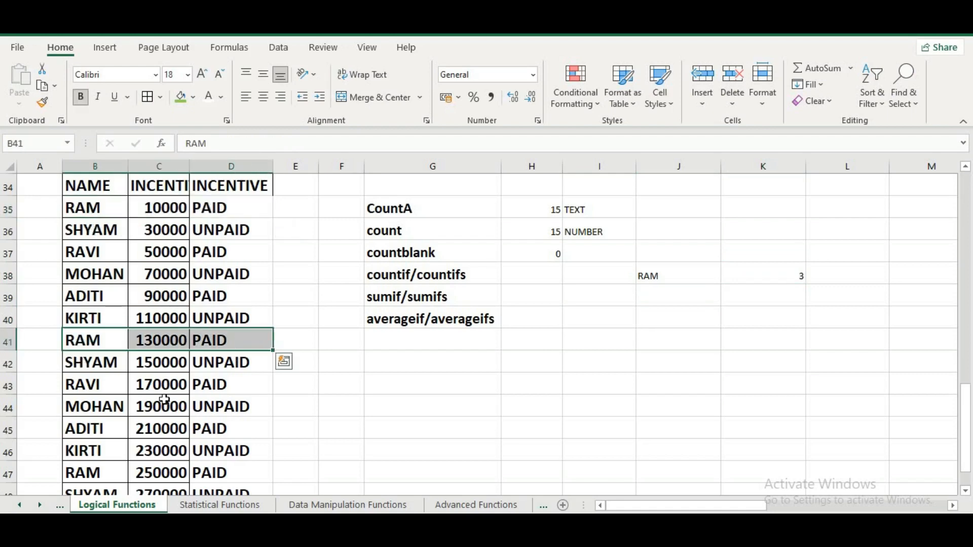
scroll(163, 397, "down", 1)
left_click_drag(93, 408, 219, 406)
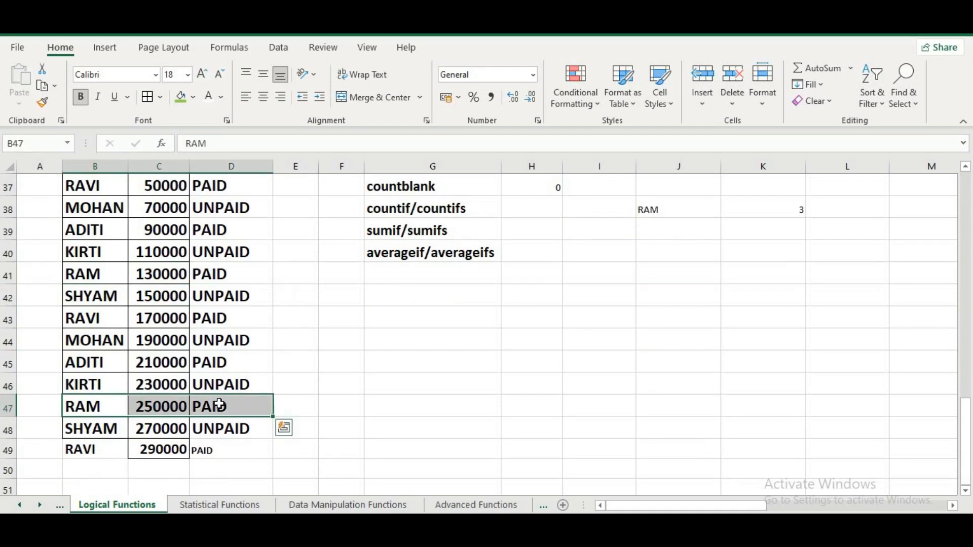
left_click(219, 405)
type("UNPAID")
left_click(386, 415)
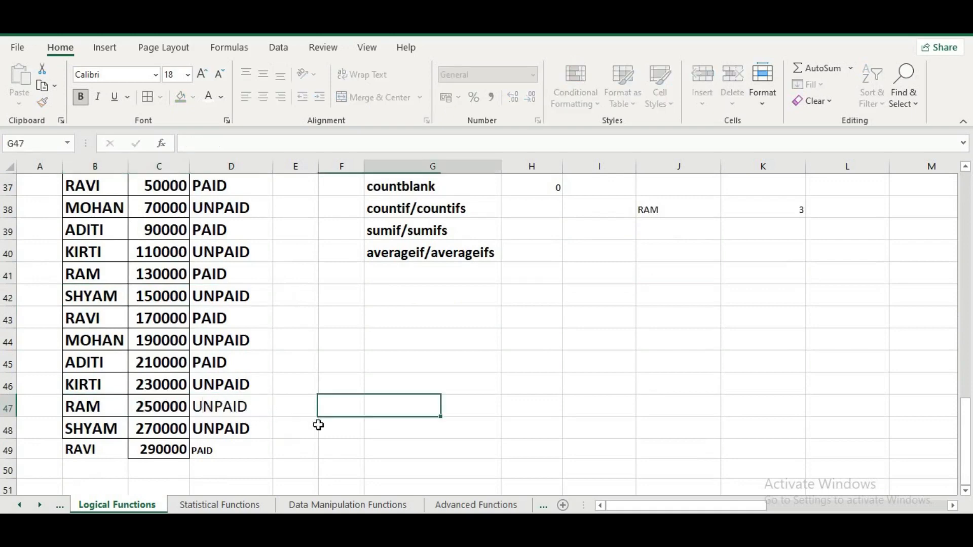
Set up two criteria in row 39: the same name as J38 in J39 and PAID in K39
scroll(188, 394, "up", 2)
scroll(189, 394, "up", 1)
scroll(140, 355, "down", 2)
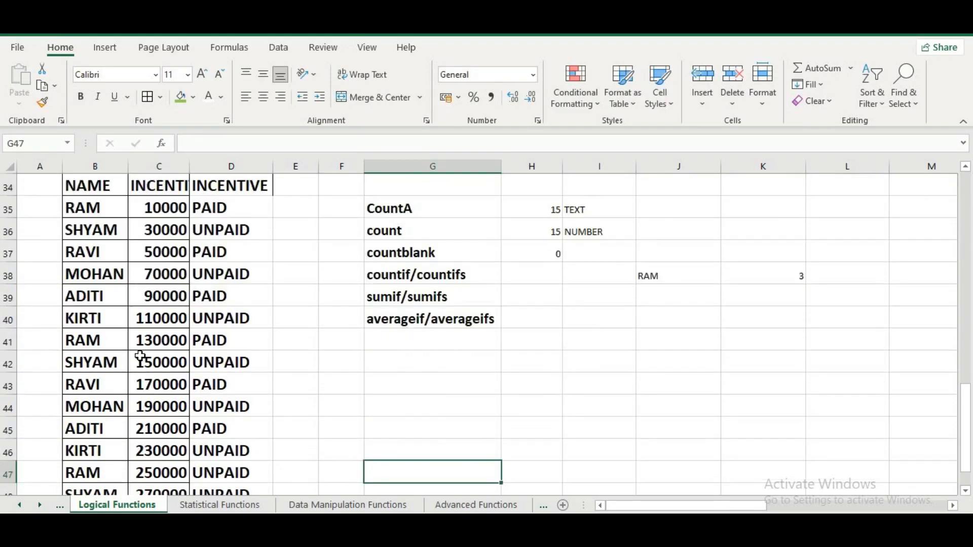
left_click(687, 304)
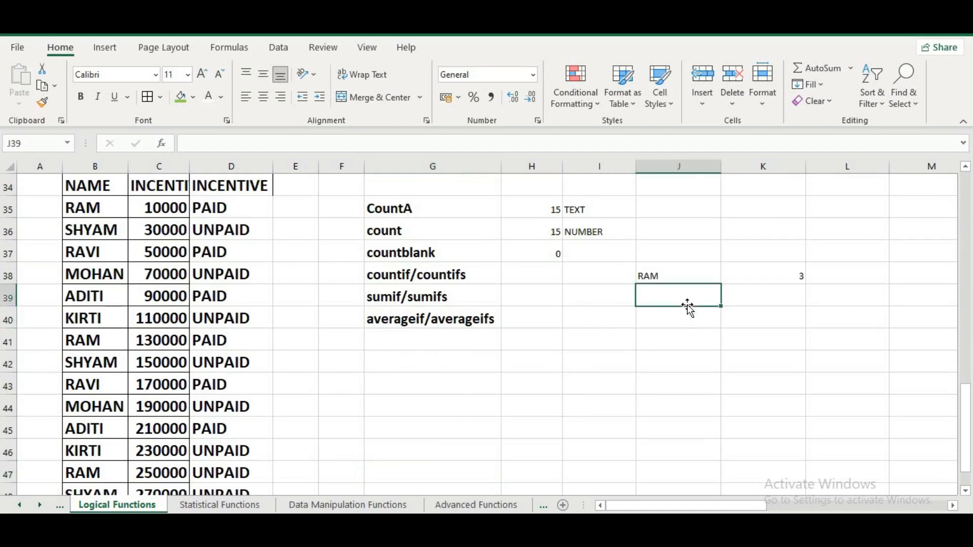
type("RAM")
key("Tab")
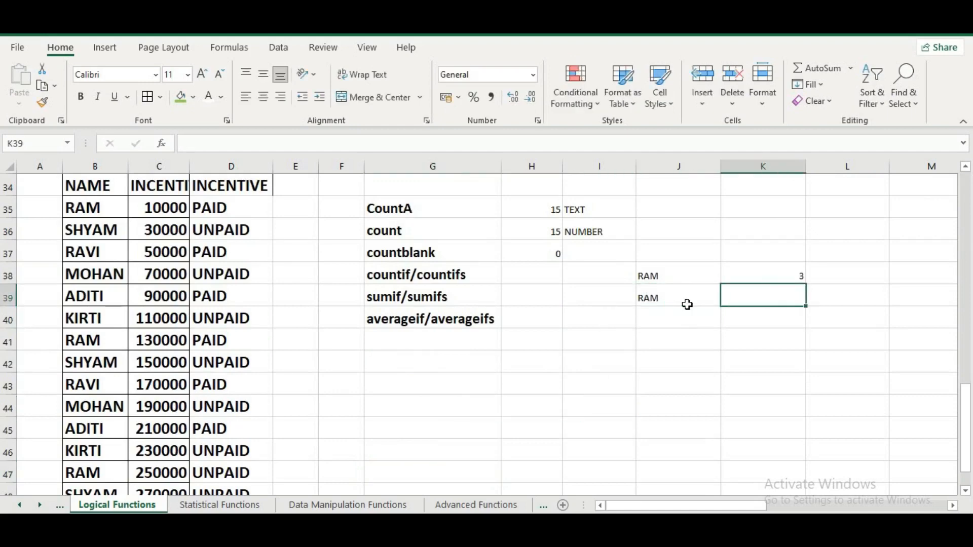
type("PAID")
key("Tab")
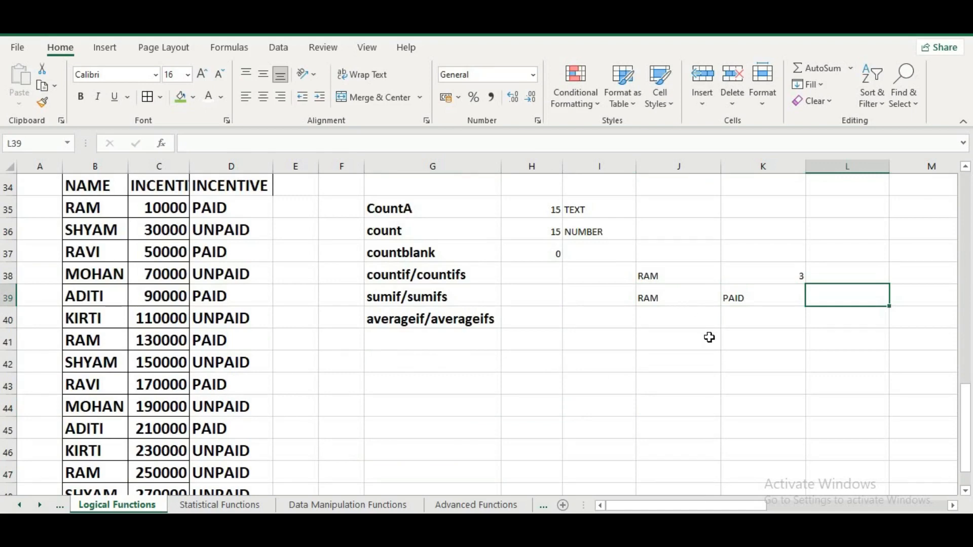
Select the sumif/sumifs and averageif/averageifs labels in G39:G40
left_click_drag(463, 307, 467, 332)
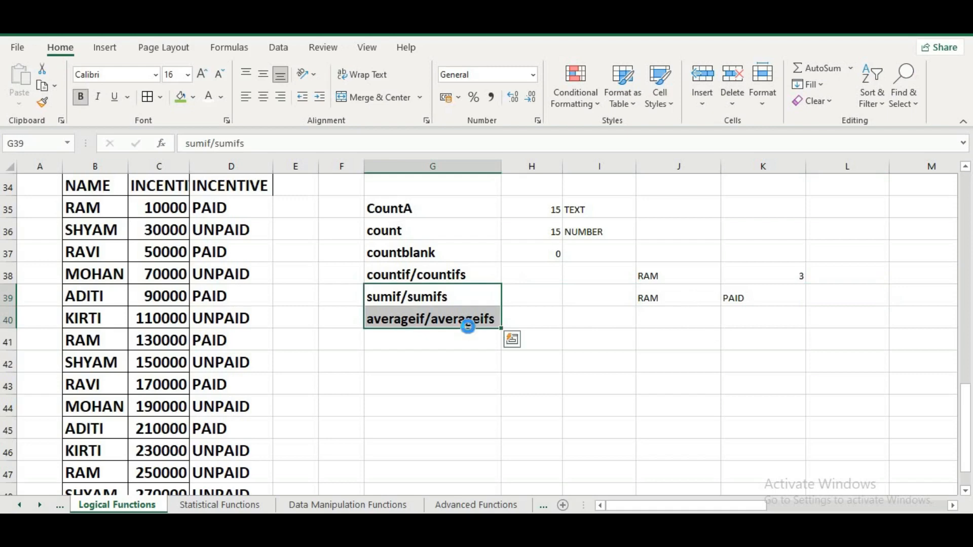
Move the sumif/sumifs and averageif/averageifs labels from G39:G40 down to G41:G42
key("ctrl+c")
left_click(450, 343)
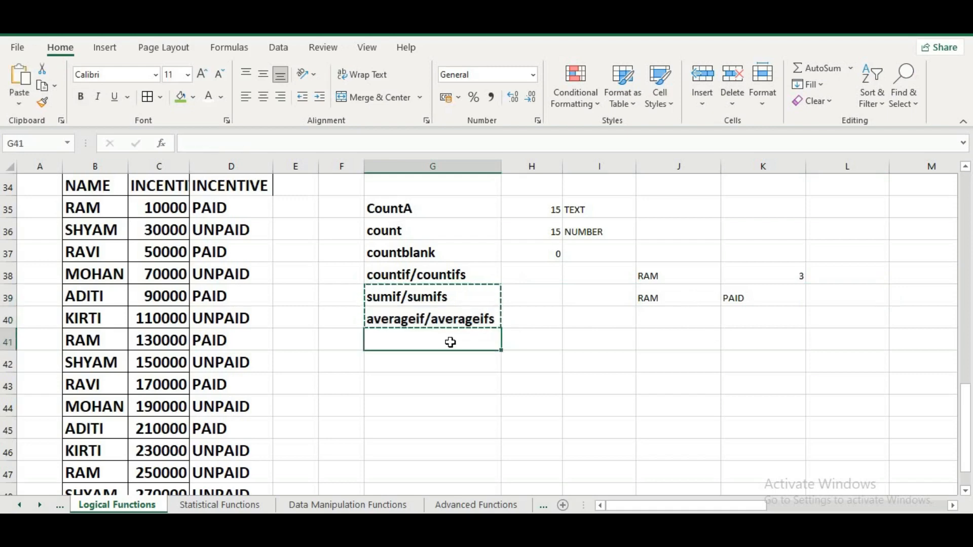
key("ctrl+v")
Cut the word countifs out of the label in G38 and paste it into G39
left_click(454, 280)
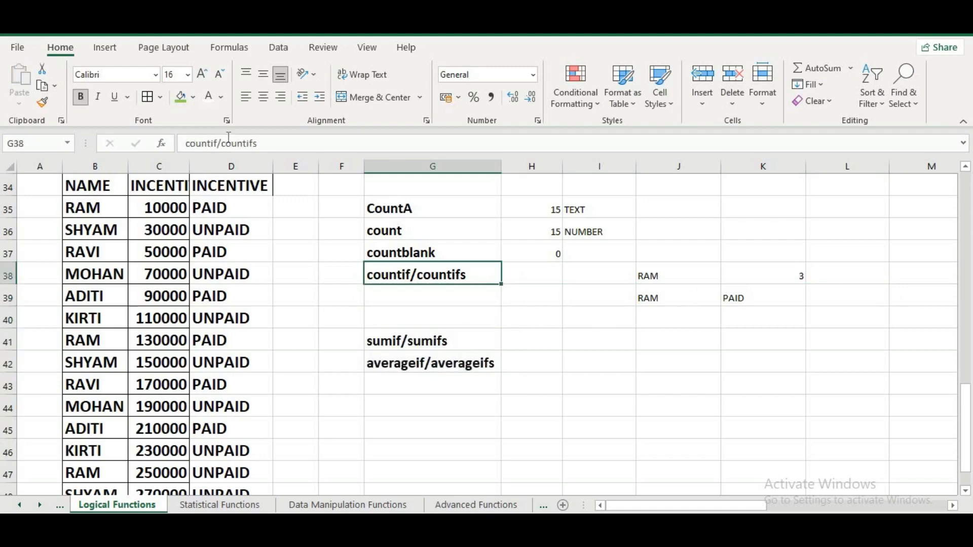
double_click(225, 143)
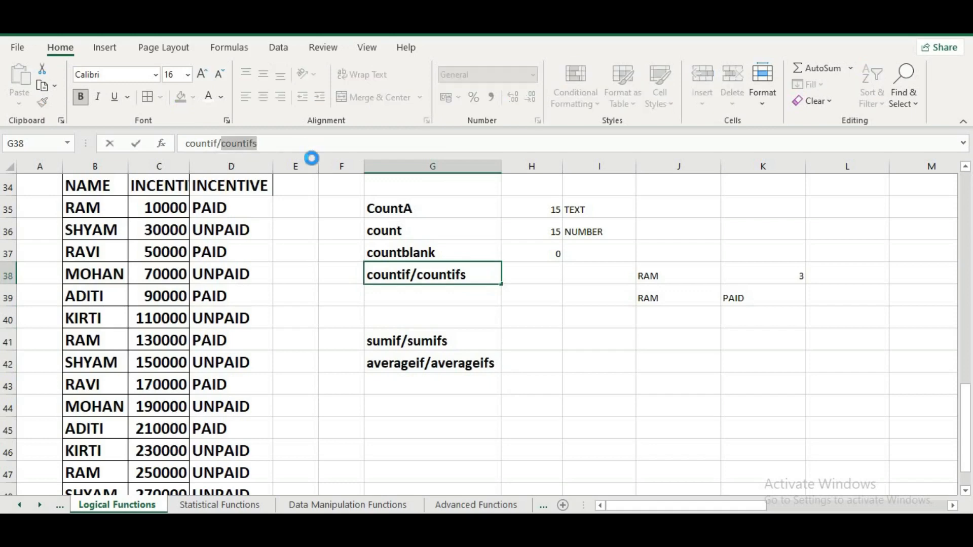
key("ctrl+x")
left_click(385, 301)
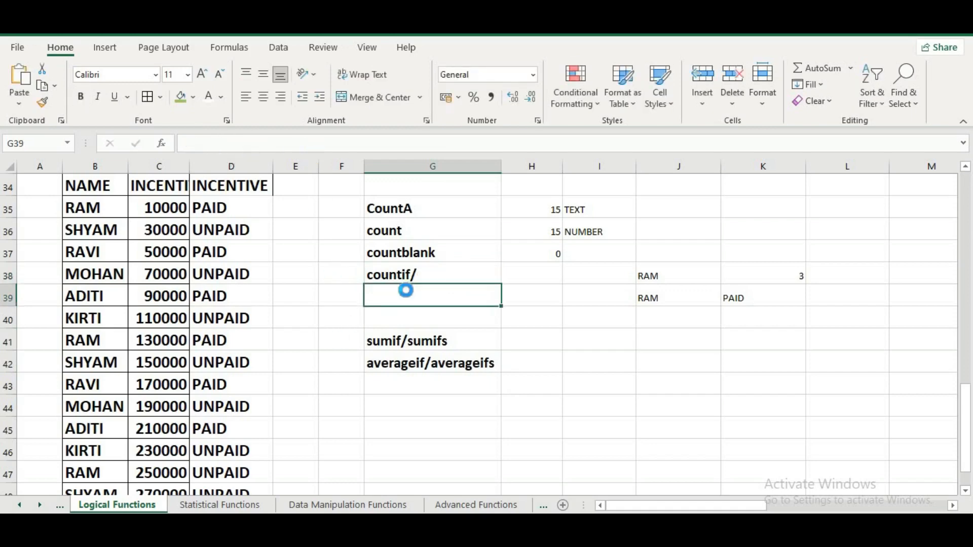
key("ctrl+v")
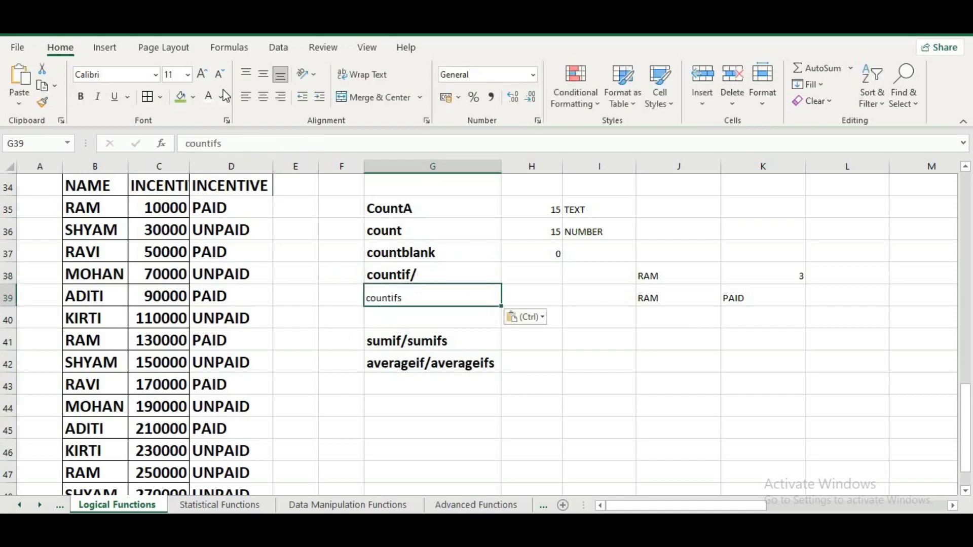
Increase the font size of the countifs label in G39 to 20
left_click(201, 74)
left_click(201, 75)
left_click(202, 74)
left_click(202, 74)
left_click(202, 75)
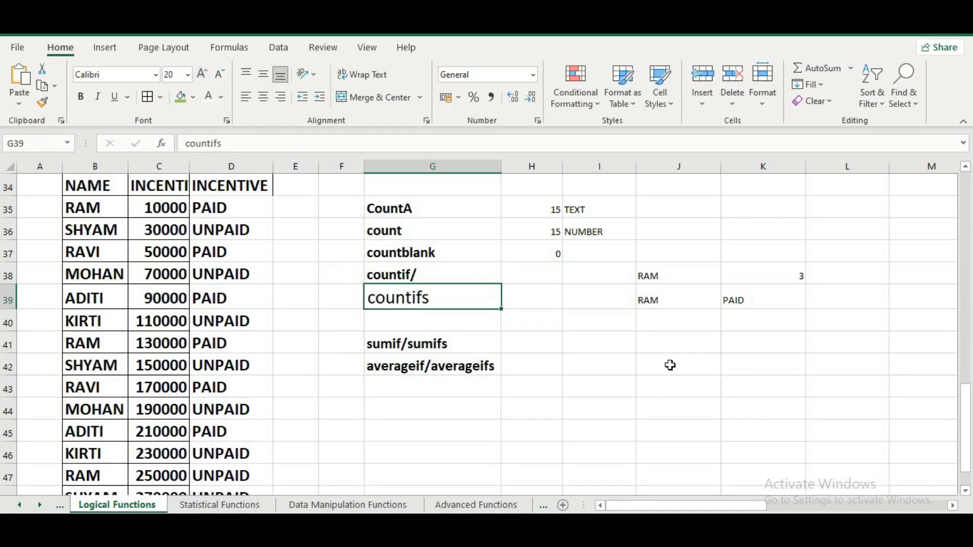
Begin a COUNTIFS function in L39 using its arguments dialog, with B35:B49 as the first criteria range and J39 as its criterion
left_click(830, 299)
type("=")
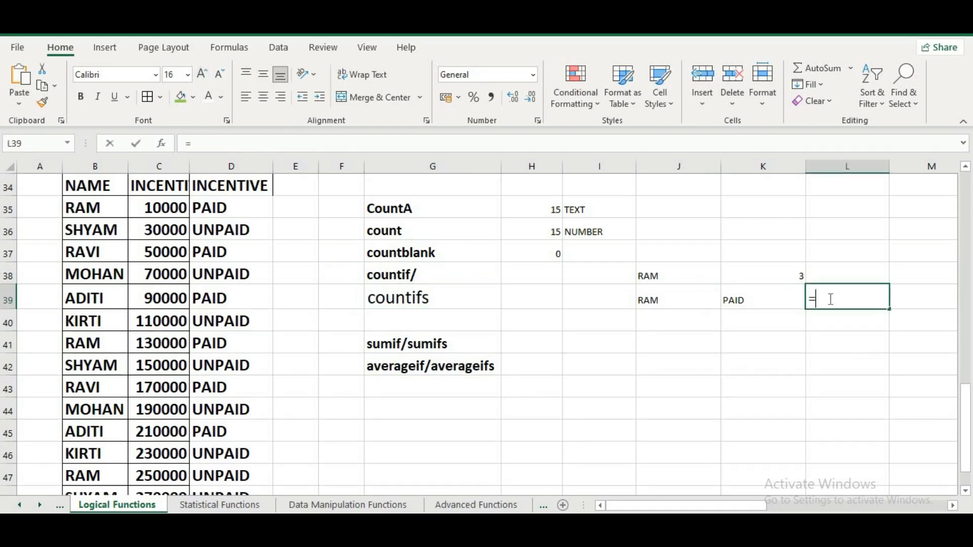
type("COUNTI")
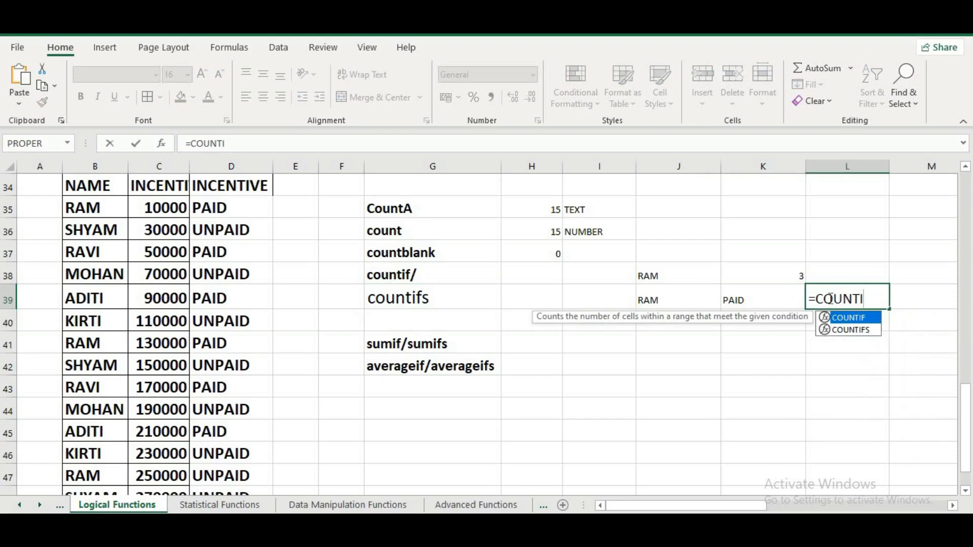
type("FS")
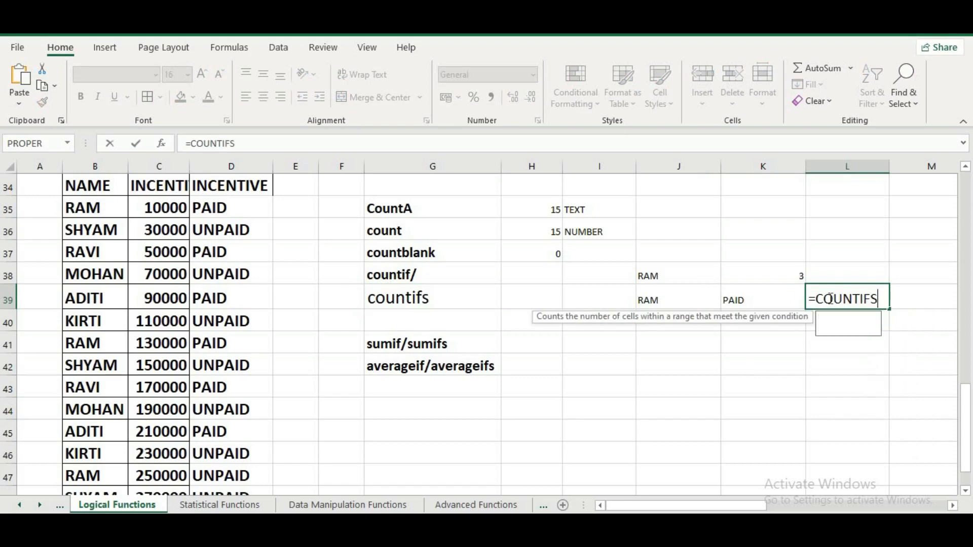
type("(")
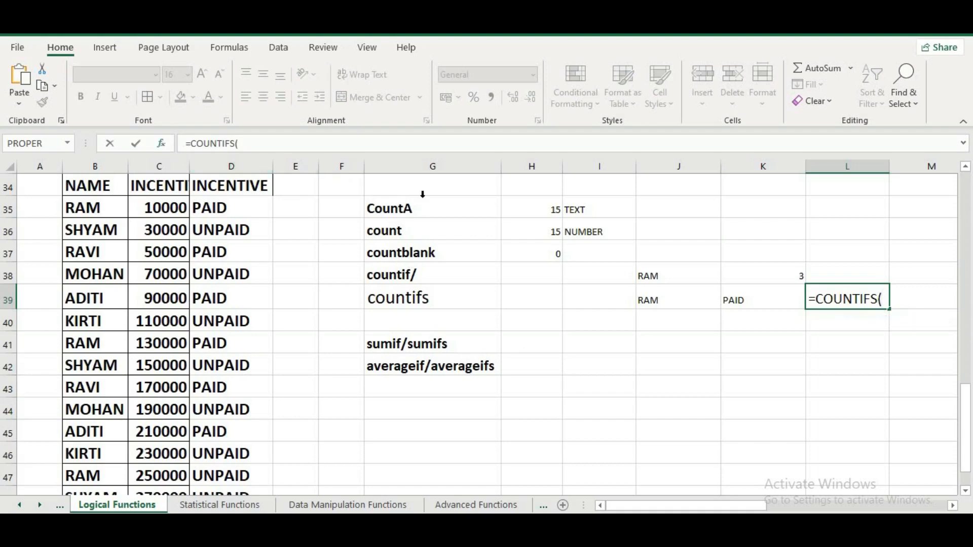
key("ctrl+a")
left_click_drag(442, 168, 464, 264)
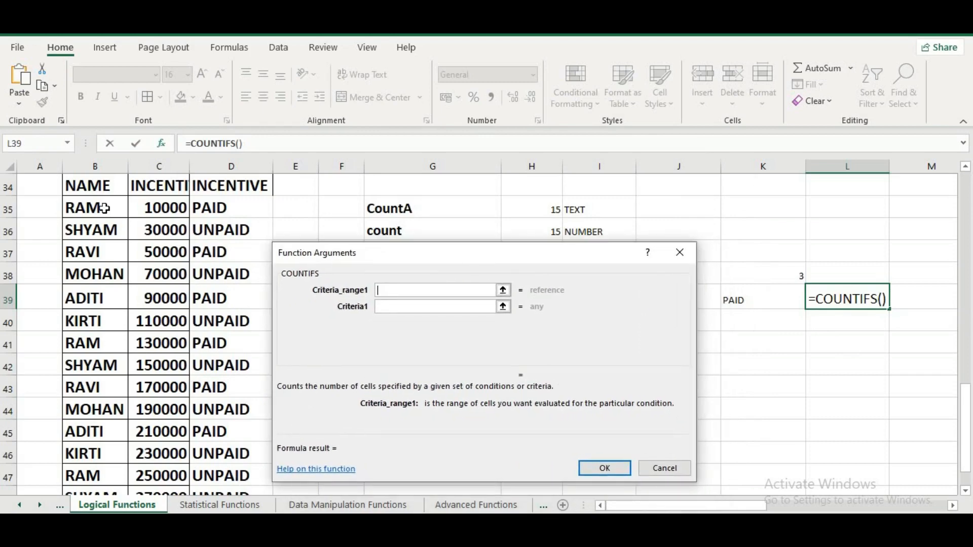
left_click_drag(104, 208, 113, 451)
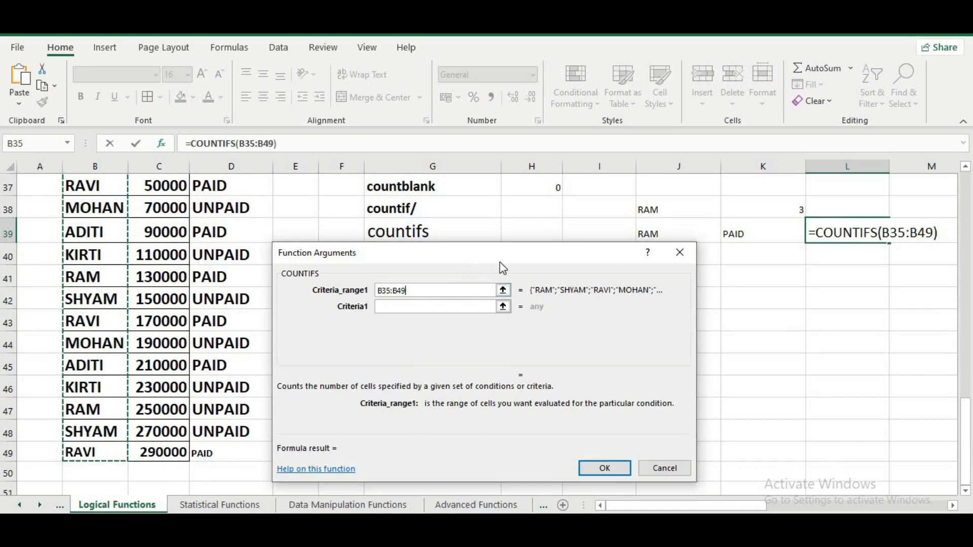
left_click_drag(503, 268, 572, 323)
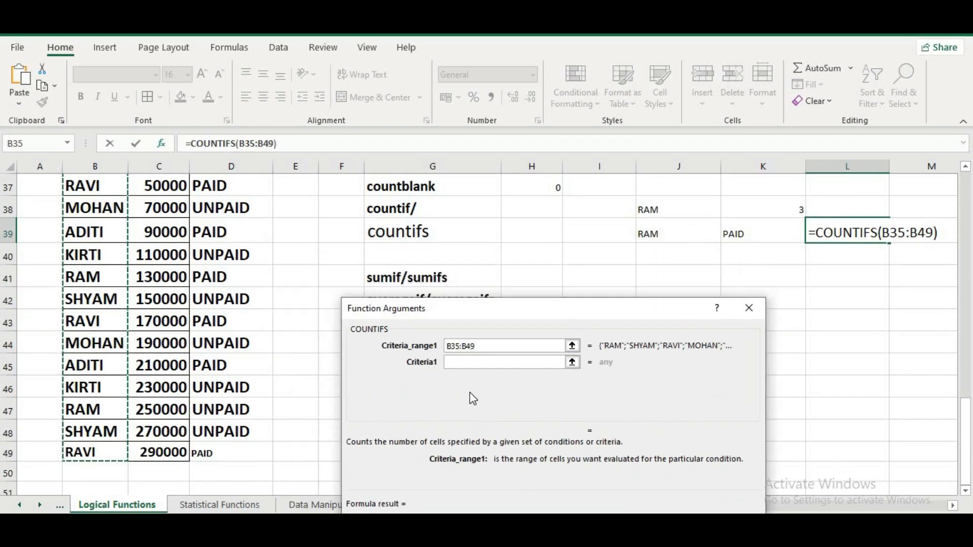
left_click(482, 363)
left_click(672, 241)
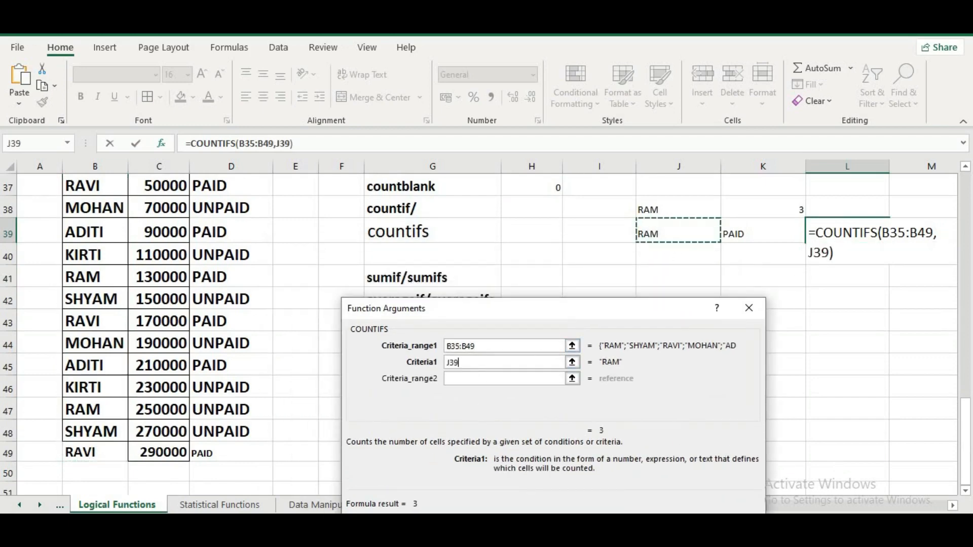
Add D35:D49 as the second criteria range with K39 as its criterion, and finish the COUNTIFS formula
left_click(497, 379)
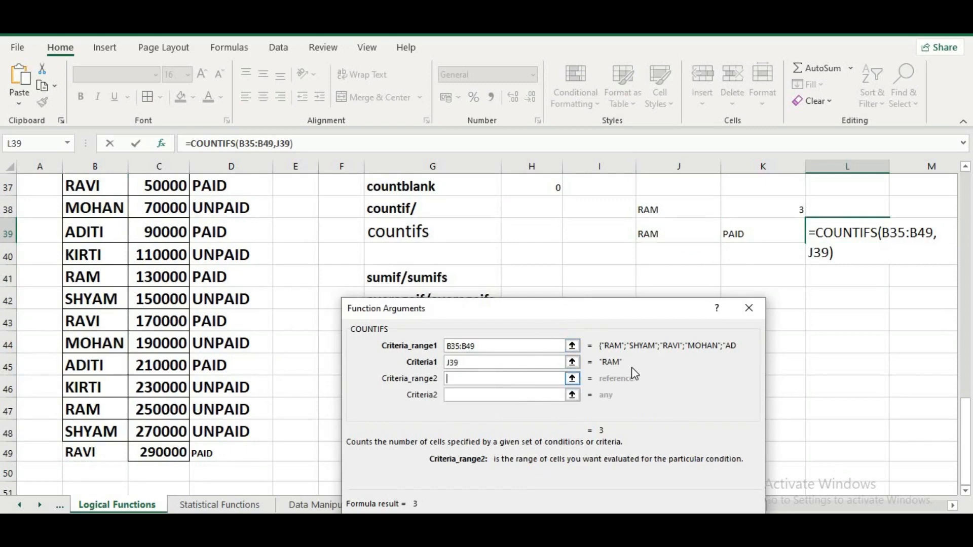
scroll(250, 232, "up", 2)
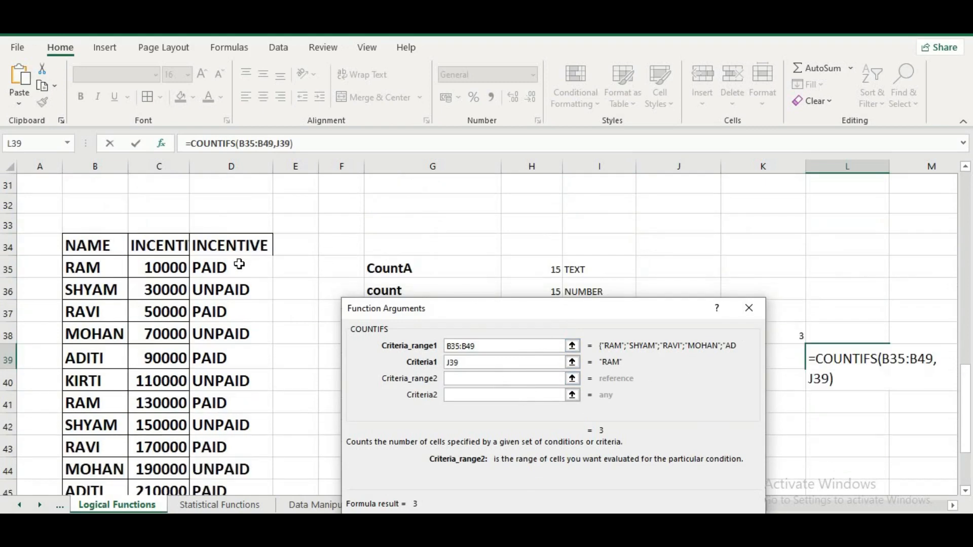
left_click_drag(249, 263, 251, 451)
left_click(467, 400)
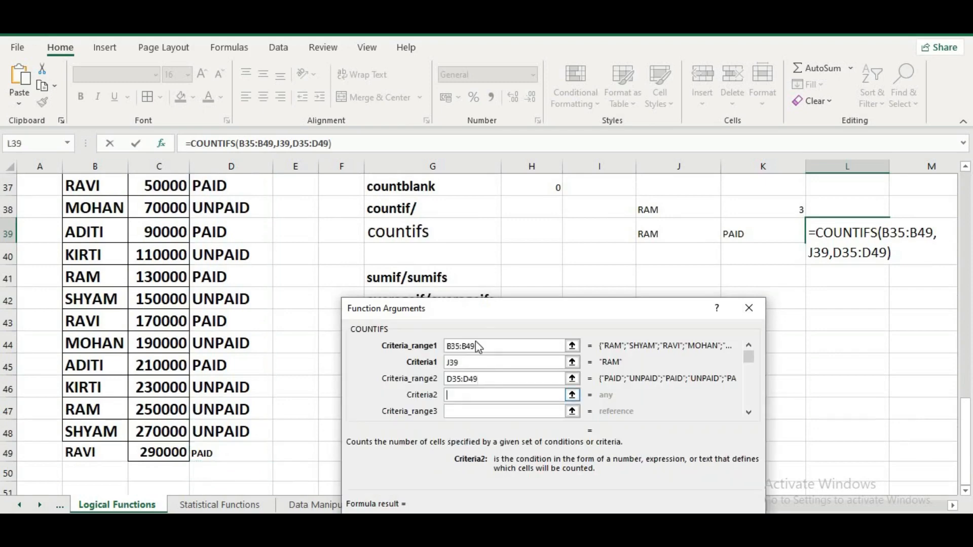
left_click(751, 243)
key("Return")
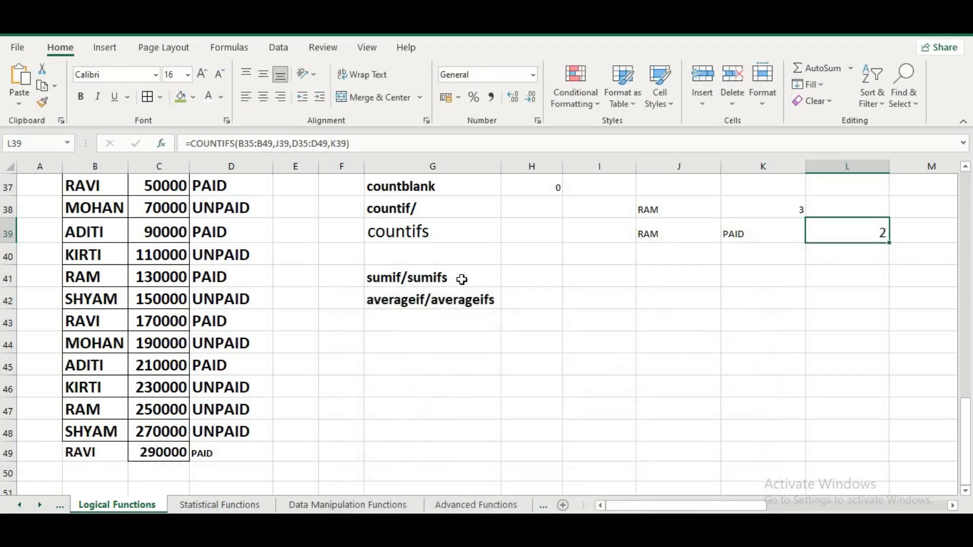
Replace the labels in G41 and G42 with SUMIF and SUMIFS
left_click(407, 273)
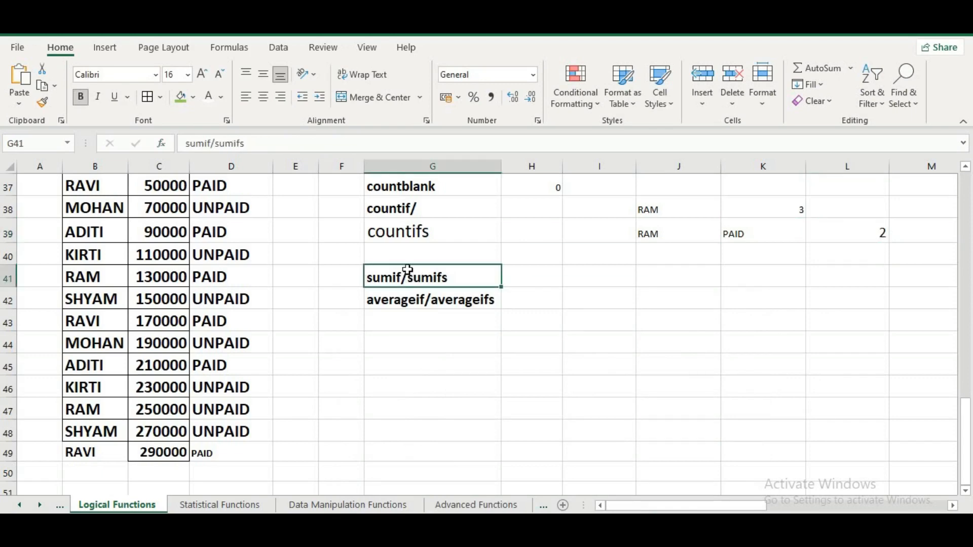
type("SUM")
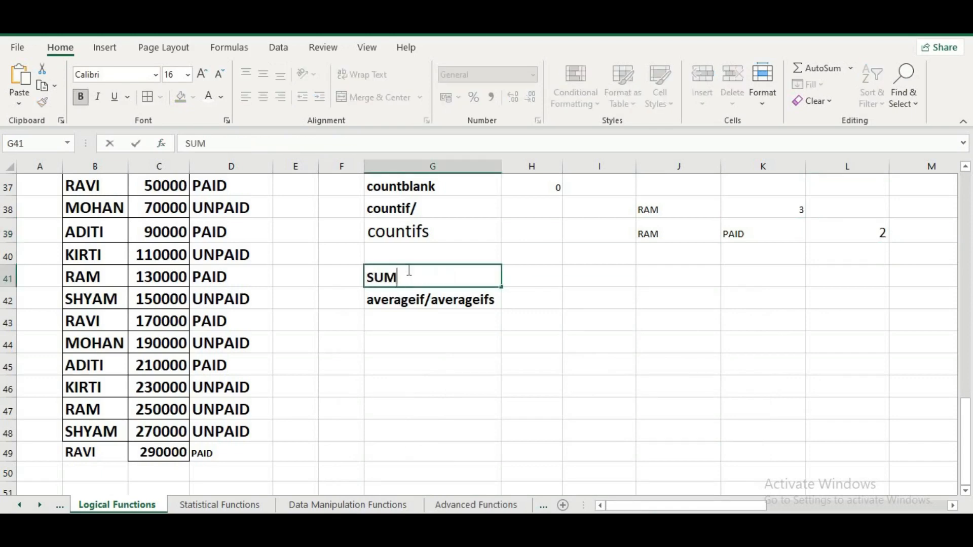
type("IFS")
key("Return")
type("SUM")
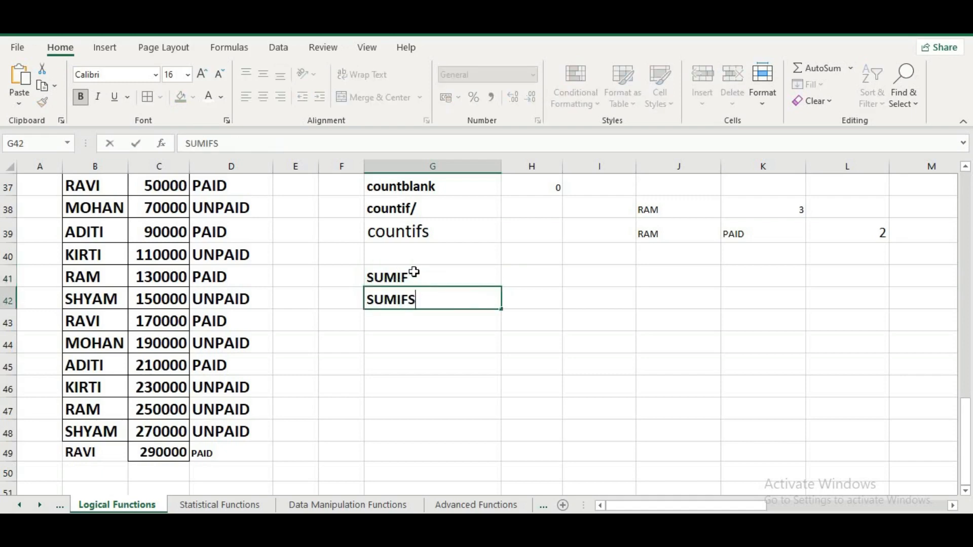
key("Return")
Enter the labels AVERAGEIF in G43 and AVERAGEIFS in G44
type("AVERAGE")
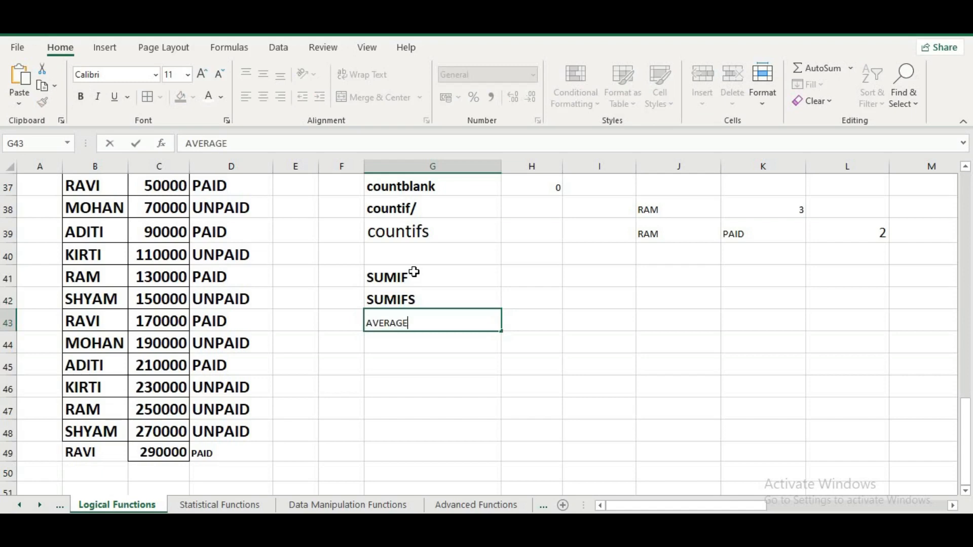
type("IF")
key("Return")
type("A")
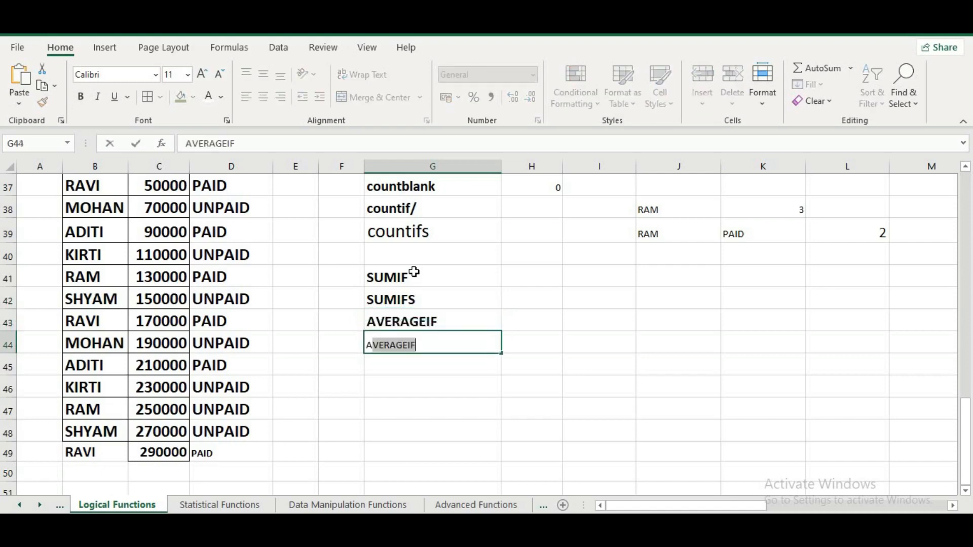
type("VERAGE")
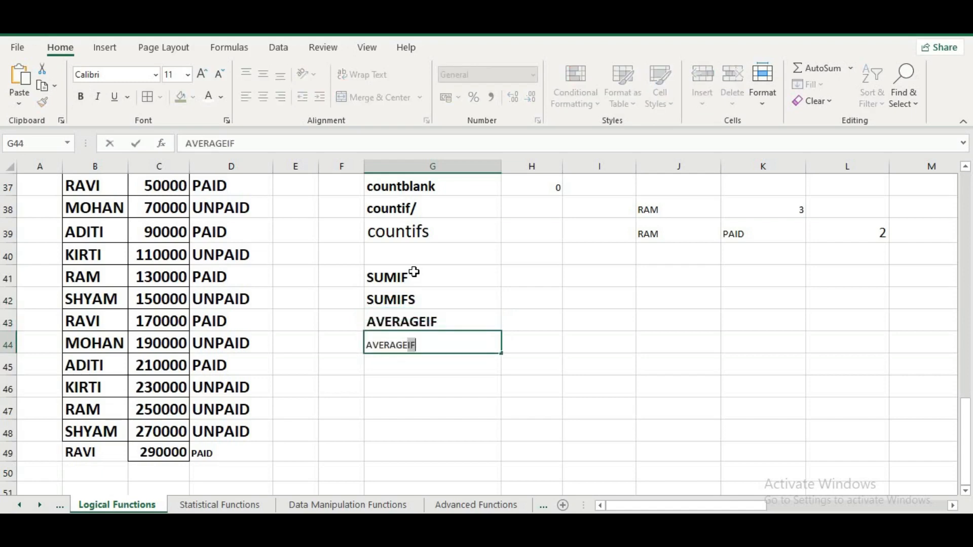
type("IFS")
key("Return")
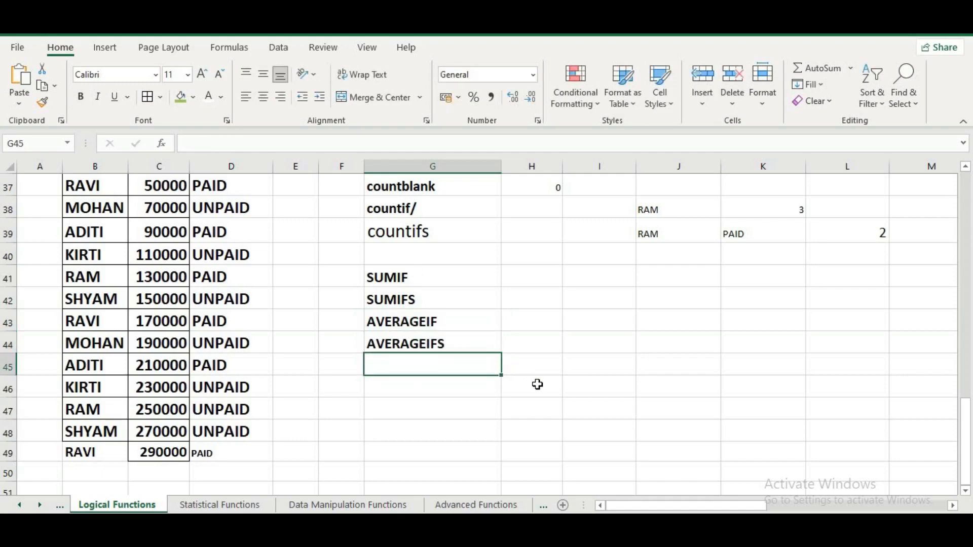
Enter the labels MAXIF in G45 and MINIF in G46
type("MAXIF")
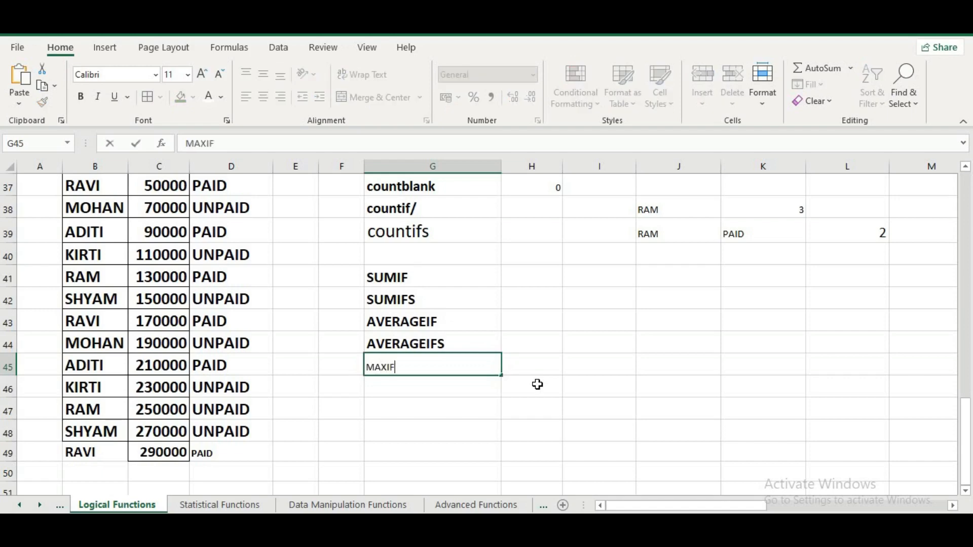
key("Return")
type("MIN ")
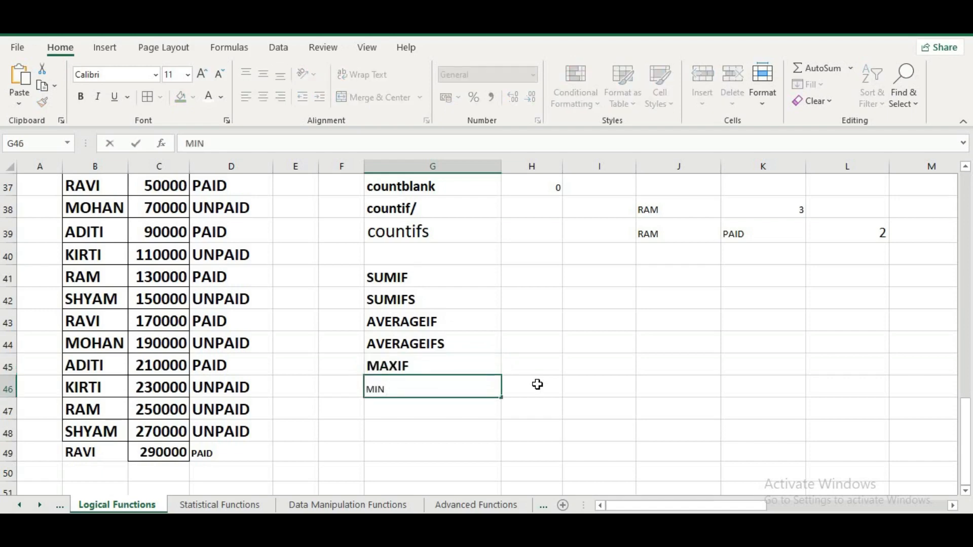
type("F")
key("Return")
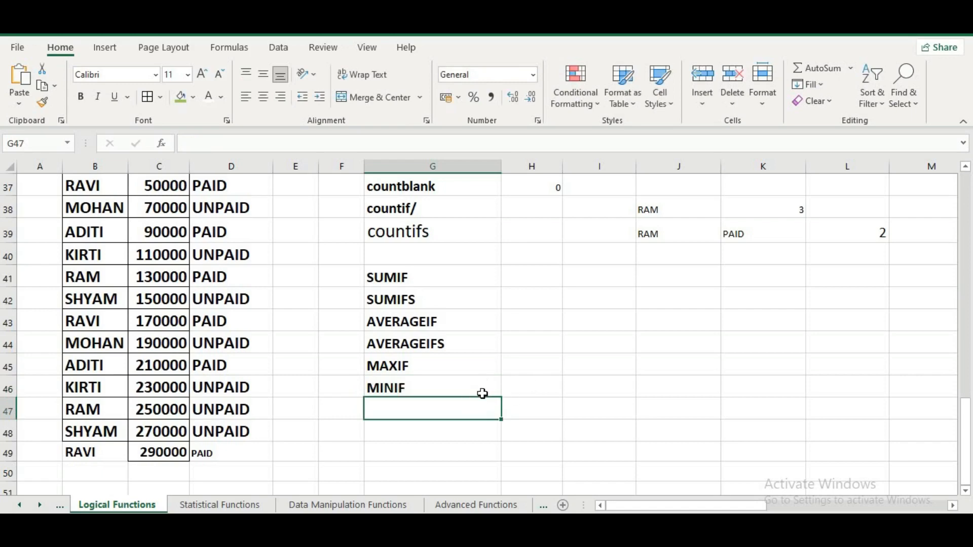
Copy the first name of the table from B35 into I41 as the SUMIF criterion
scroll(230, 259, "up", 3)
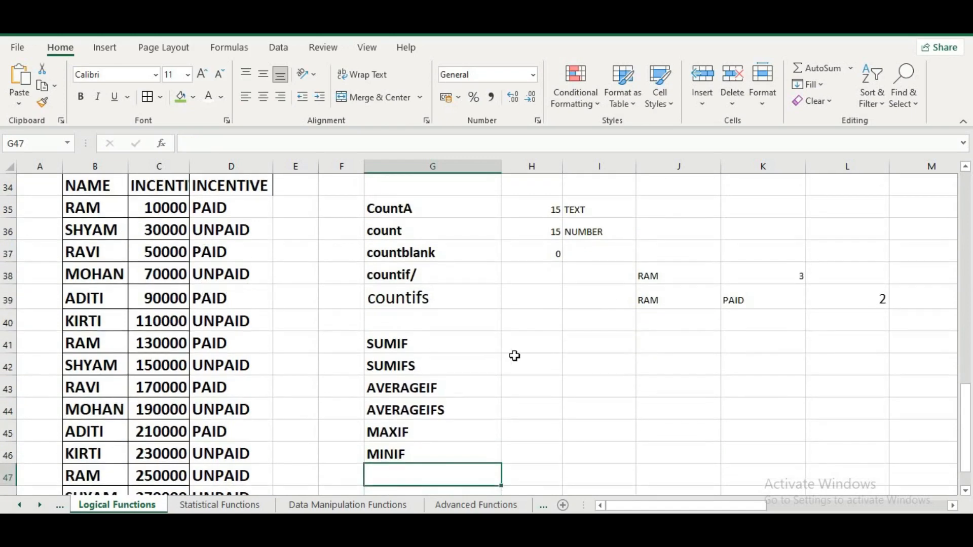
left_click(89, 214)
key("ctrl+c")
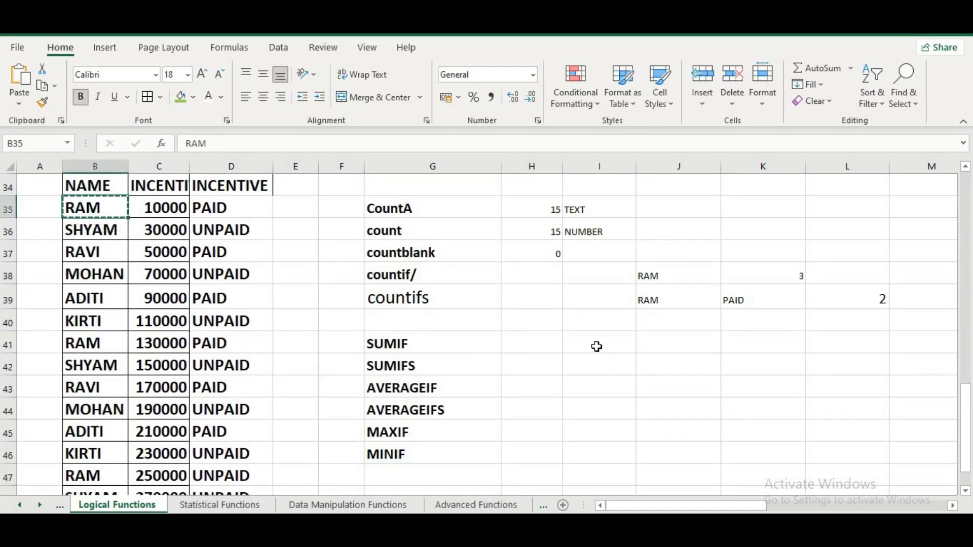
left_click(596, 347)
key("ctrl+v")
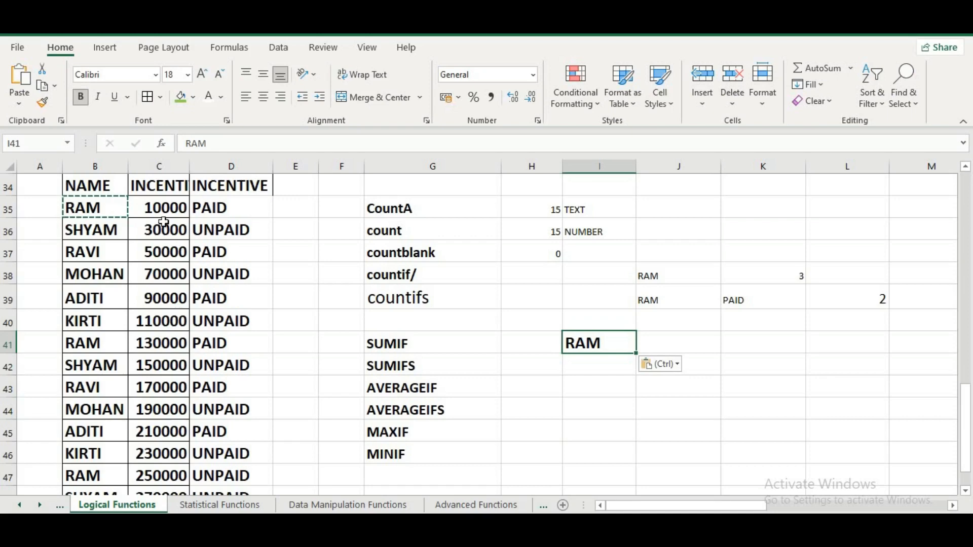
Start a SUMIFS formula in J41 with the incentive amounts C35:C49 as the sum range
left_click(719, 344)
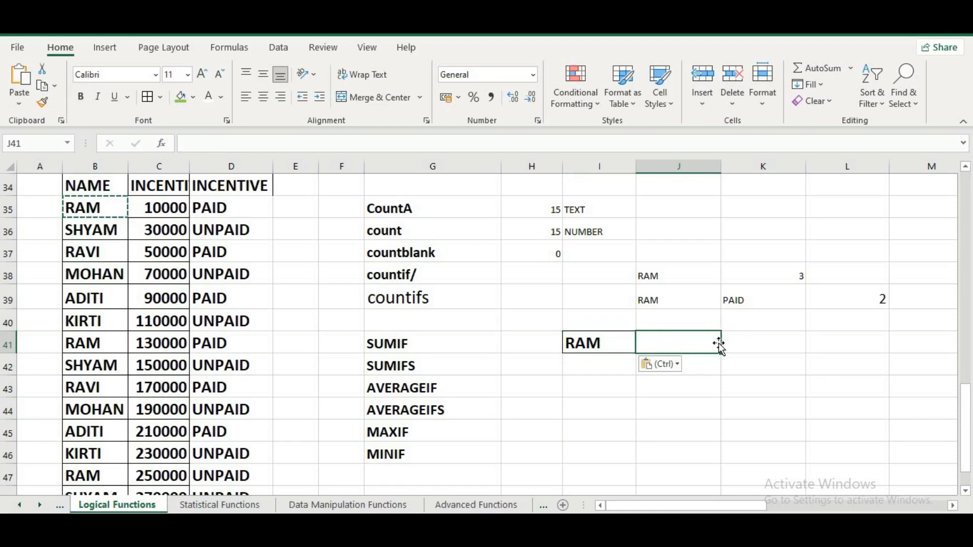
type("=S")
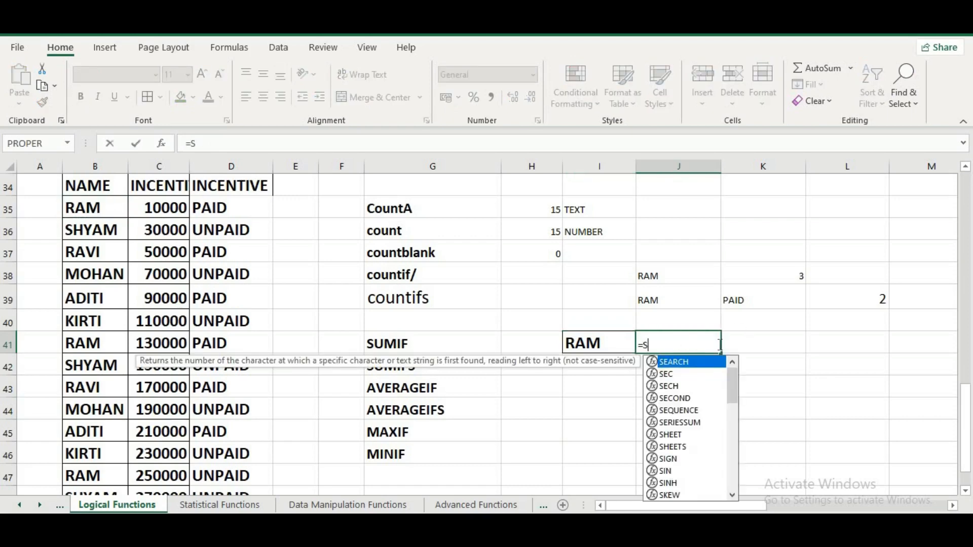
type("UMIFS")
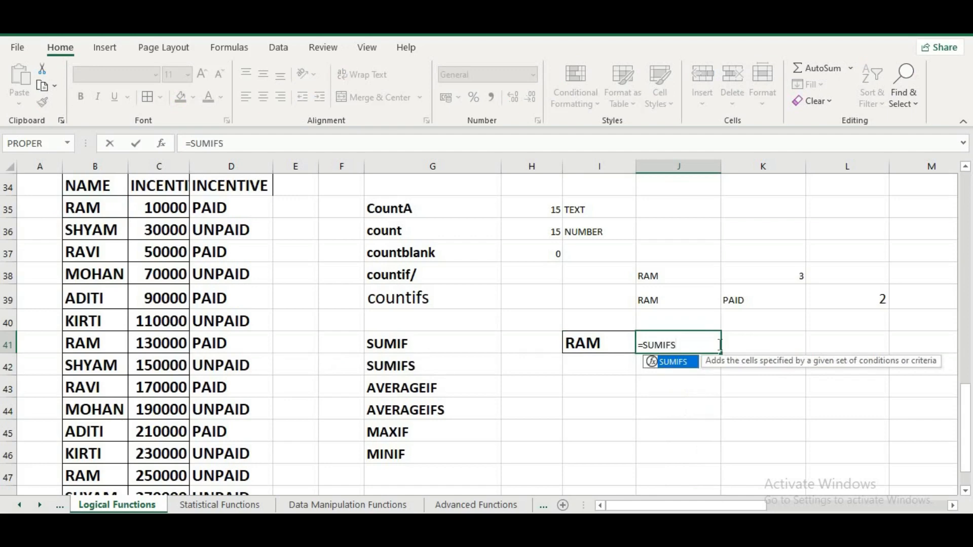
type("(")
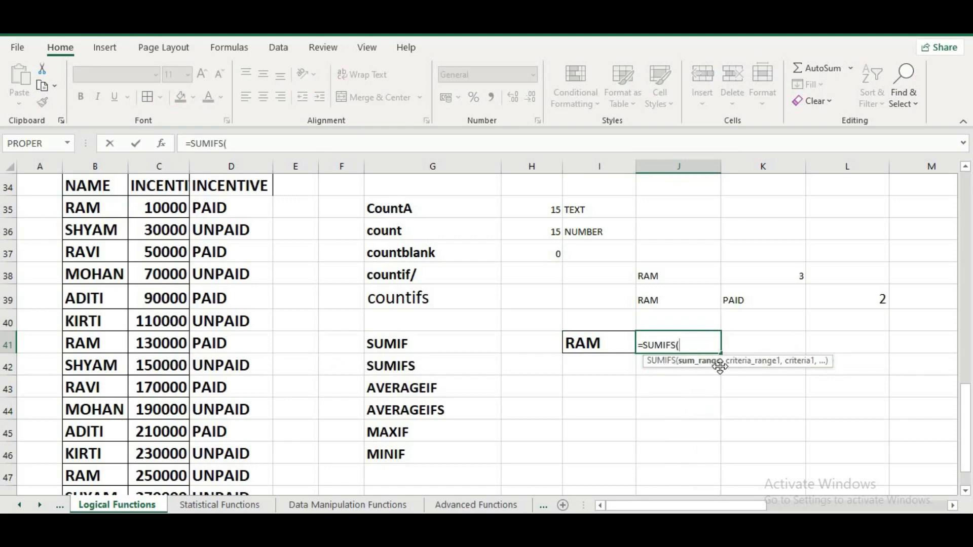
left_click_drag(171, 212, 176, 458)
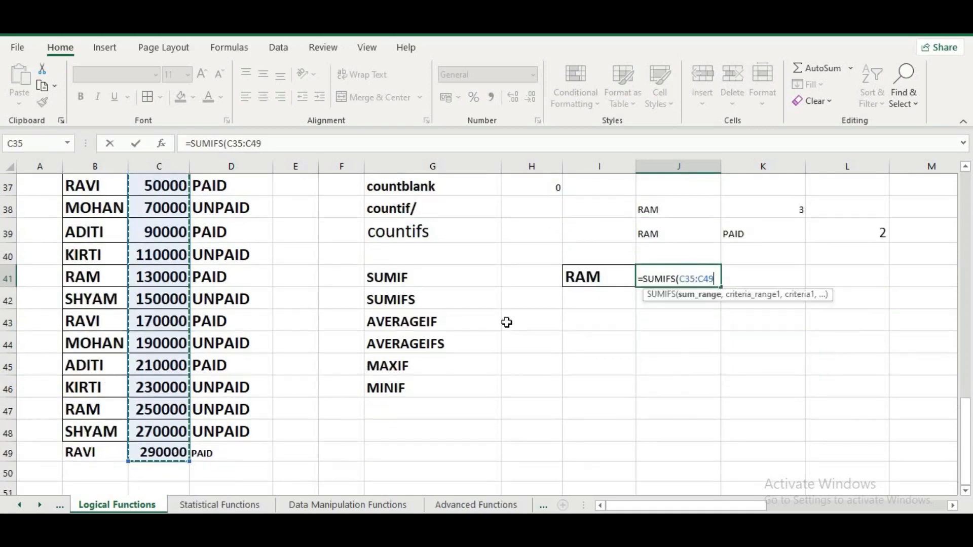
type(",")
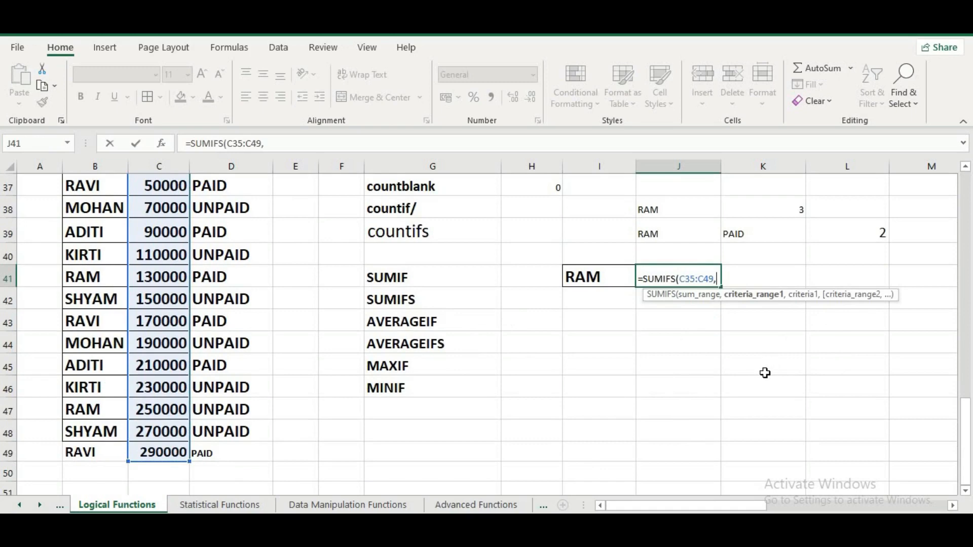
left_click(607, 278)
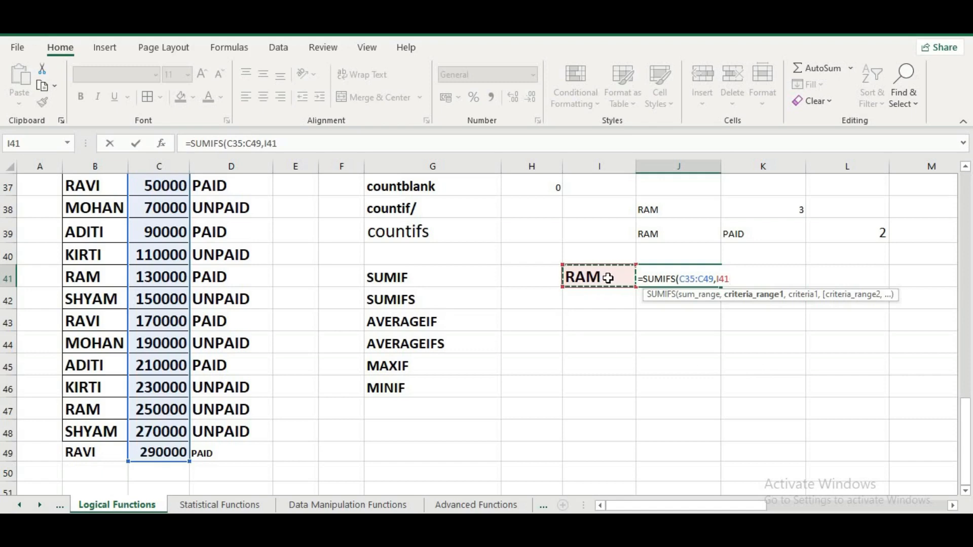
key("BackSpace")
key("BackSpace")
key("BackSpace")
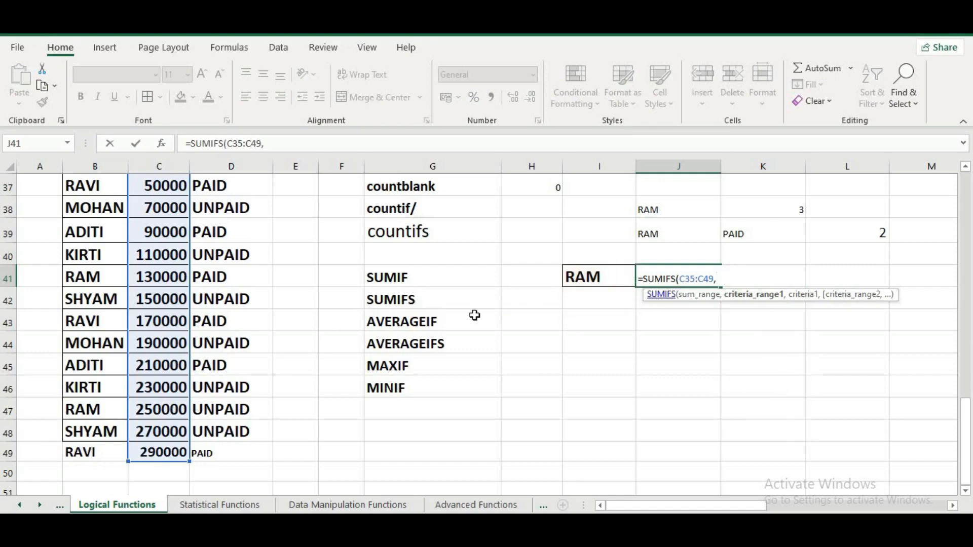
Complete the SUMIFS formula in J41 with the names B35:B49 as criteria range and I41 as criterion
scroll(186, 327, "up", 2)
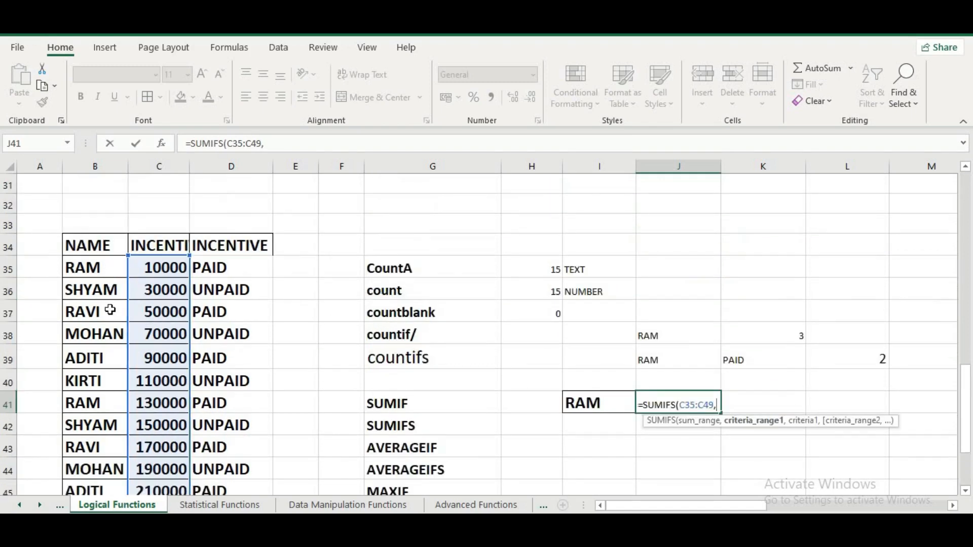
left_click_drag(96, 267, 81, 452)
type(",")
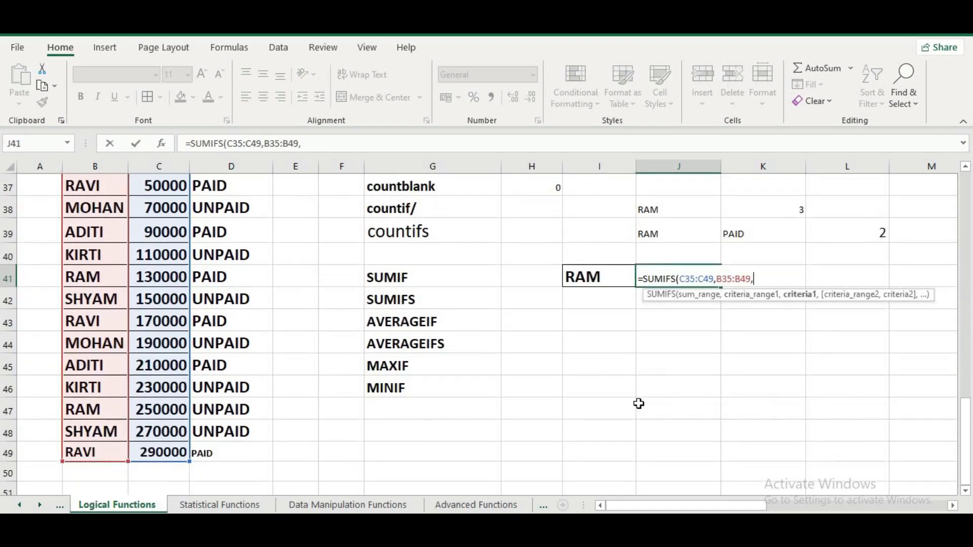
left_click(592, 277)
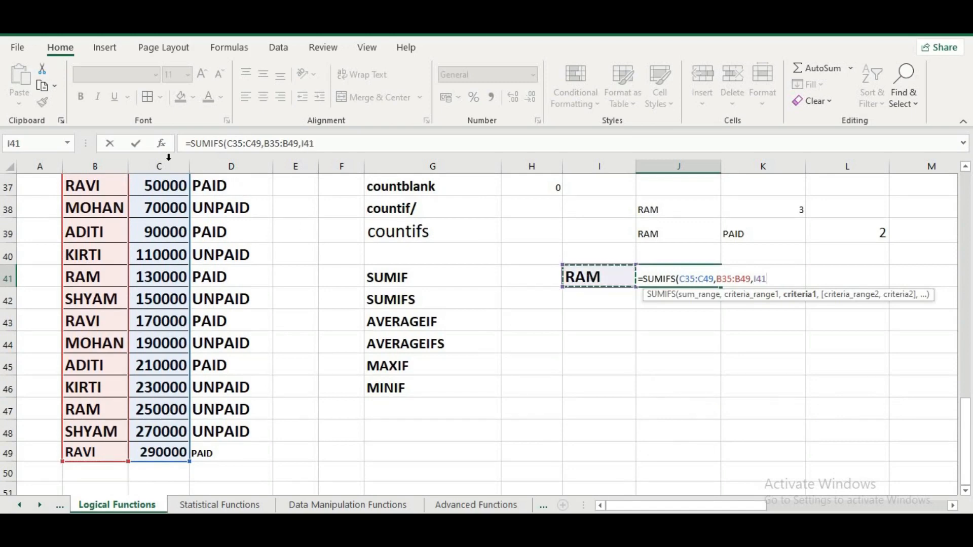
left_click(137, 144)
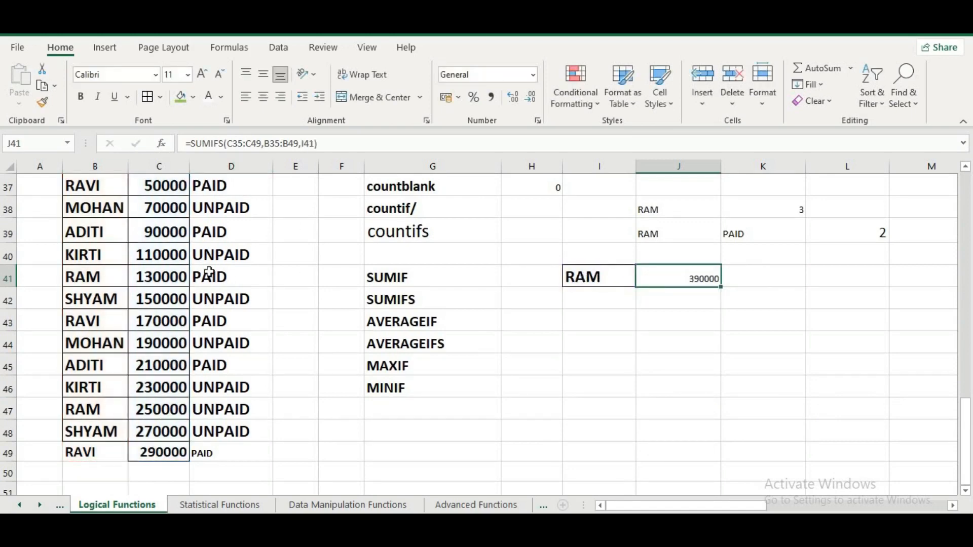
scroll(209, 273, "up", 1)
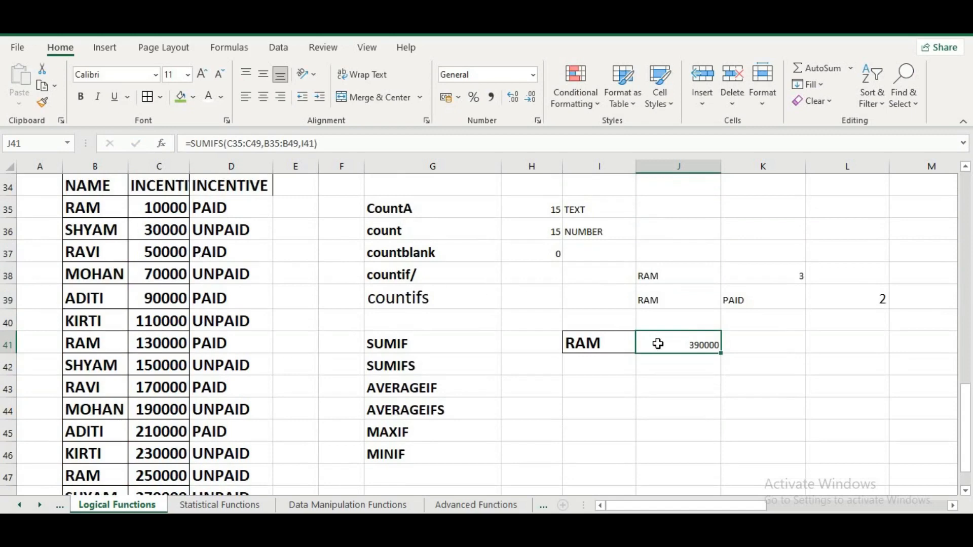
scroll(632, 412, "down", 1)
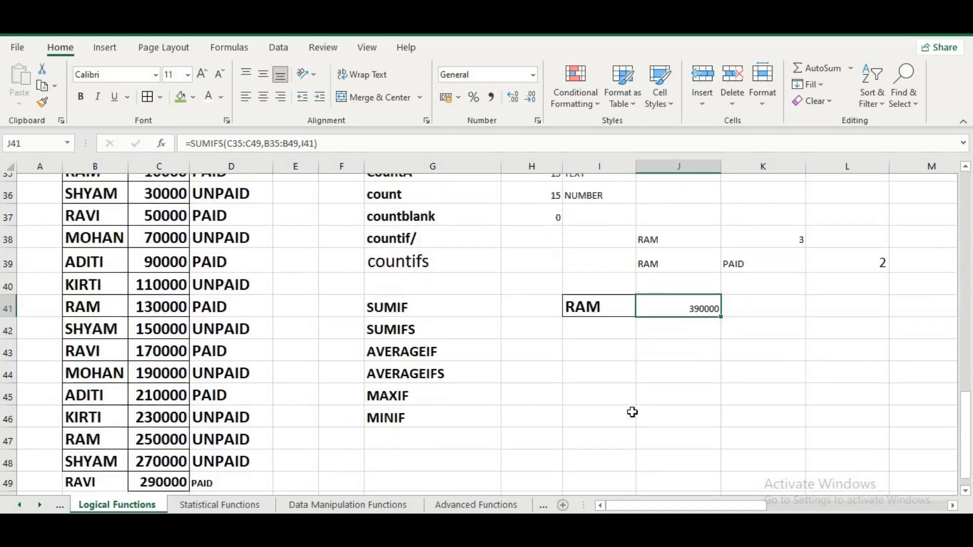
scroll(630, 402, "up", 1)
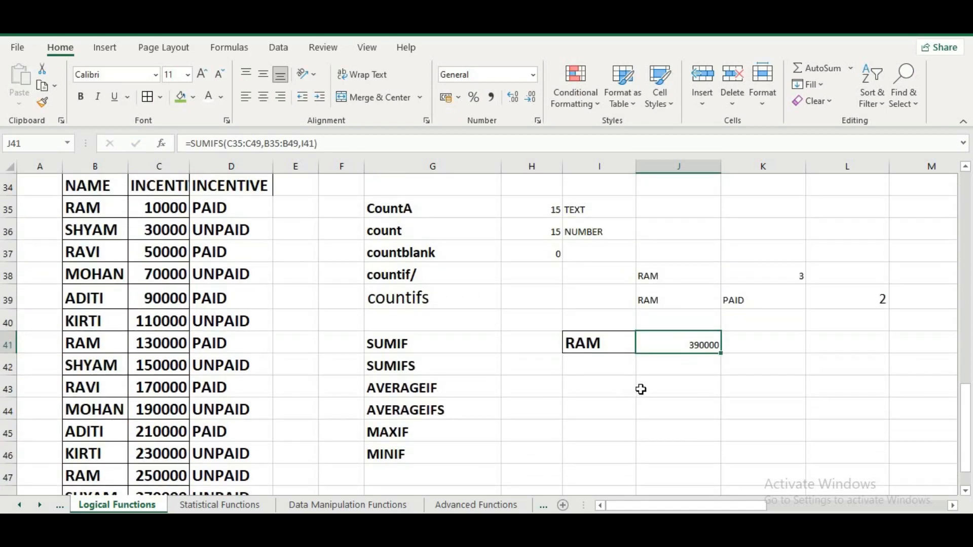
left_click(601, 347)
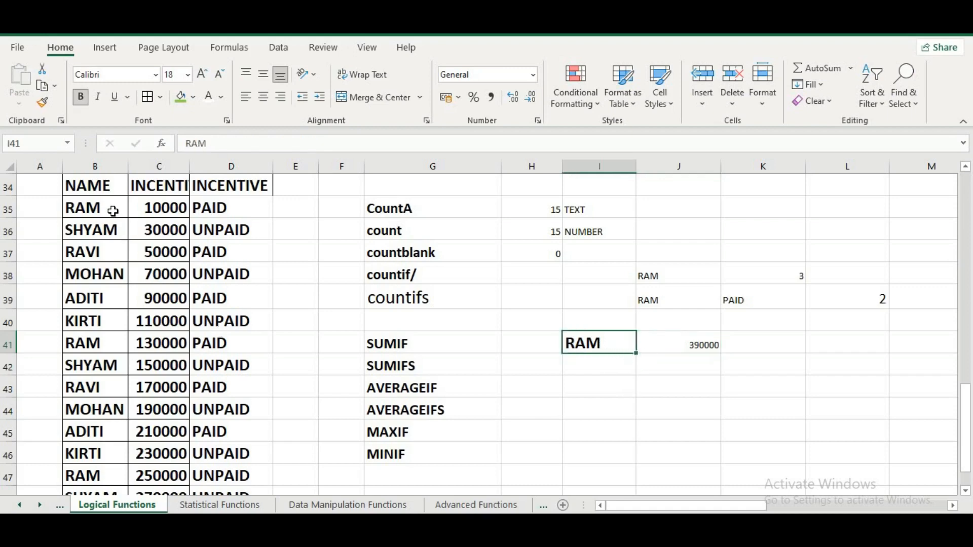
Copy the first four names of the table, B35:B38, into the cells starting at G49
left_click_drag(113, 211, 115, 277)
key("ctrl+c")
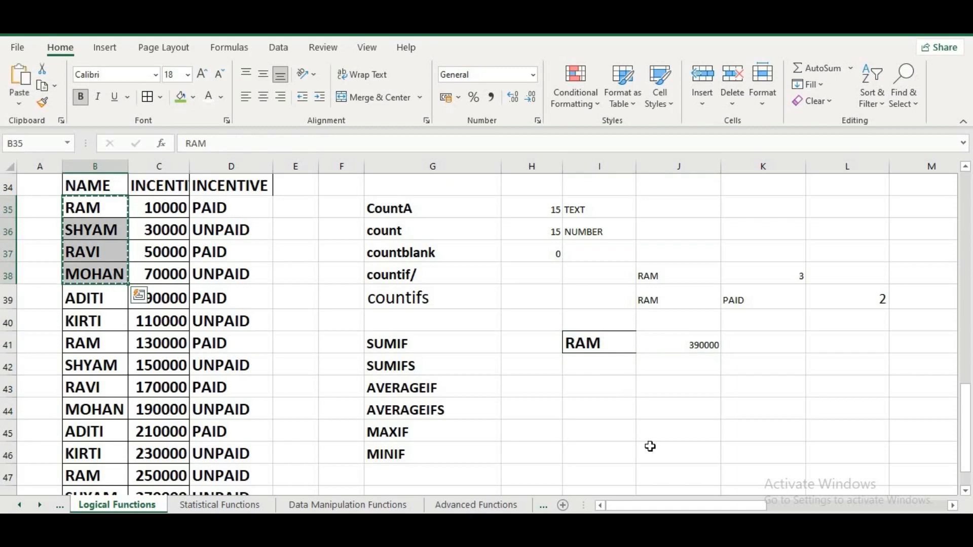
scroll(577, 434, "down", 2)
left_click(439, 378)
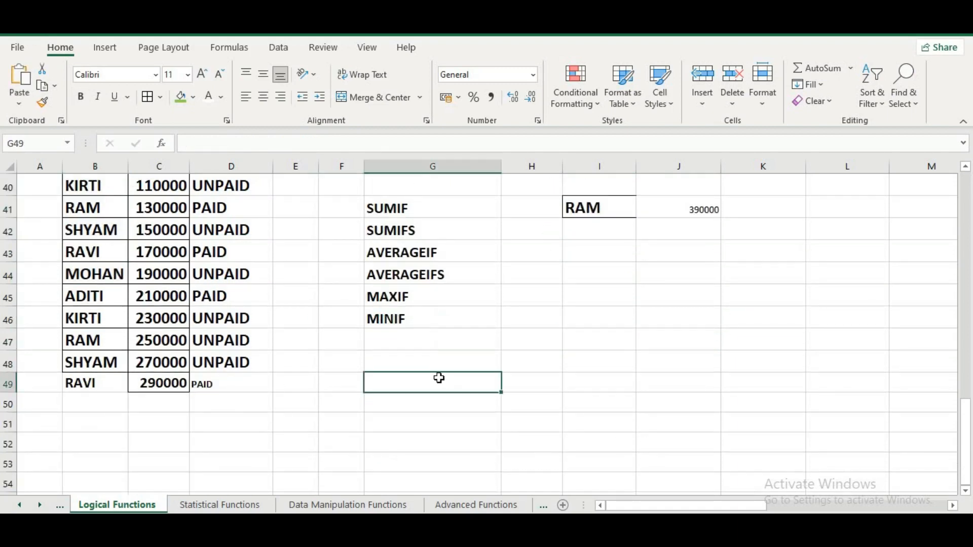
key("ctrl+v")
Enter the column heading SUMIFS in H48, above the cells beside the copied names
left_click(446, 365)
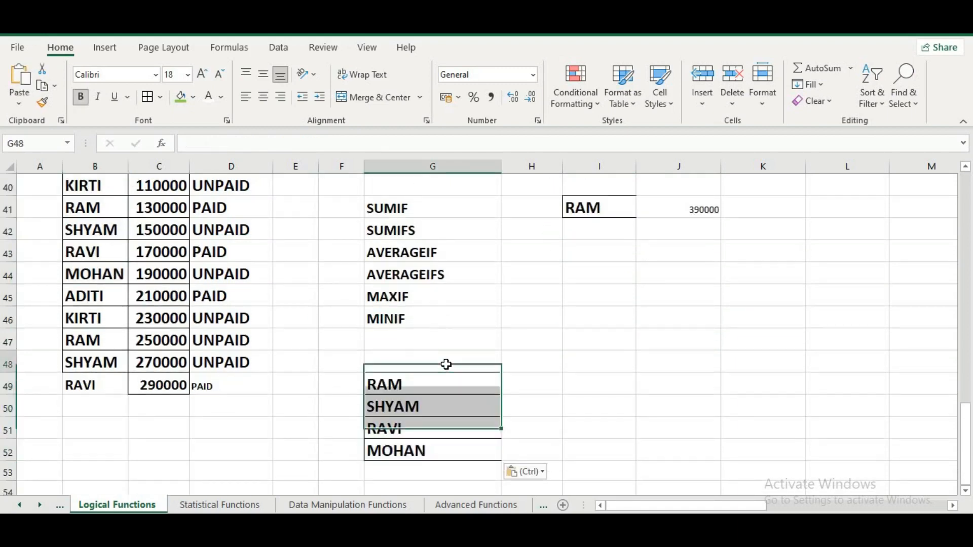
type("S")
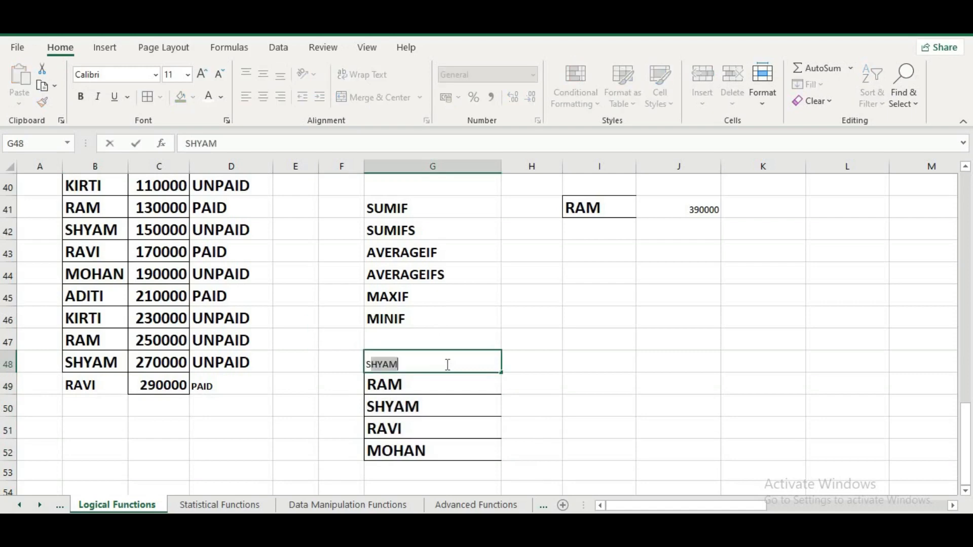
key("BackSpace")
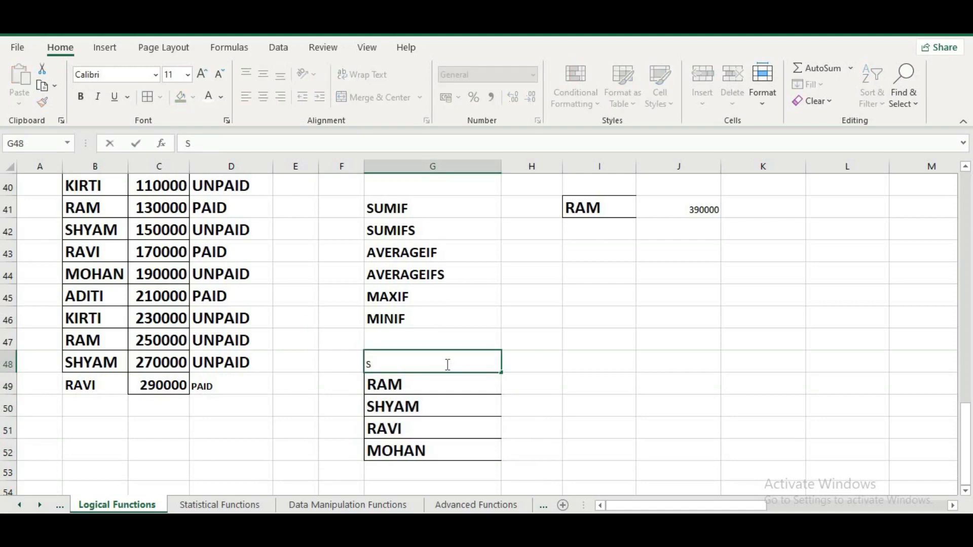
key("Tab")
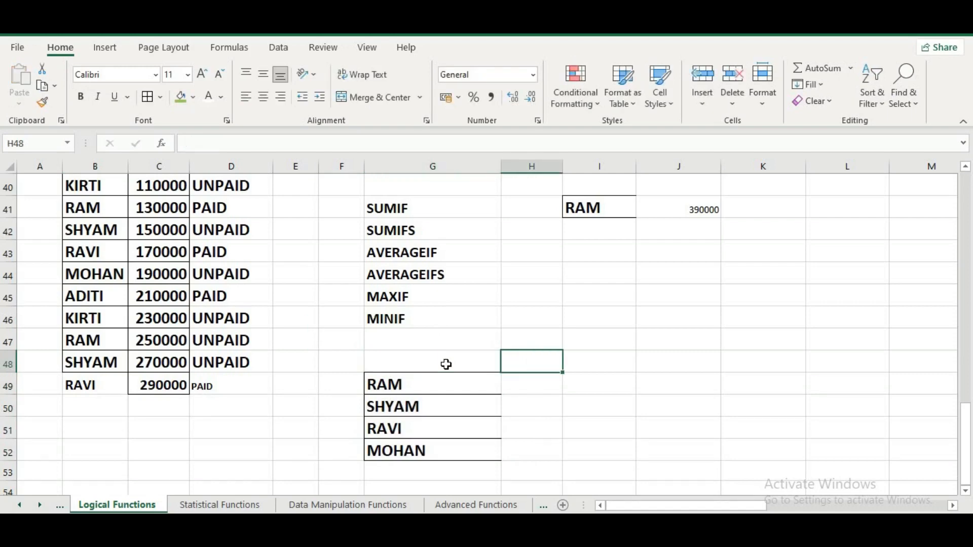
type("SUMIFS")
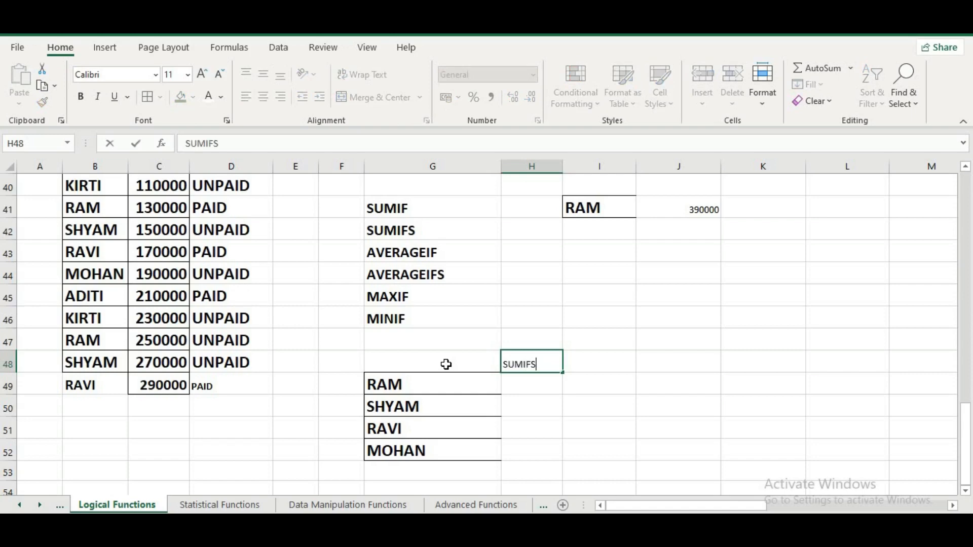
key("Tab")
key("Return")
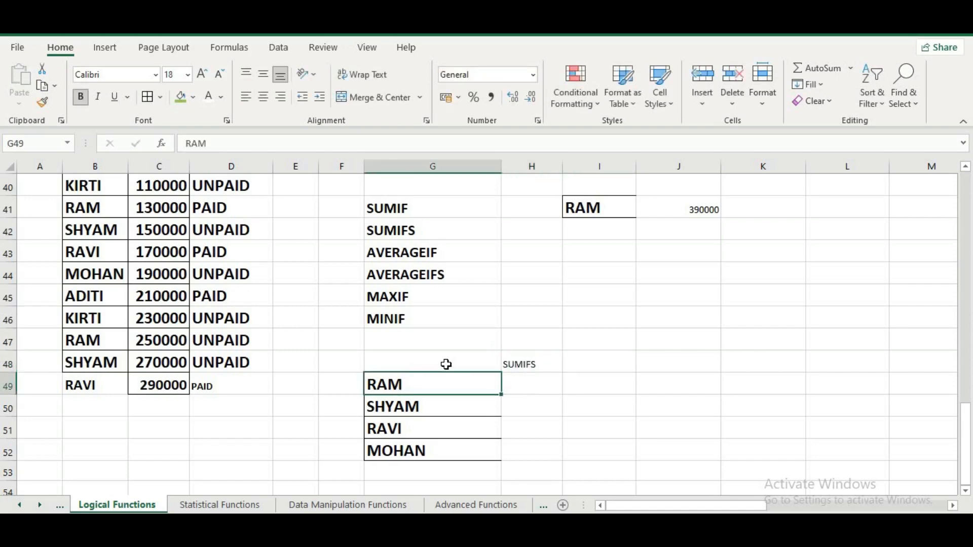
Start a SUMIFS formula in H49 and set its Sum_range to C35:C49 in the Function Arguments dialog
key("Right")
type("=")
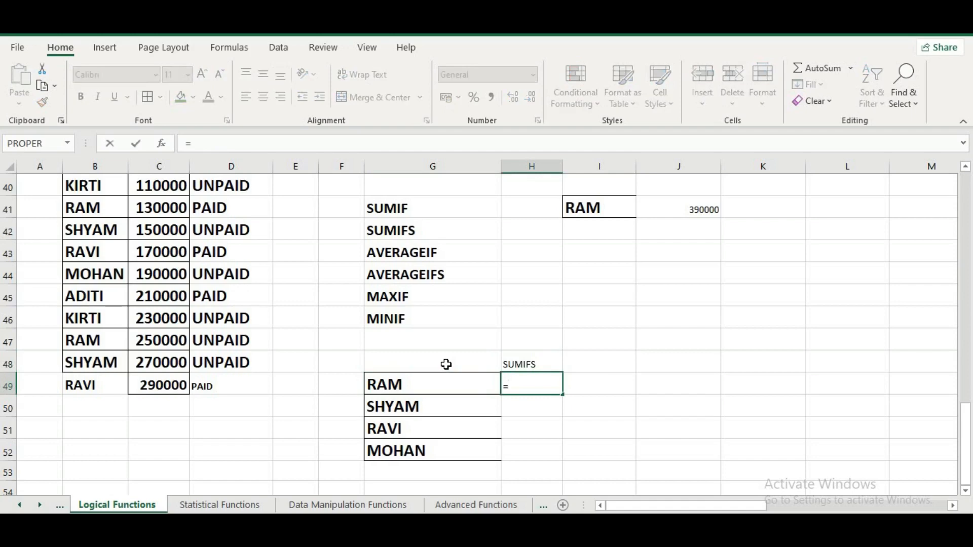
type("SUMI")
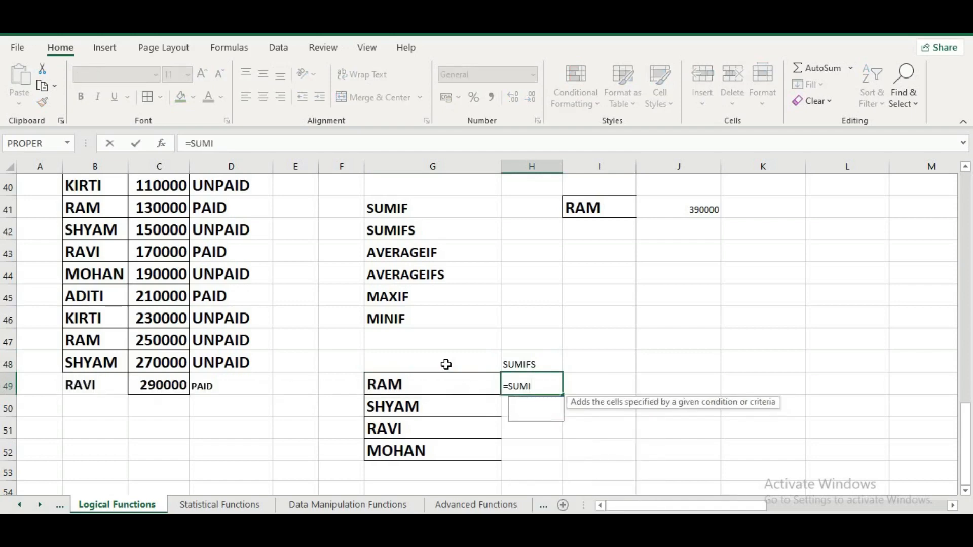
type("FS(")
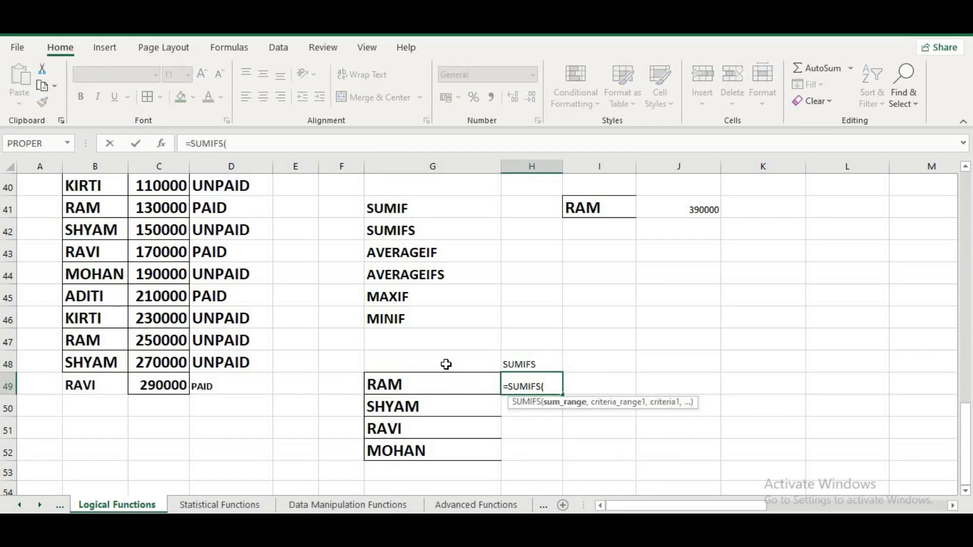
left_click(161, 143)
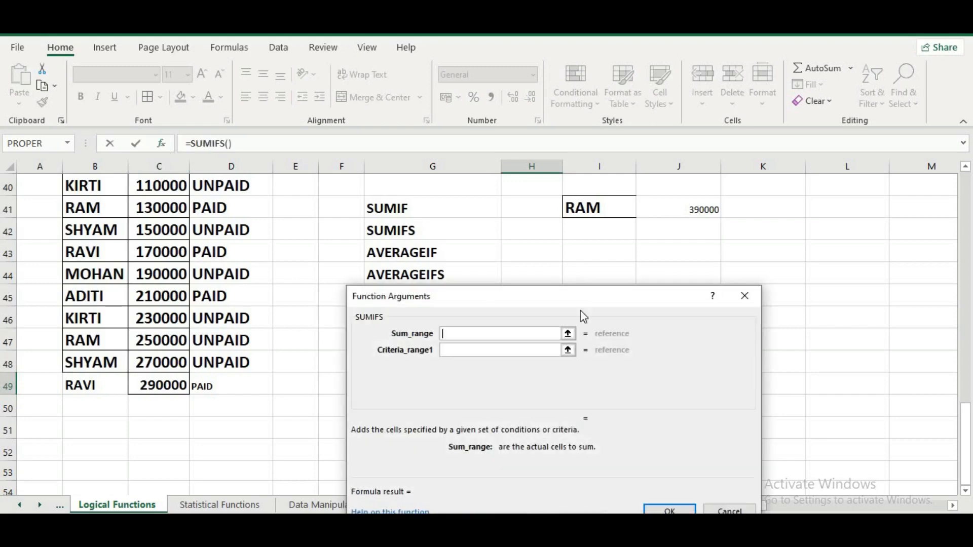
left_click_drag(582, 303, 875, 165)
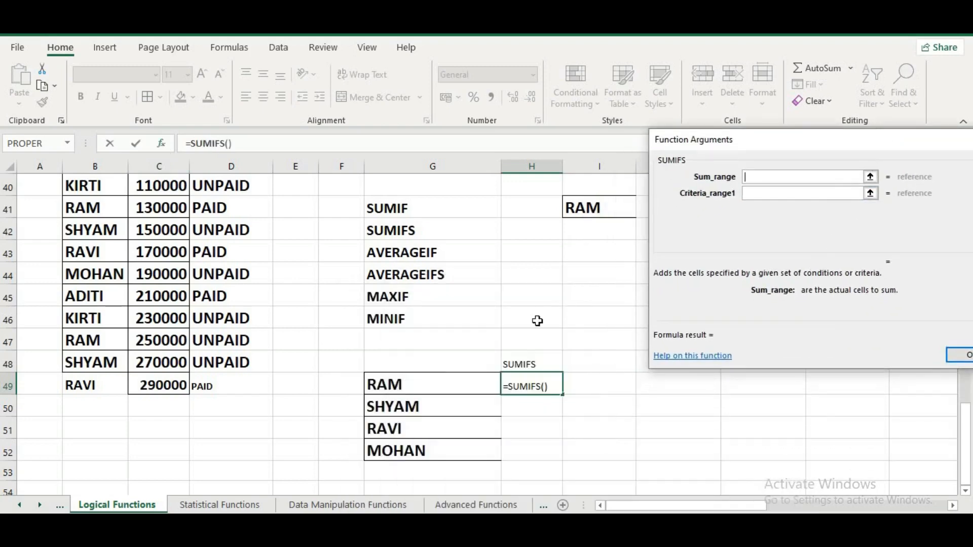
scroll(238, 347, "up", 2)
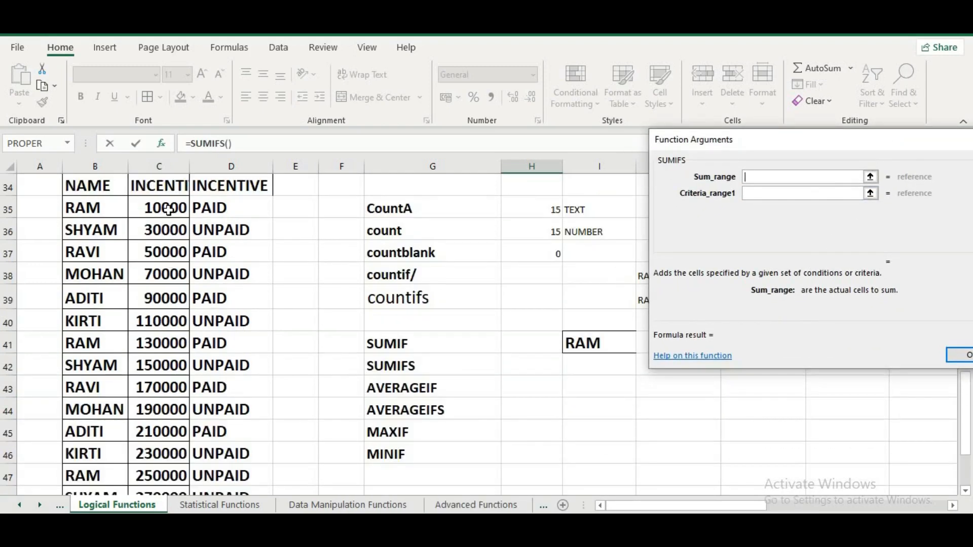
left_click_drag(168, 209, 173, 451)
Set Criteria_range1 to B35:B49 and Criteria1 to G49, and confirm the SUMIFS formula in H49
left_click(760, 193)
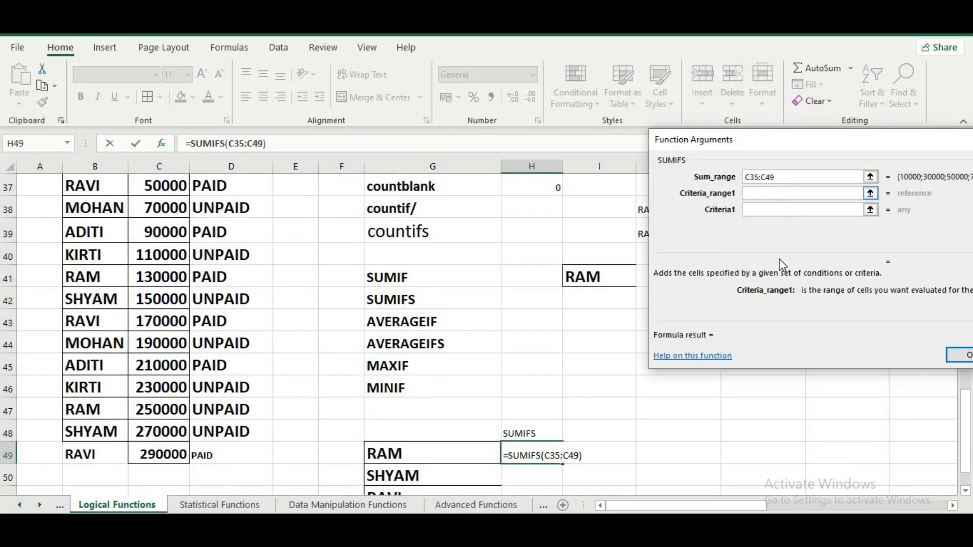
scroll(666, 285, "up", 2)
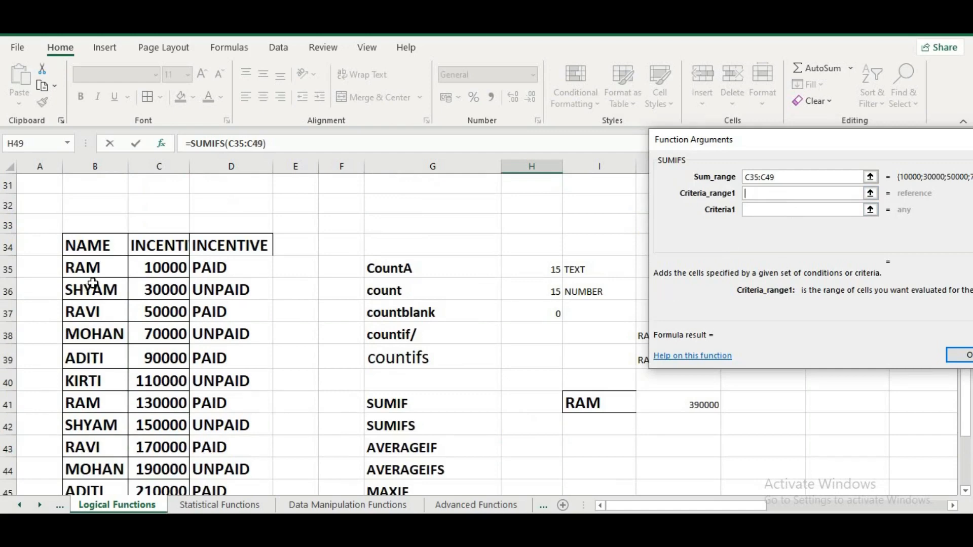
left_click_drag(104, 269, 100, 449)
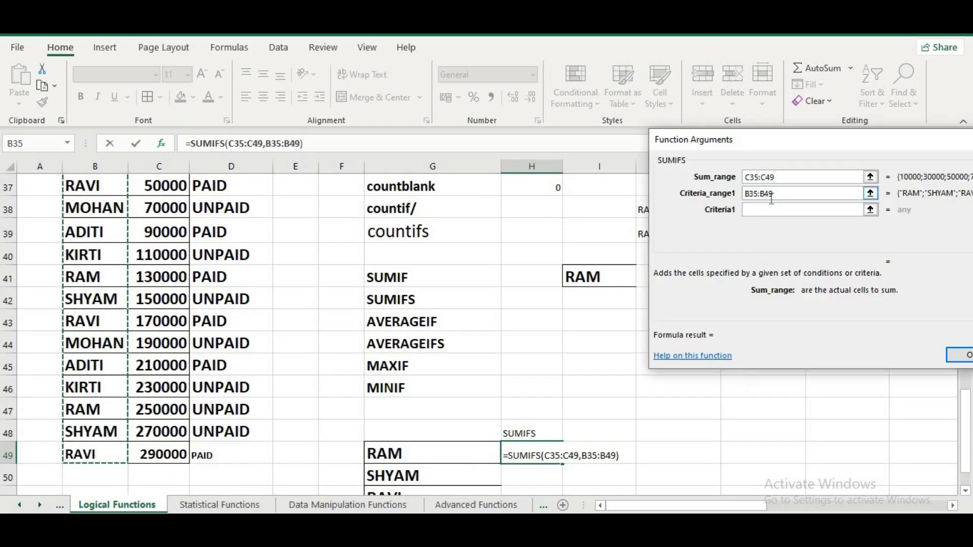
key("Tab")
left_click(436, 448)
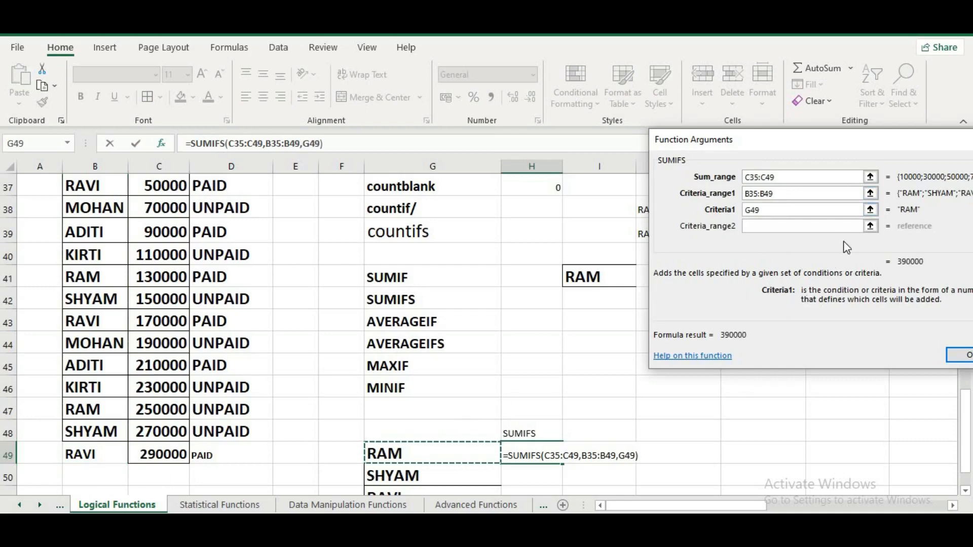
left_click(960, 357)
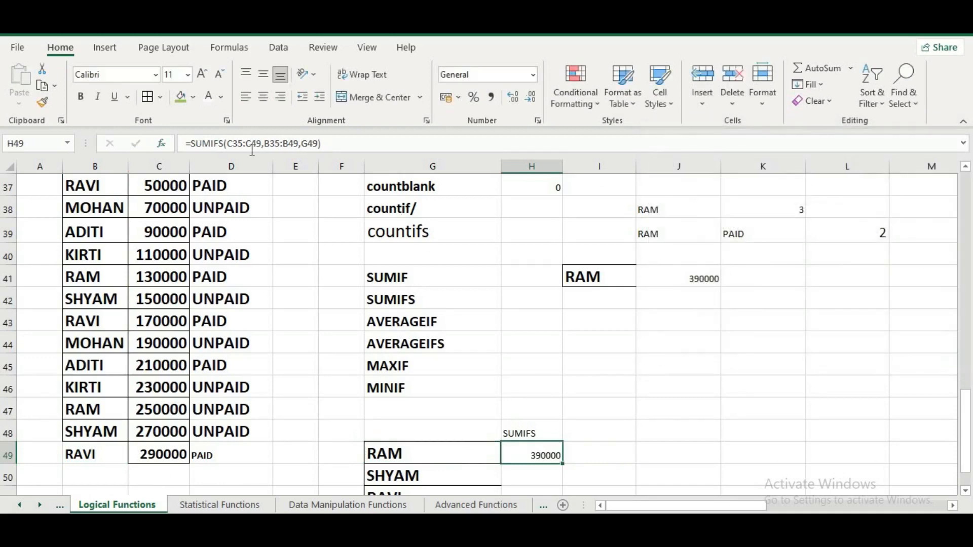
left_click(226, 142)
key("BackSpace")
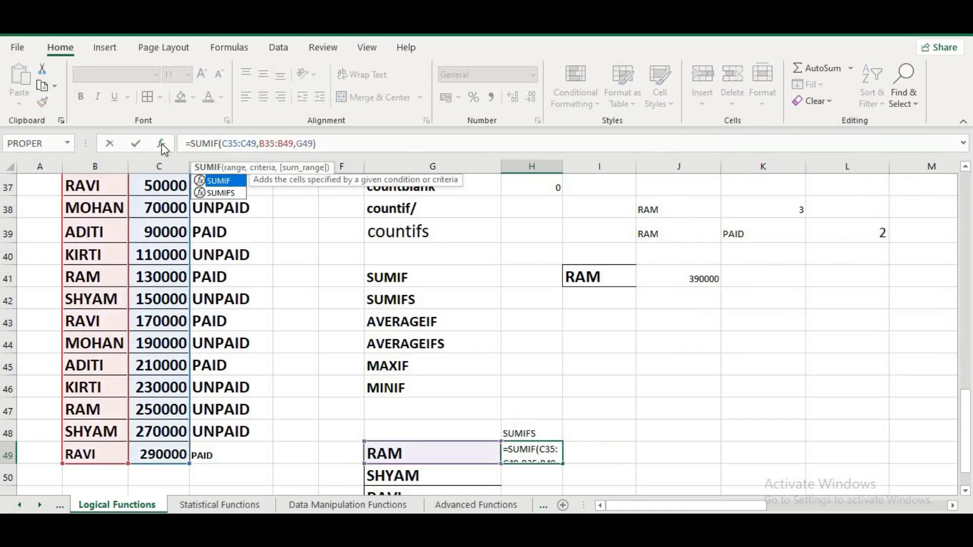
left_click(161, 144)
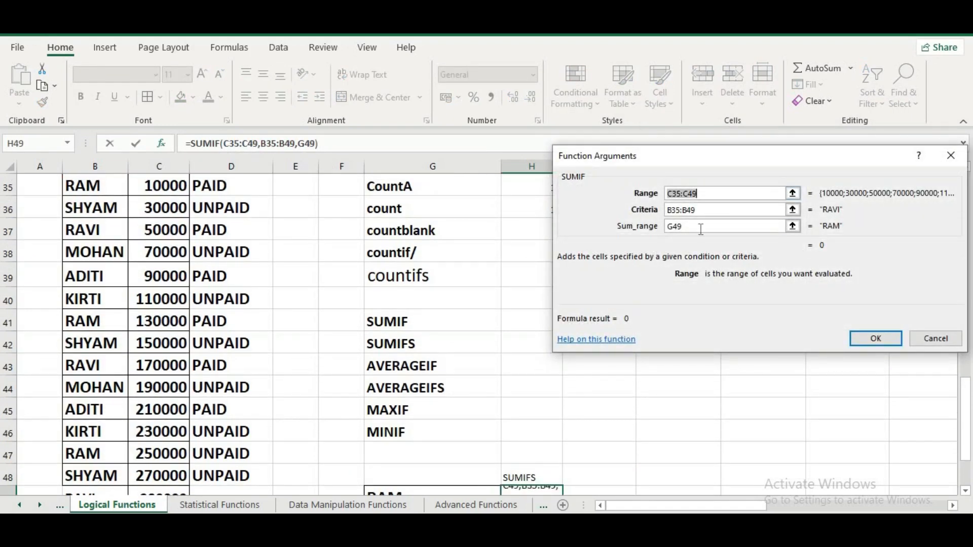
left_click(715, 195)
left_click(942, 339)
Replace the formula in H49 with a SUMIF whose Range is B35:B49, set in the Function Arguments dialog
type("=")
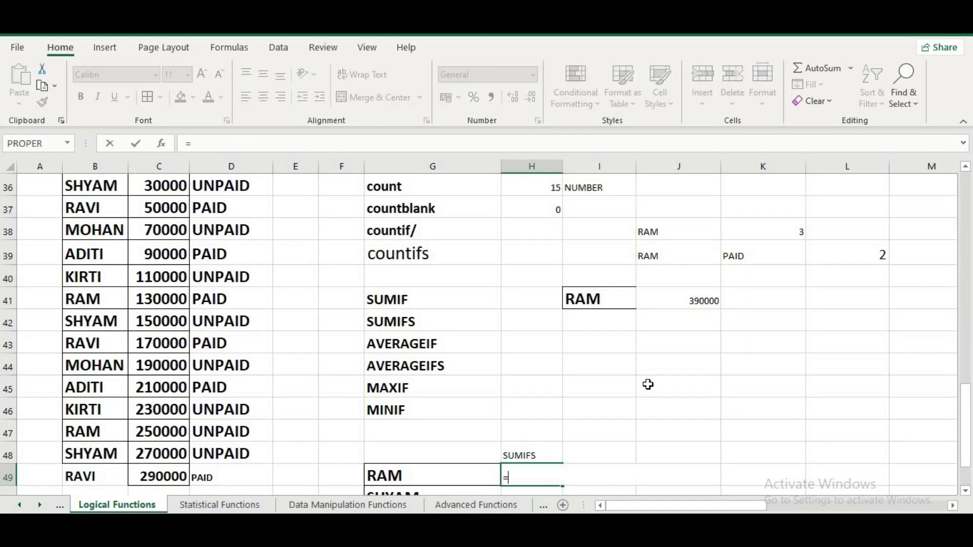
type("SUMIF")
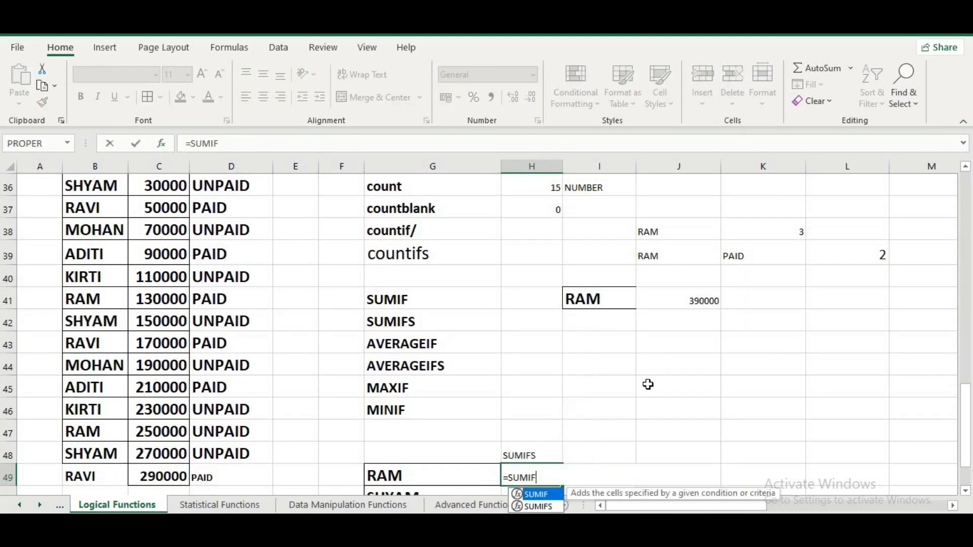
type("(")
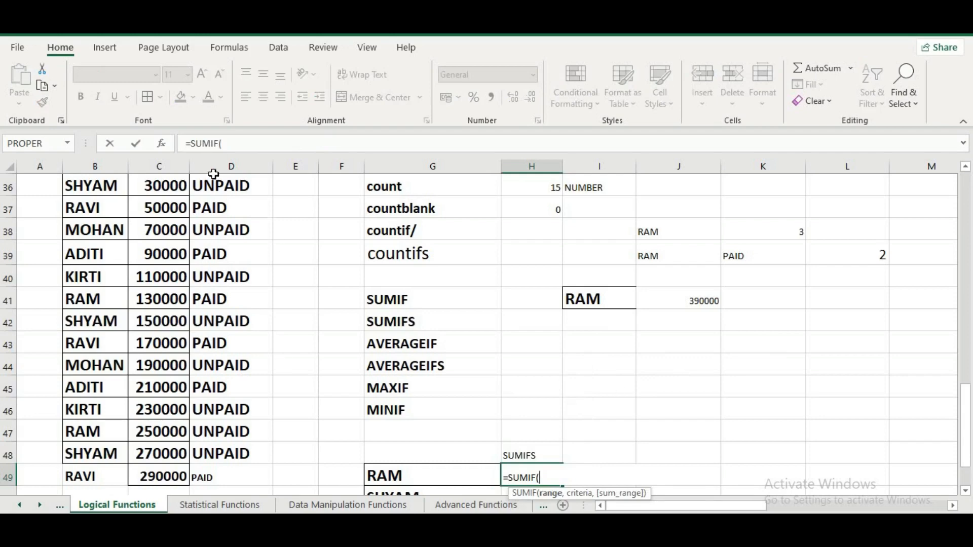
left_click(162, 143)
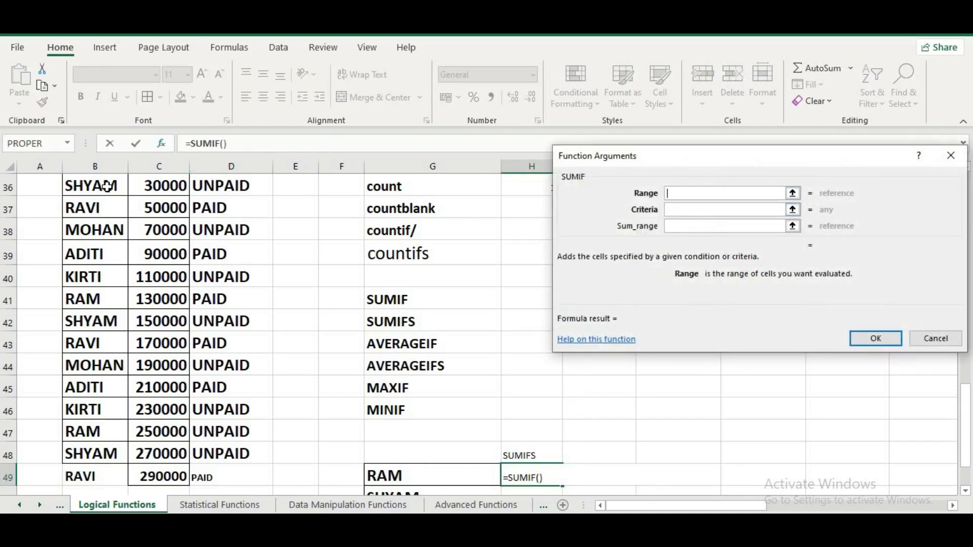
left_click_drag(106, 187, 102, 471)
scroll(116, 436, "up", 2)
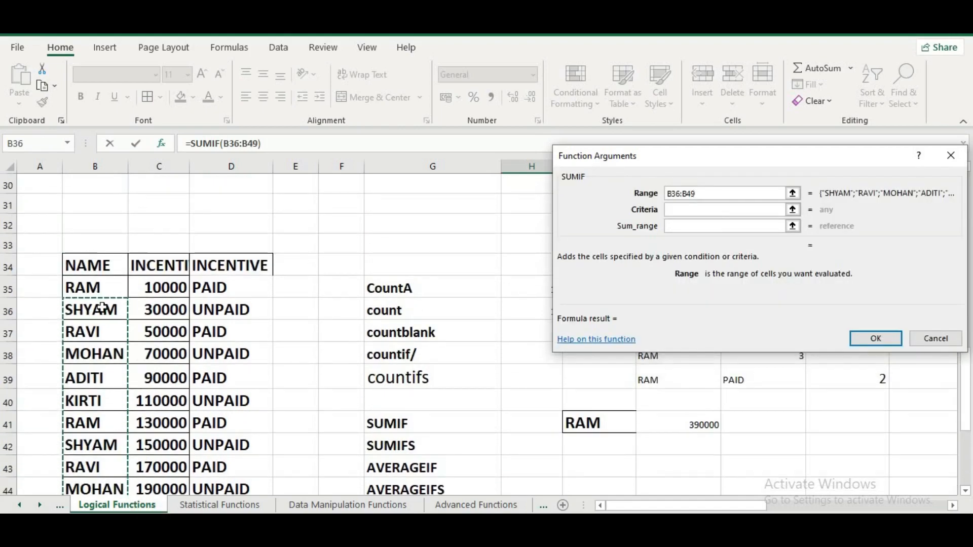
left_click_drag(99, 287, 105, 452)
Set the SUMIF Criteria to G49 and its Sum_range to C35:C49
left_click(694, 212)
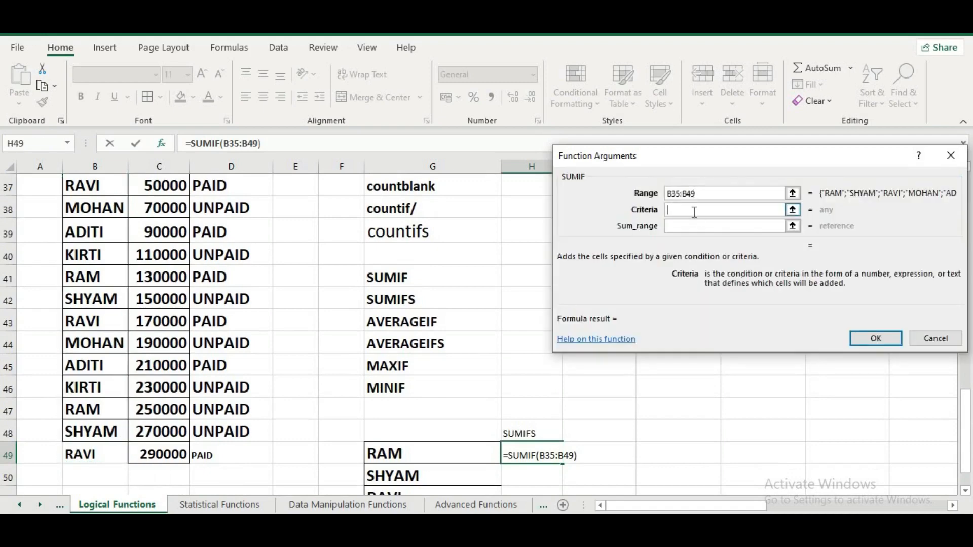
left_click(421, 455)
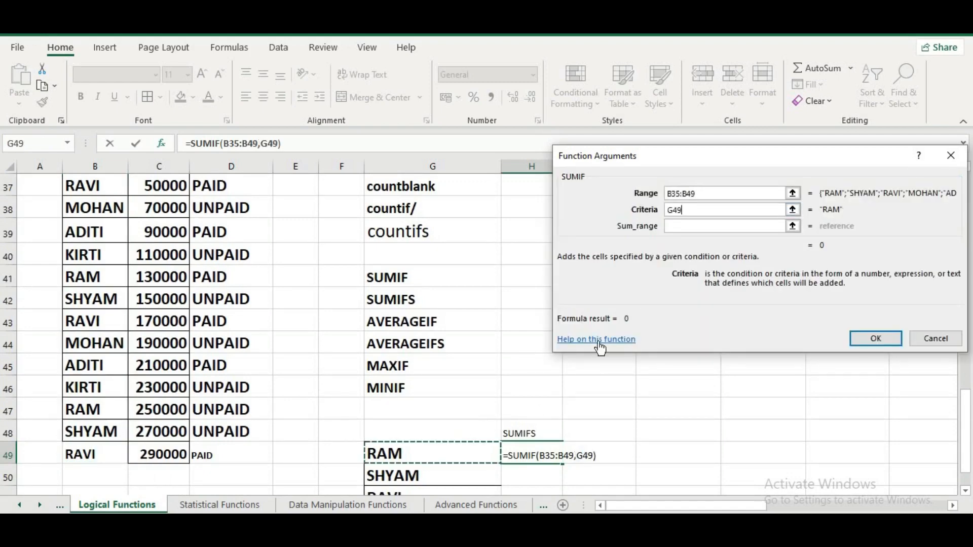
left_click(734, 226)
scroll(214, 299, "up", 2)
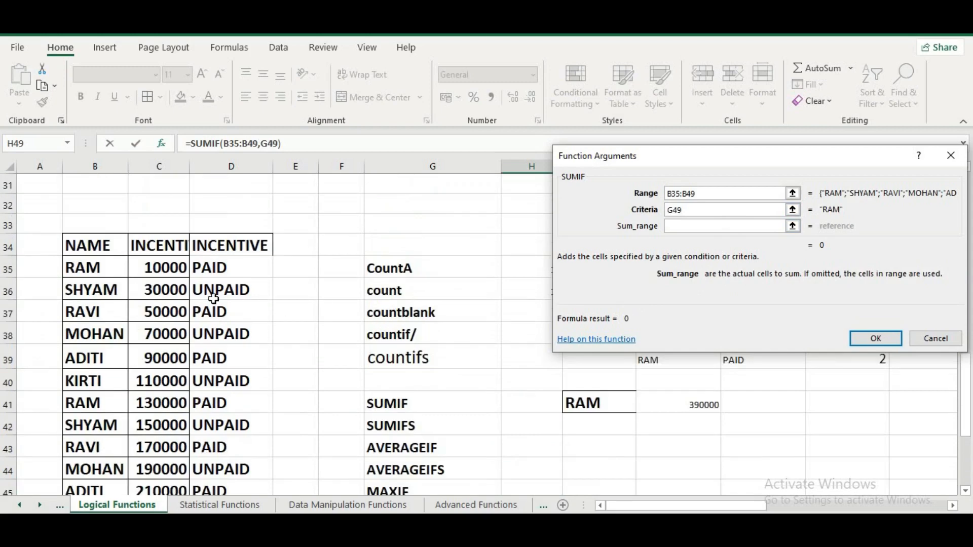
left_click_drag(174, 266, 186, 454)
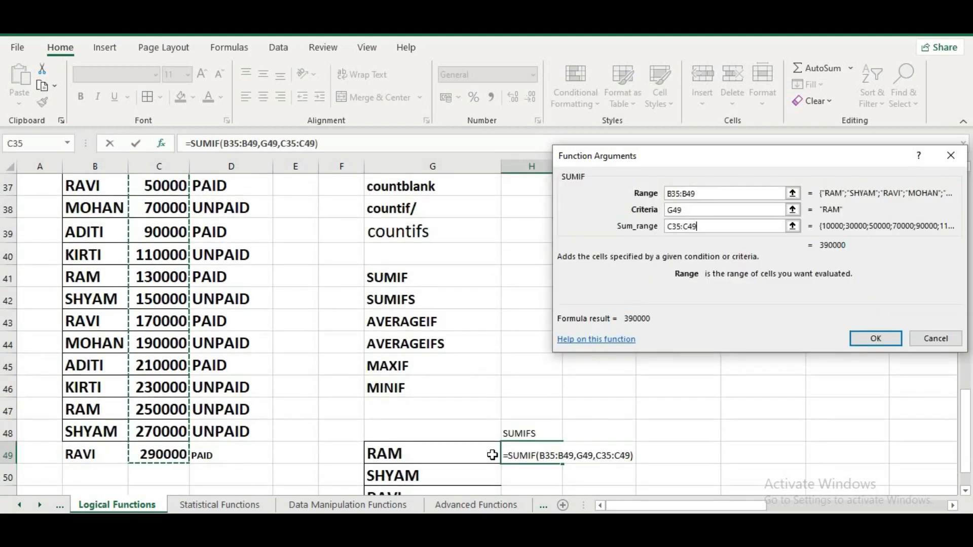
Make the Range and Sum_range references absolute, $B$35:$B$49 and $C$35:$C$49, and confirm the SUMIF formula in H49
left_click(667, 193)
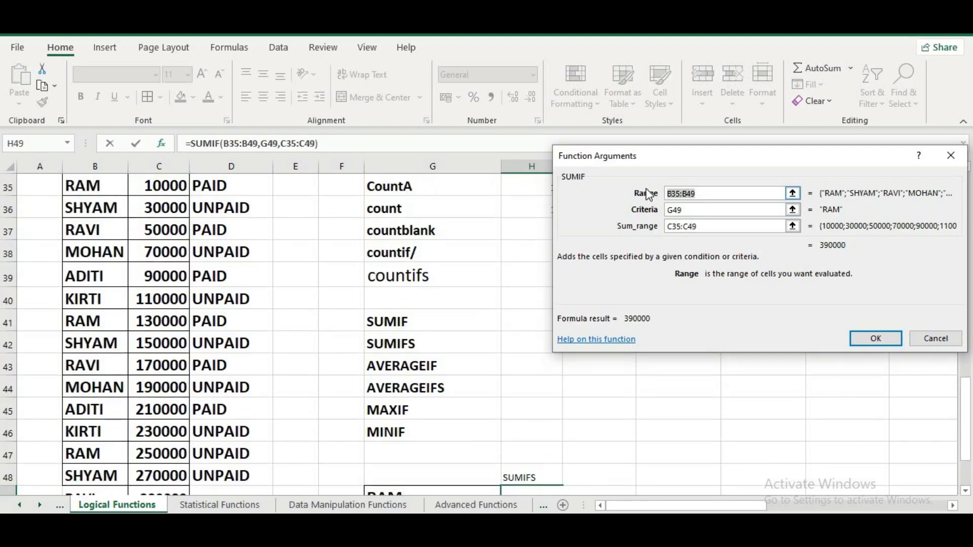
key("F4")
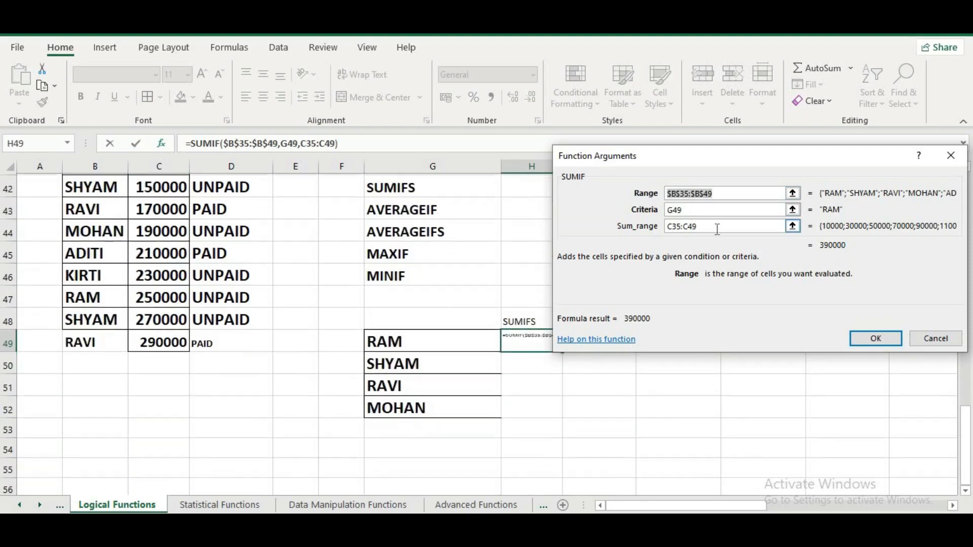
left_click(661, 226)
key("F4")
left_click(868, 339)
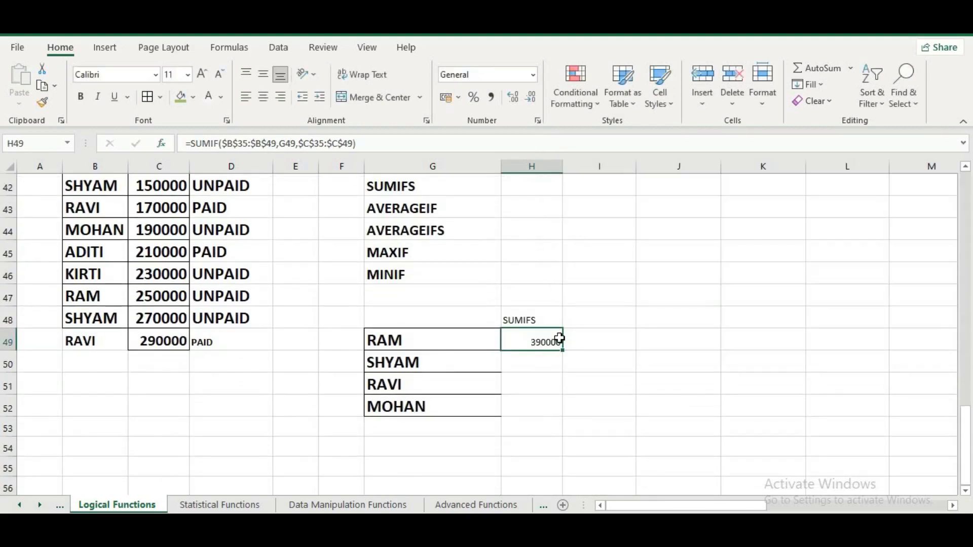
Fill the SUMIF formula from H49 down to H52 and enlarge the results' font size to 16
double_click(562, 349)
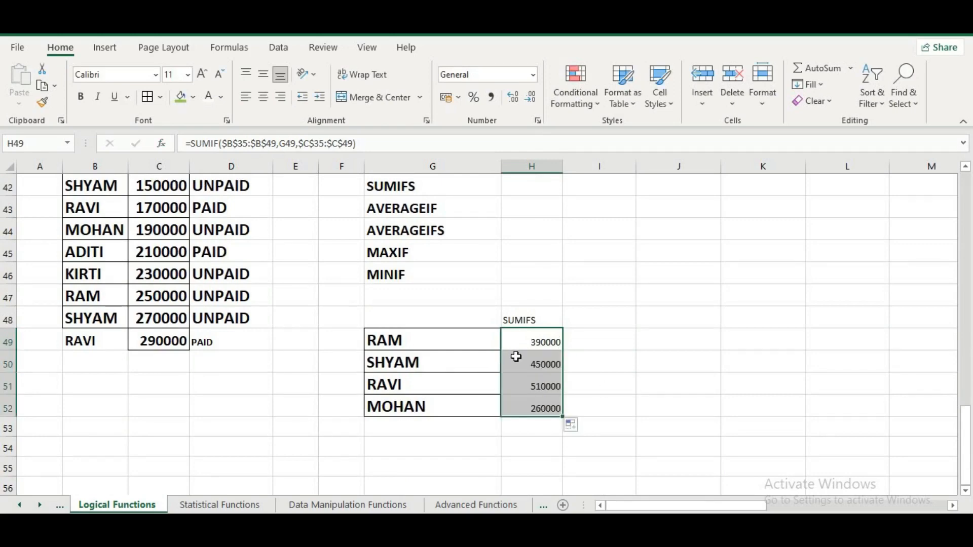
left_click(203, 76)
left_click(203, 76)
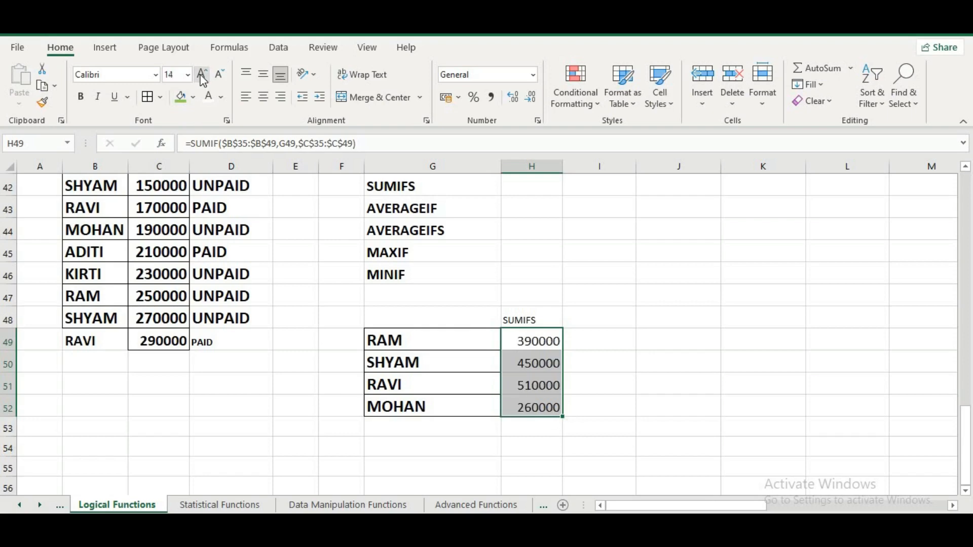
left_click(203, 76)
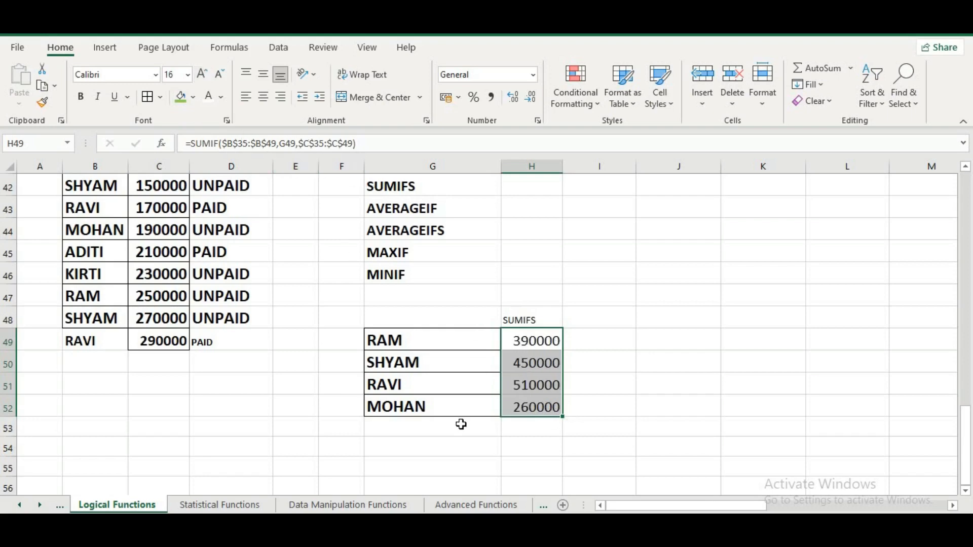
scroll(460, 424, "up", 2)
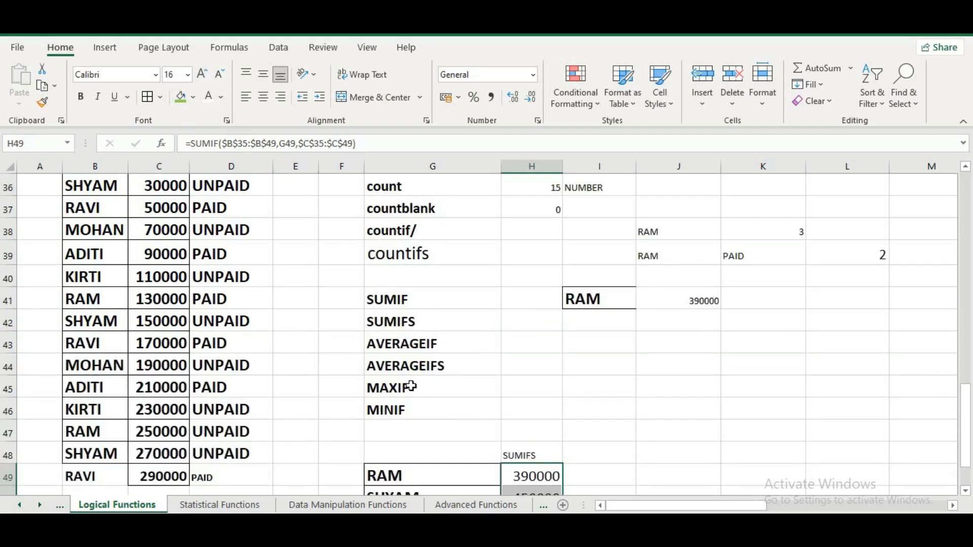
scroll(411, 384, "down", 2)
scroll(617, 369, "up", 1)
left_click(700, 378)
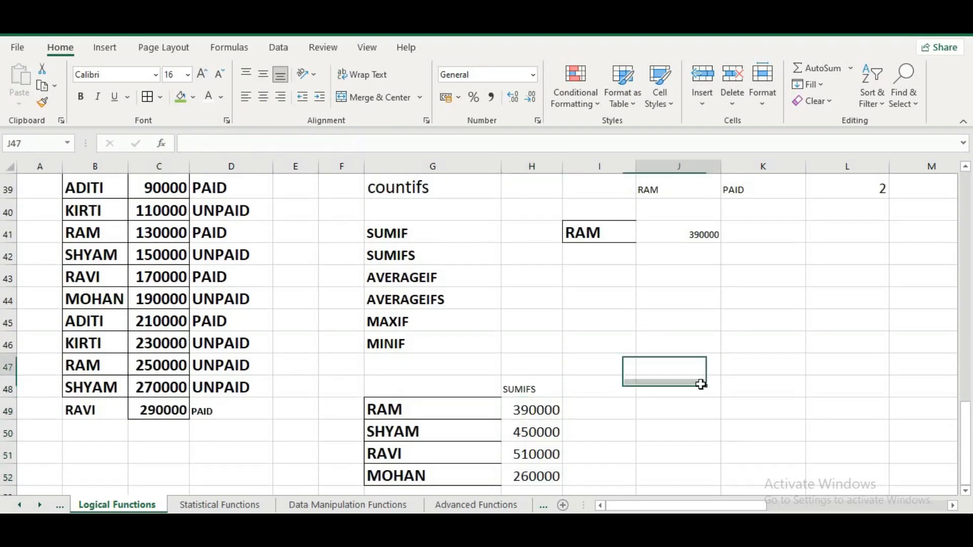
Copy the first five names of the table, B35:B39, into the cells starting at G55
scroll(102, 219, "up", 2)
left_click_drag(96, 229, 106, 311)
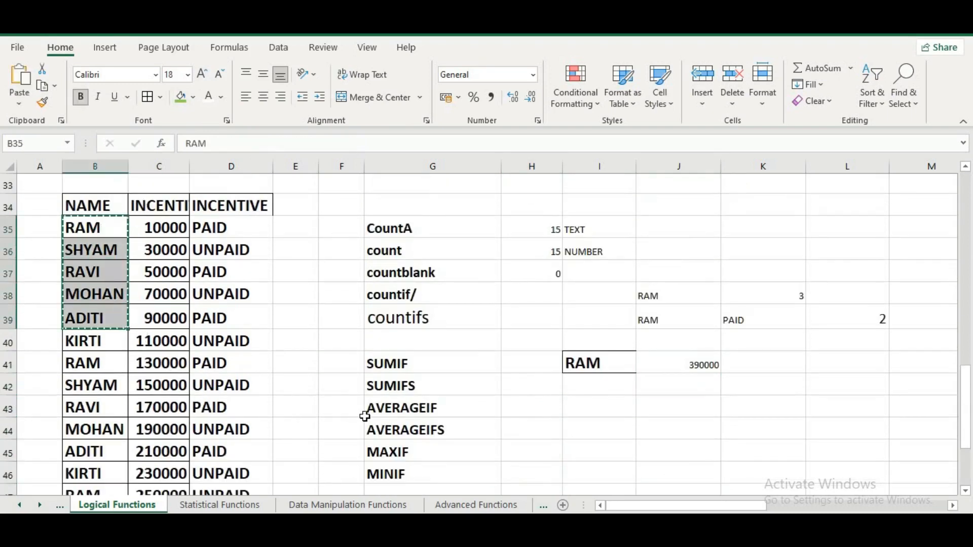
scroll(430, 362, "down", 7)
left_click(417, 209)
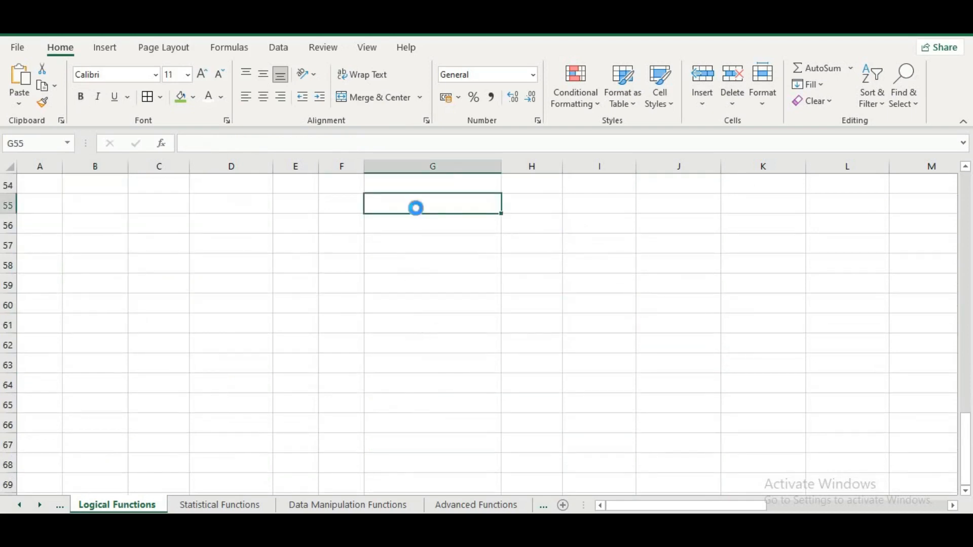
key("ctrl+v")
Copy the matching PAID/UNPAID statuses, D35:D39, into the cells starting at H55, beside the copied names
scroll(304, 352, "up", 7)
left_click_drag(243, 232, 235, 329)
key("ctrl+c")
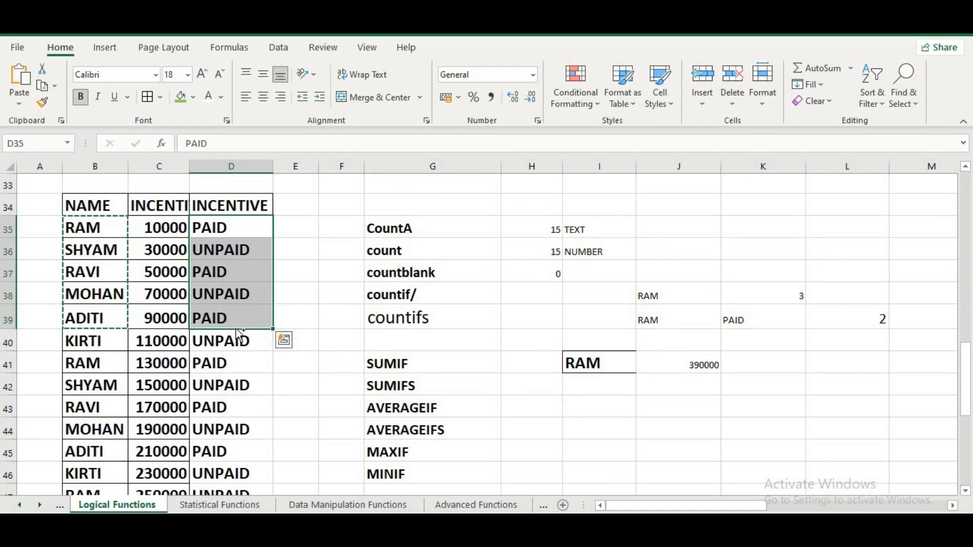
scroll(572, 405, "down", 4)
left_click(522, 408)
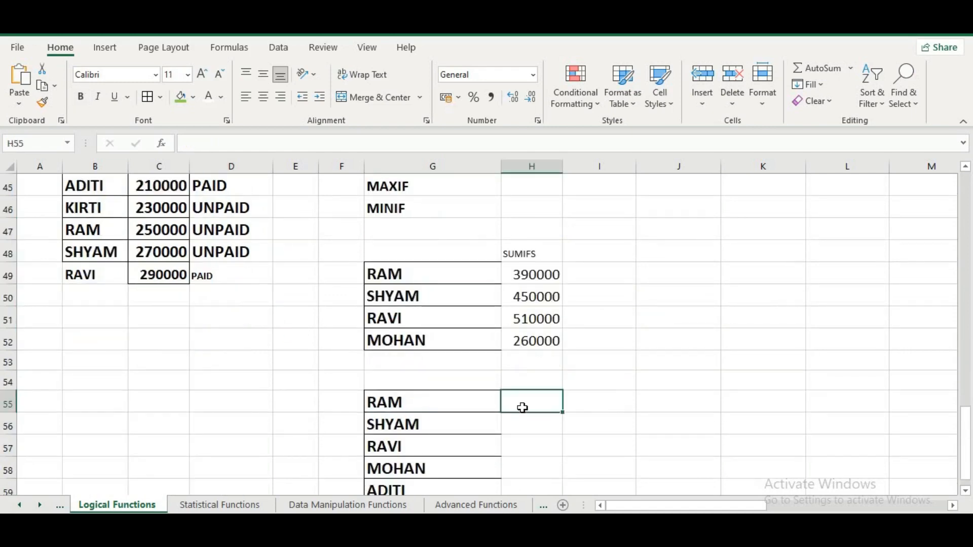
key("ctrl+v")
Start a SUMIFS formula in I55 with the sum range C35:C49 and open its Function Arguments dialog
left_click(591, 399)
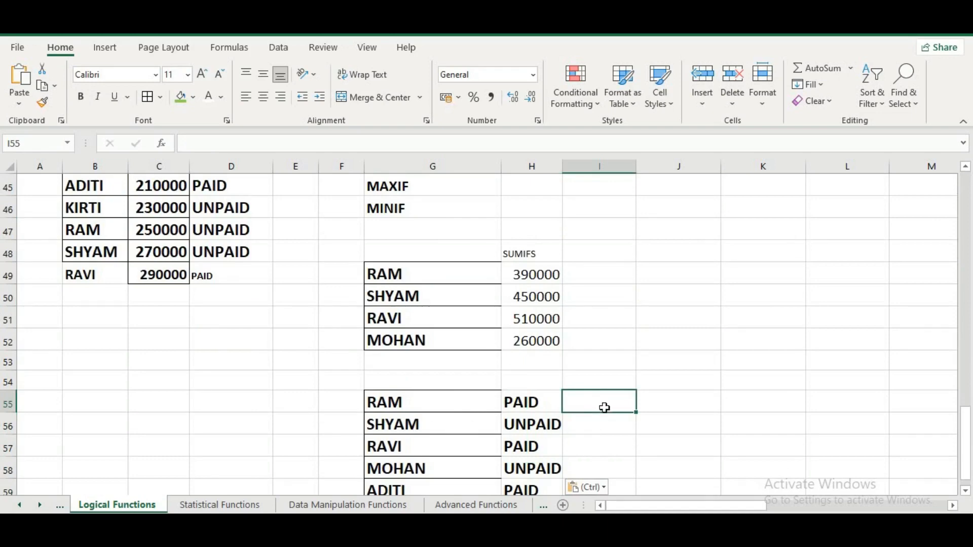
type("=SUMIFS")
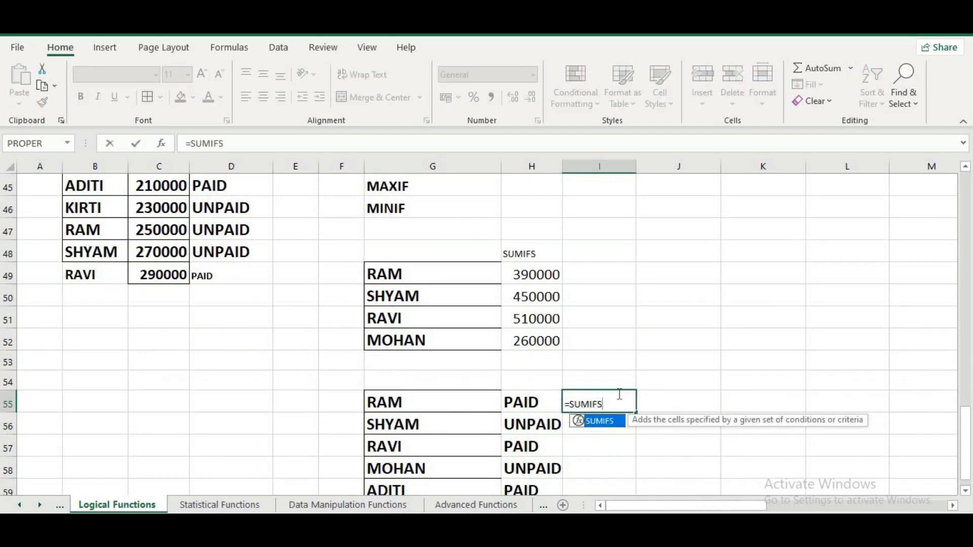
type("(")
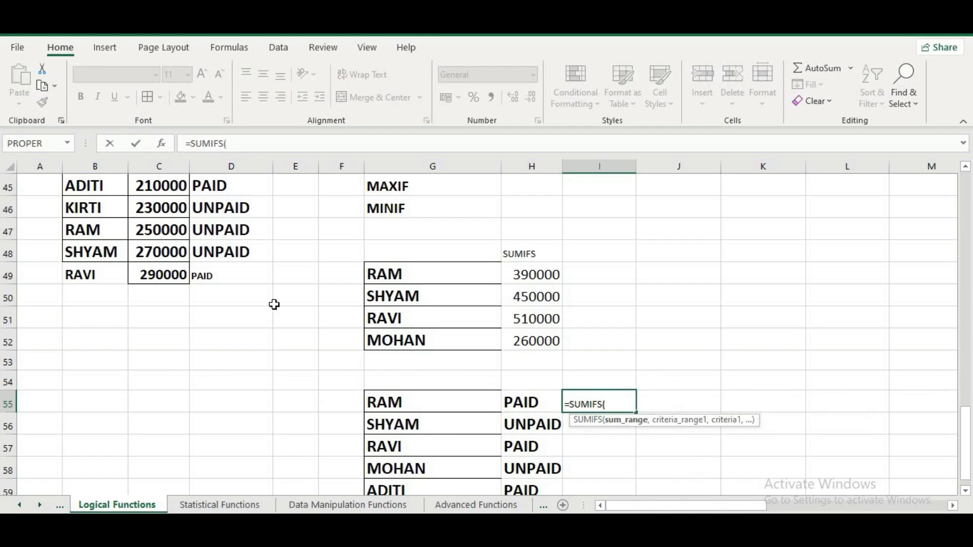
scroll(274, 304, "up", 6)
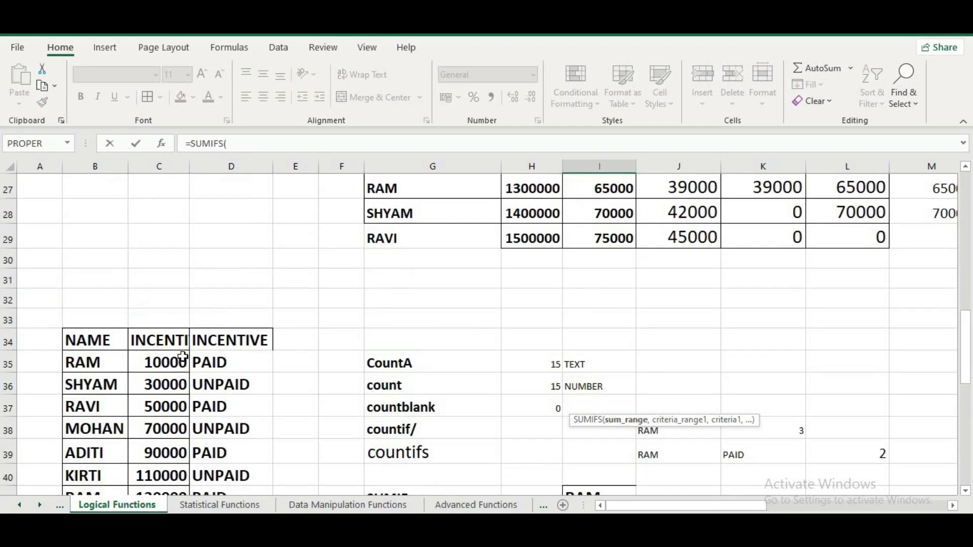
left_click_drag(182, 357, 178, 446)
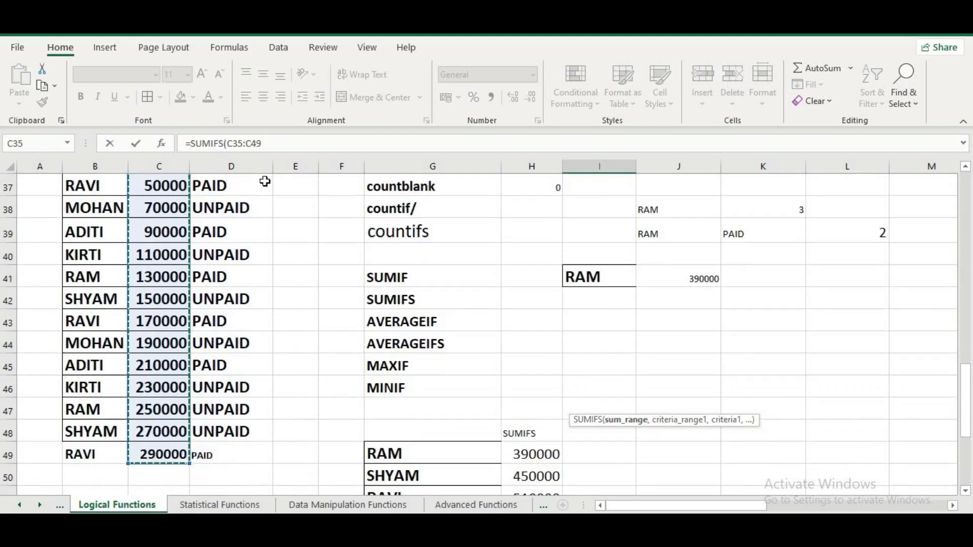
left_click(162, 144)
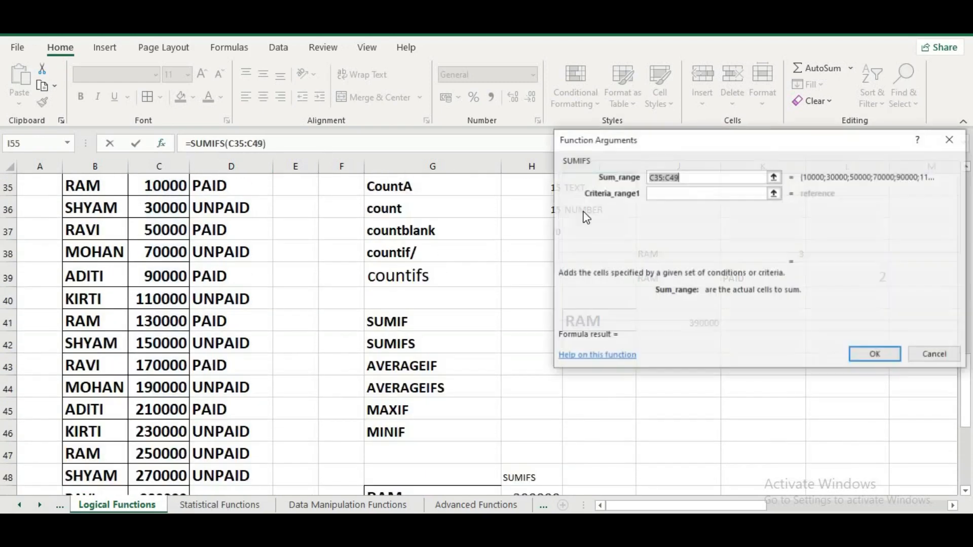
Set Criteria_range1 to B35:B49 and Criteria1 to G55 for the SUMIFS formula in I55
left_click(683, 195)
scroll(289, 341, "up", 4)
scroll(210, 343, "down", 2)
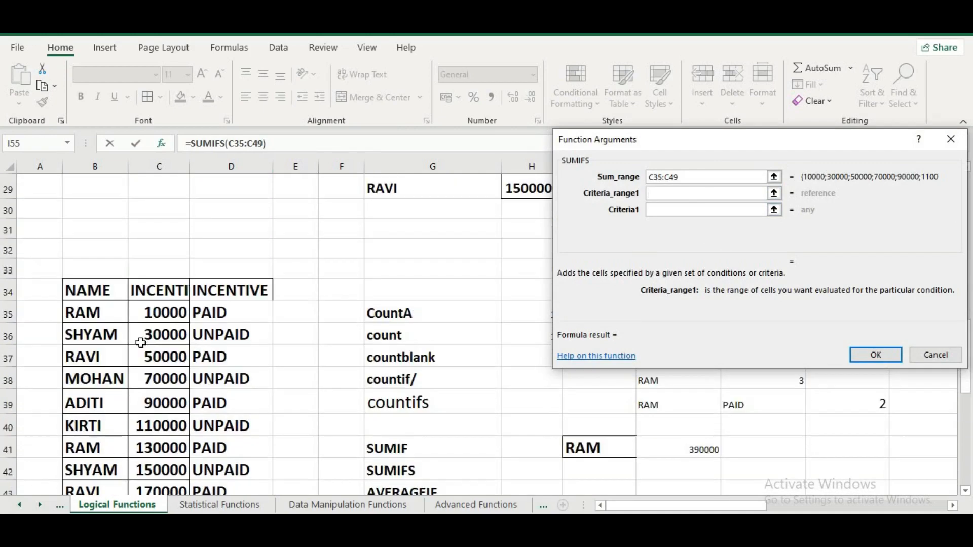
left_click_drag(104, 315, 118, 452)
left_click(668, 211)
scroll(695, 304, "down", 2)
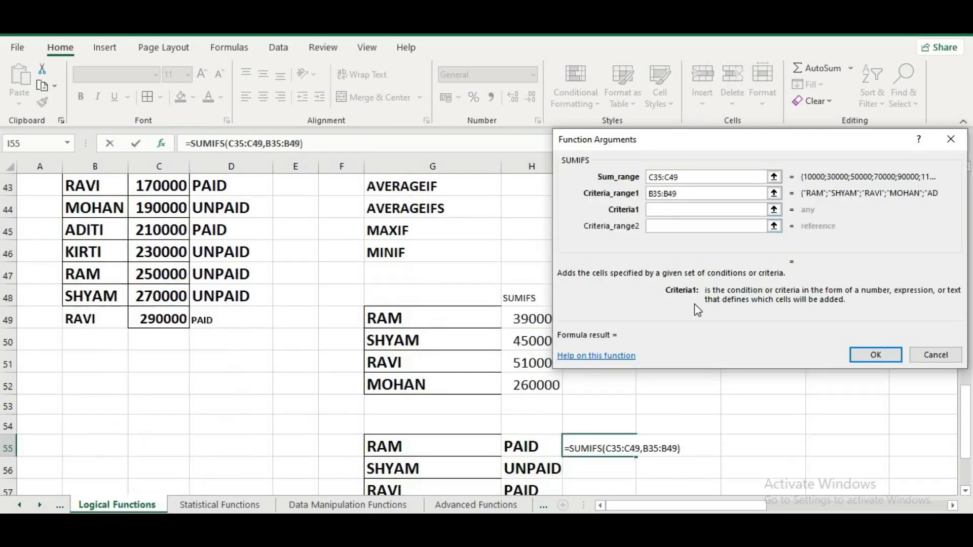
left_click(411, 445)
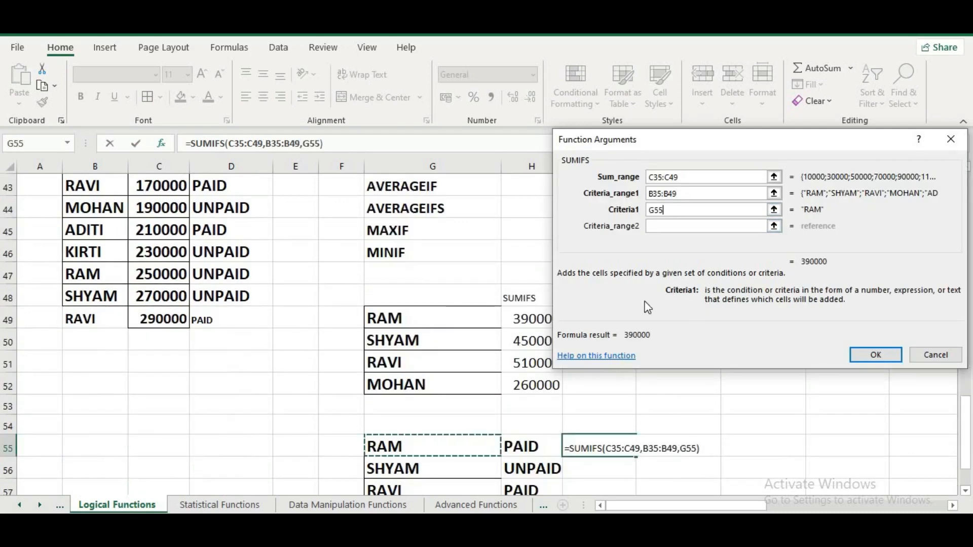
Set Criteria_range2 to D35:D49 and Criteria2 to H55 for the SUMIFS formula in I55
left_click(680, 227)
scroll(241, 278, "up", 4)
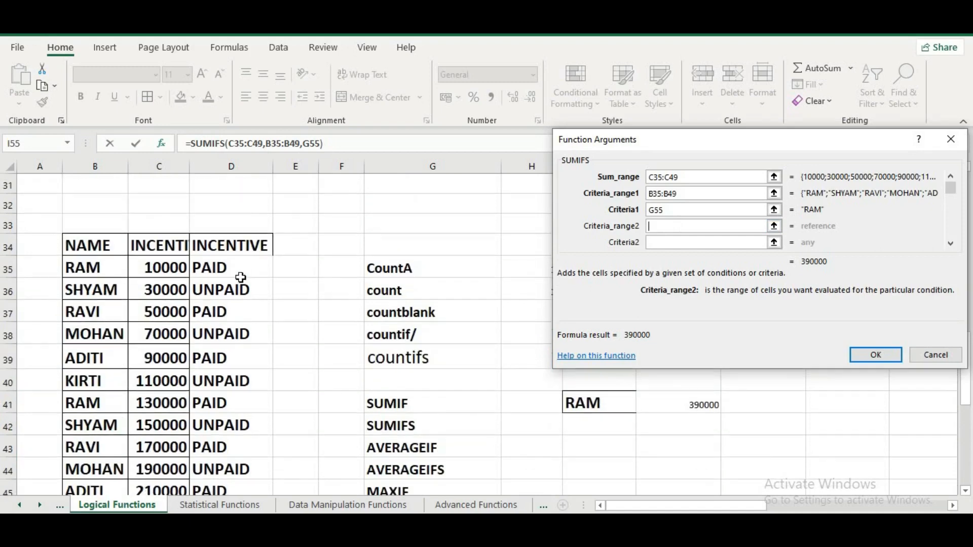
left_click_drag(240, 278, 243, 452)
left_click(680, 242)
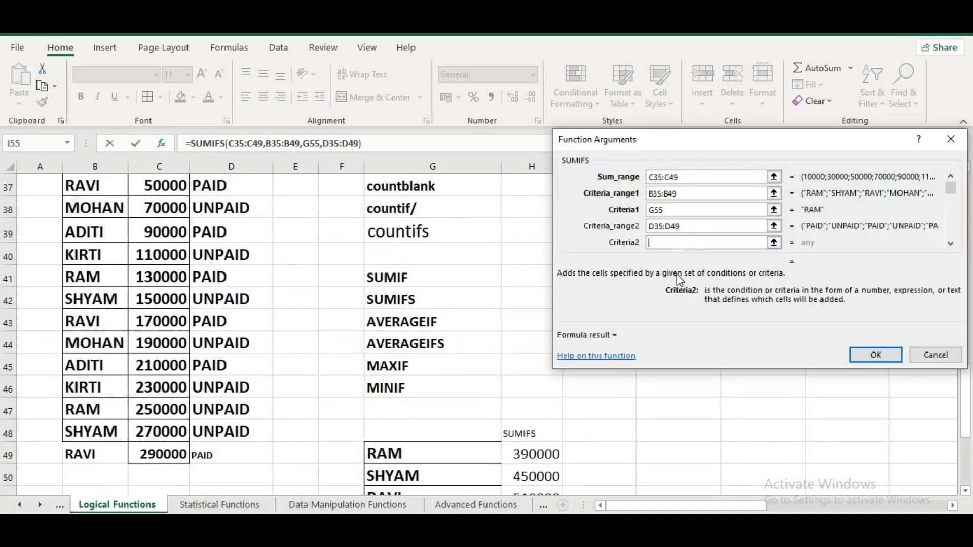
scroll(524, 380, "down", 3)
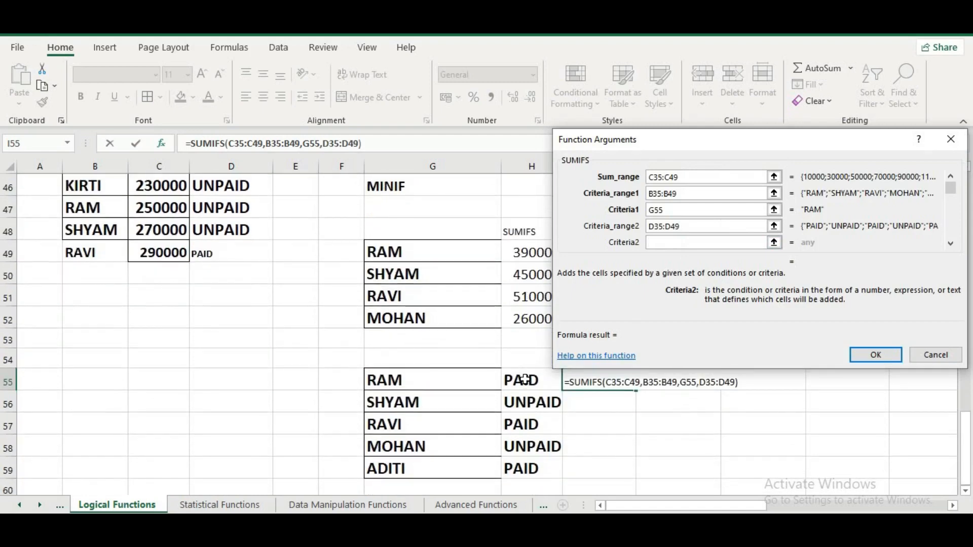
left_click(525, 380)
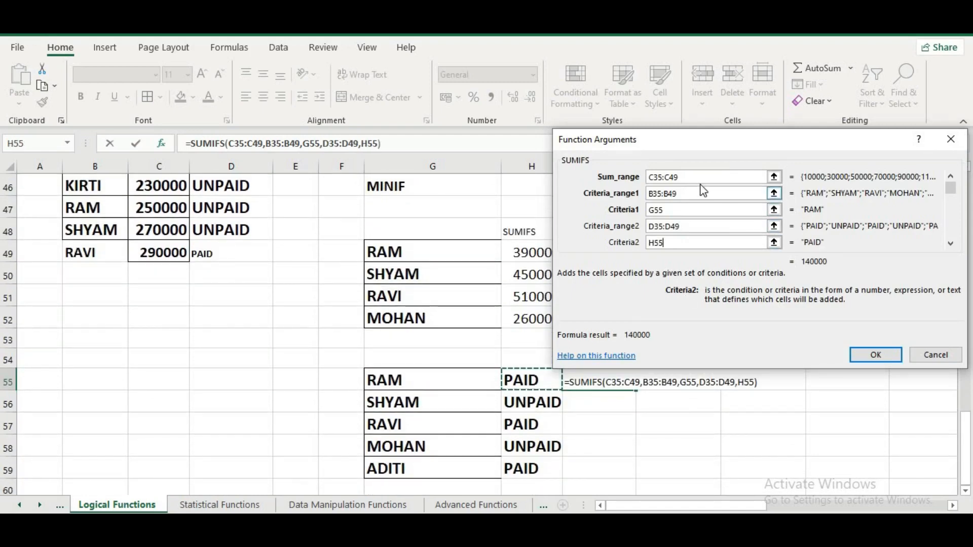
Make the sum range and both criteria ranges absolute in the I55 SUMIFS formula and fill it down to I59
left_click(666, 178)
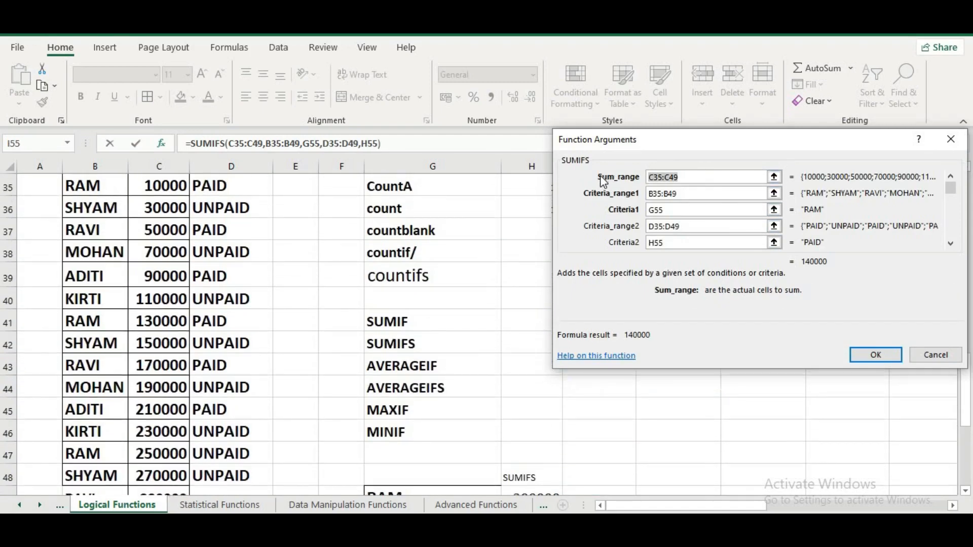
key("F4")
left_click(686, 195)
key("F4")
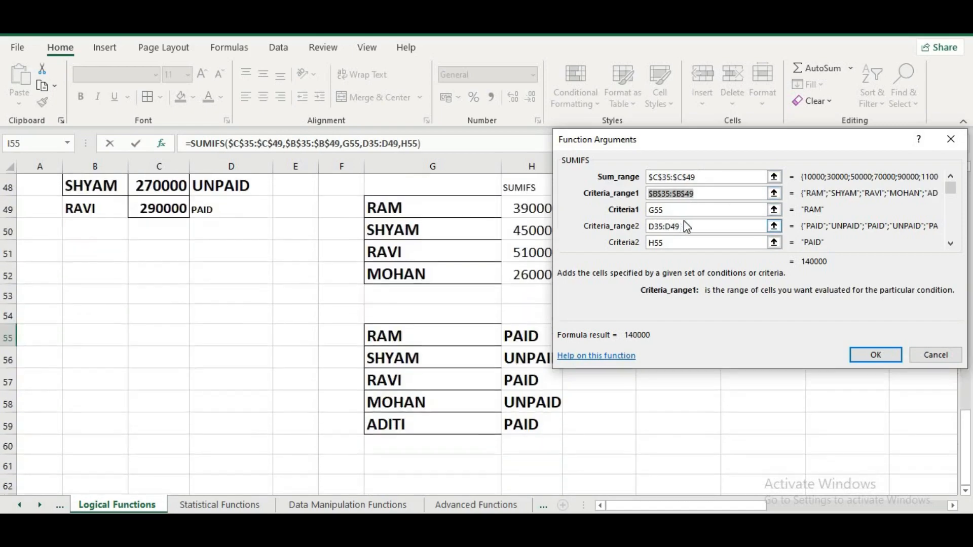
left_click(694, 226)
key("F4")
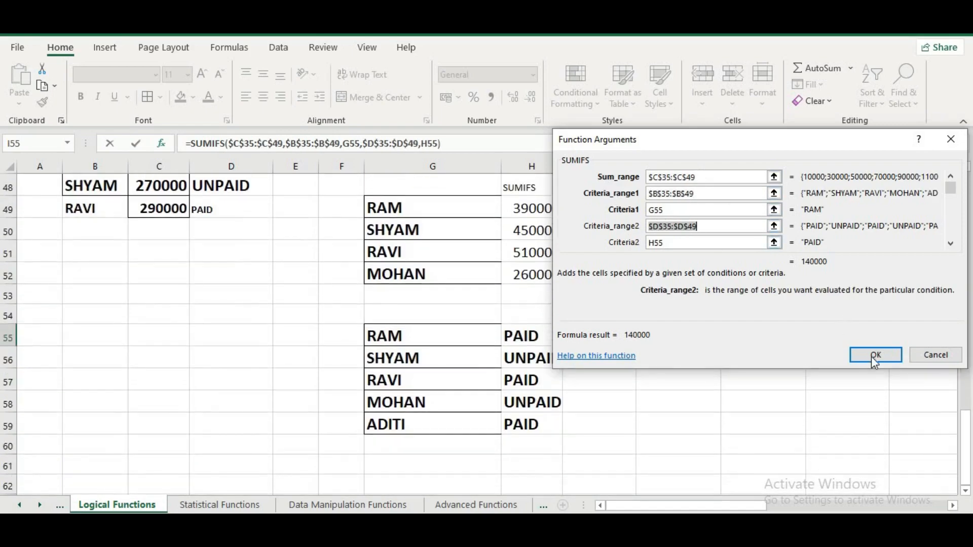
left_click(872, 355)
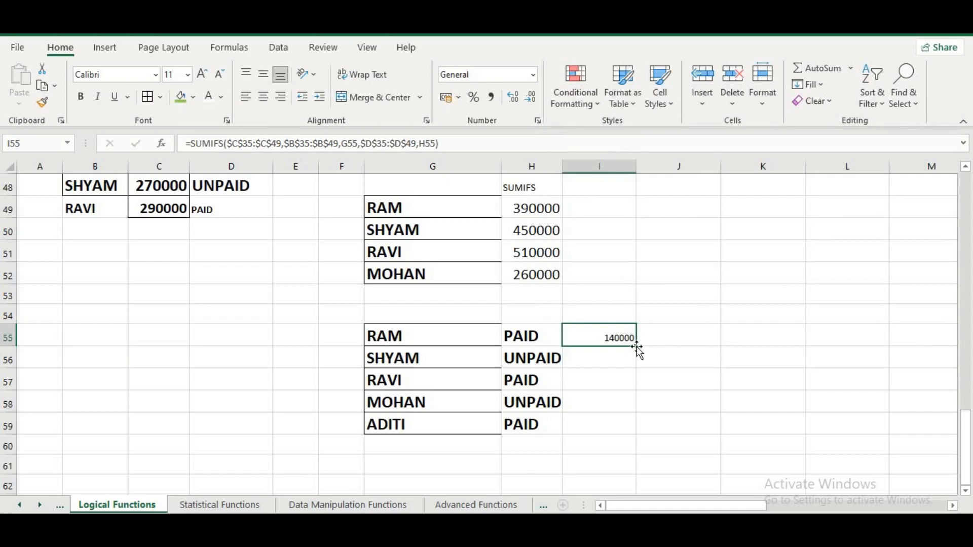
double_click(636, 346)
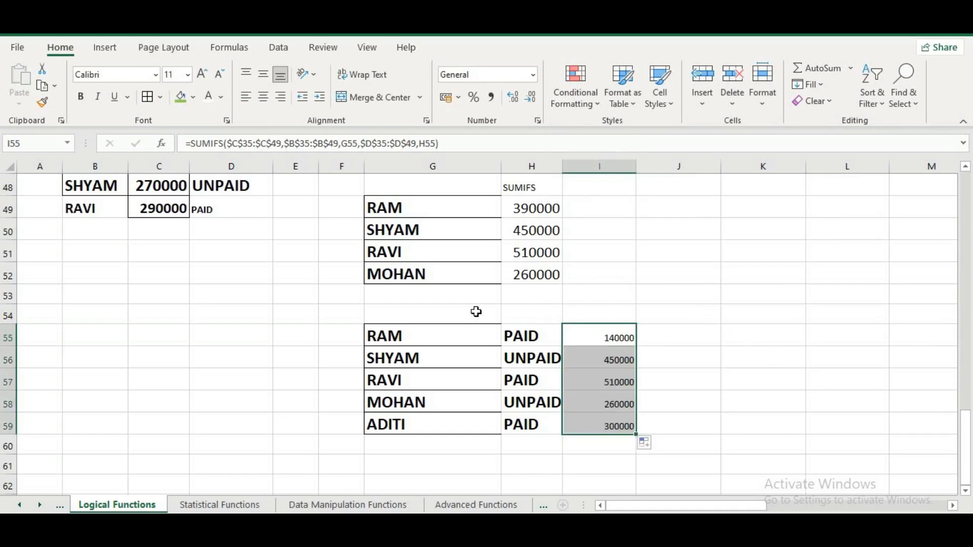
Enter the heading SUMIFS in I53, above the totals by name and payment status
left_click(594, 298)
type("SUMI")
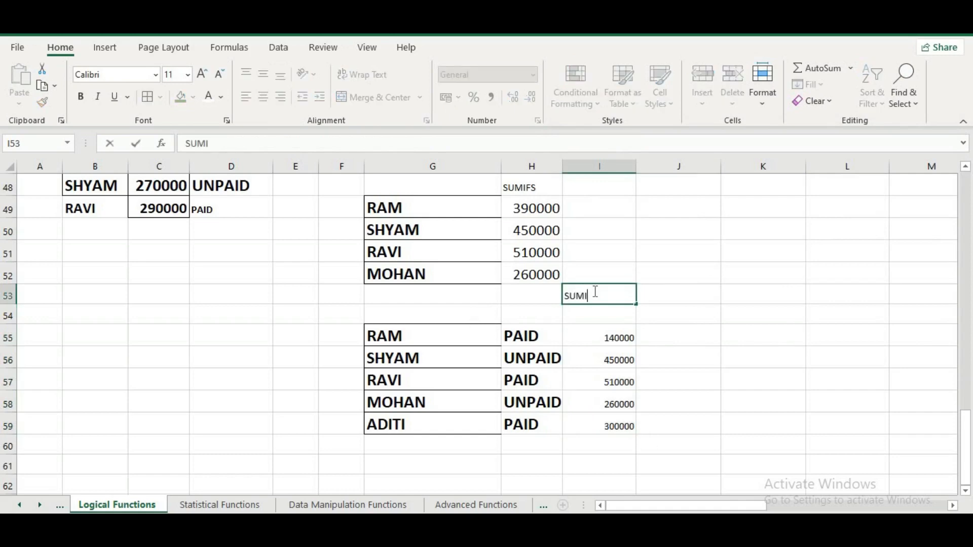
type("FS")
key("Return")
key("Down")
key("Down")
key("Down")
key("Down")
key("Down")
key("Down")
key("Down")
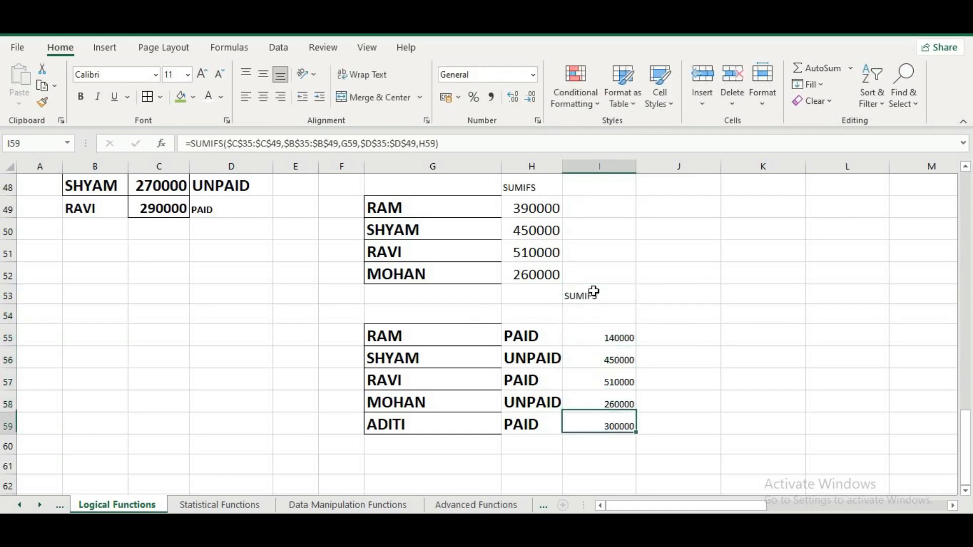
scroll(587, 298, "down", 2)
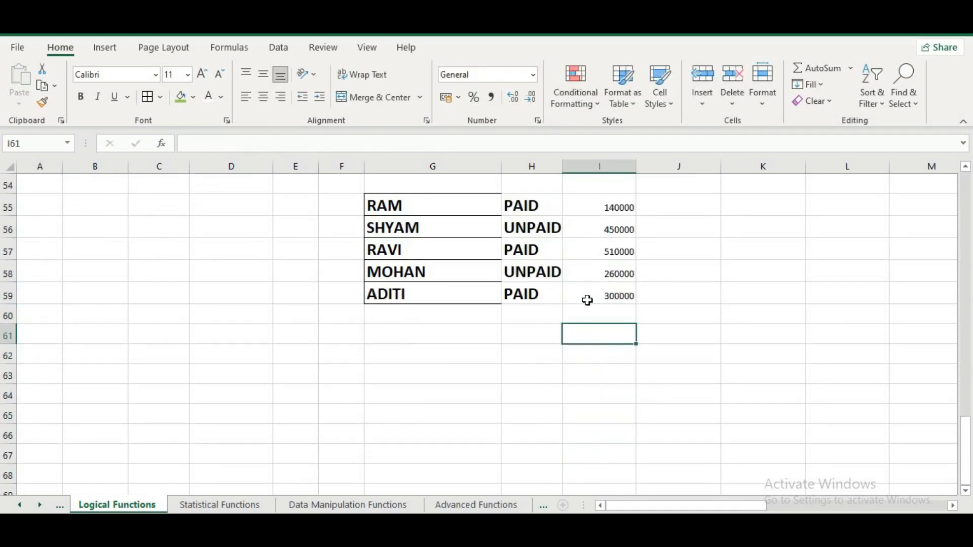
scroll(589, 307, "up", 1)
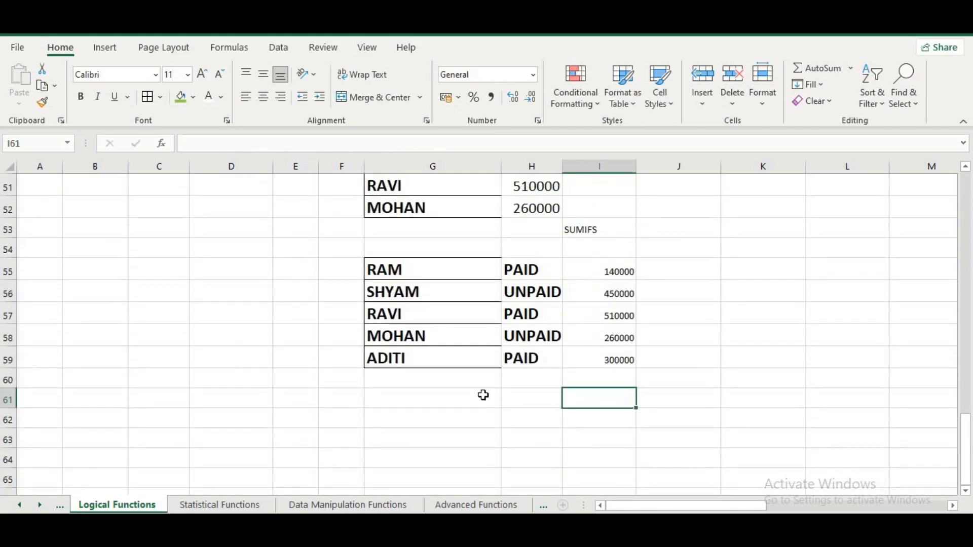
left_click(467, 400)
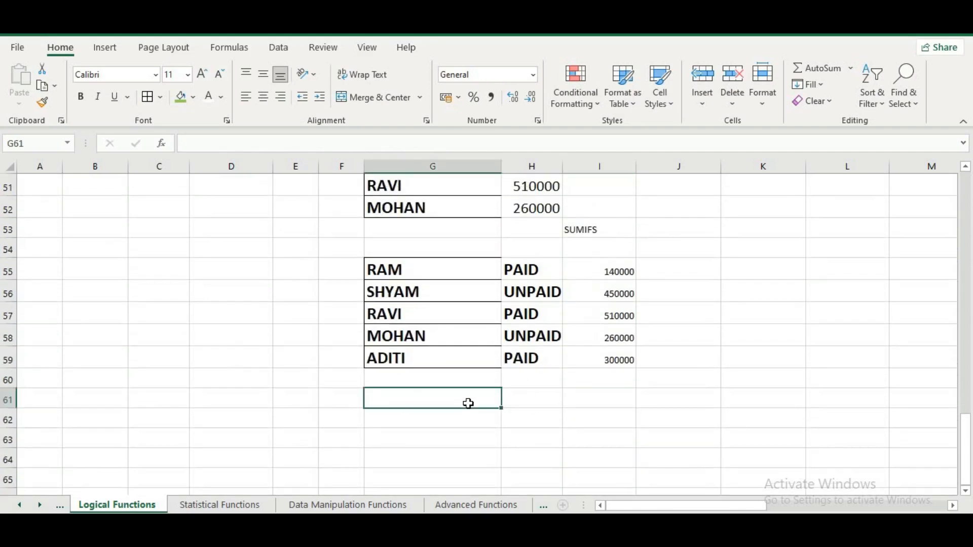
scroll(515, 392, "up", 1)
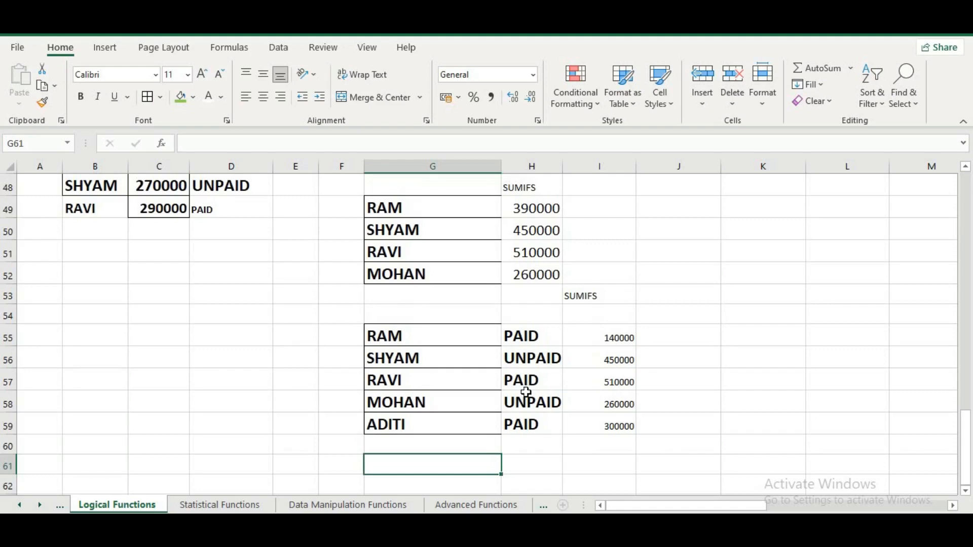
left_click(687, 334)
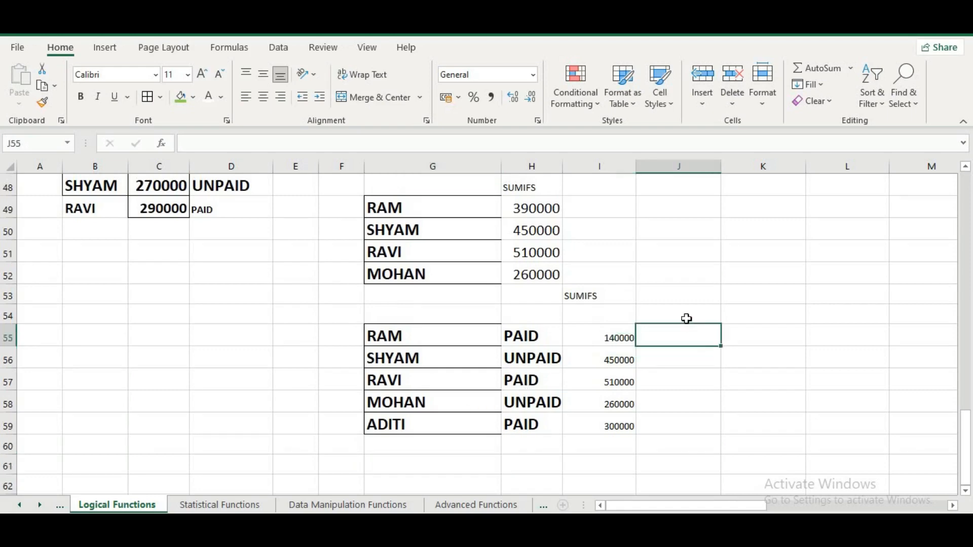
Enter A in J53 and the heading AVERAGEIF in I48, next to the heading of the per-name totals
left_click(693, 297)
type("A")
scroll(693, 297, "up", 2)
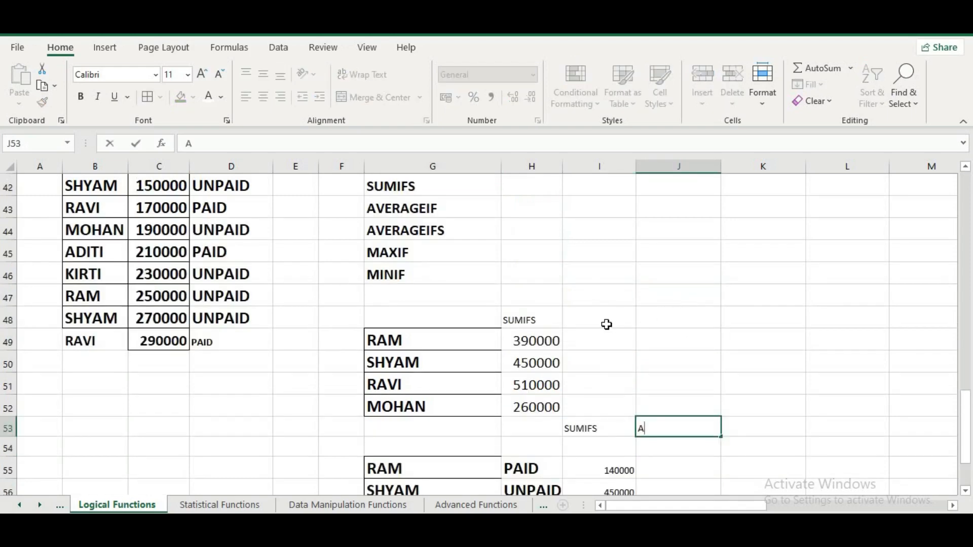
left_click(606, 323)
type("AVERAGEIF")
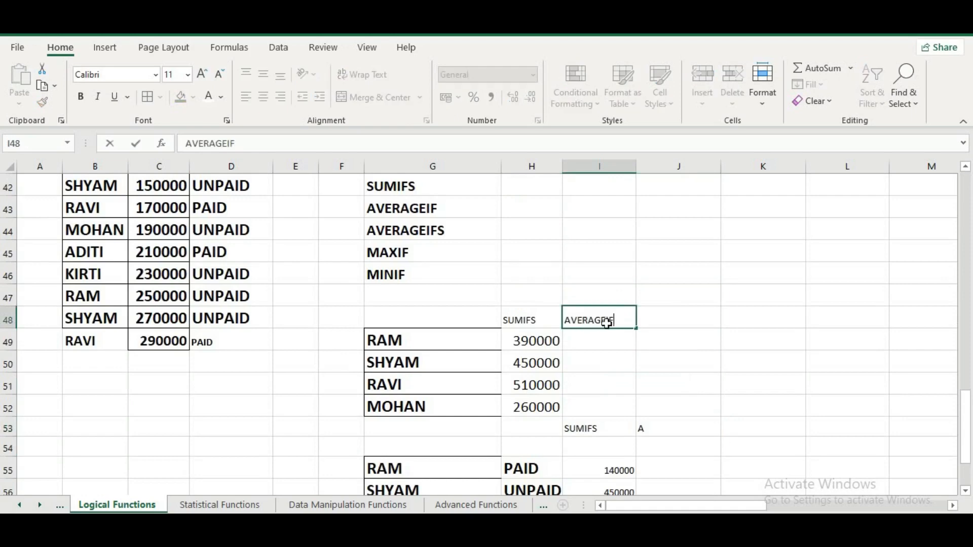
key("Return")
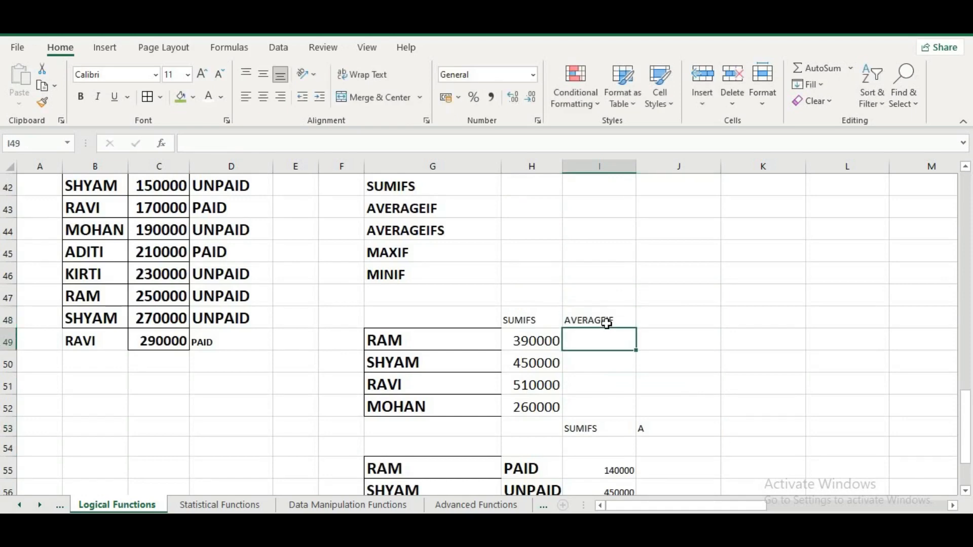
Start an AVERAGEIF formula in I49 with the name cells B35:B49 as its range
type("=ACE")
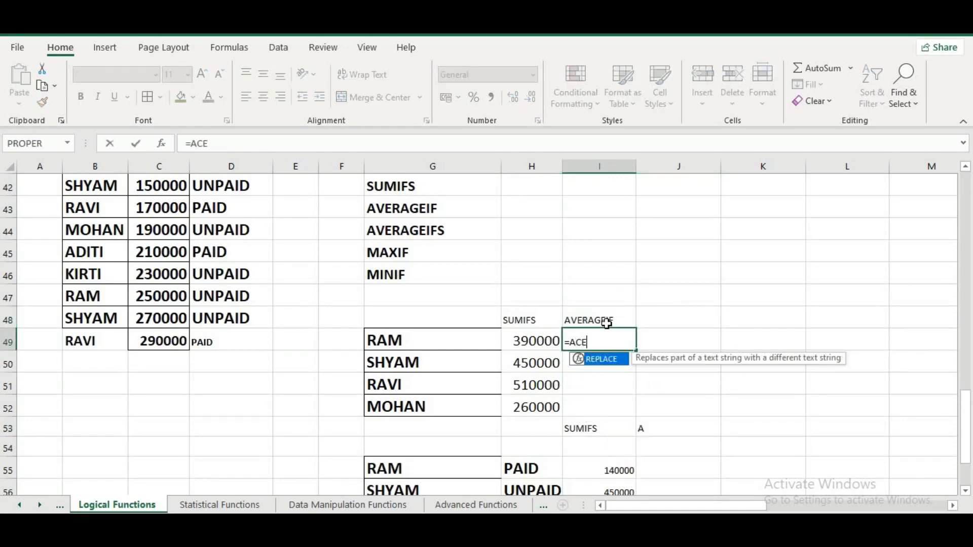
key("BackSpace")
key("BackSpace")
type("VE")
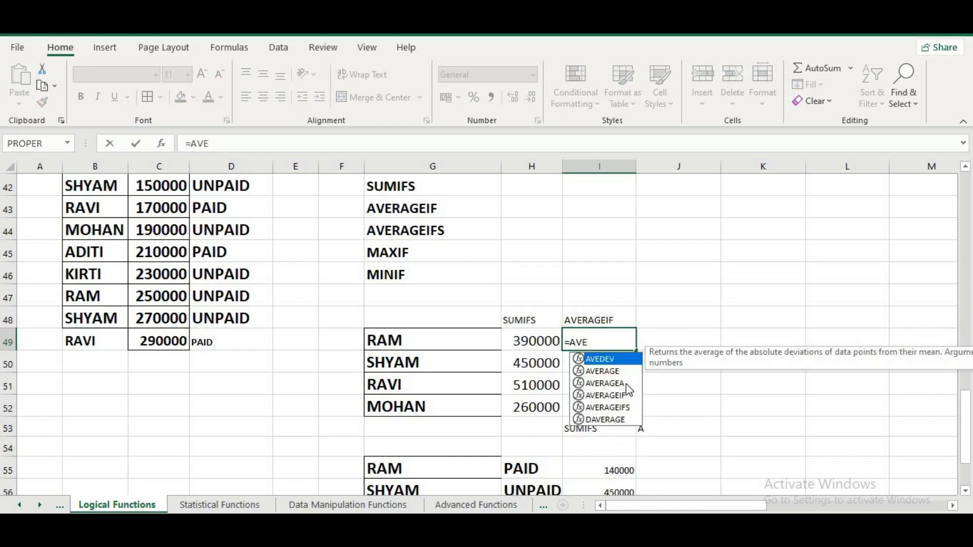
double_click(628, 397)
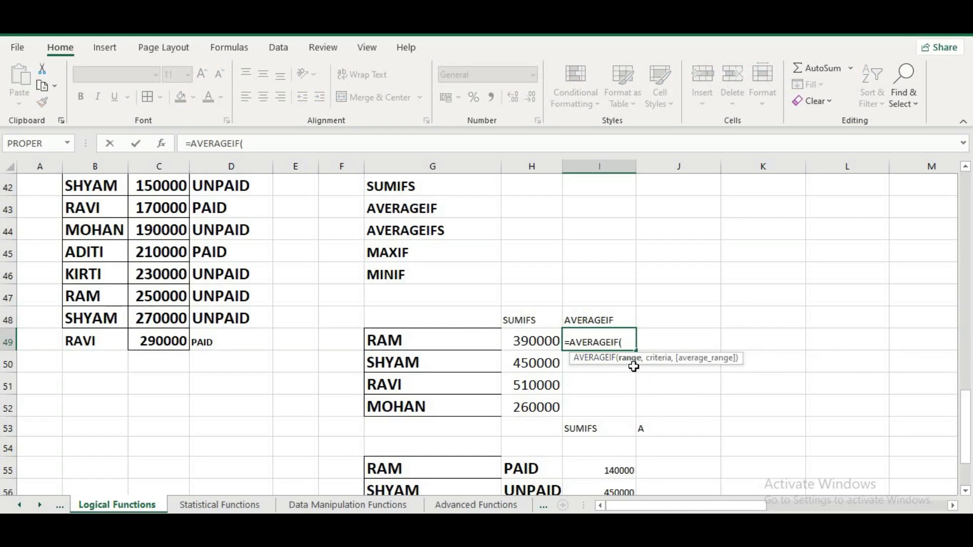
scroll(109, 321, "up", 3)
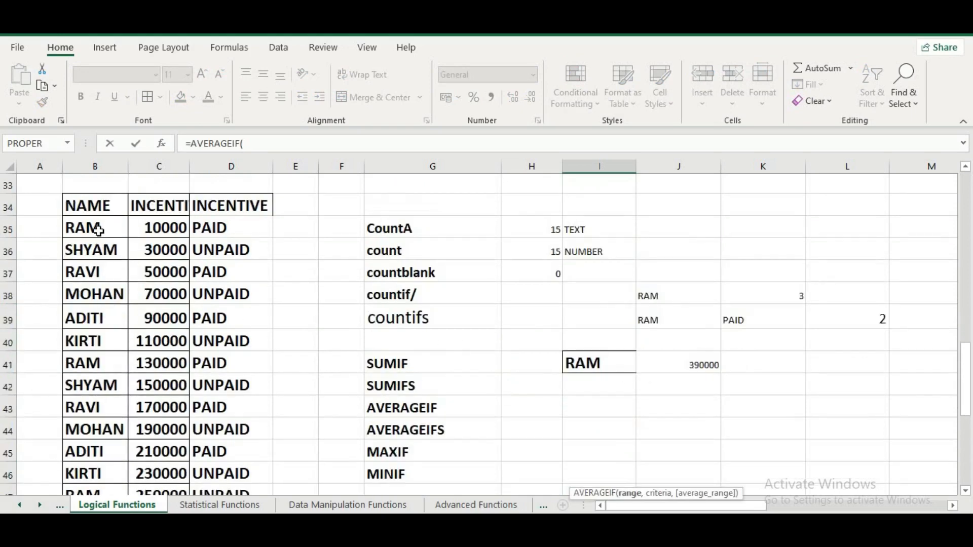
left_click_drag(98, 231, 99, 453)
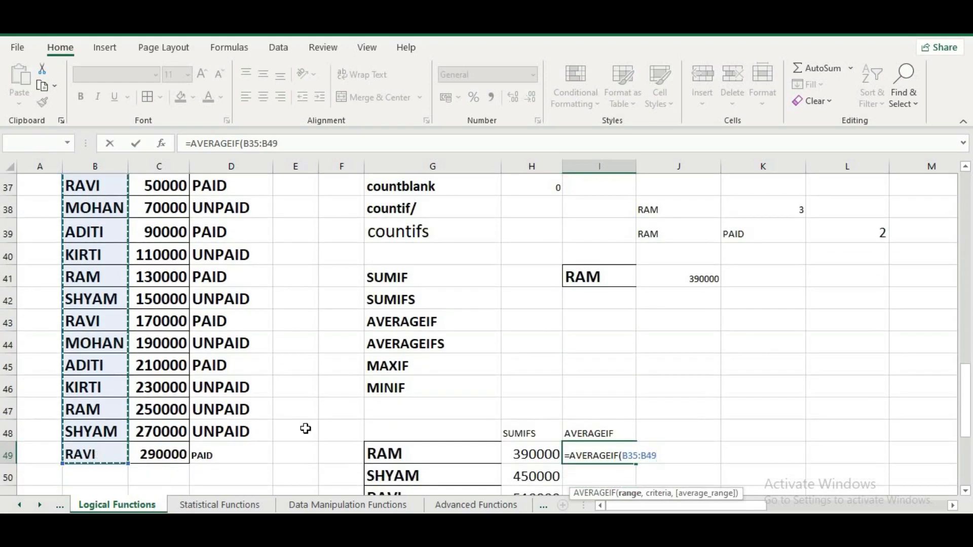
In the Function Arguments dialog for I49, set the AVERAGEIF Criteria to G49 and Average_range to C35:C49
left_click(162, 144)
left_click(738, 210)
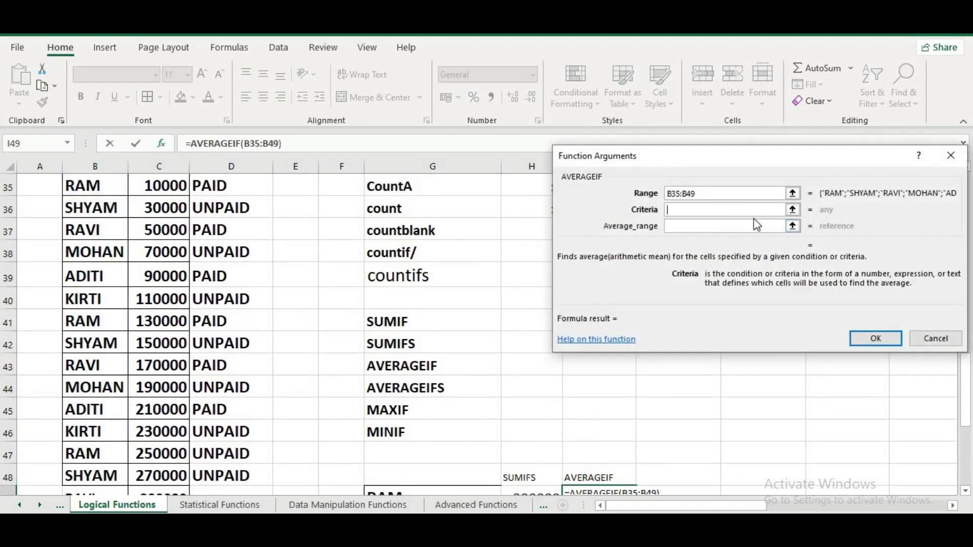
scroll(447, 366, "down", 2)
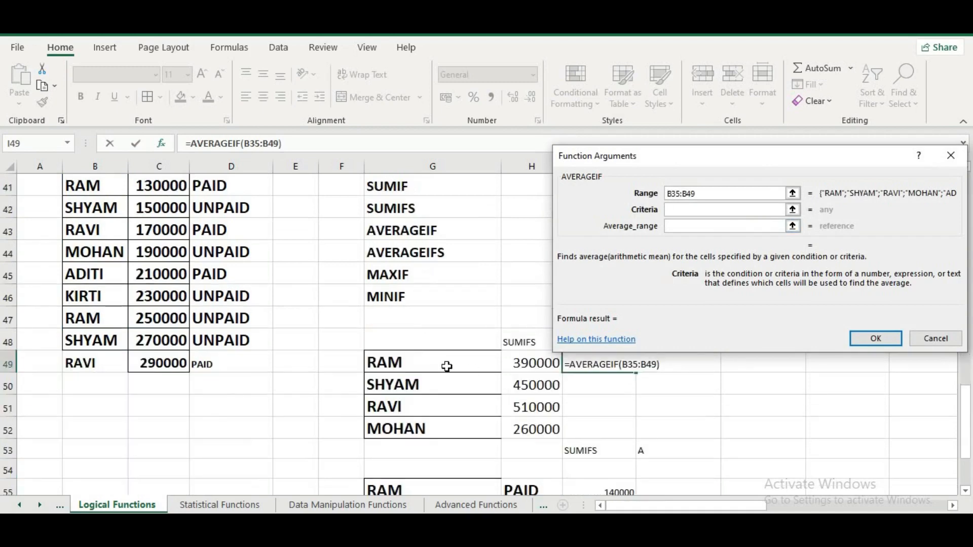
left_click(435, 363)
left_click(698, 227)
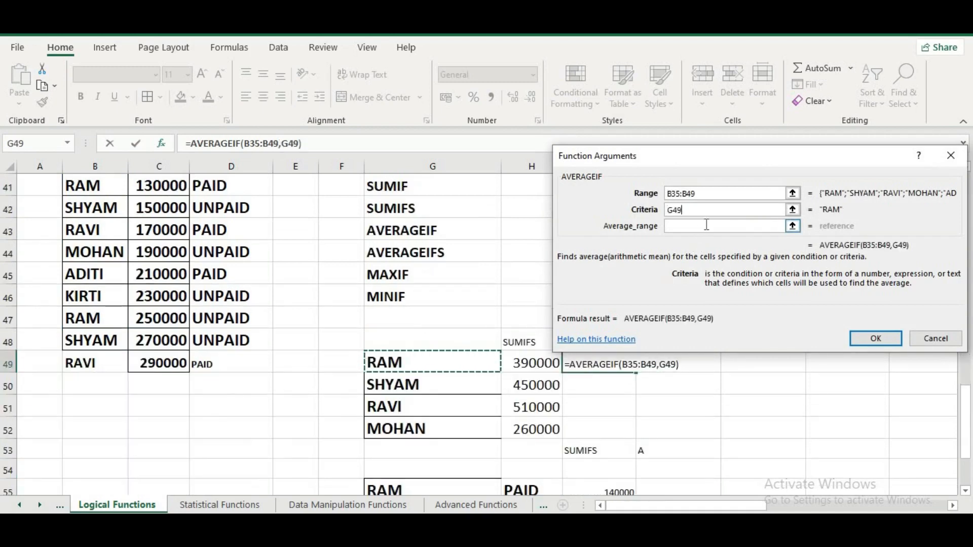
scroll(394, 378, "up", 4)
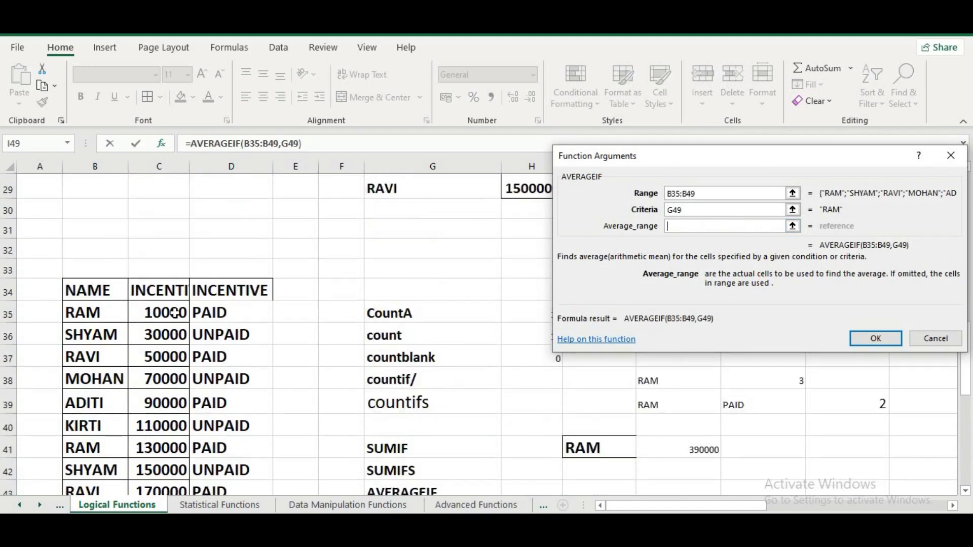
left_click_drag(159, 313, 181, 471)
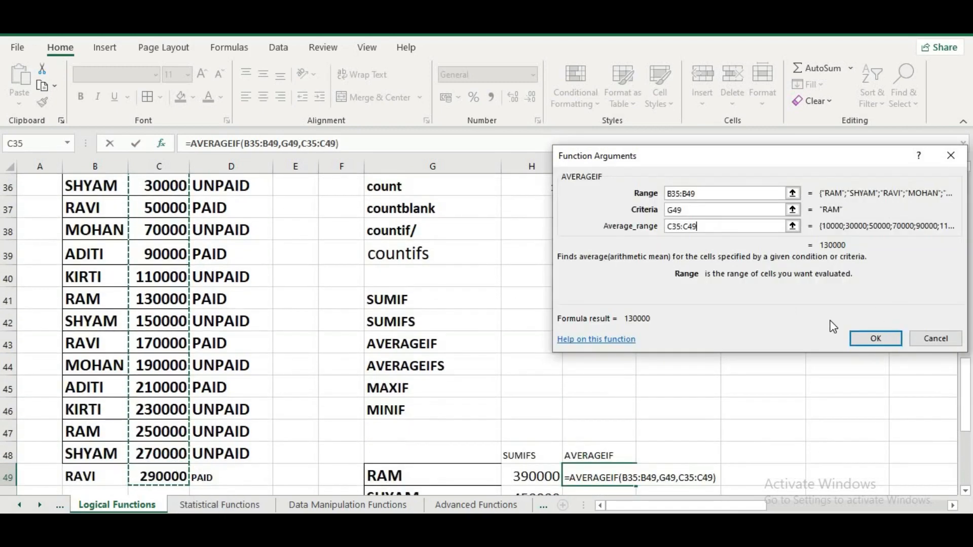
Make Range and Average_range absolute in the I49 AVERAGEIF formula and fill it down to I52
left_click(673, 199)
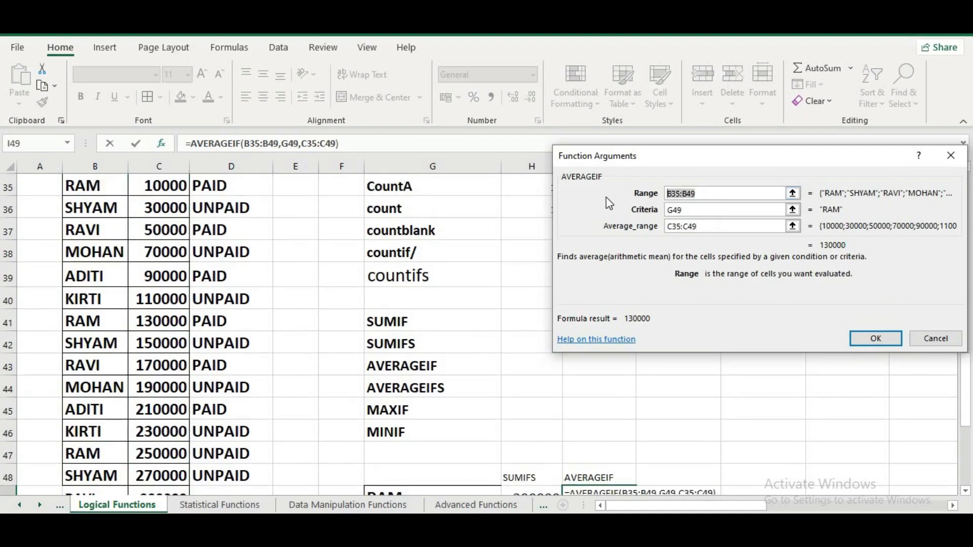
key("F4")
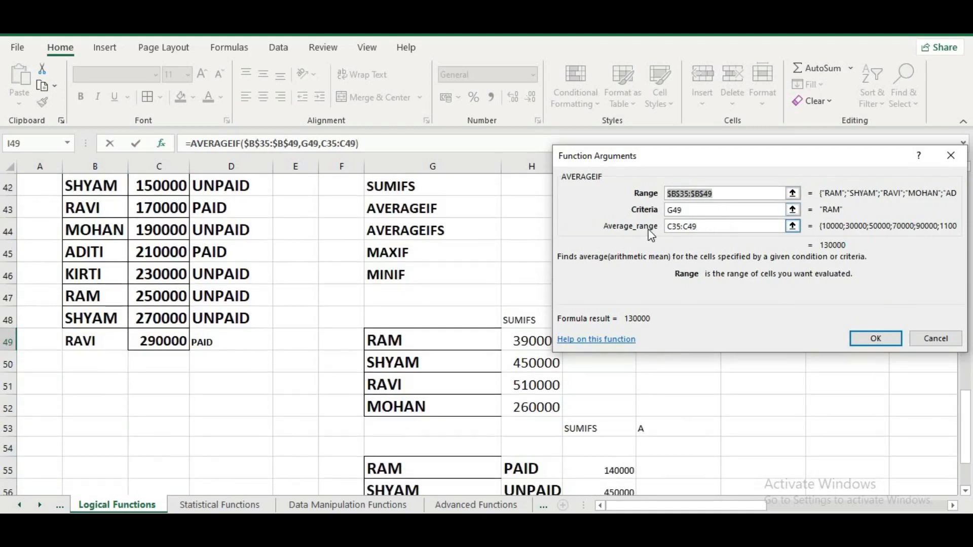
left_click(670, 229)
key("F4")
left_click(875, 338)
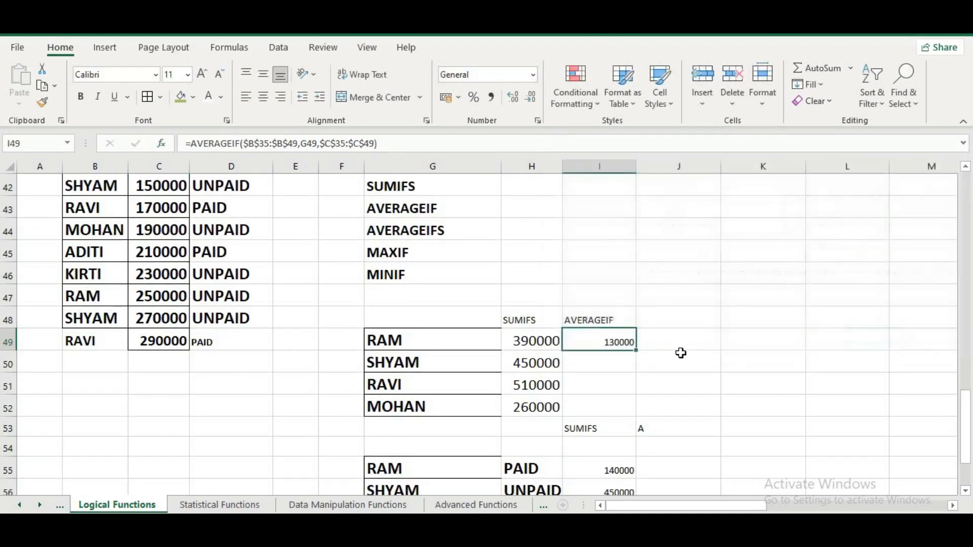
double_click(636, 351)
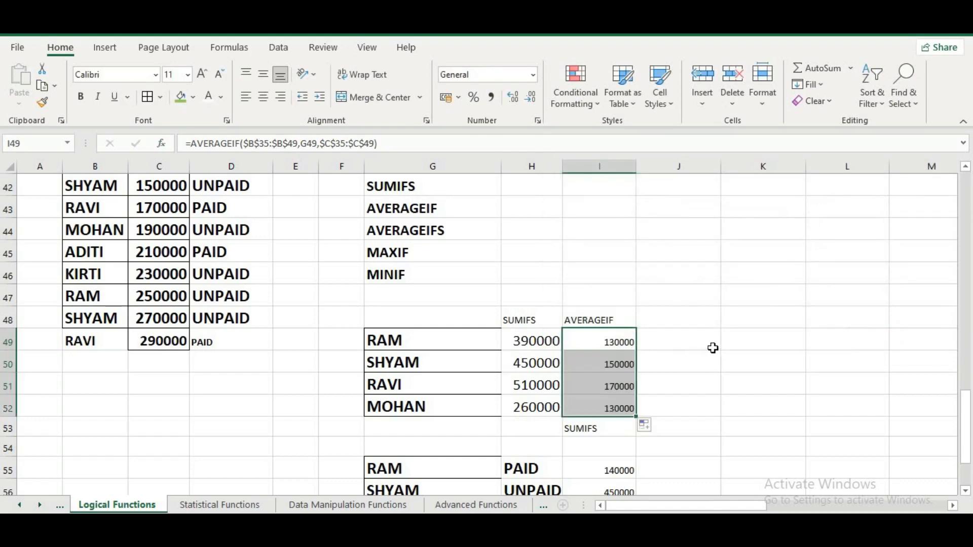
scroll(720, 336, "down", 1)
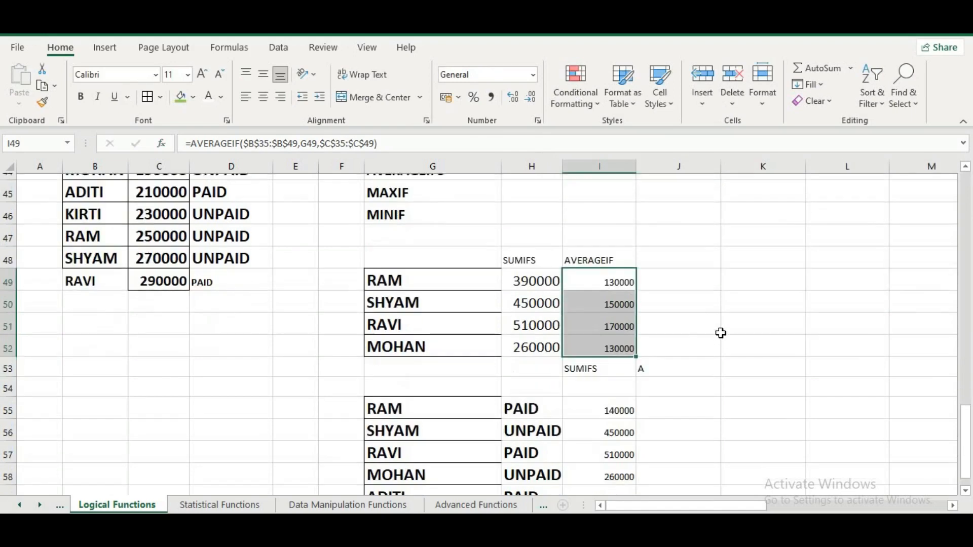
left_click(709, 384)
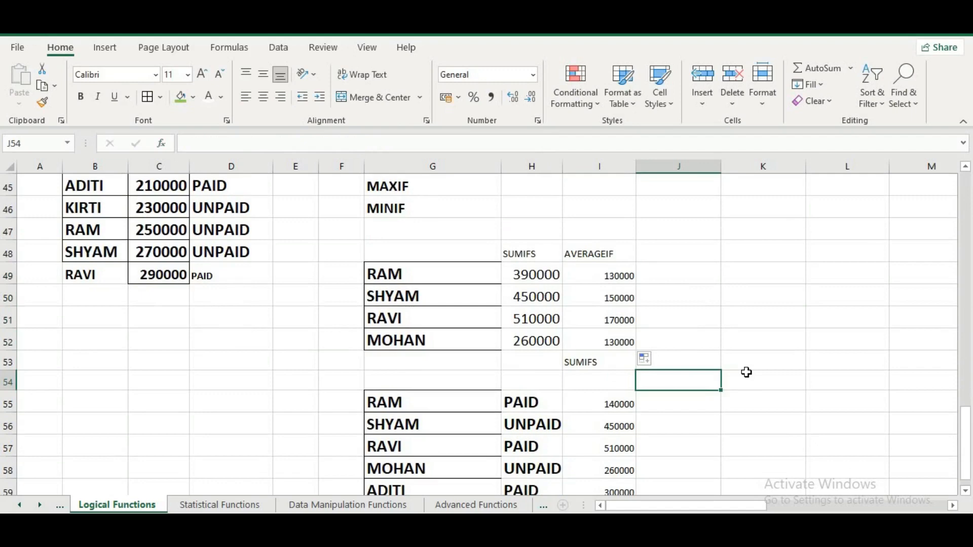
Enter the heading AVEARGEIFS in J54 and format the cell below it, J55, as bold with font size 20
type("AVEARGEIFS")
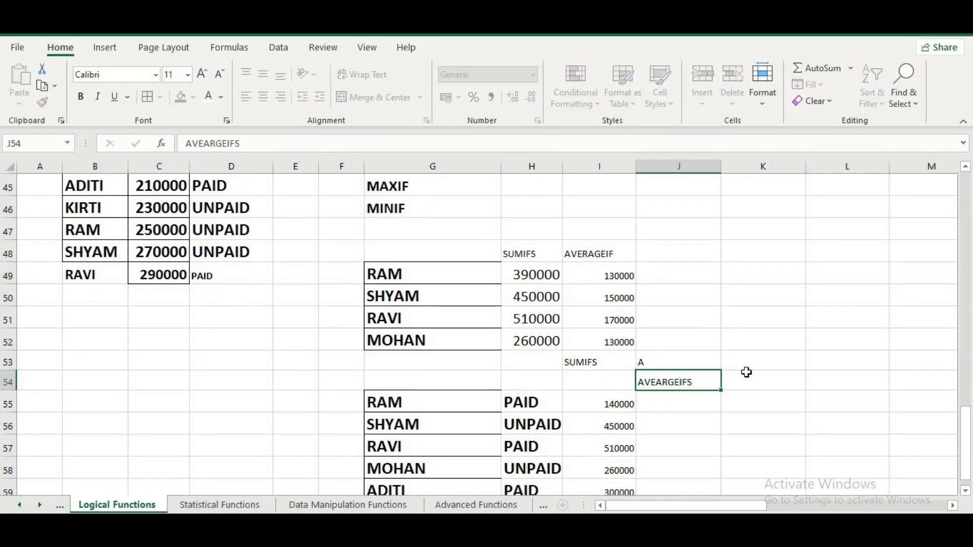
key("Return")
type("=AVE")
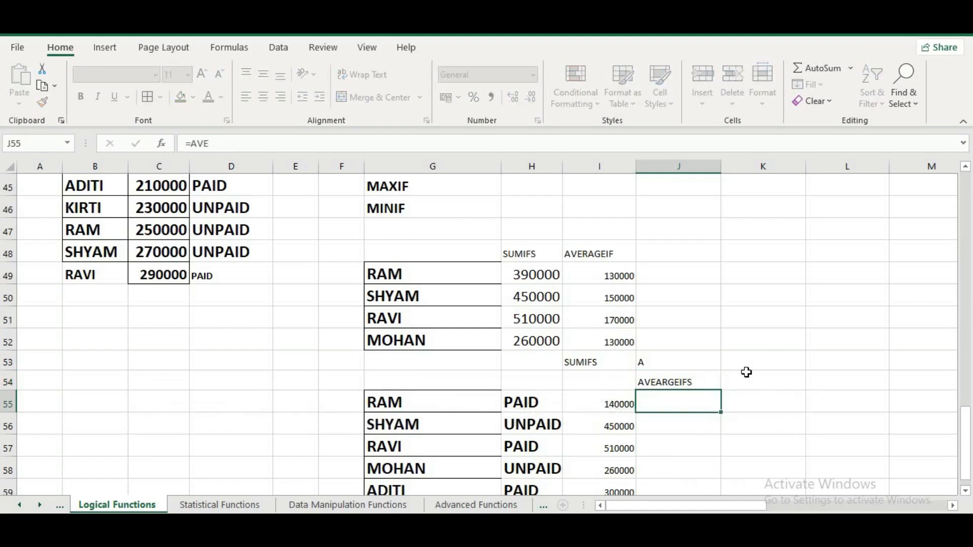
key("Escape")
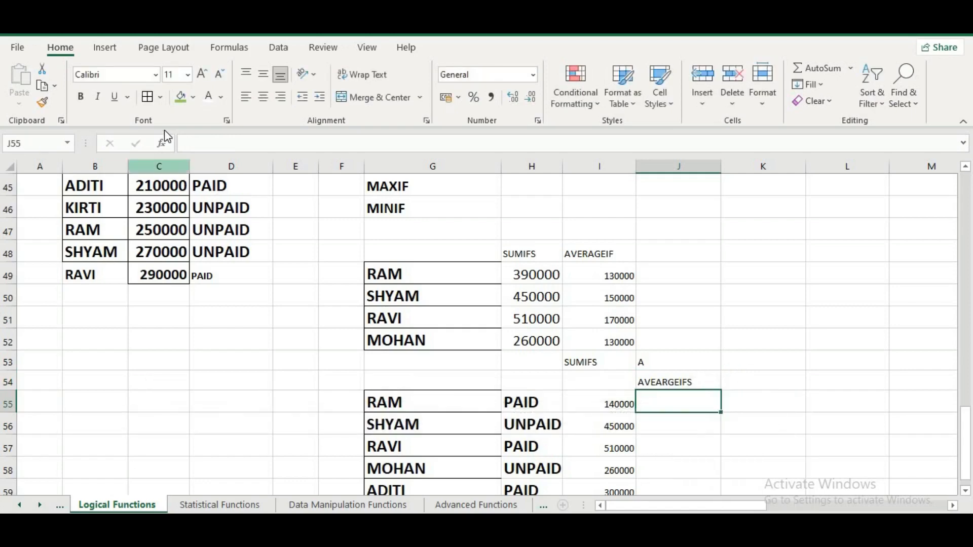
left_click(202, 74)
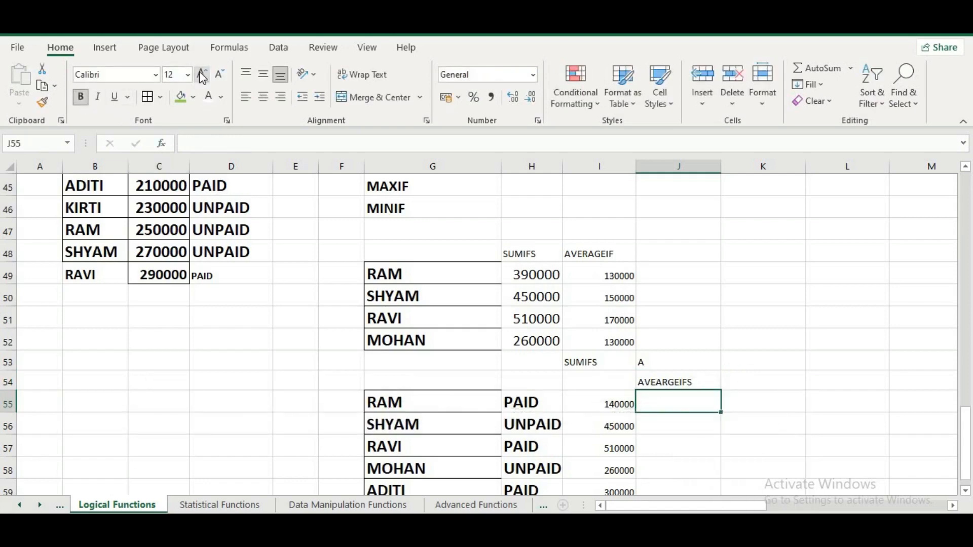
left_click(202, 74)
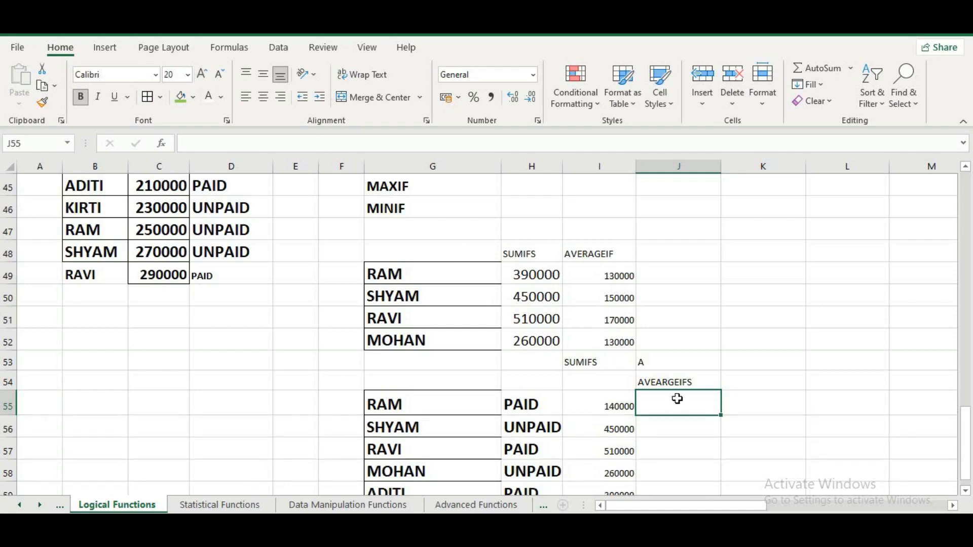
Start an AVERAGEIFS formula in J55 with the incentive amounts C35:C49 as its Average_range
type("=AVERA")
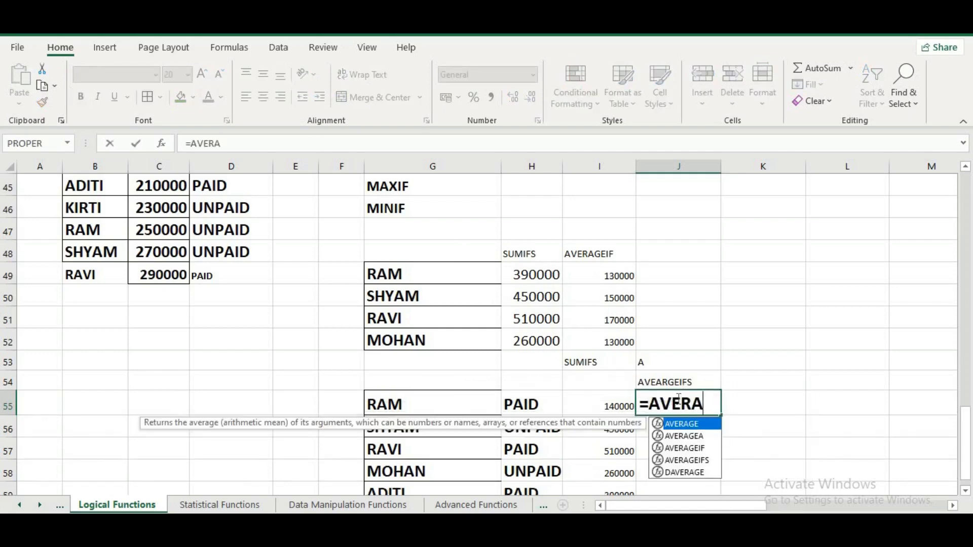
type("GEIFS")
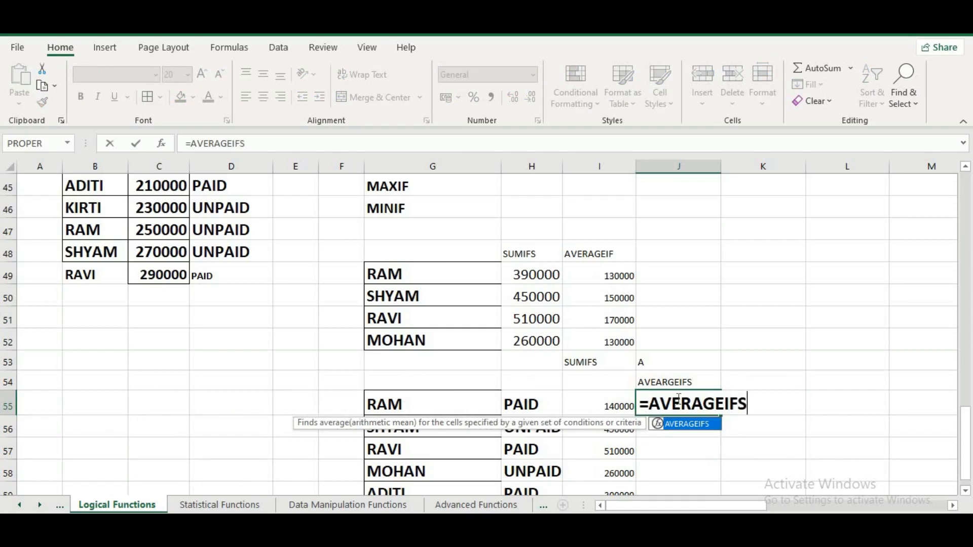
type("(")
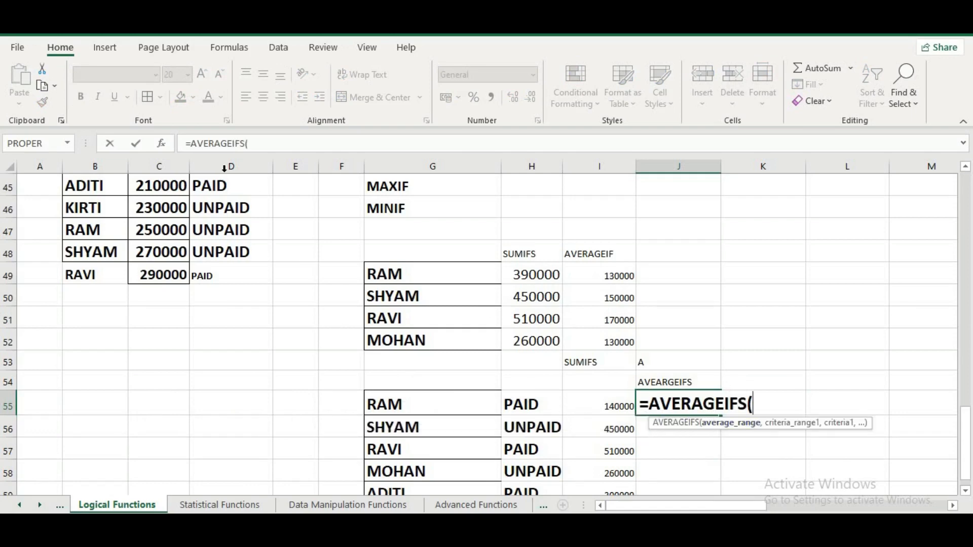
left_click(161, 144)
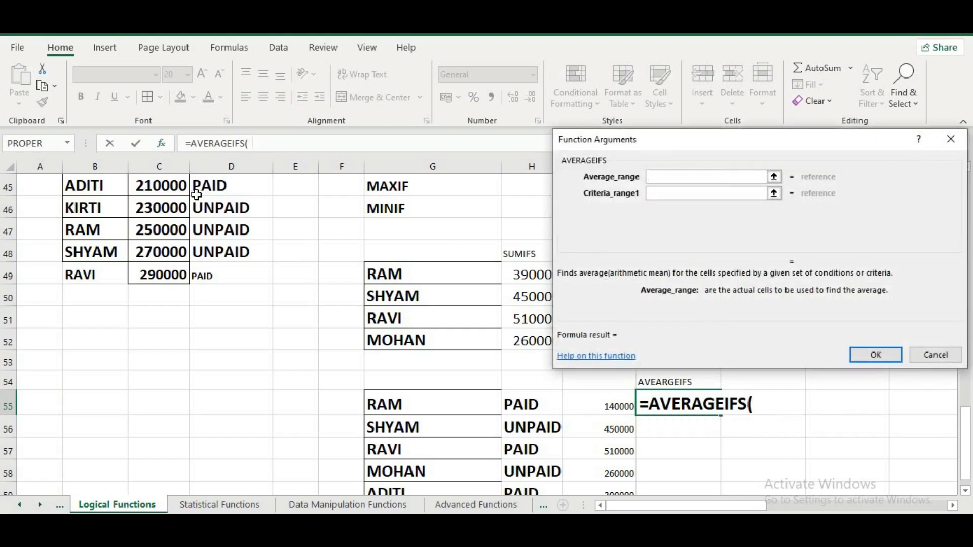
scroll(196, 195, "up", 6)
left_click_drag(169, 358, 181, 455)
left_click_drag(264, 437, 264, 438)
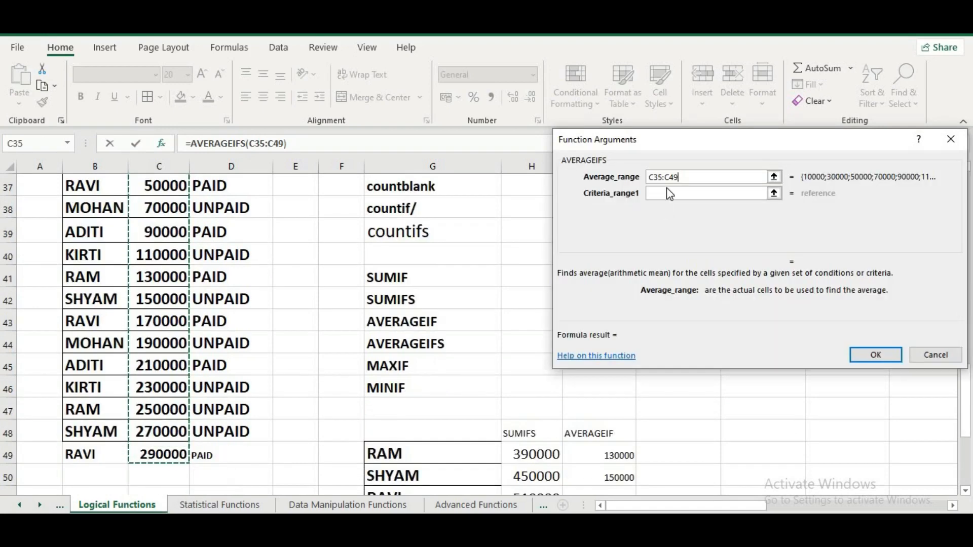
Set Criteria_range1 of the J55 AVERAGEIFS formula to the names B35:B49 and Criteria1 to G55
left_click(683, 193)
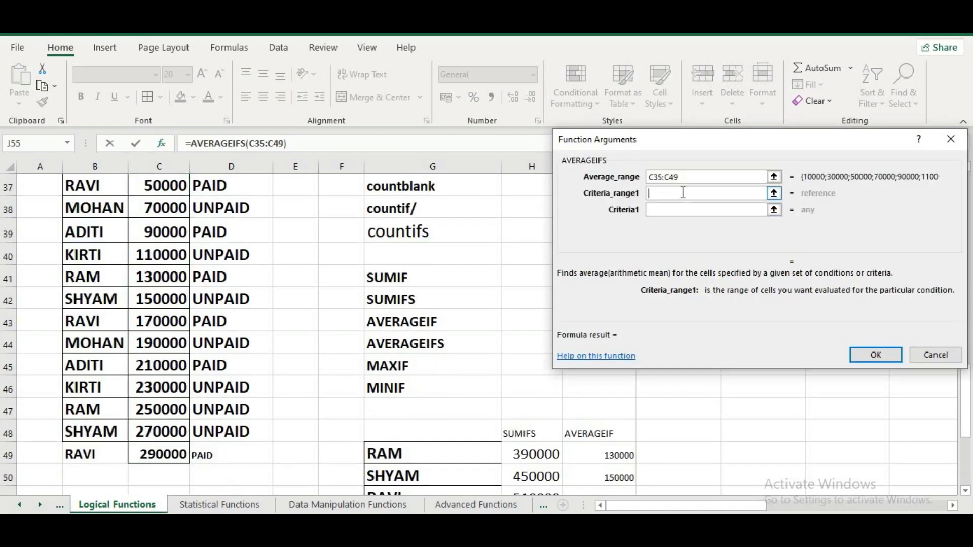
scroll(94, 309, "up", 3)
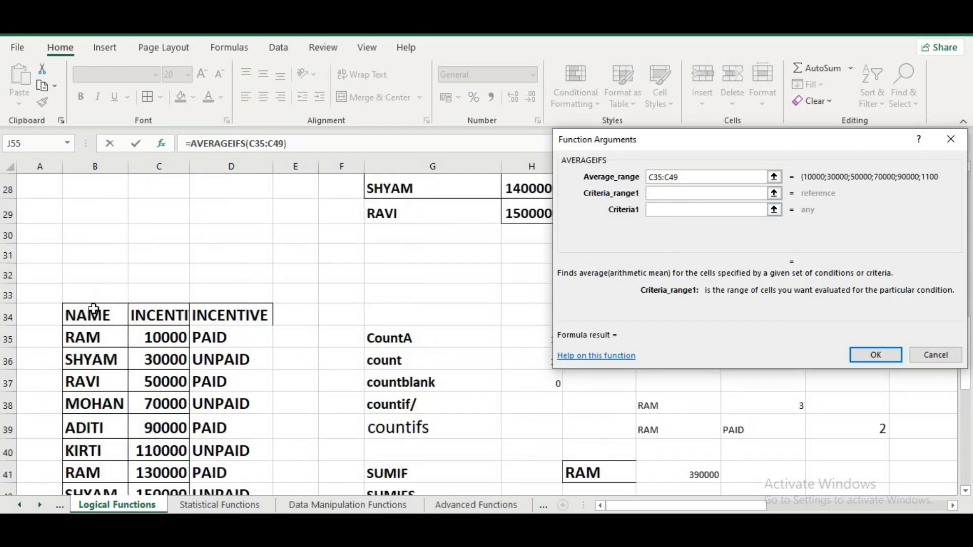
left_click_drag(97, 340, 102, 455)
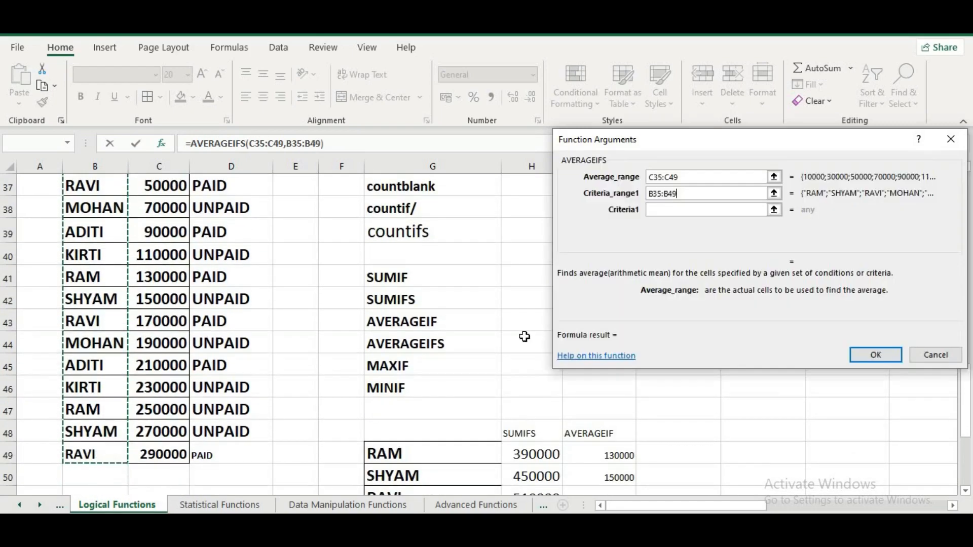
left_click(675, 210)
scroll(717, 375, "down", 4)
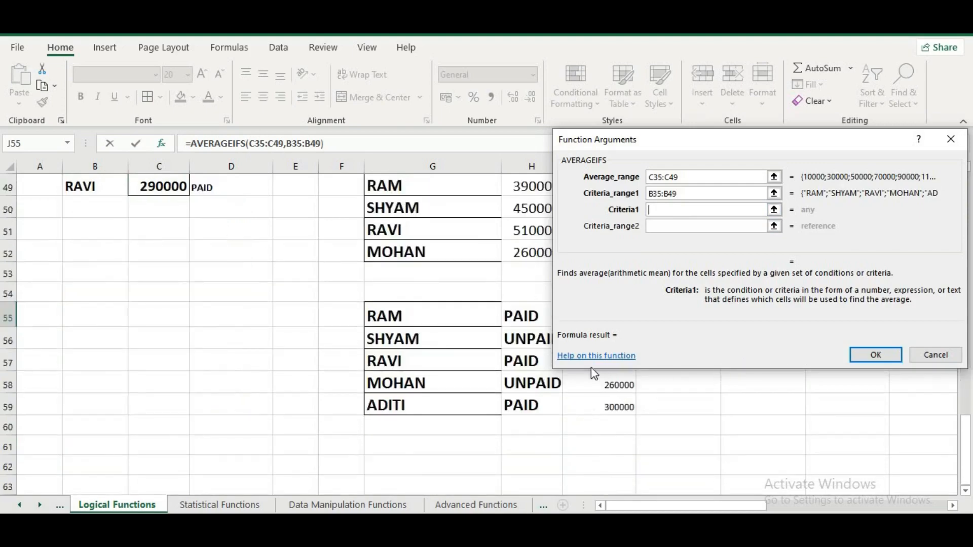
scroll(436, 403, "up", 1)
left_click(431, 388)
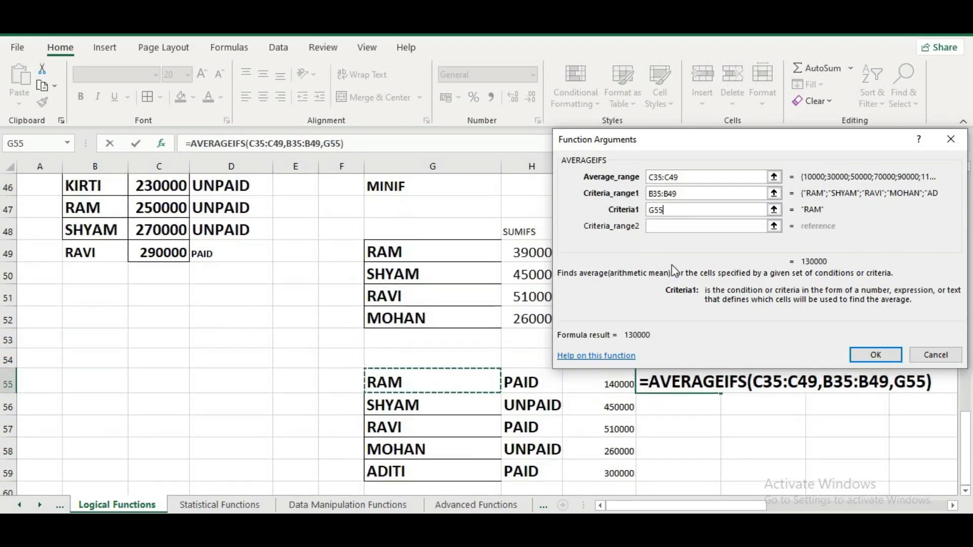
Set Criteria_range2 of the J55 AVERAGEIFS formula to the payment statuses D35:D49 and Criteria2 to H55
left_click(679, 226)
scroll(261, 301, "up", 7)
scroll(260, 301, "down", 3)
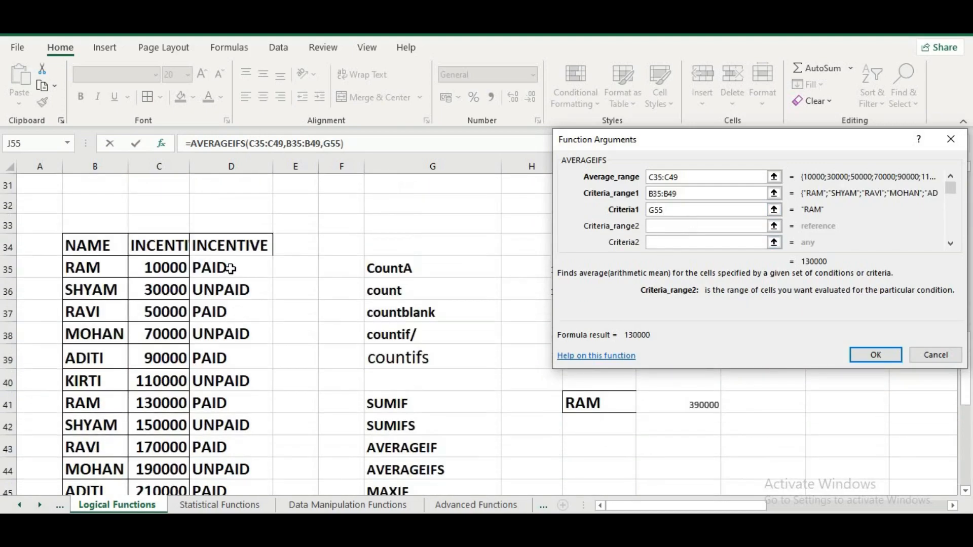
left_click_drag(232, 269, 256, 458)
key("Tab")
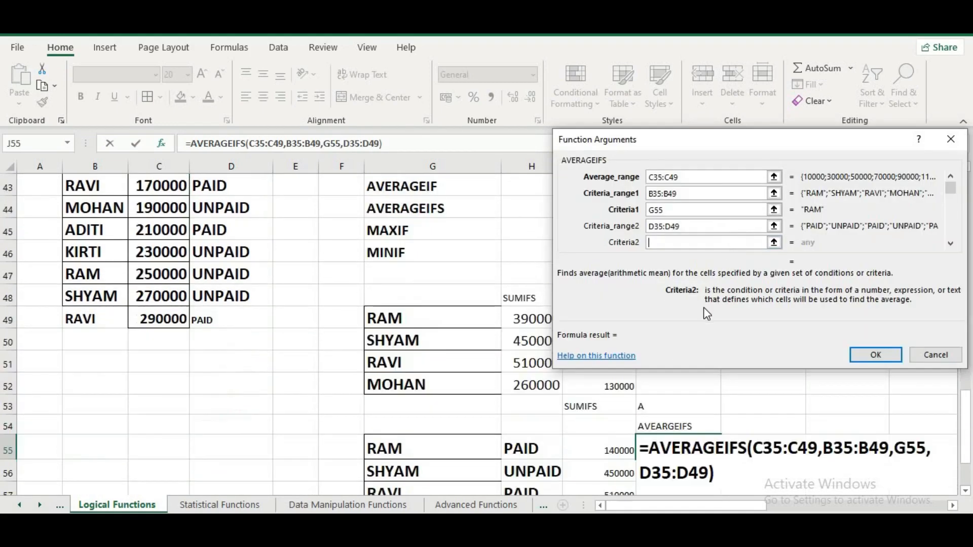
left_click(539, 446)
Make Average_range, Criteria_range1 and Criteria_range2 absolute in the J55 AVERAGEIFS formula and fill it down to J59
left_click(643, 182)
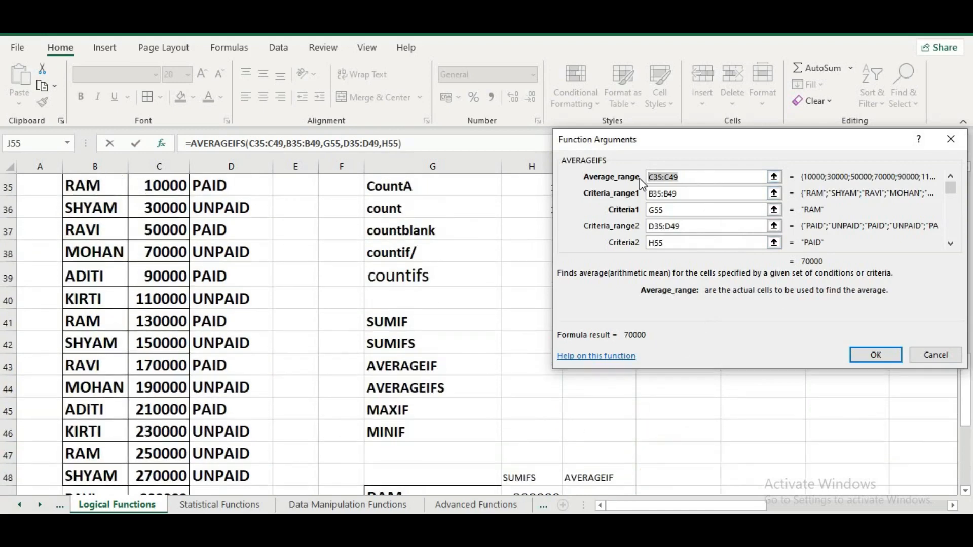
key("F4")
left_click(687, 193)
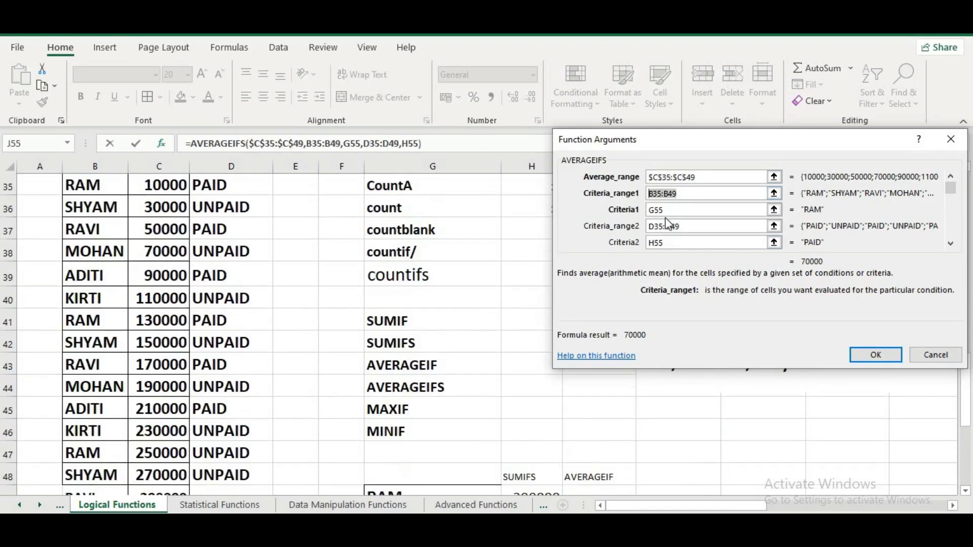
key("F4")
left_click(687, 226)
key("F4")
left_click(875, 355)
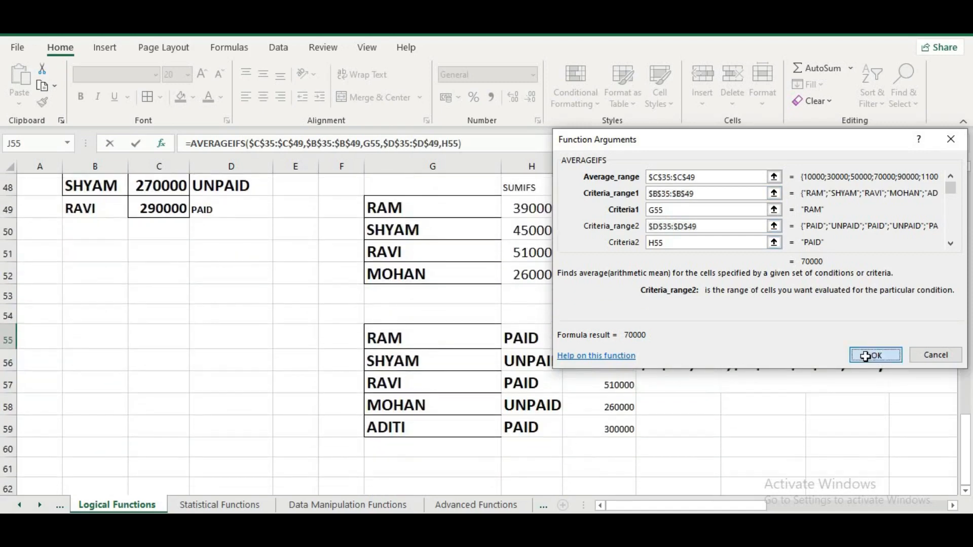
double_click(721, 347)
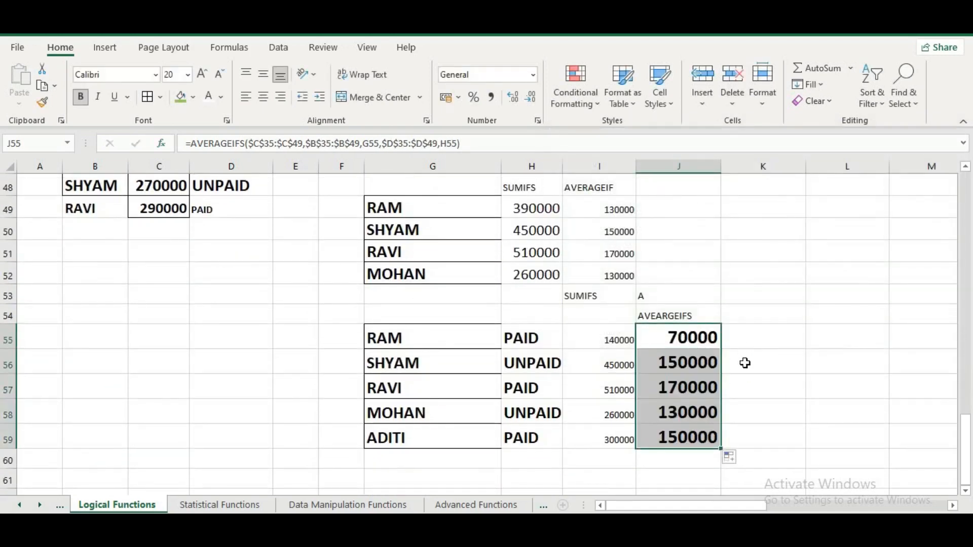
Enter the heading MAXIF in J48, next to the AVERAGEIF heading
scroll(746, 362, "down", 1)
left_click(764, 231)
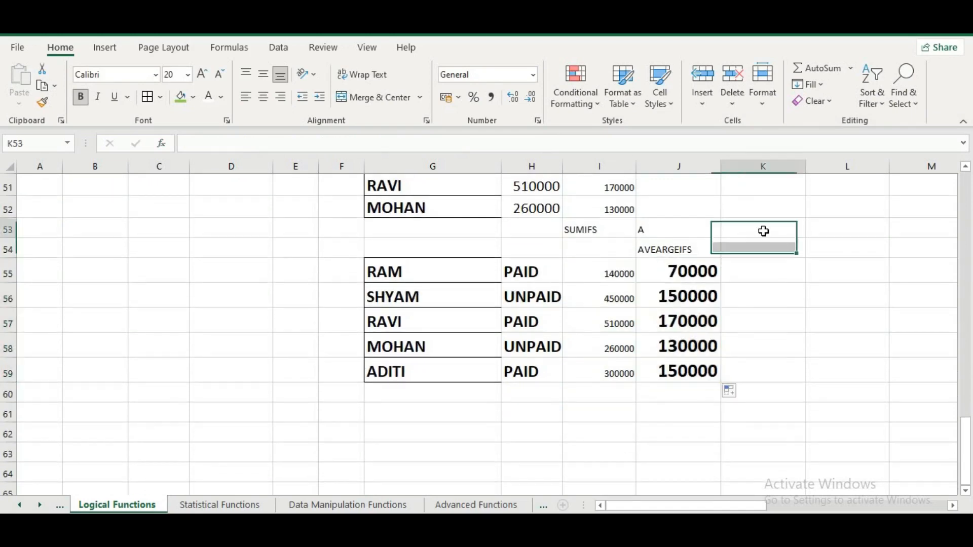
scroll(789, 226, "up", 2)
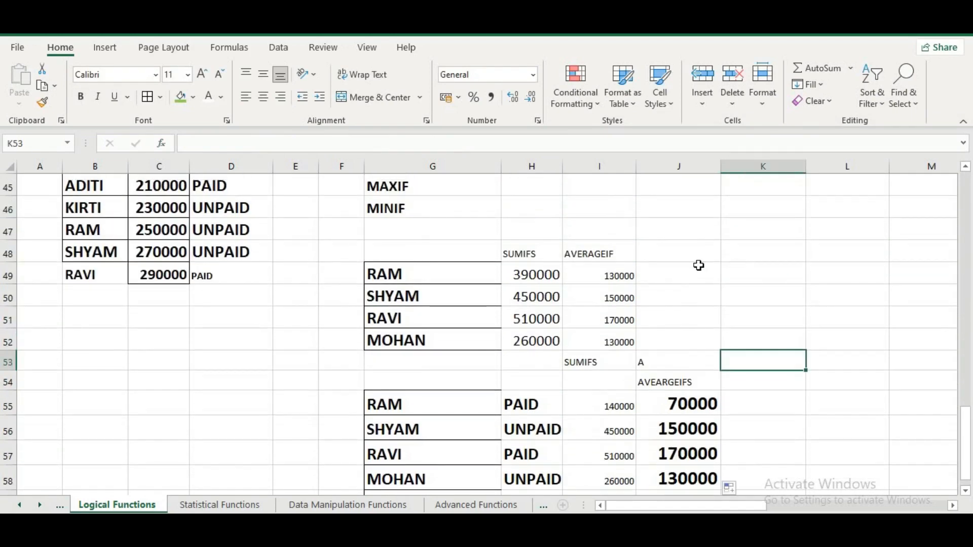
left_click(698, 251)
type("MAXIF")
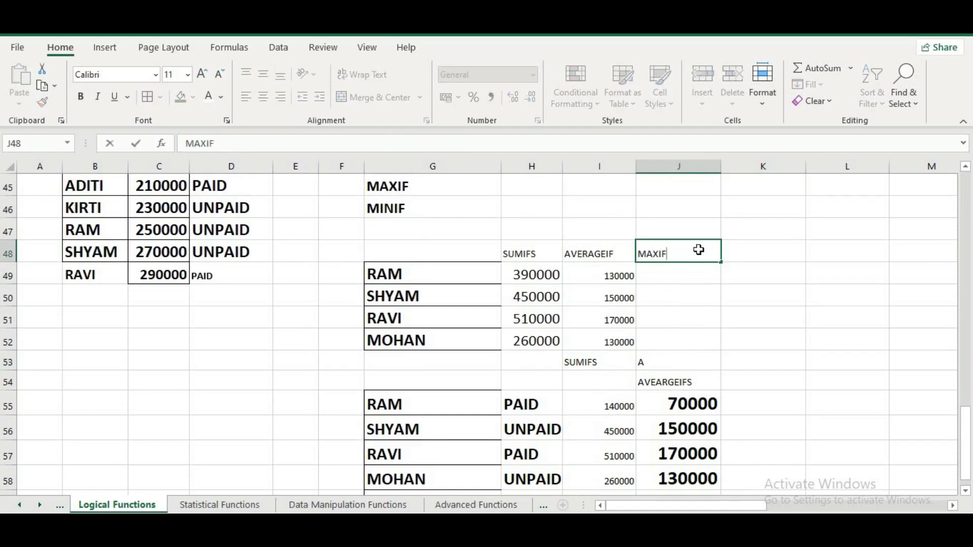
key("Return")
Start a MAXIFS formula in J49 with the incentive amounts C35:C49 as its Max_range
type("=")
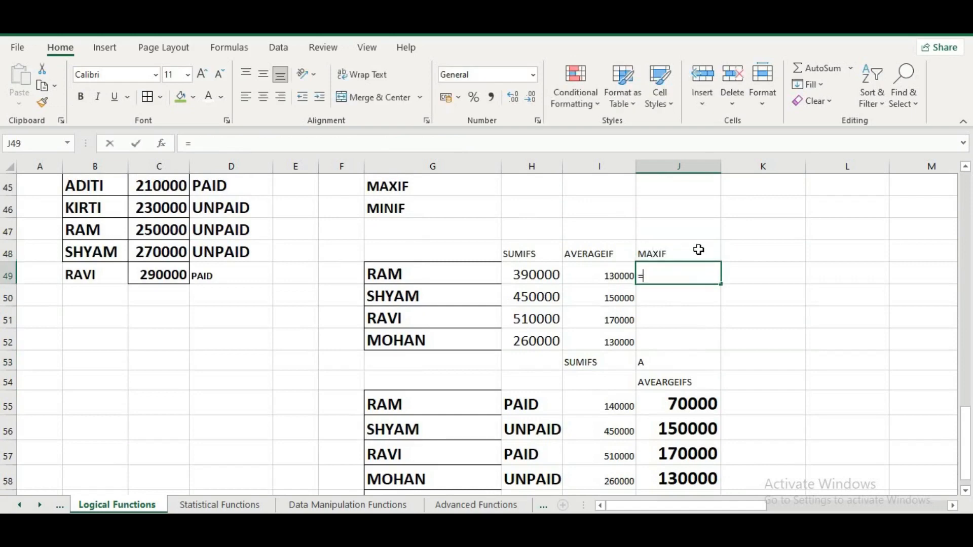
type("MAX")
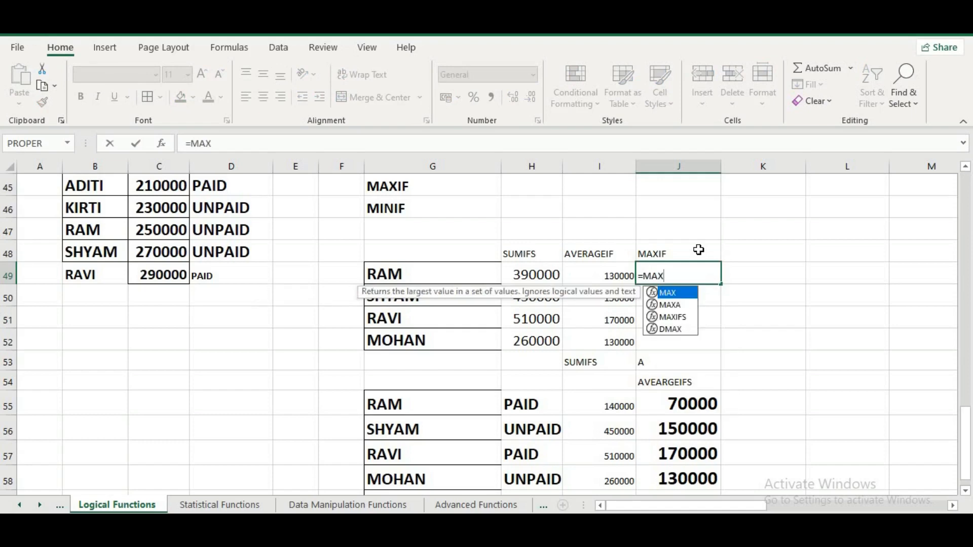
type("IFS")
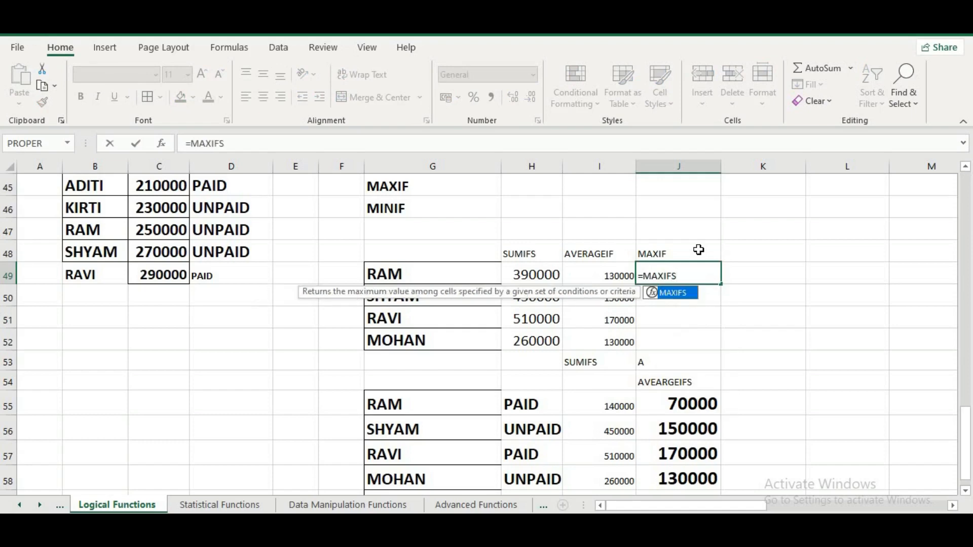
type("(")
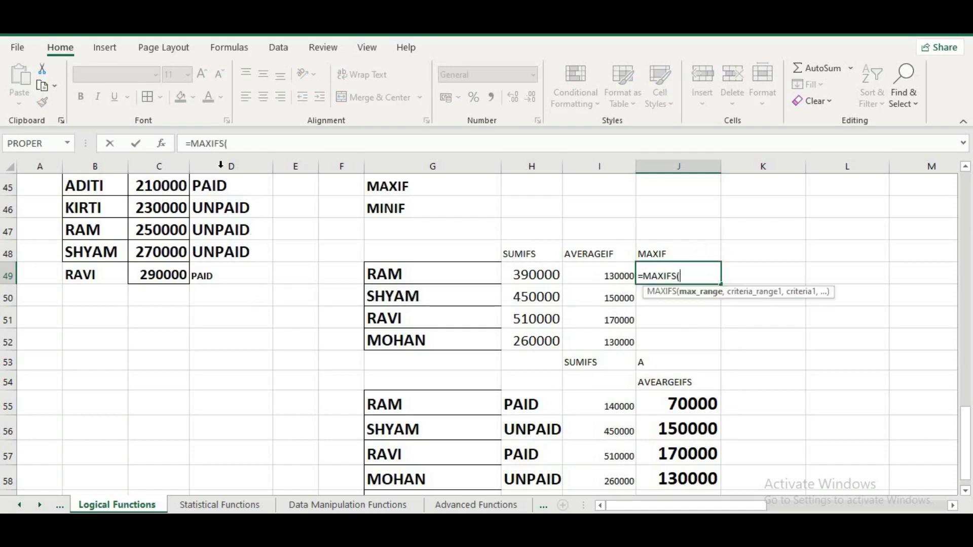
left_click(162, 143)
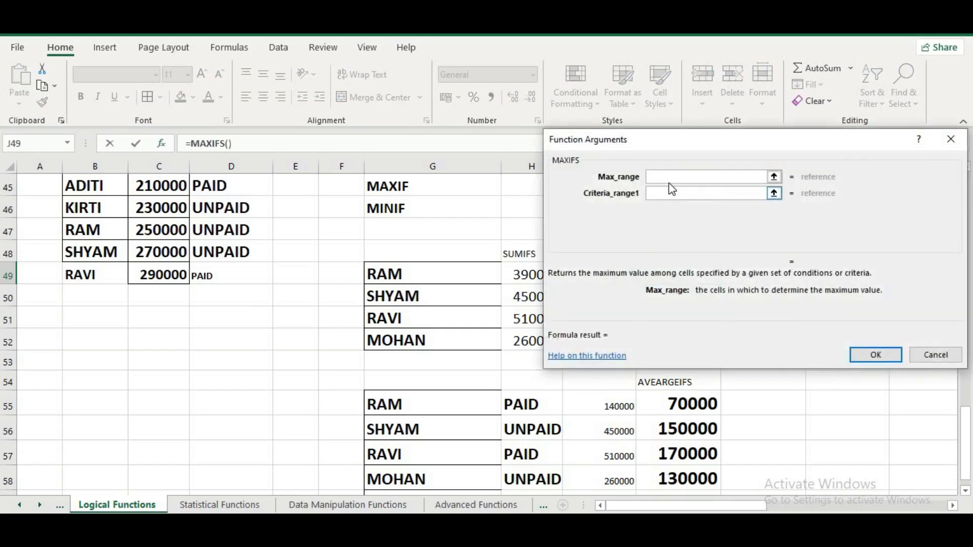
scroll(238, 278, "up", 1)
scroll(180, 266, "up", 4)
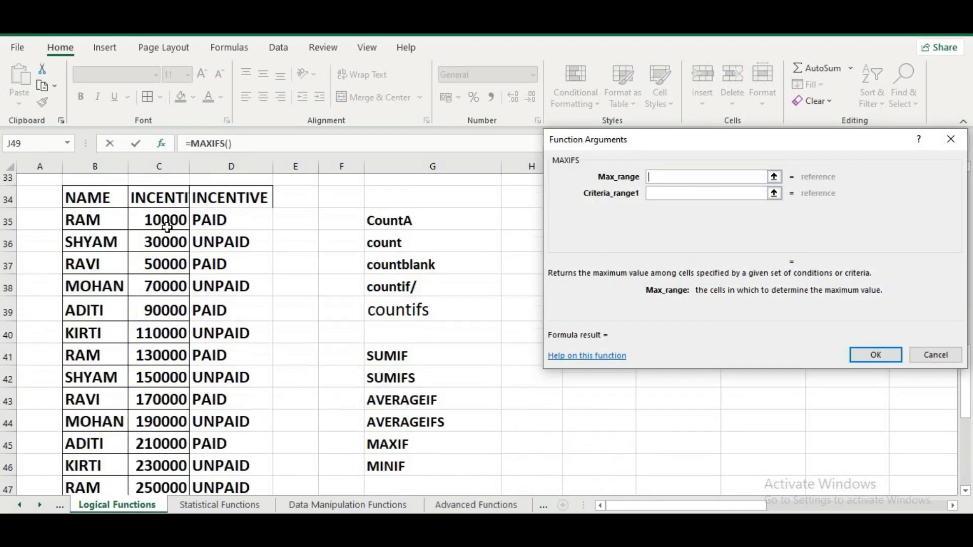
left_click_drag(167, 227, 175, 455)
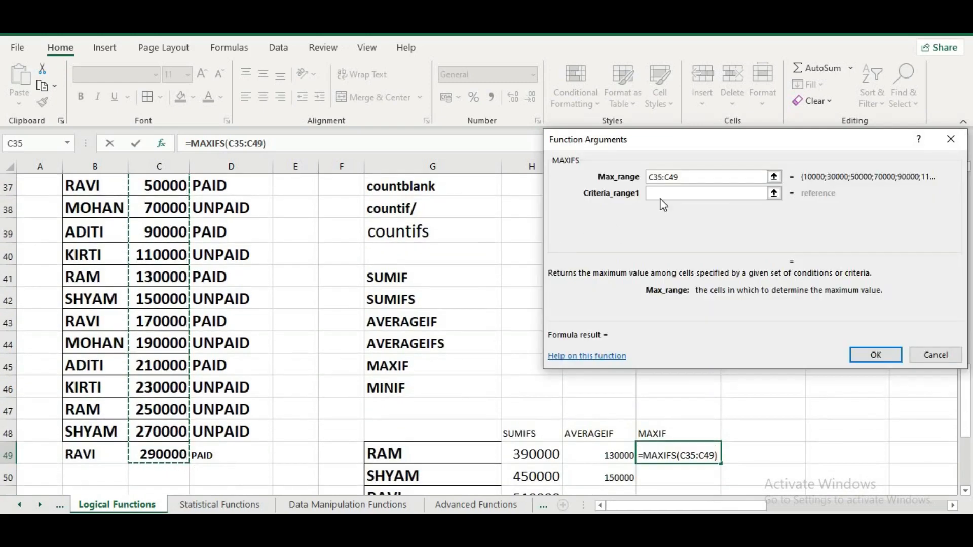
Set Criteria_range1 of the J49 MAXIFS formula to the names B35:B49 and Criteria1 to G49
left_click(664, 195)
scroll(136, 290, "up", 1)
scroll(136, 290, "up", 3)
left_click_drag(112, 337, 130, 458)
left_click(663, 207)
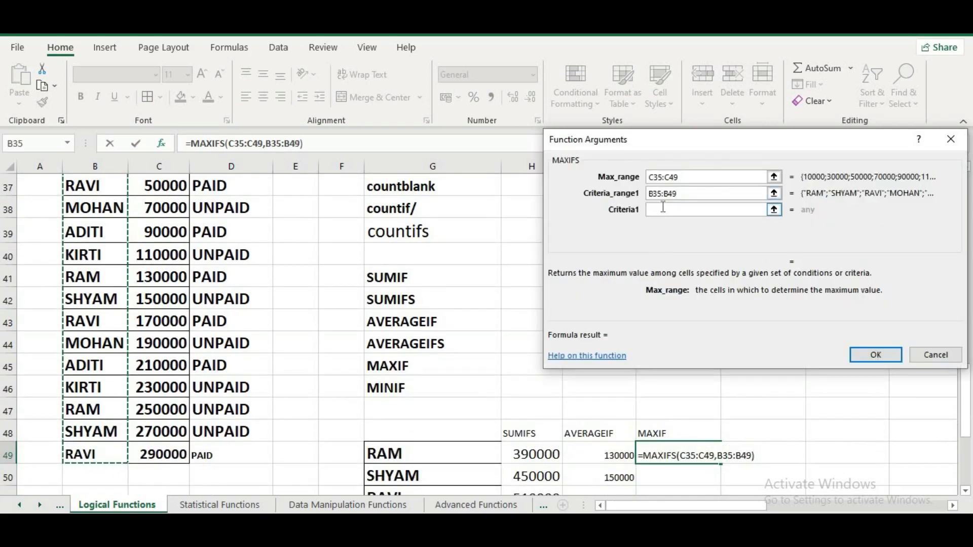
left_click(448, 452)
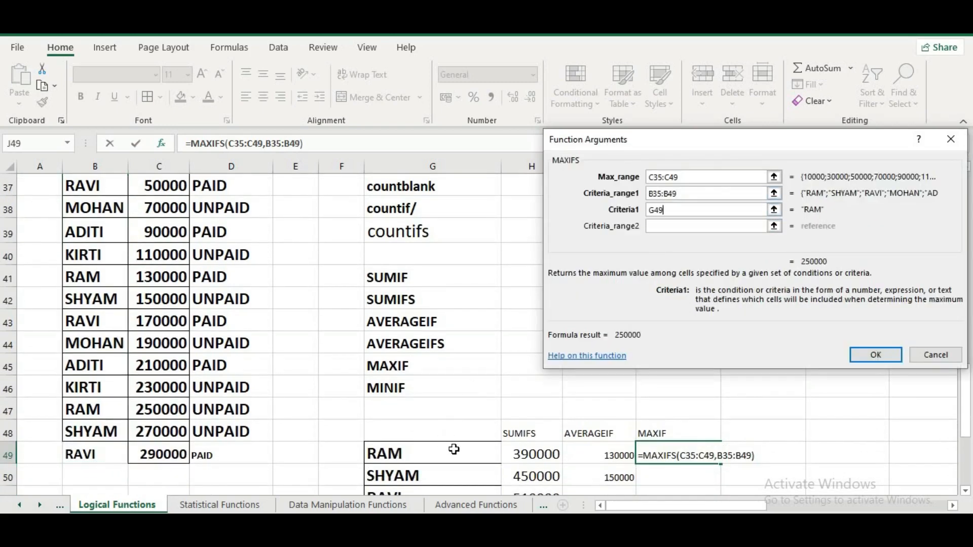
Make Max_range and Criteria_range1 absolute in the J49 MAXIFS formula and fill it down to J52
left_click(687, 177)
key("F4")
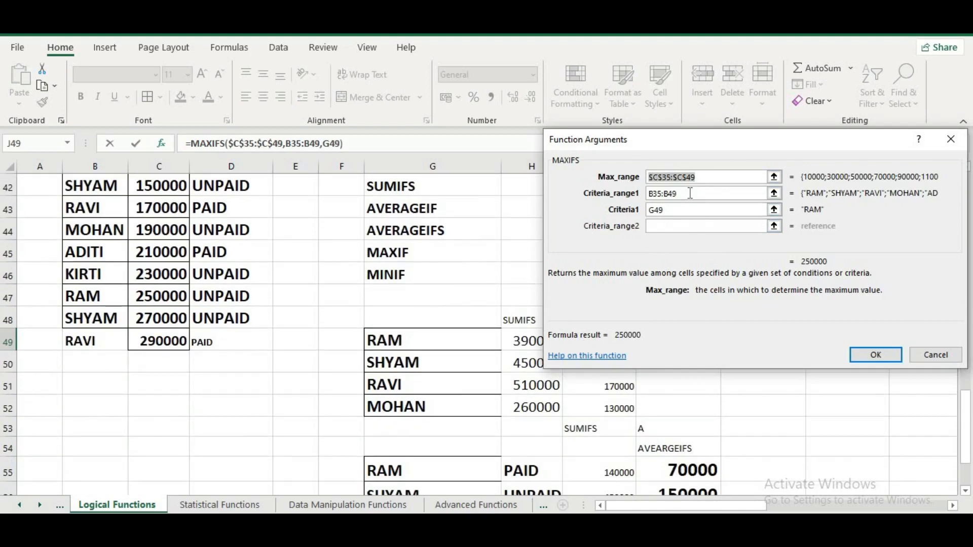
left_click(667, 194)
key("F4")
left_click(671, 210)
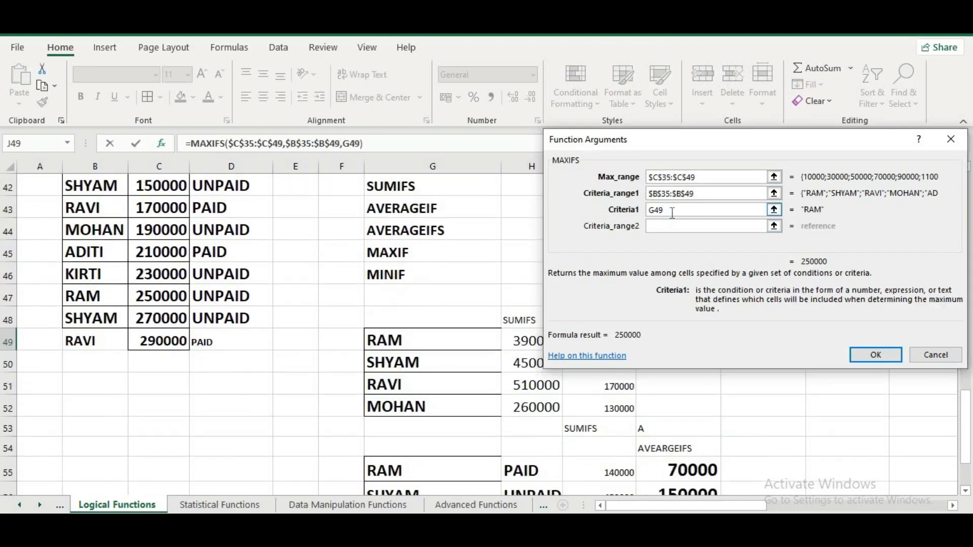
left_click(864, 361)
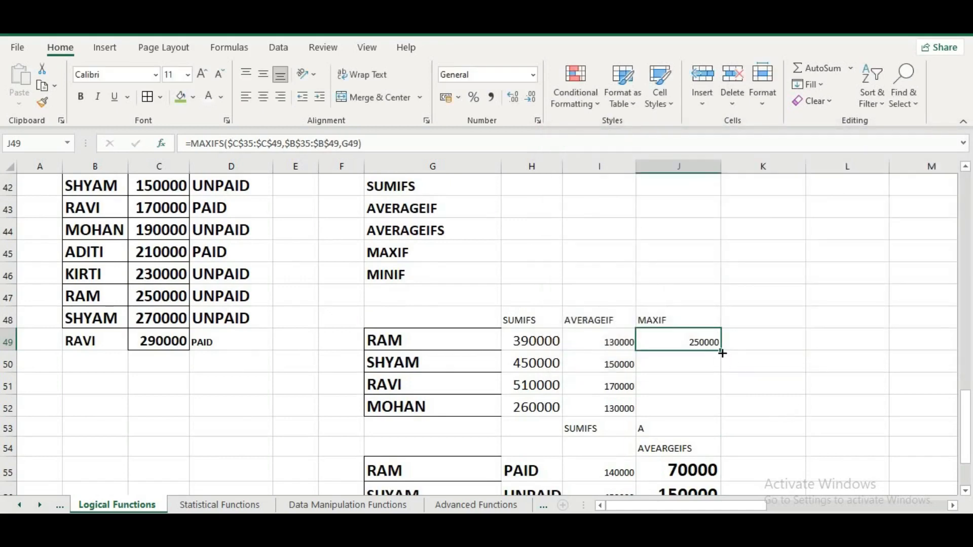
left_click_drag(722, 353, 723, 417)
Increase the font size of the MAXIFS results in J49:J52 to 16
left_click_drag(653, 338, 706, 405)
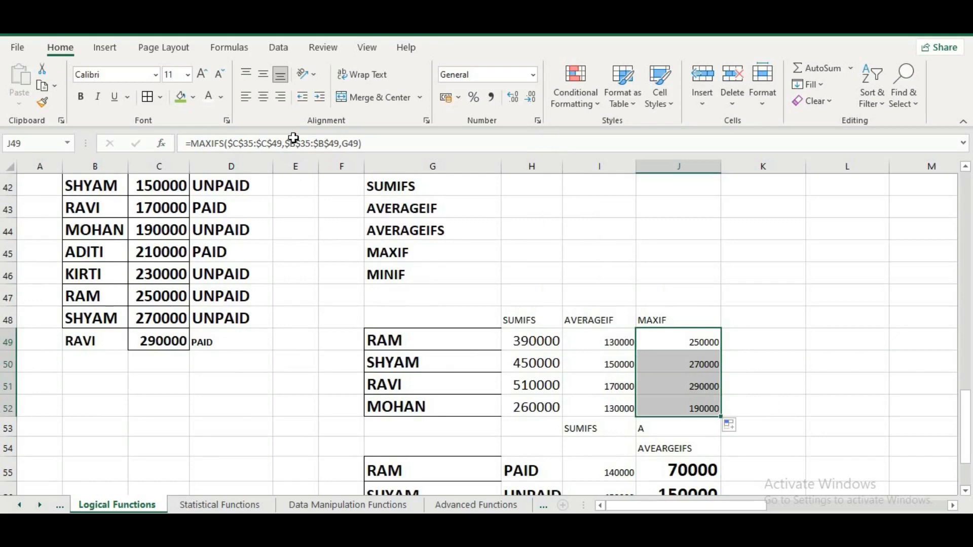
left_click(205, 77)
left_click(205, 77)
left_click(204, 77)
left_click(674, 338)
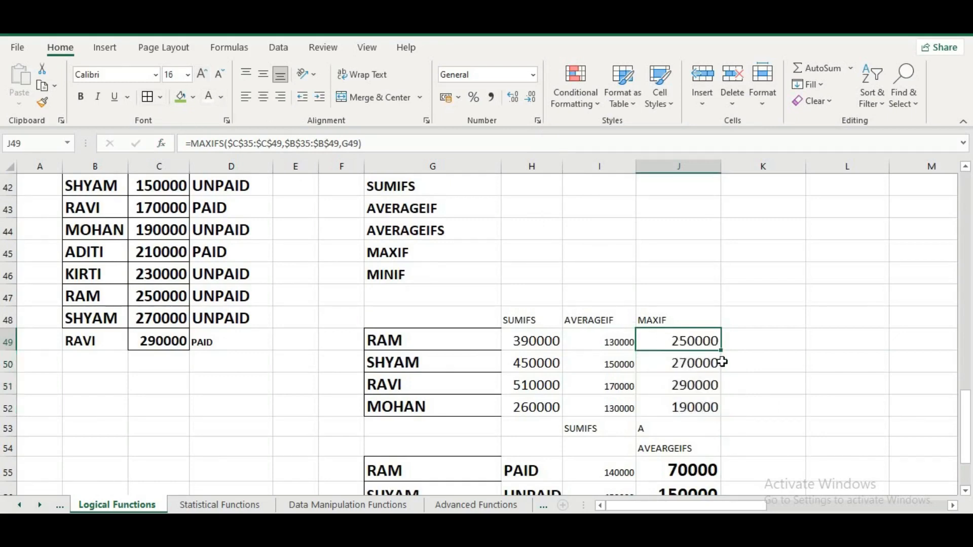
Enter the heading MINIF in K48, next to the MAXIF heading
scroll(729, 318, "down", 3)
left_click(747, 251)
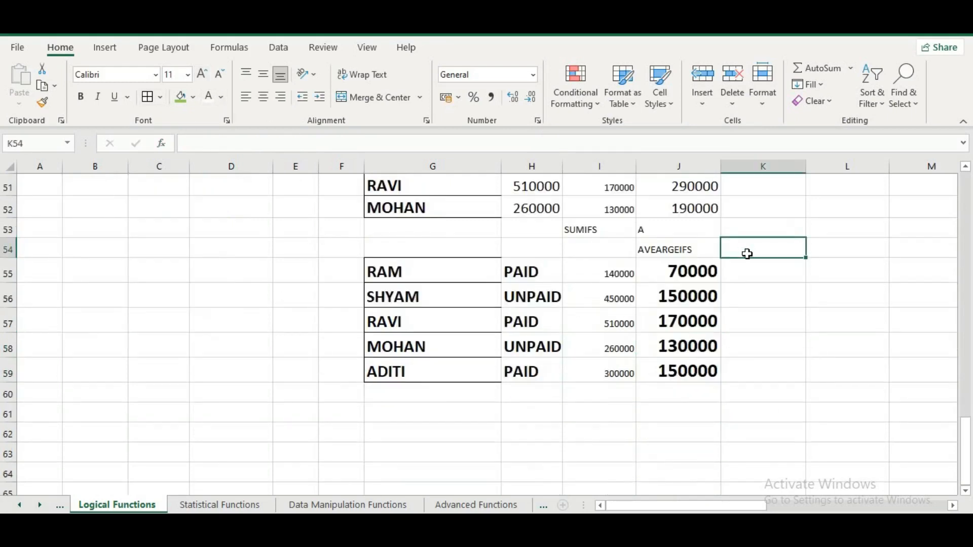
scroll(748, 253, "up", 2)
key("Up")
key("Up")
key("Up")
key("Up")
key("Up")
key("Up")
type("M")
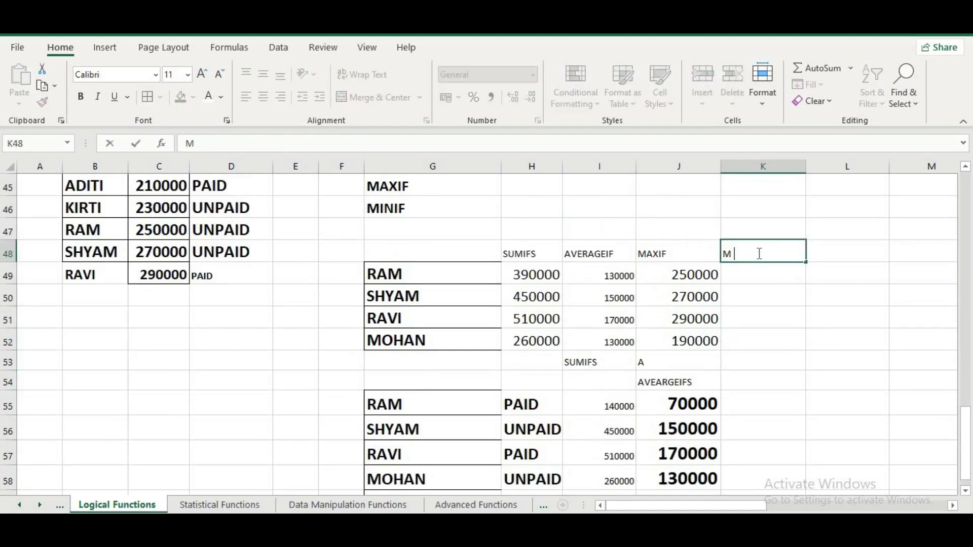
type("INIF")
key("Return")
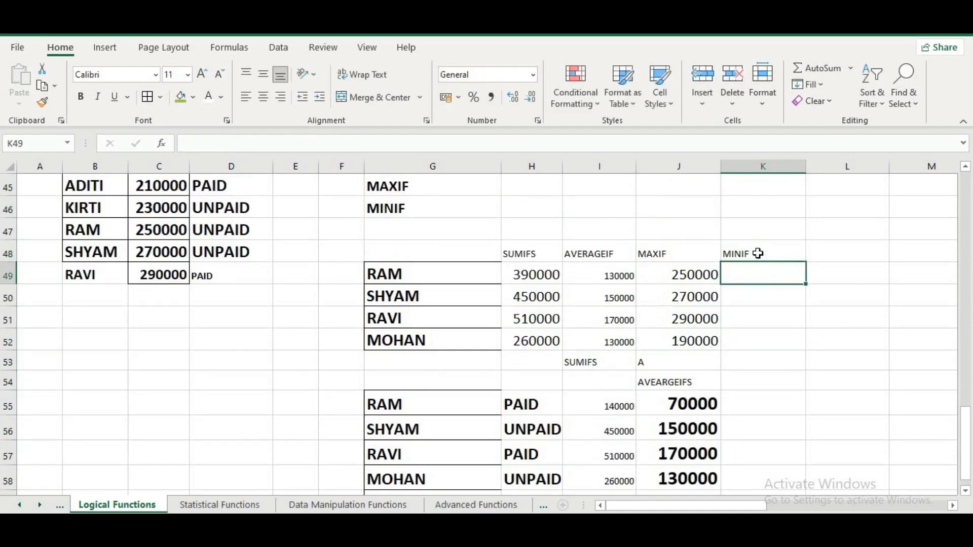
Increase the font size of cell K49 to 18
left_click(201, 74)
left_click(201, 74)
left_click(202, 75)
Start a MINIFS formula in K49 with the incentive amounts C35:C49 as its Min_range
type("=MIN")
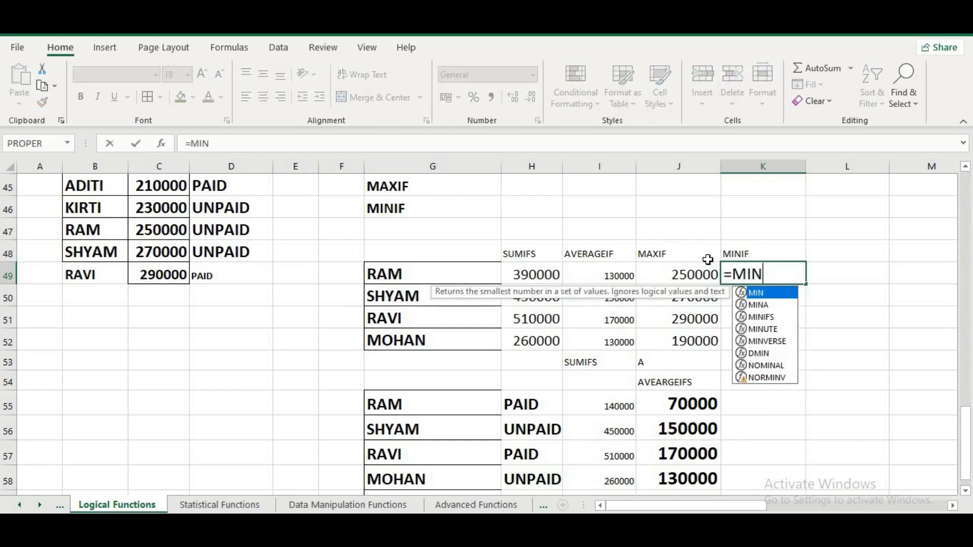
type("IFS")
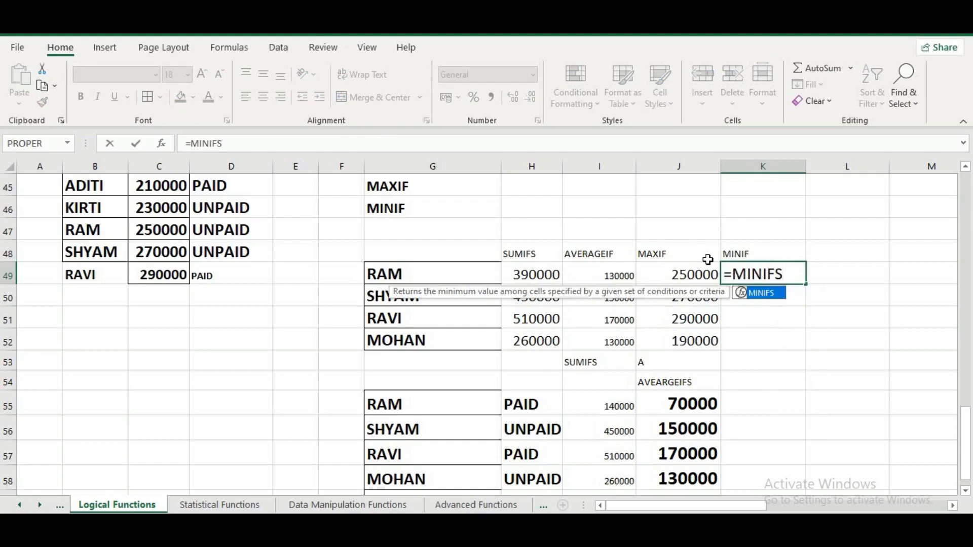
type("(")
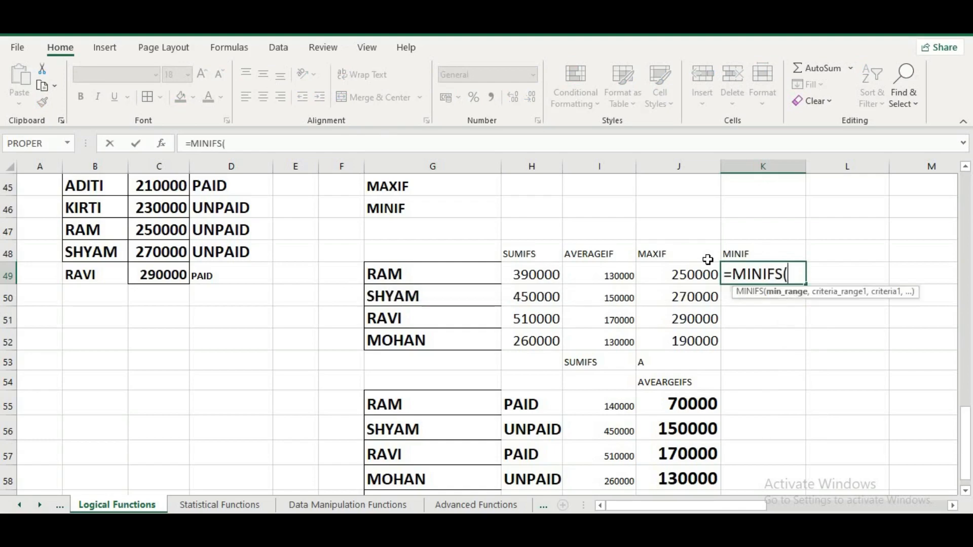
left_click(162, 144)
scroll(200, 317, "up", 4)
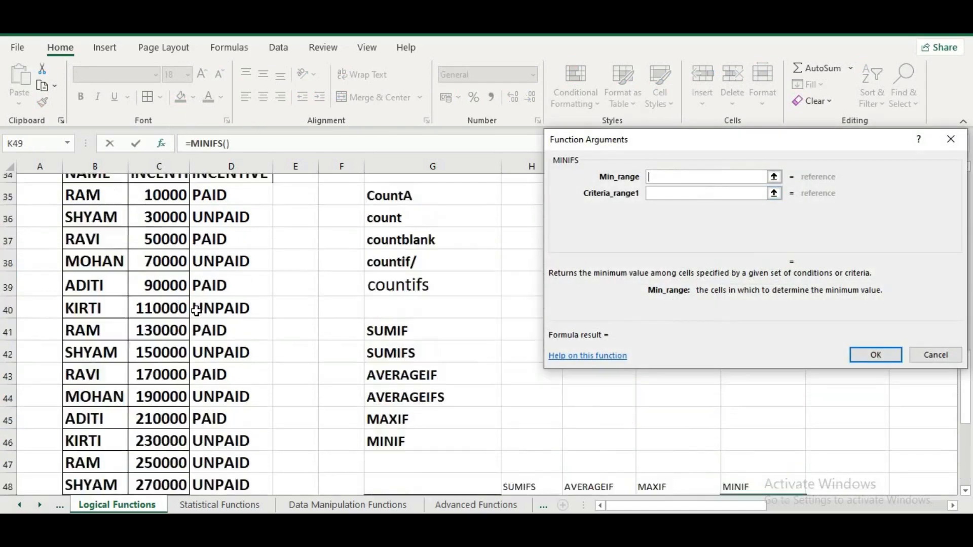
scroll(184, 297, "up", 1)
left_click_drag(173, 283, 187, 499)
left_click(674, 194)
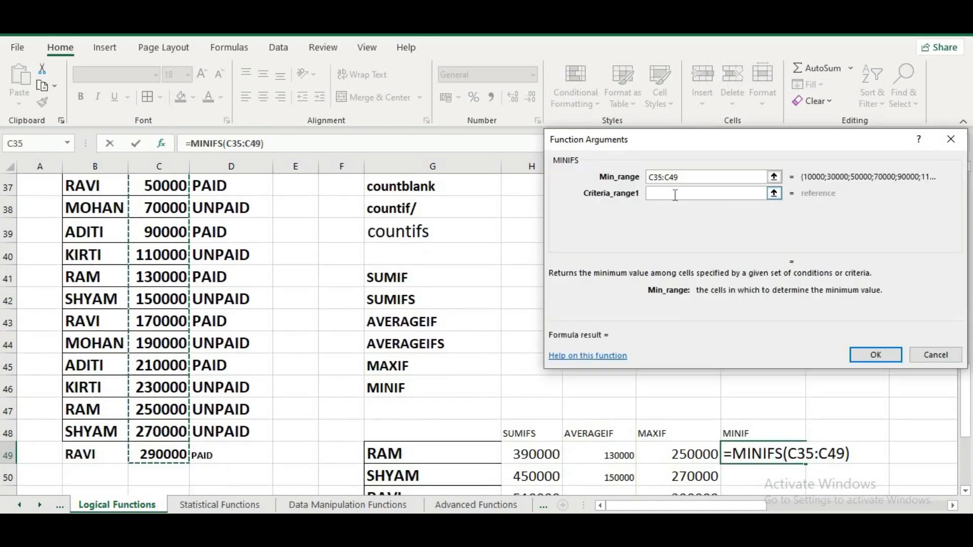
left_click(675, 194)
scroll(479, 414, "down", 2)
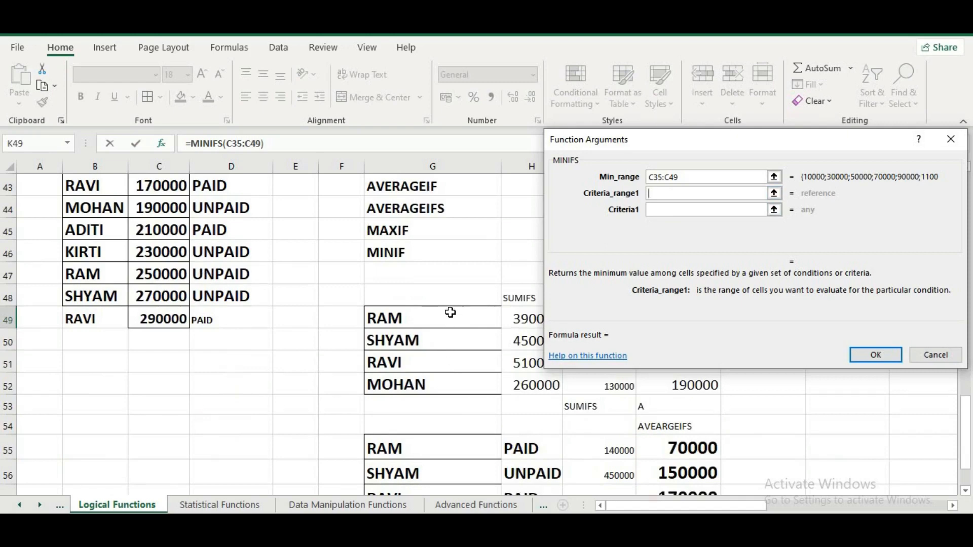
left_click_drag(445, 318, 494, 387)
left_click(677, 209)
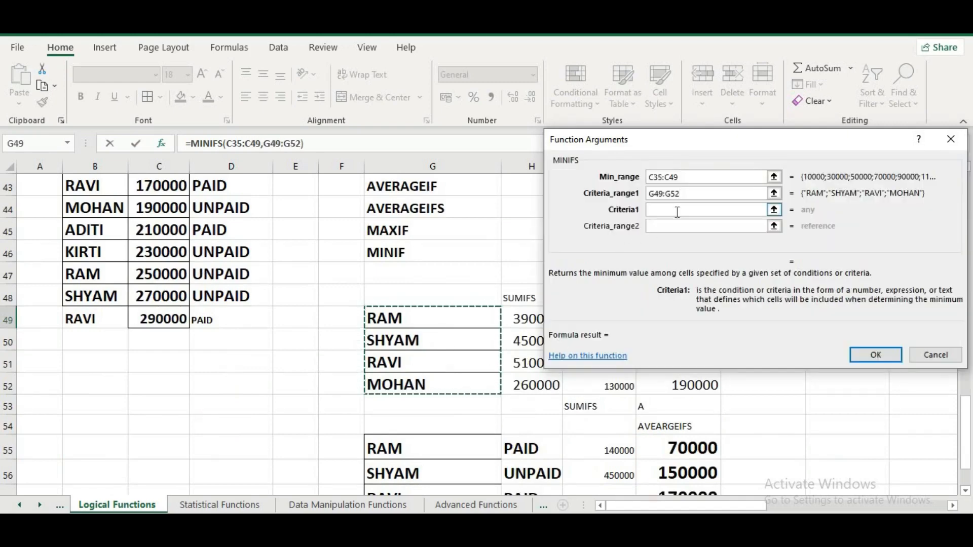
left_click(618, 194)
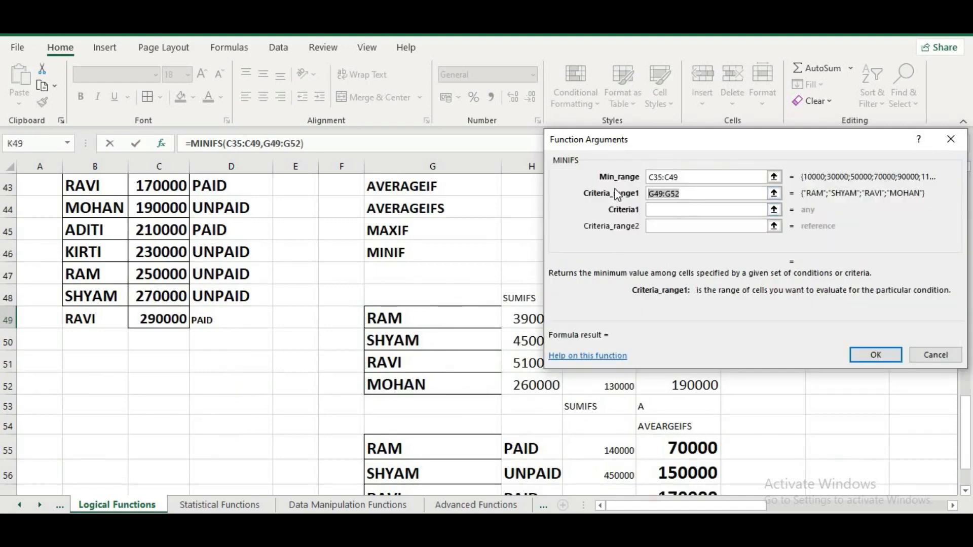
key("BackSpace")
Set Criteria_range1 of the K49 MINIFS formula to the names B35:B49 and Criteria1 to G49
scroll(92, 340, "up", 4)
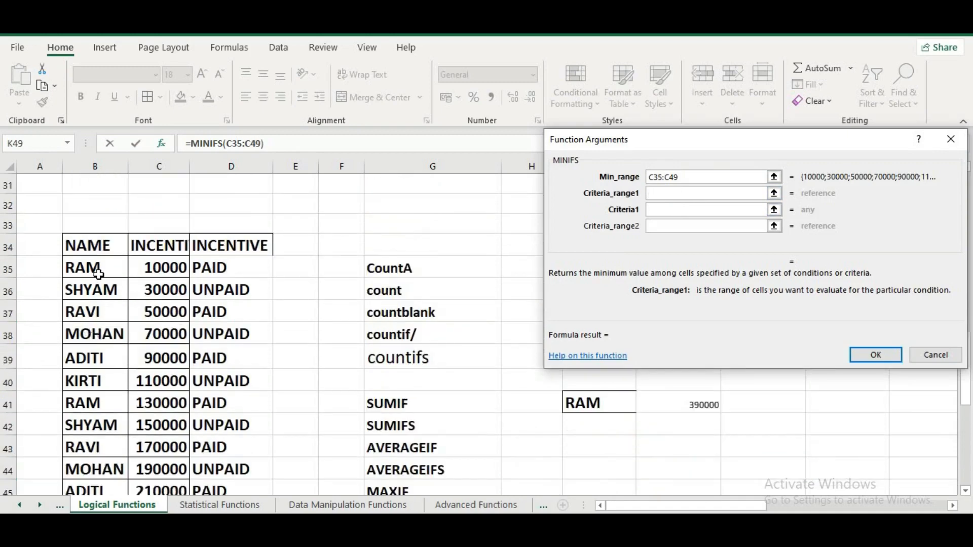
left_click_drag(96, 267, 112, 456)
key("Tab")
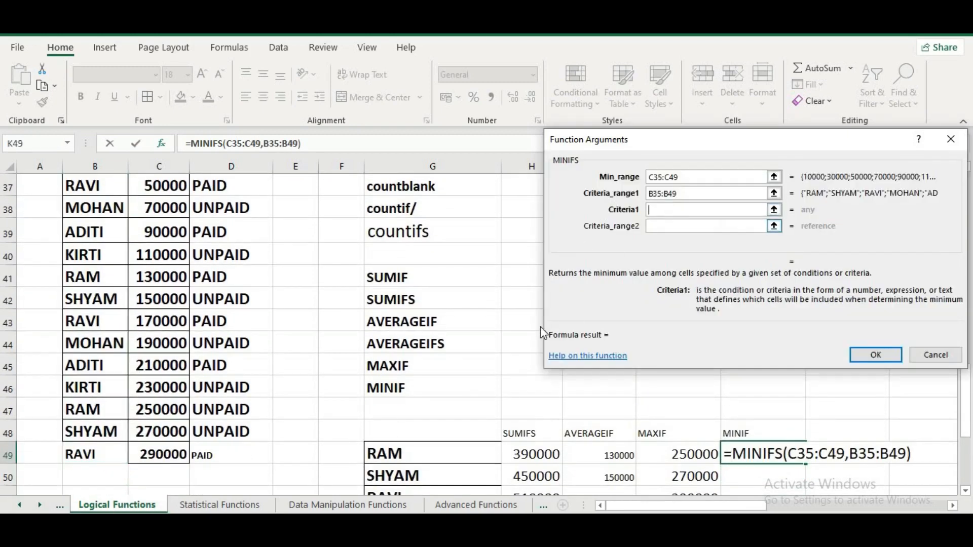
scroll(423, 340, "down", 2)
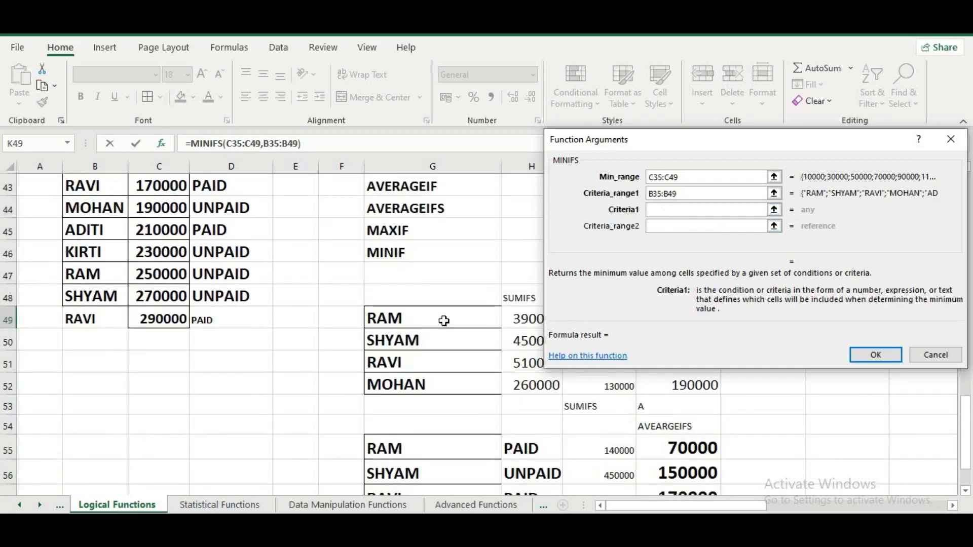
left_click(460, 320)
Make Min_range and Criteria_range1 absolute in the K49 MINIFS formula and fill it down to K59
left_click(710, 177)
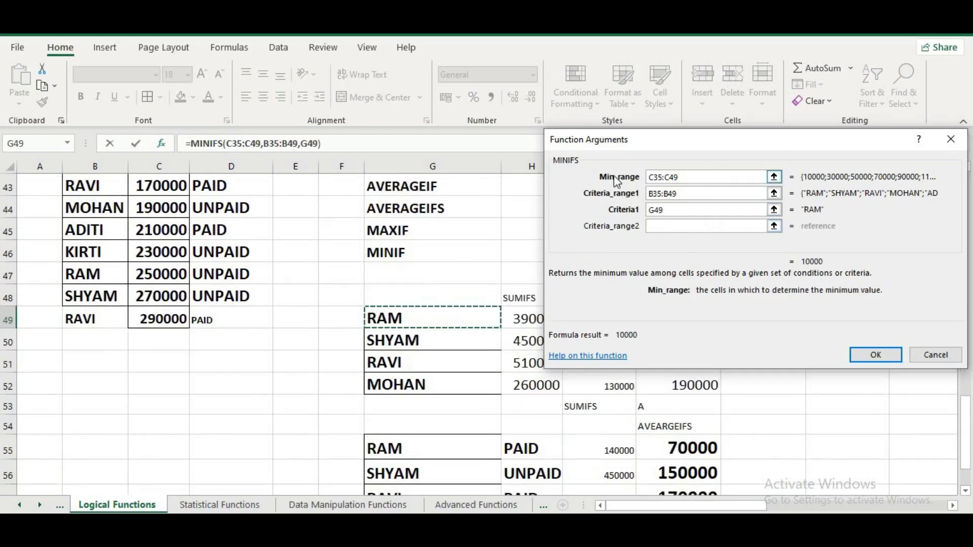
key("F4")
key("Tab")
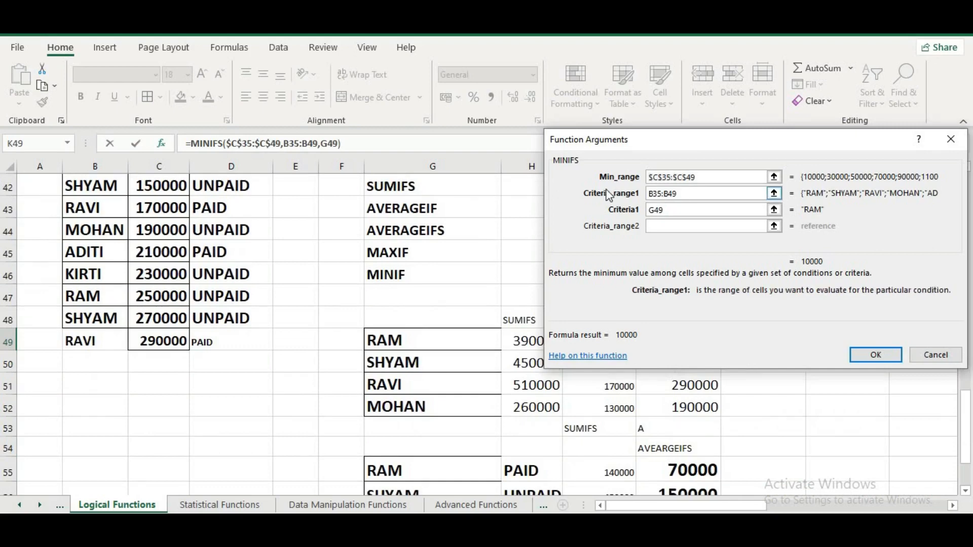
key("F4")
left_click(876, 355)
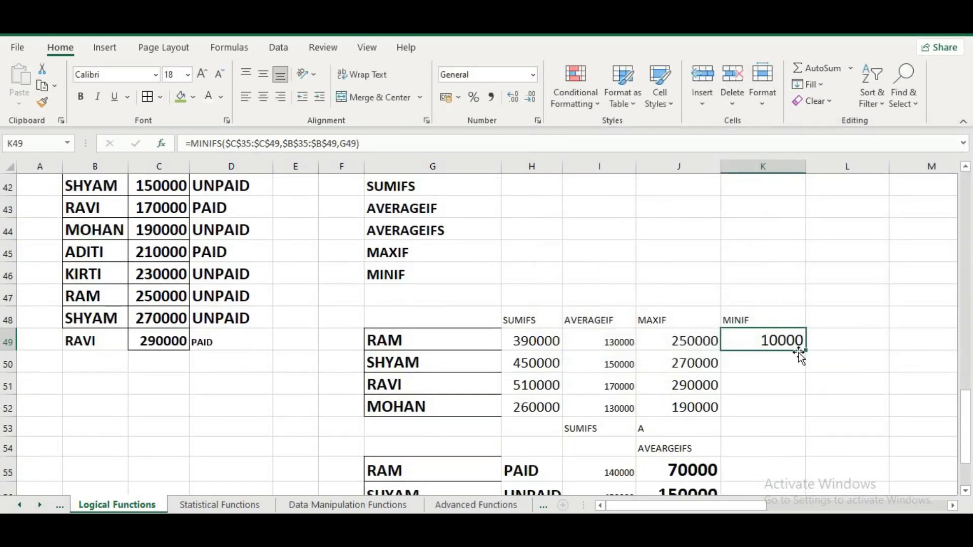
double_click(807, 348)
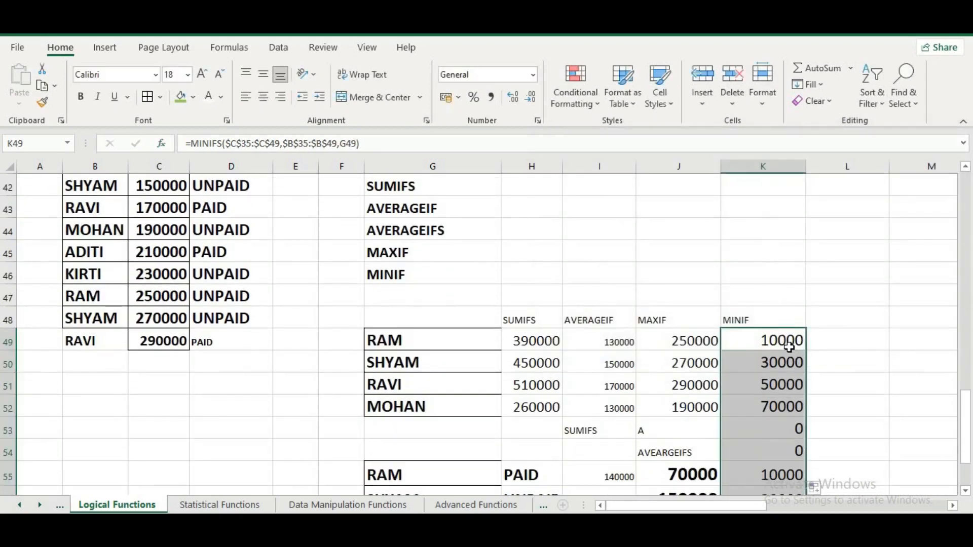
Extend the K55 MINIFS formula with the payment statuses D35:D49 as Criteria_range2 and H55 as Criteria2
scroll(772, 430, "down", 2)
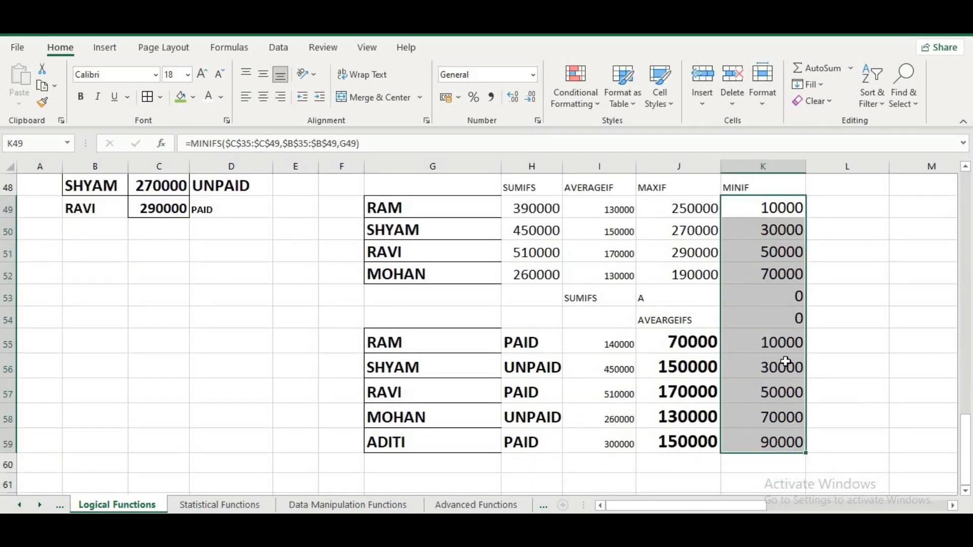
left_click(792, 336)
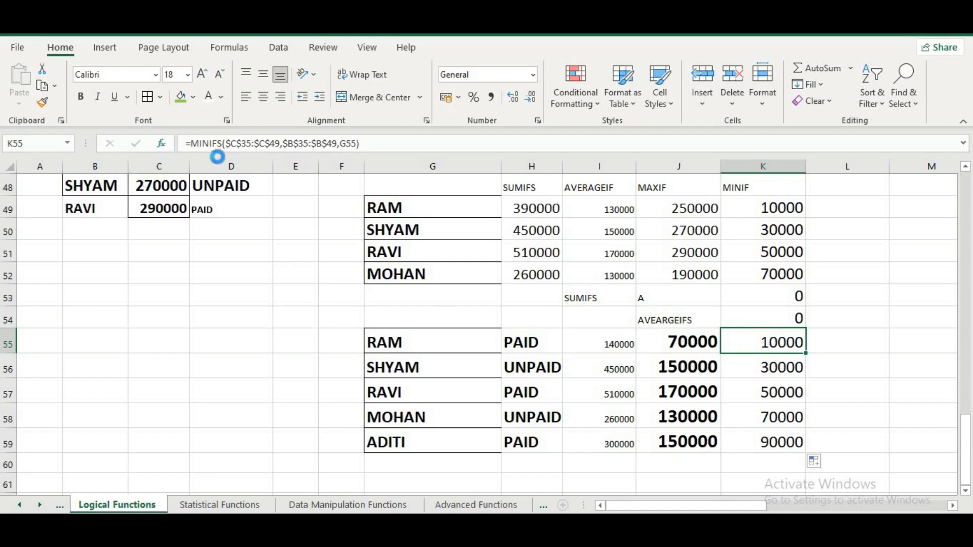
left_click(161, 144)
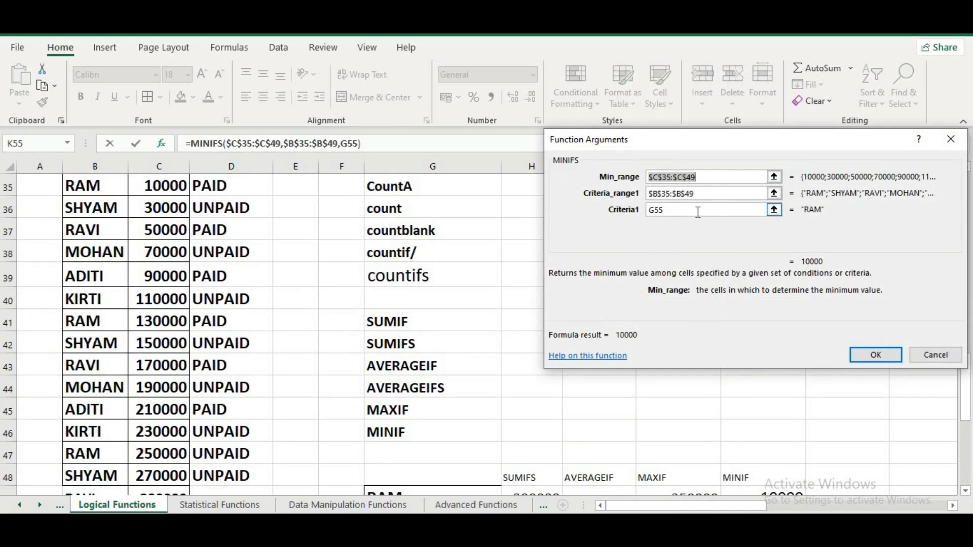
left_click(697, 211)
left_click(697, 226)
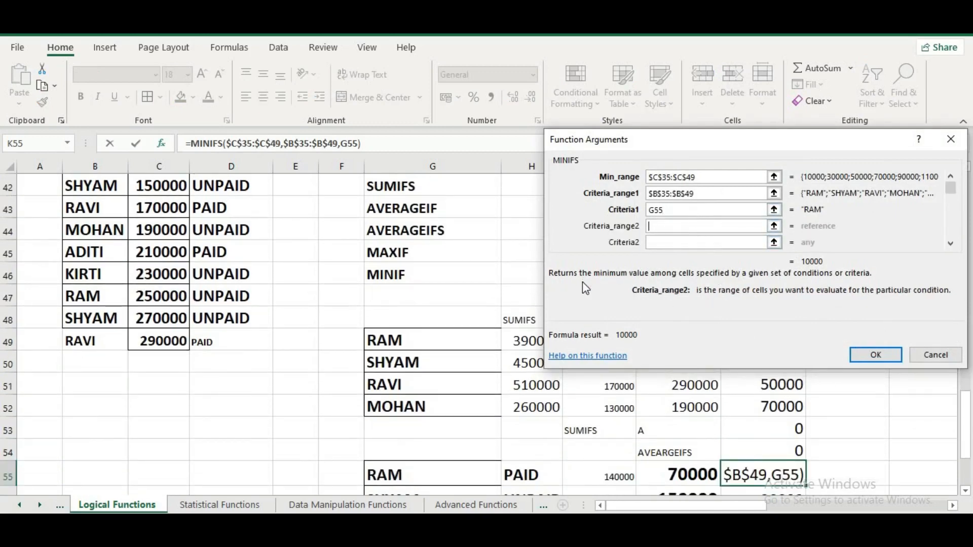
scroll(321, 238, "up", 3)
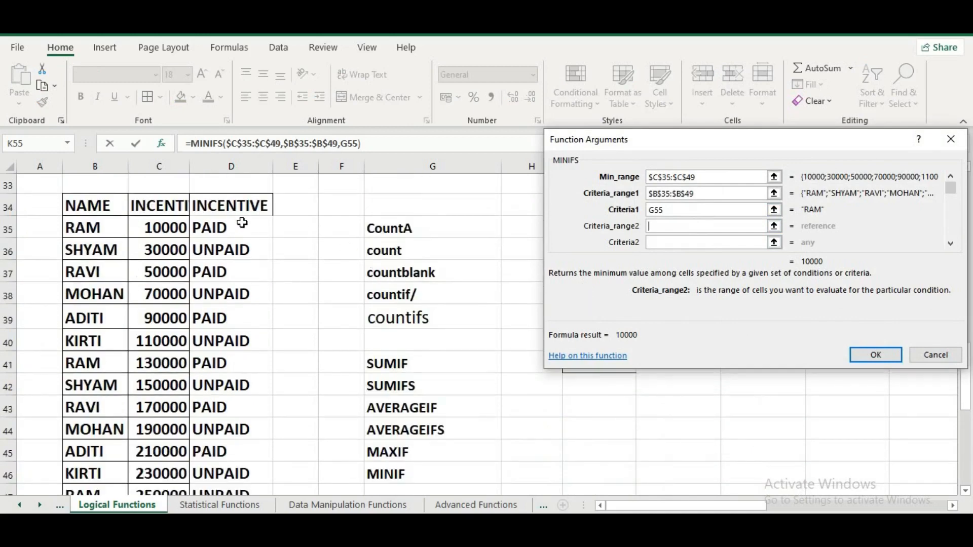
left_click_drag(242, 223, 241, 451)
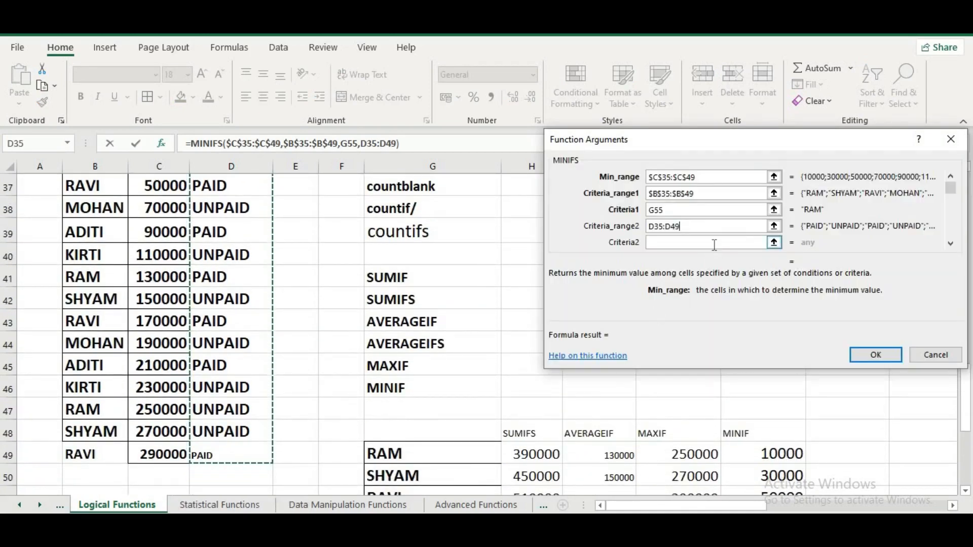
left_click(714, 245)
scroll(523, 387, "down", 3)
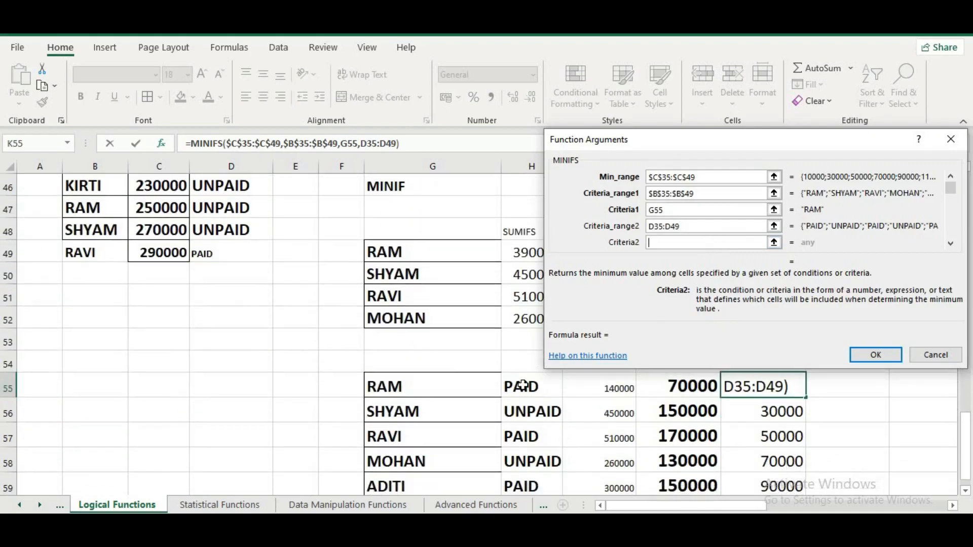
left_click(523, 386)
Make Criteria_range2 absolute in the K55 MINIFS formula and fill it down to K59
left_click(643, 226)
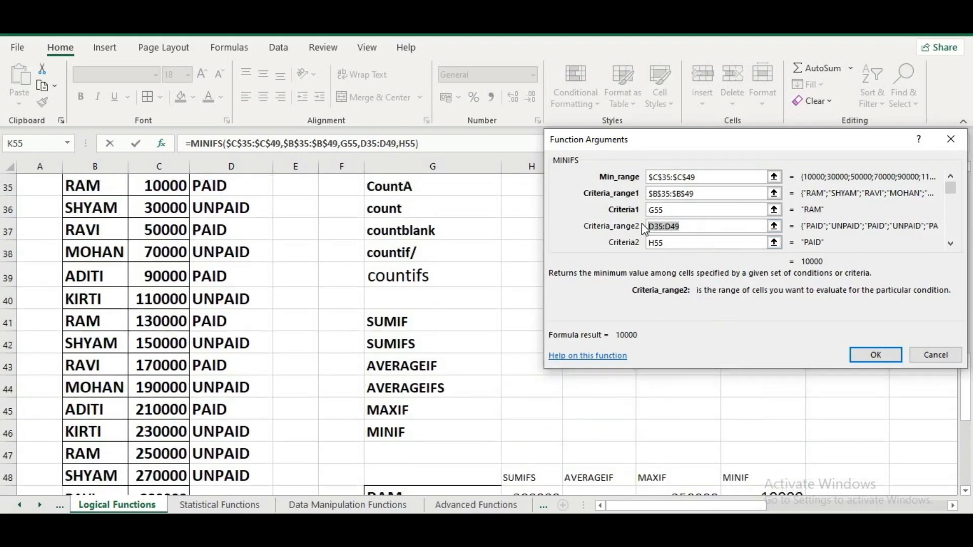
key("F4")
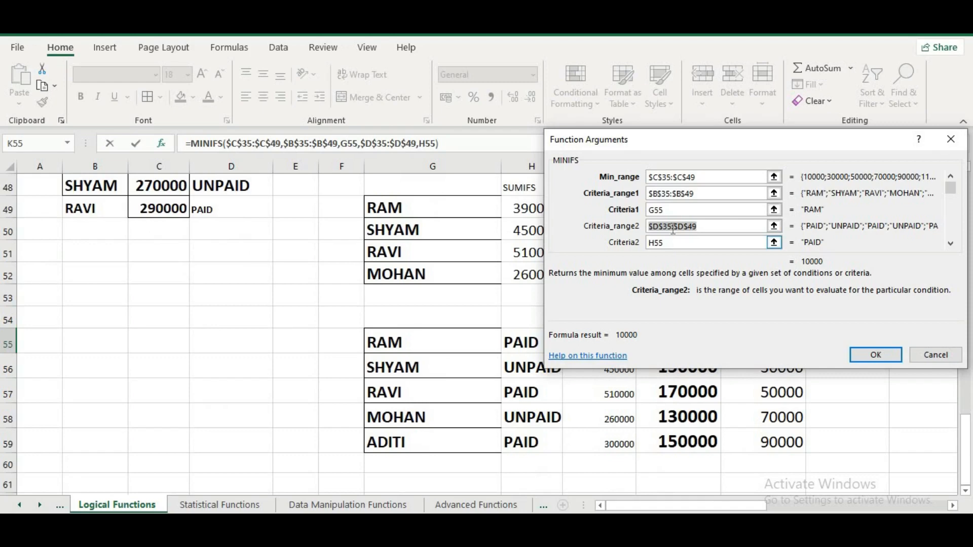
left_click(875, 354)
scroll(819, 378, "down", 2)
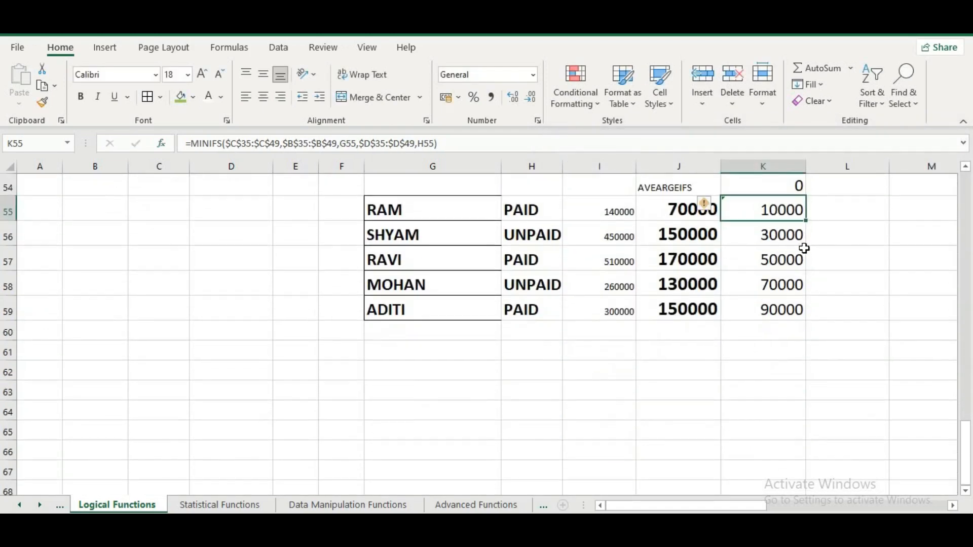
double_click(808, 221)
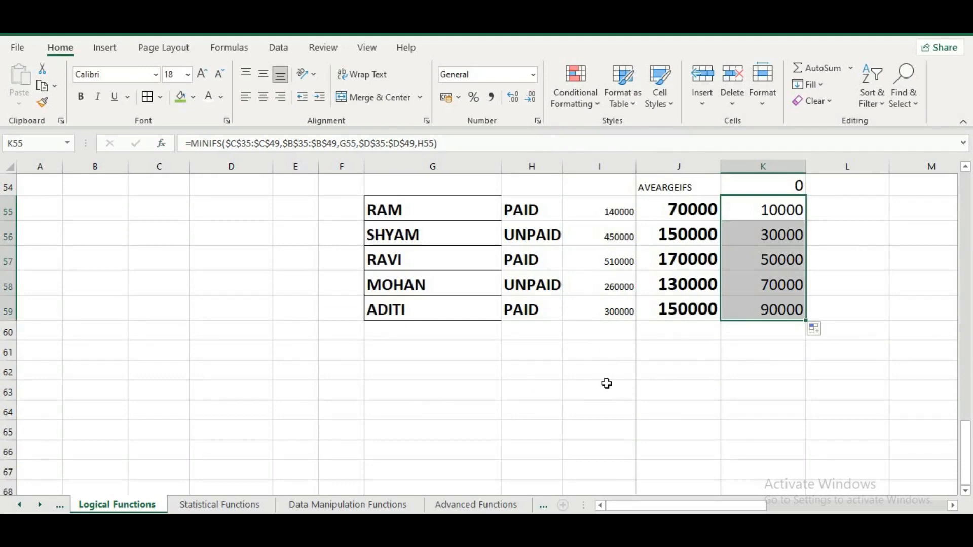
scroll(601, 385, "up", 1)
left_click(545, 328)
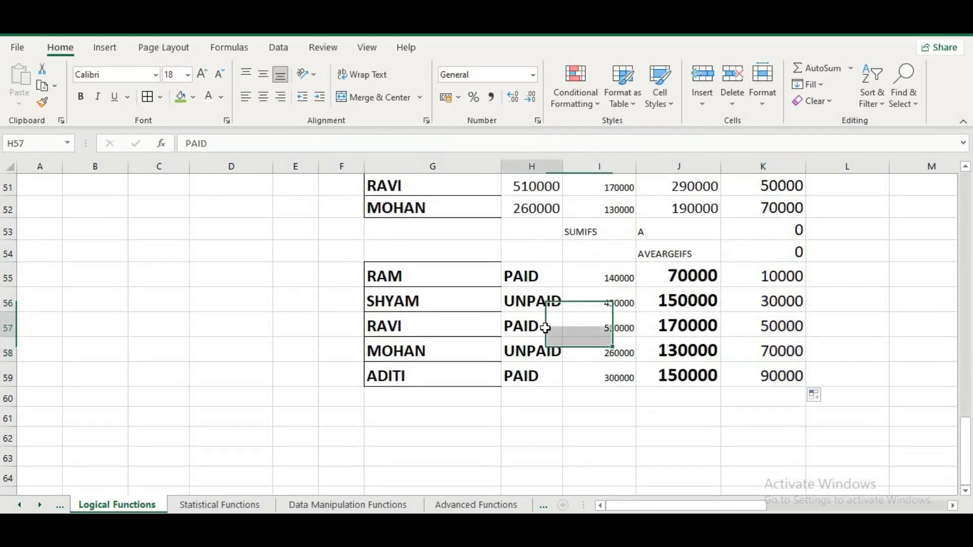
Test the conditional formulas in row 57 by switching the payment status in H57 to UNPAID and back to PAID
type("UNPAID")
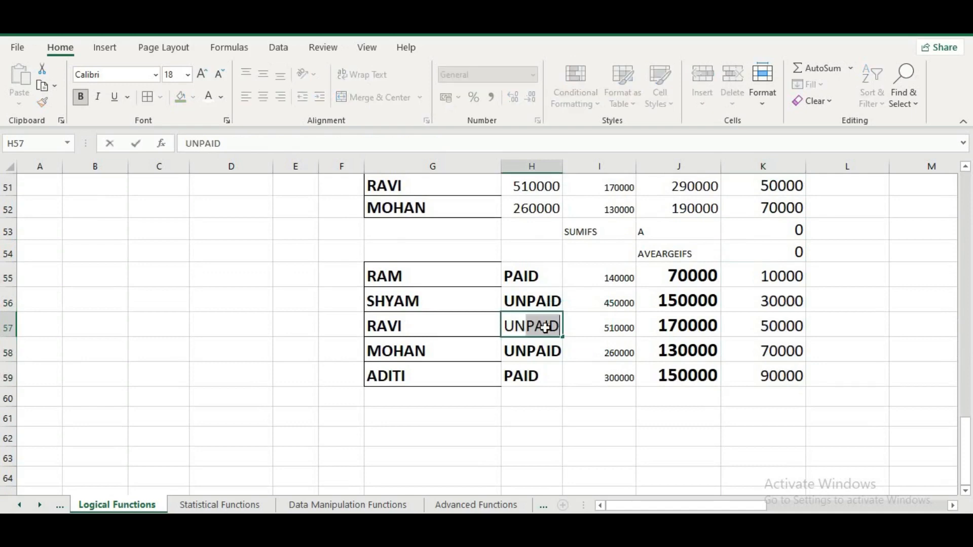
key("Return")
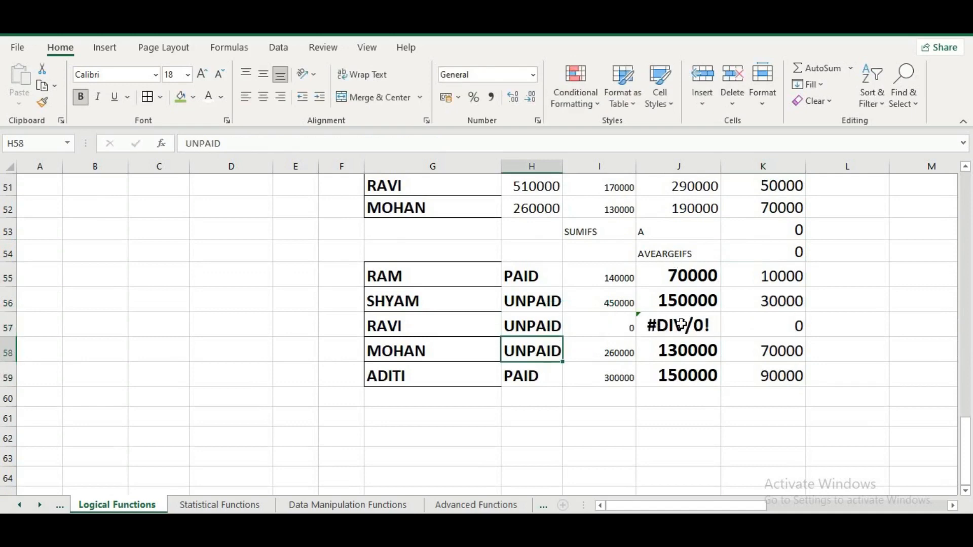
left_click(538, 326)
type("PAID")
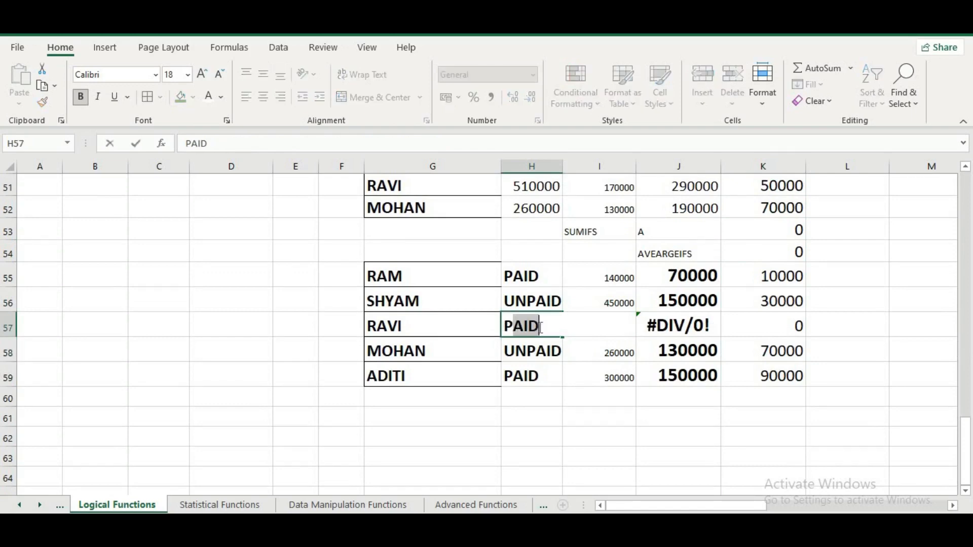
key("Return")
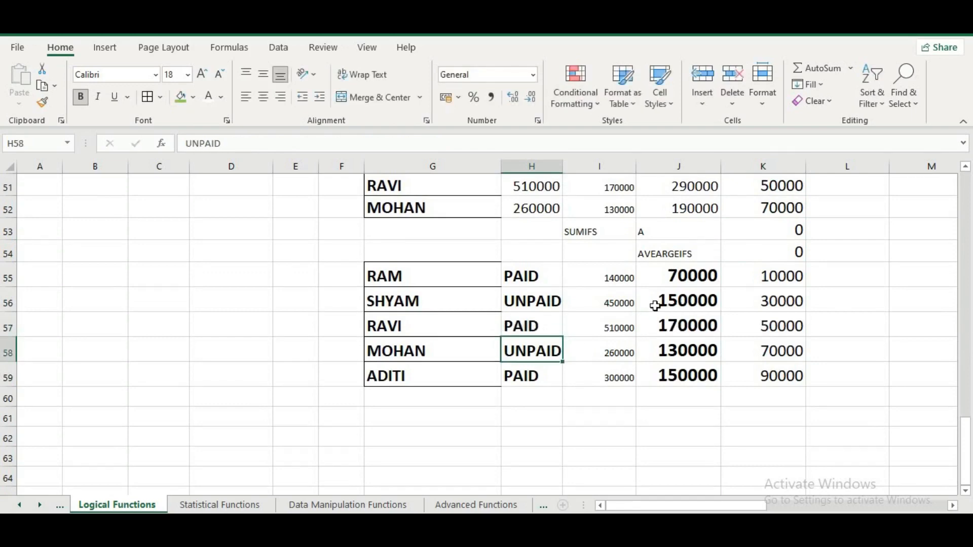
Add entry 33, MINIF, to the numbered function list in Q11:R11, below averageif/averageifs
scroll(645, 314, "up", 7)
scroll(638, 322, "up", 10)
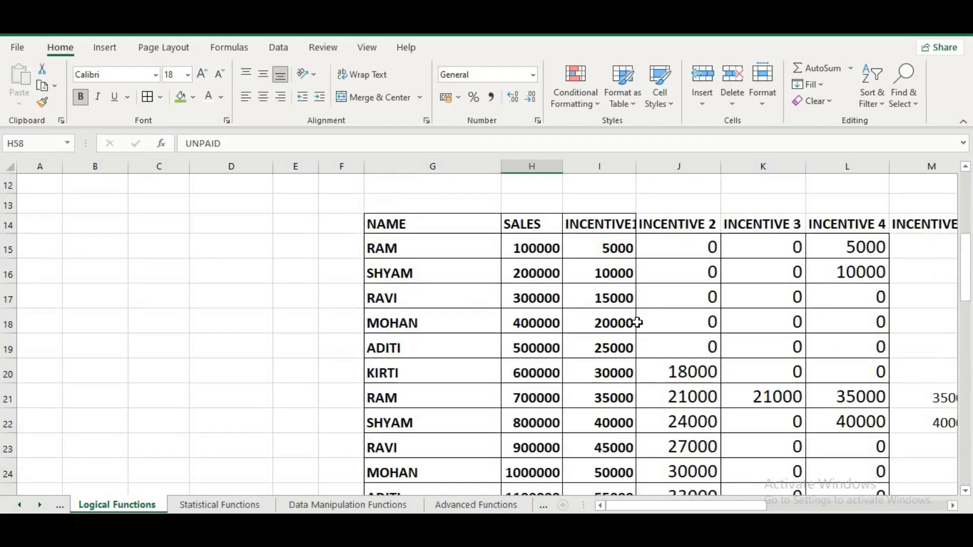
scroll(653, 322, "down", 5)
left_click_drag(664, 508, 839, 507)
scroll(704, 391, "up", 3)
scroll(704, 391, "up", 1)
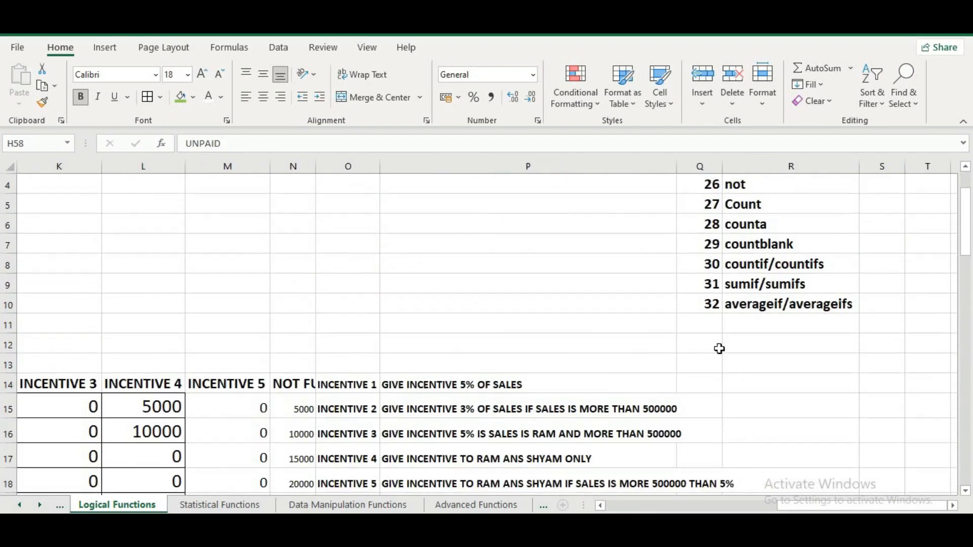
left_click(711, 325)
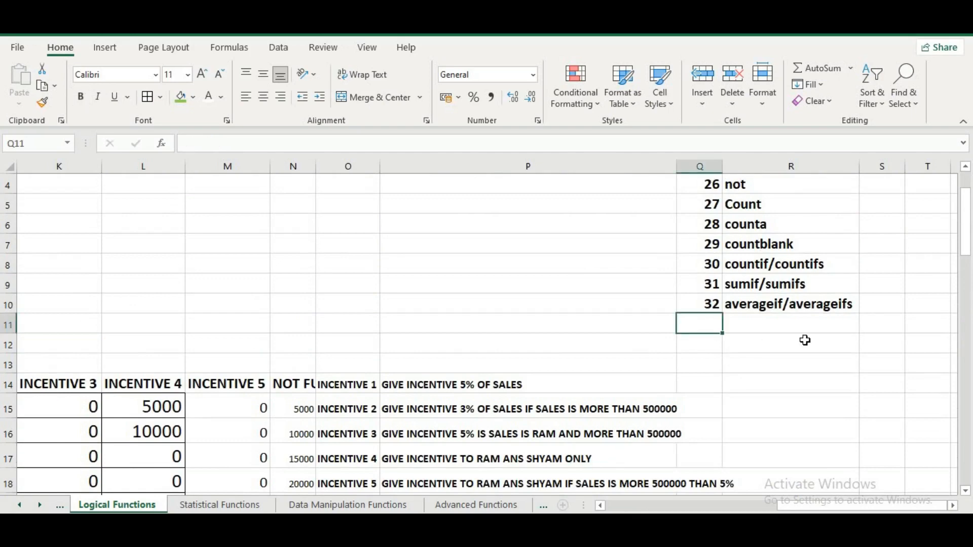
type("33")
key("Tab")
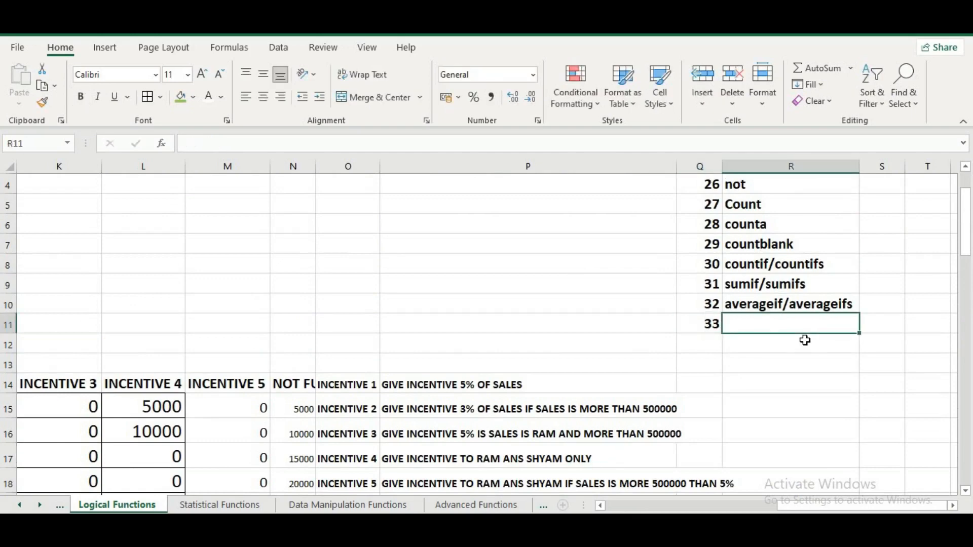
type("MINIF")
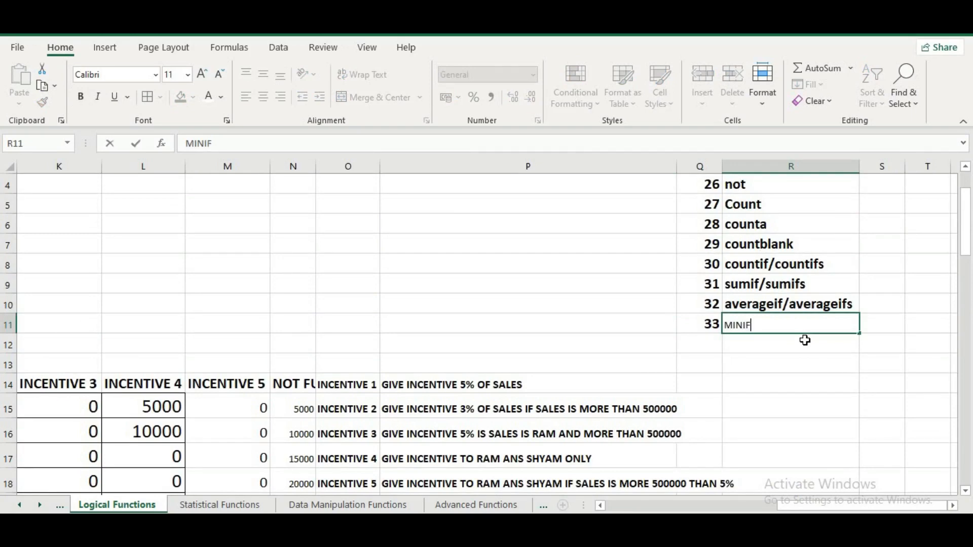
key("Return")
Add entry 34, MAXIFS, to the function list in Q12:R12
type("34")
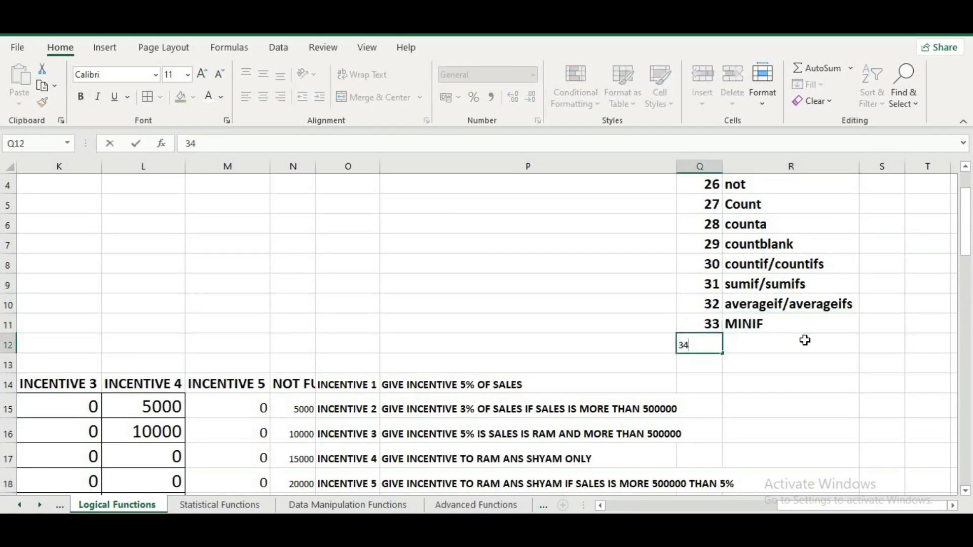
key("Tab")
type("MA")
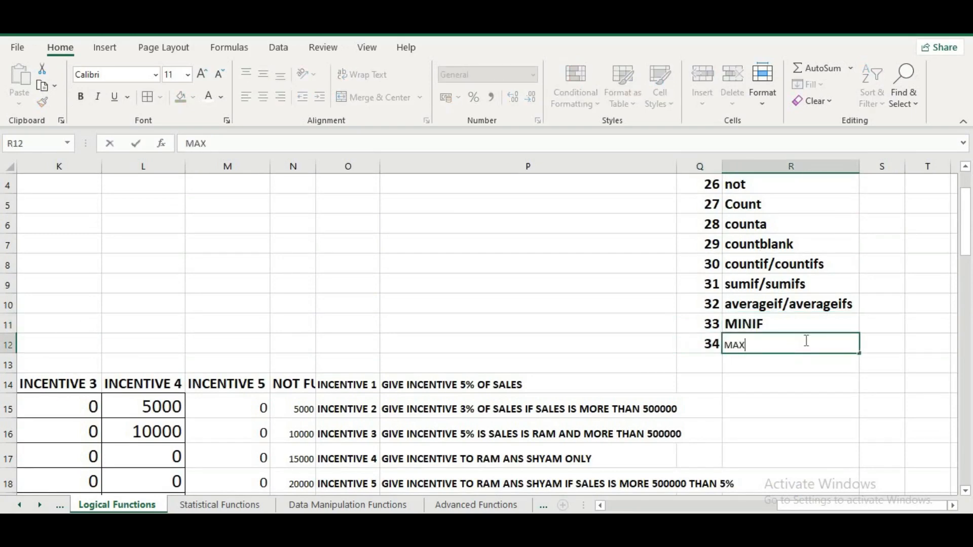
type("XIFS")
key("Return")
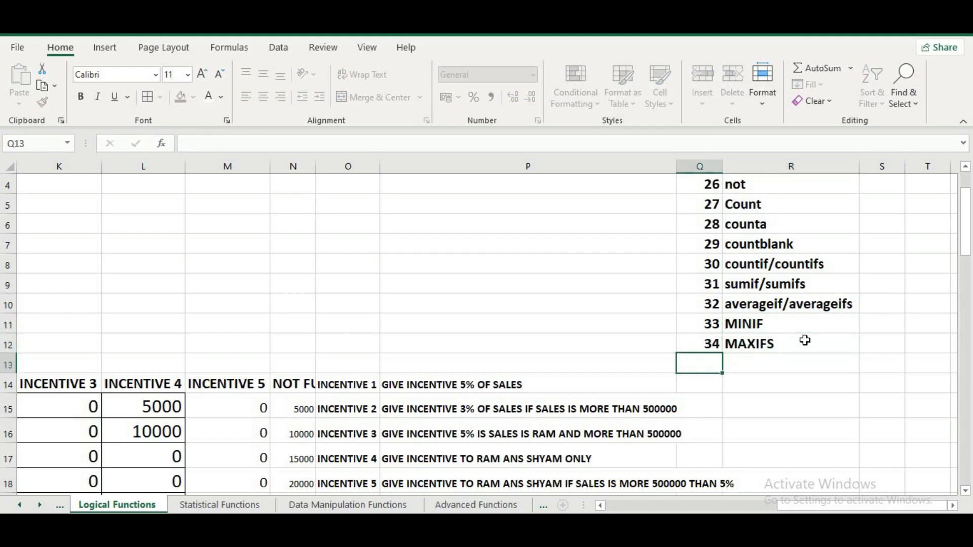